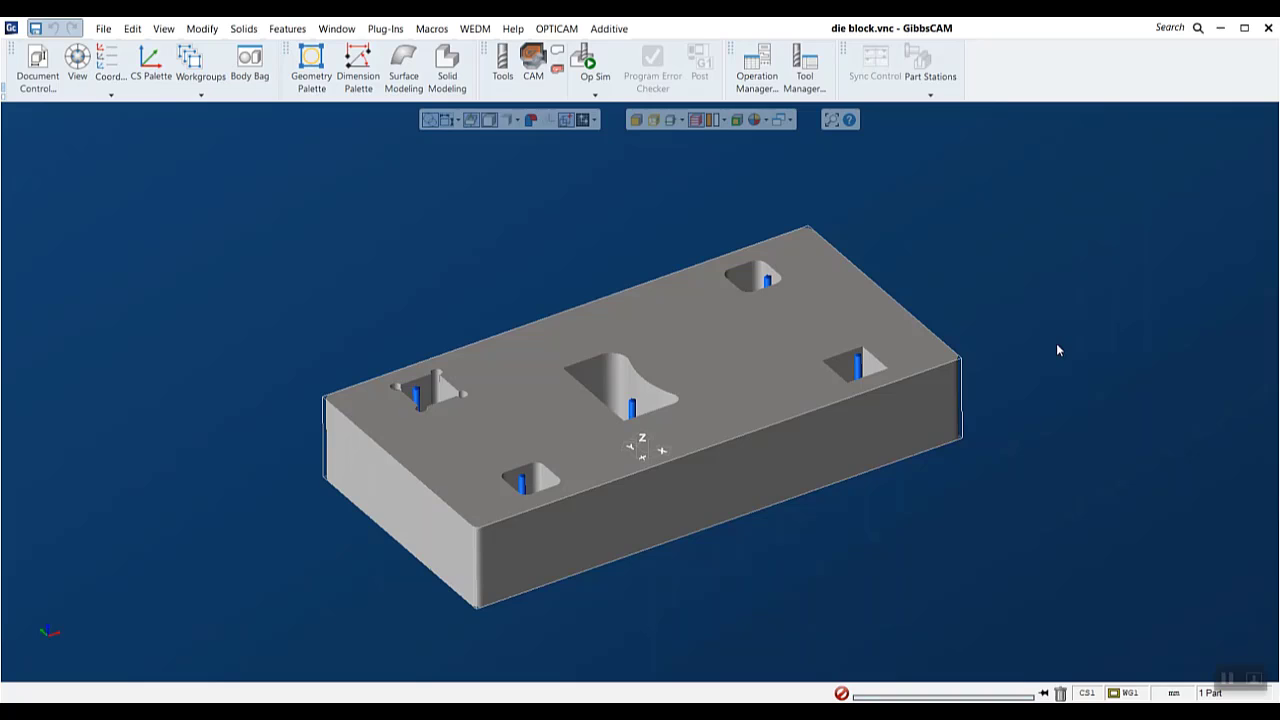
pyautogui.click(556, 28)
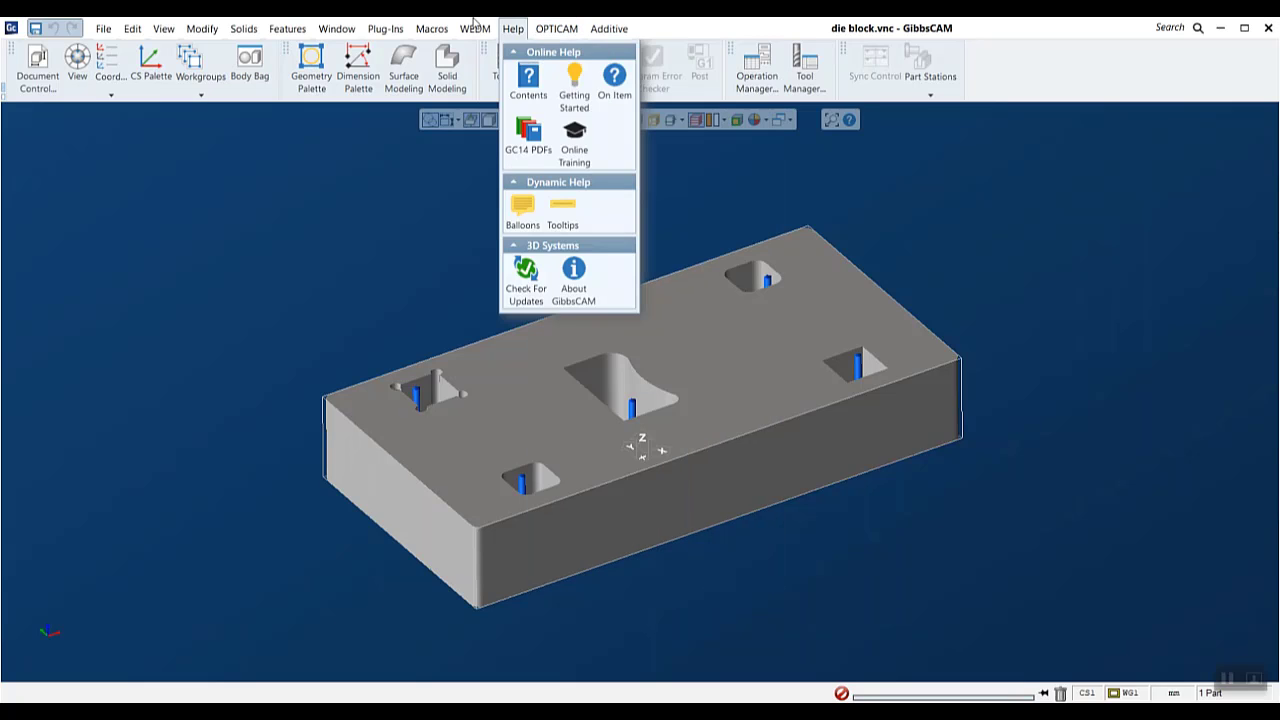
pyautogui.moveTo(475, 28)
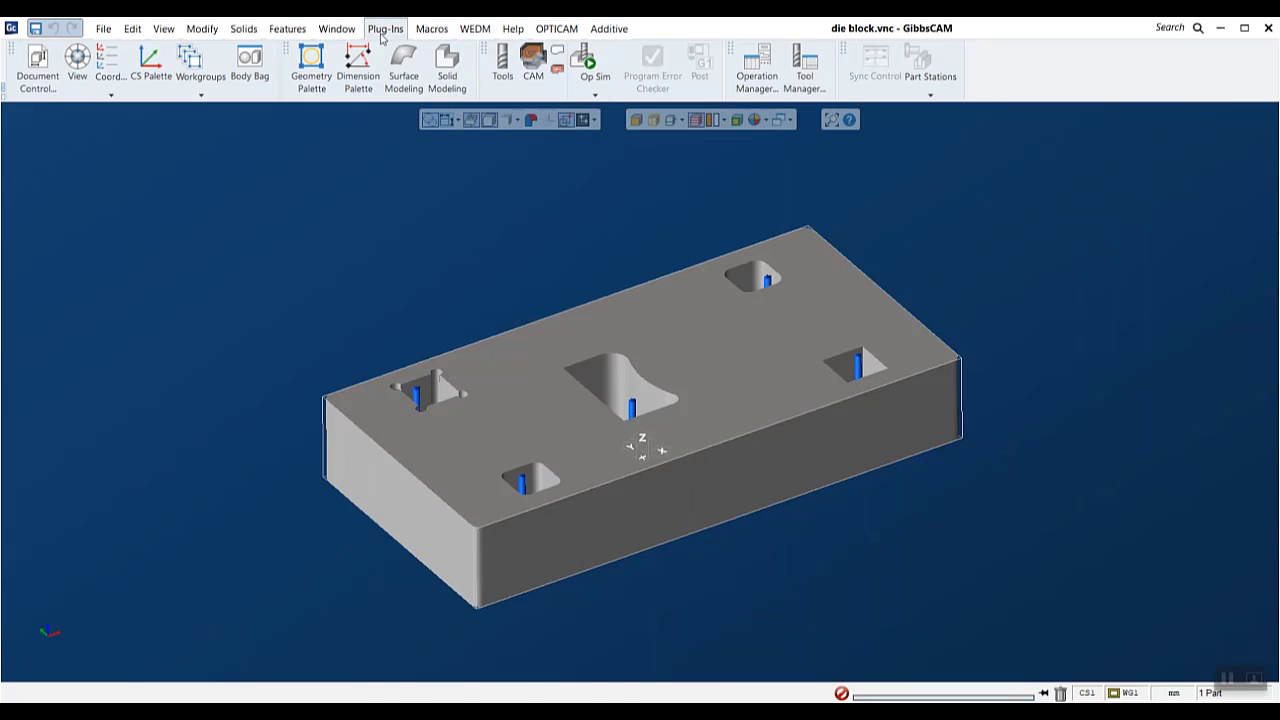
pyautogui.moveTo(605, 34)
pyautogui.moveTo(558, 30)
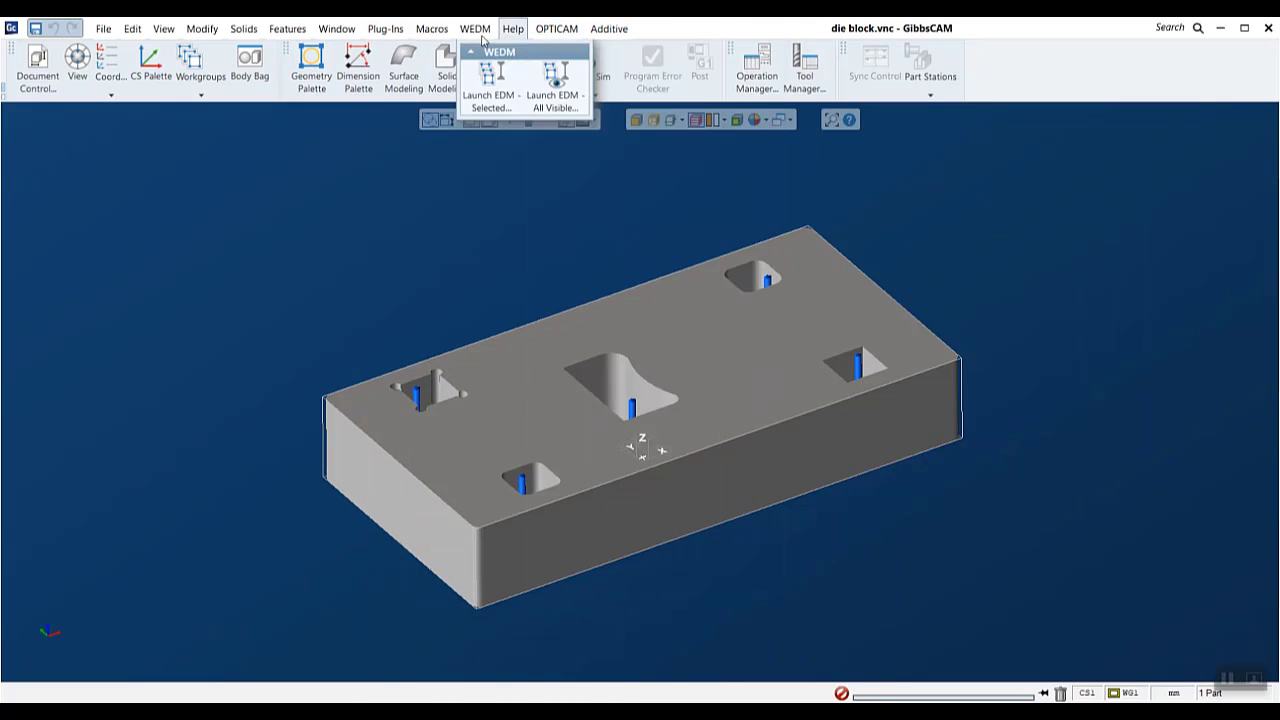
# - Check the Plug-In Manager list for the OptiCAM EDM entry, and look over the available OPTICAM commands
pyautogui.moveTo(386, 32)
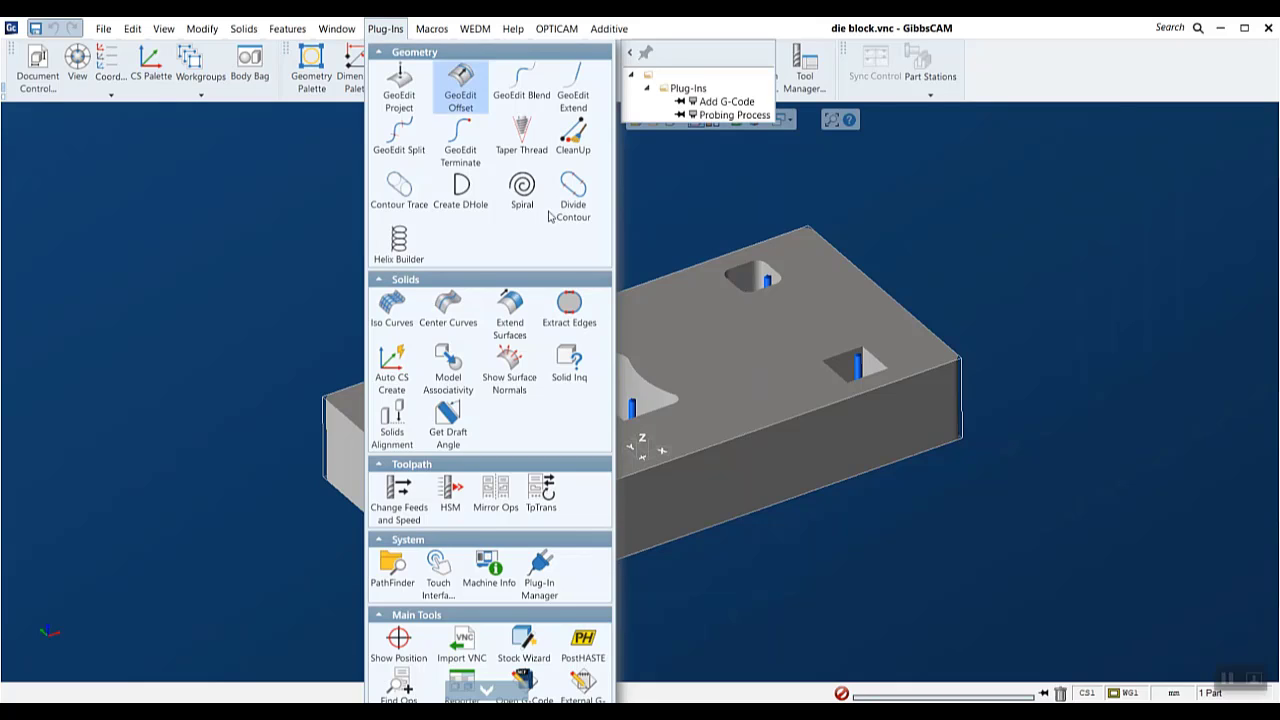
pyautogui.click(551, 577)
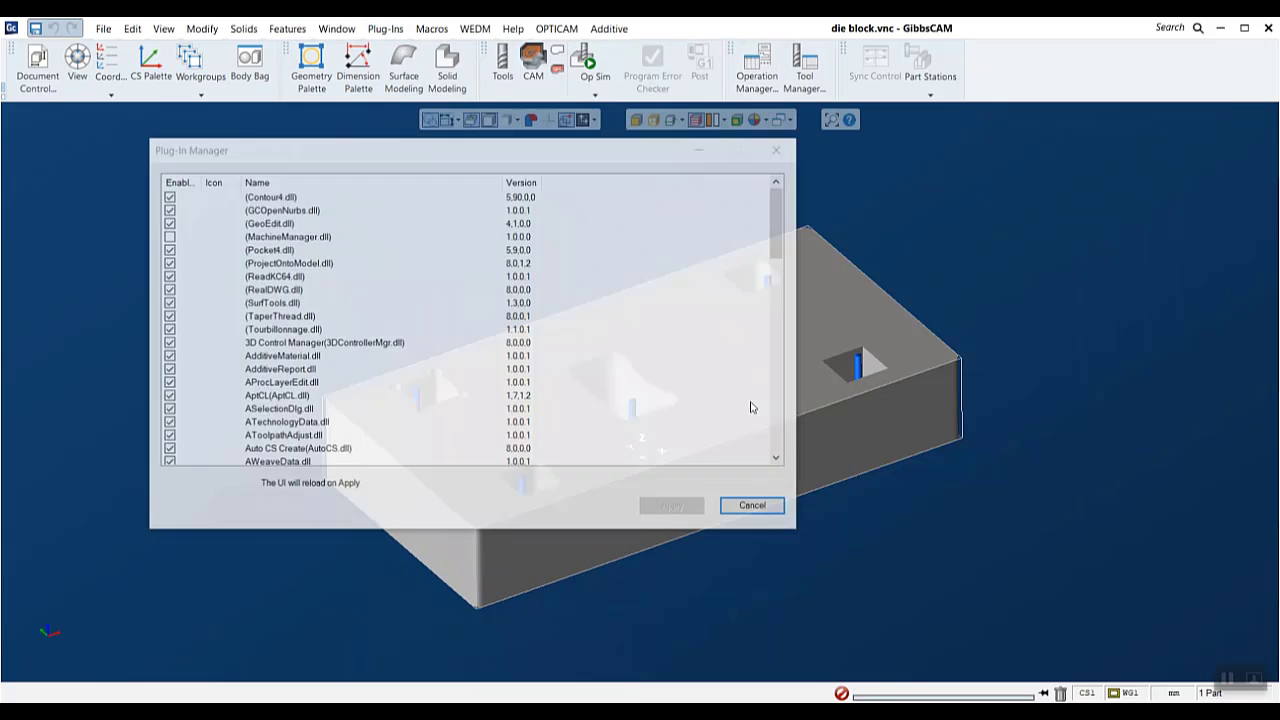
pyautogui.scroll(-10, 388, 253)
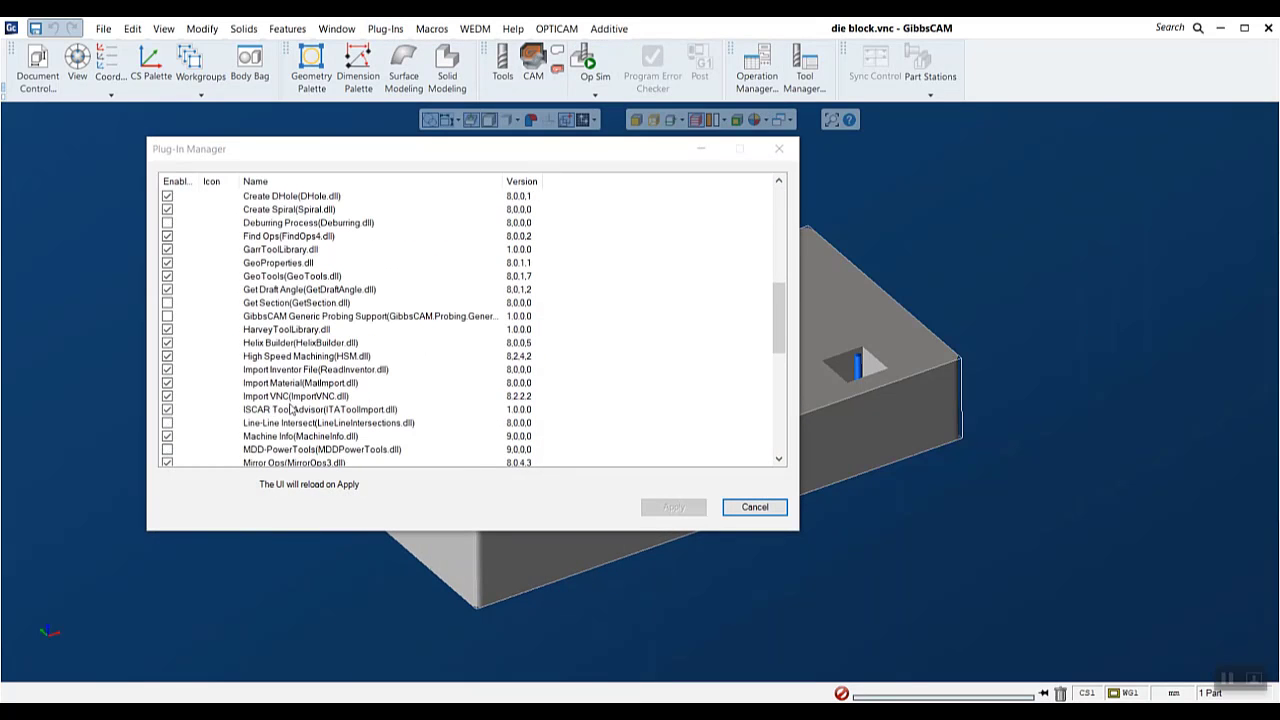
pyautogui.scroll(-4, 245, 352)
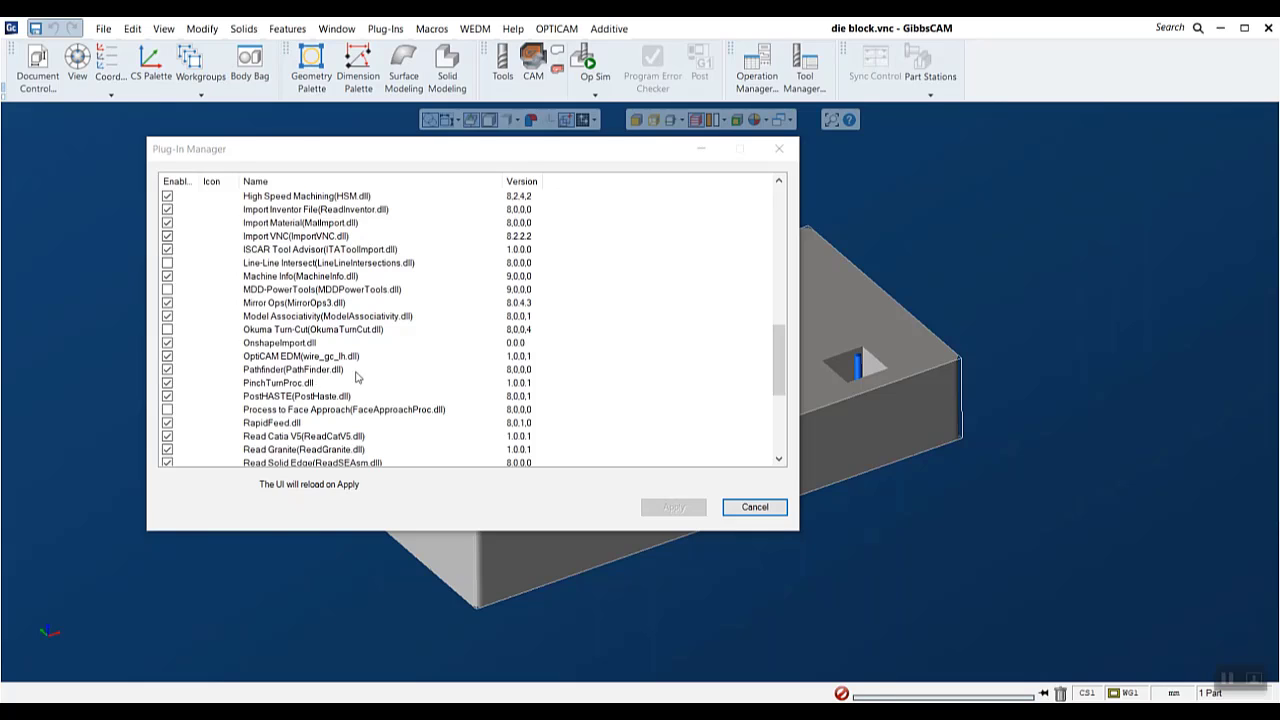
pyautogui.click(755, 508)
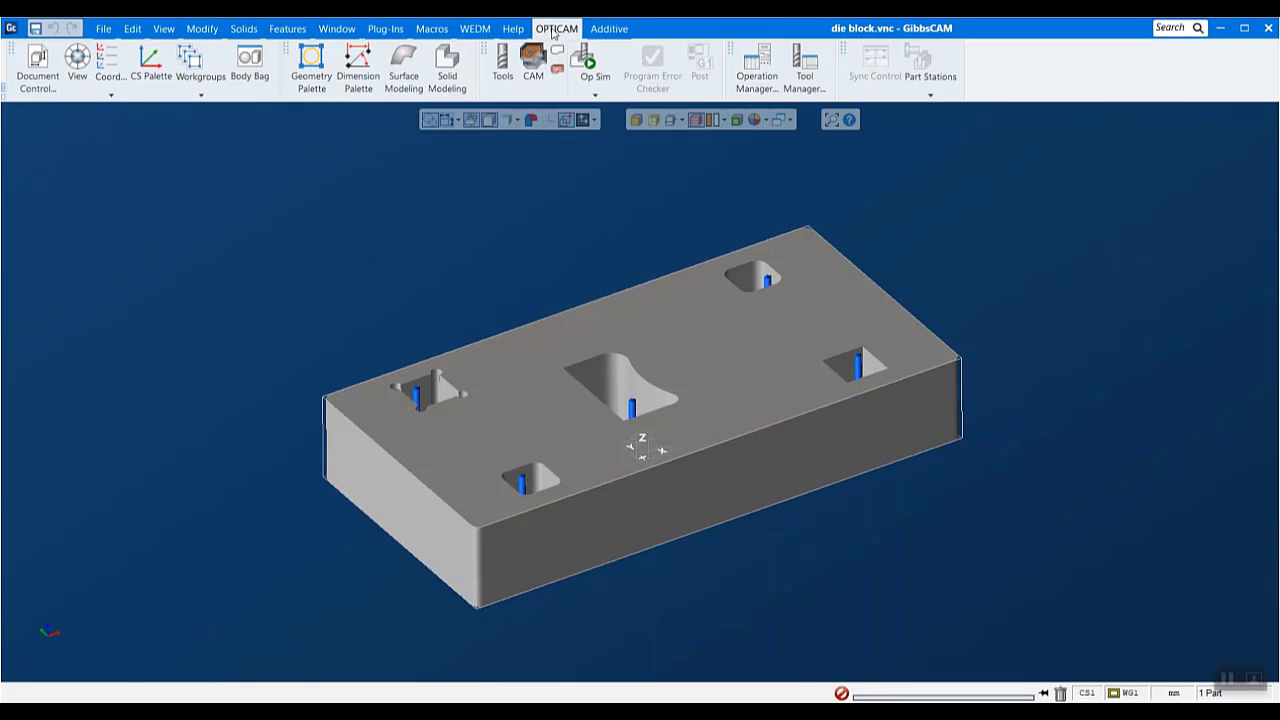
pyautogui.click(555, 29)
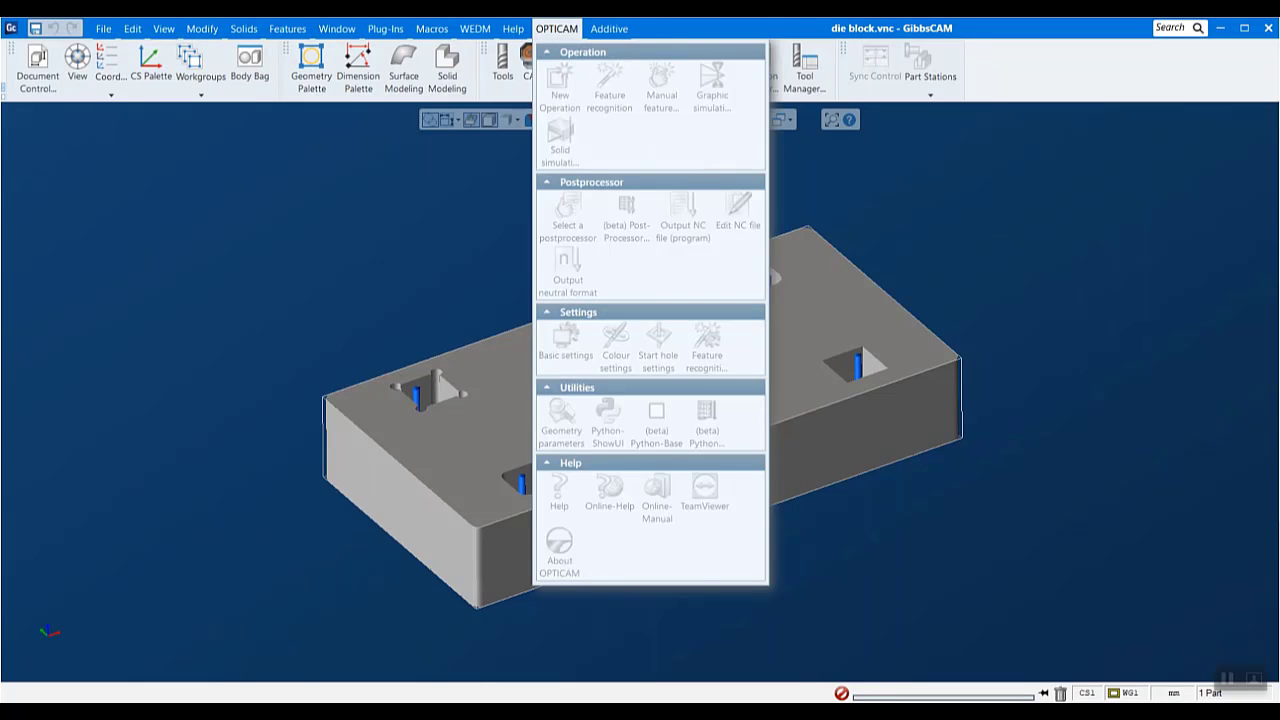
pyautogui.click(1045, 362)
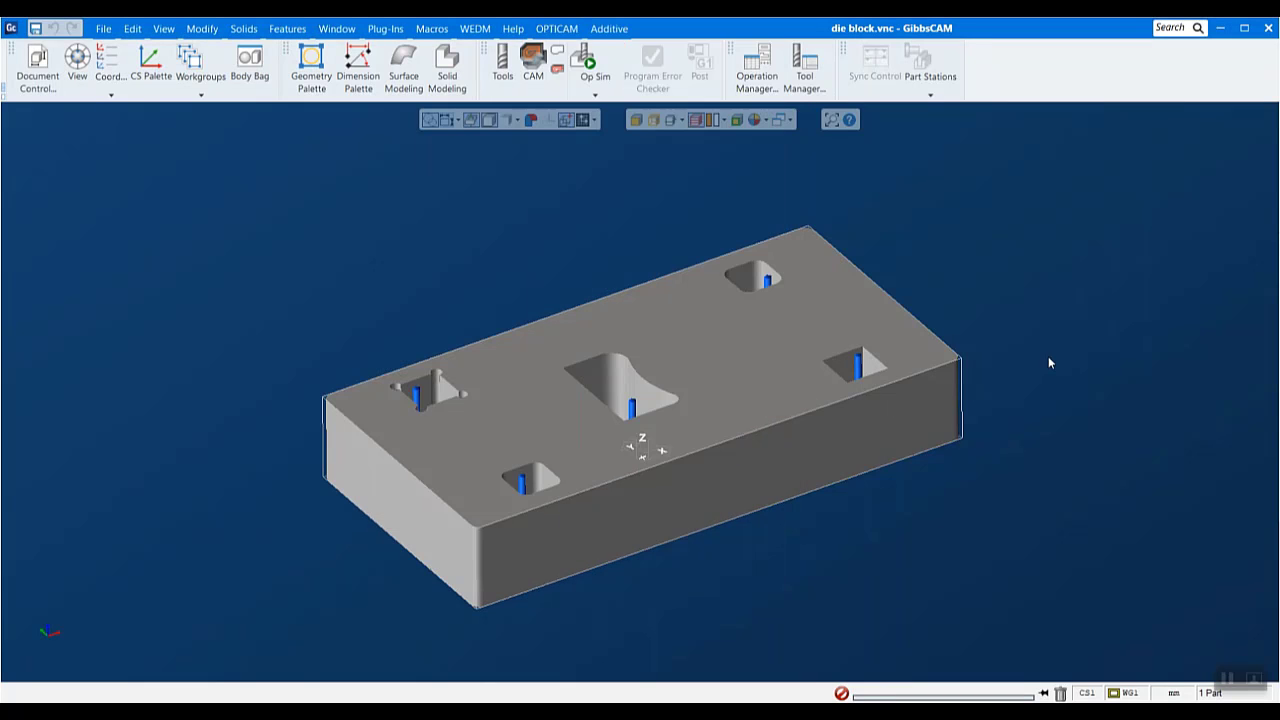
# - Change the die block document's machine to Vertical Wire EDM
pyautogui.click(37, 68)
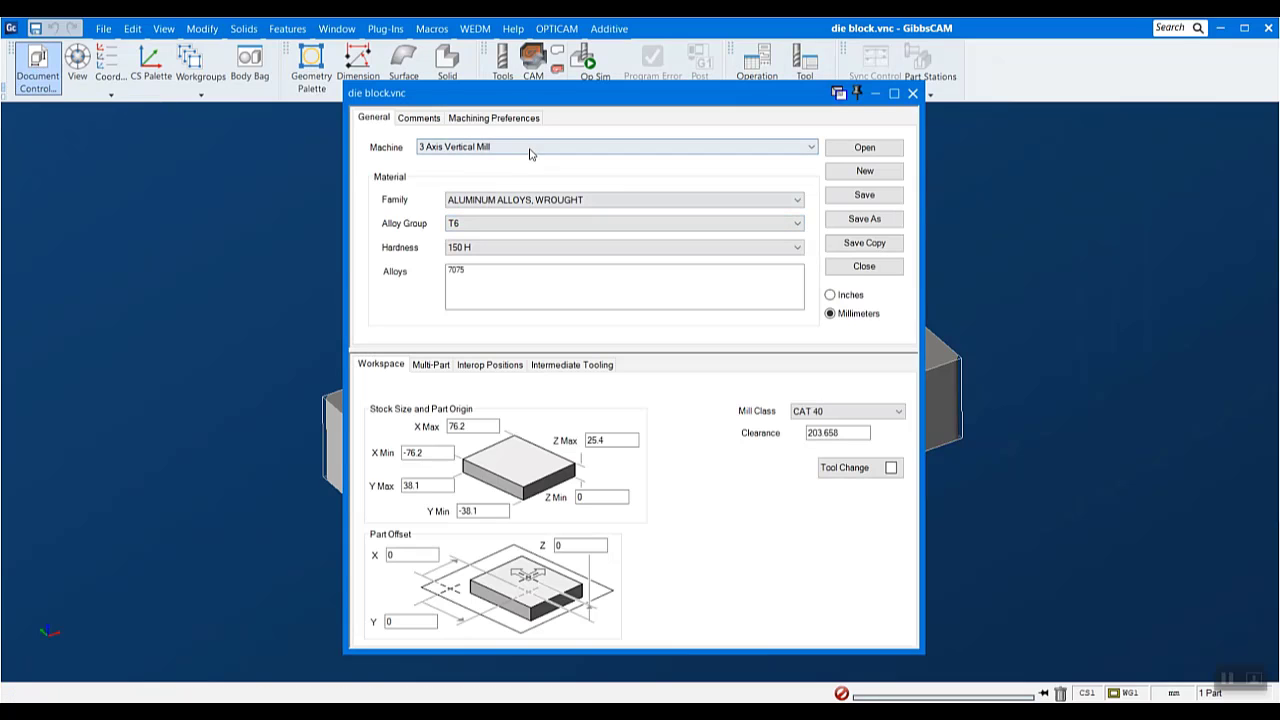
pyautogui.click(675, 148)
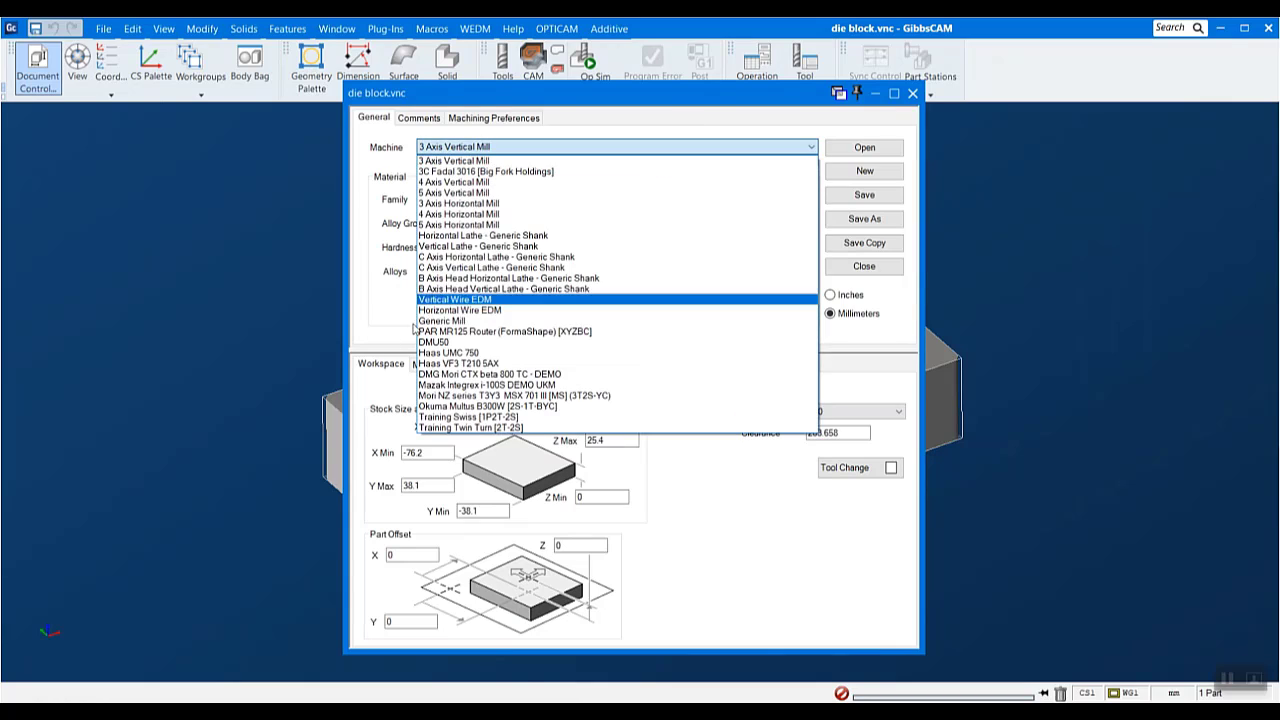
pyautogui.click(506, 300)
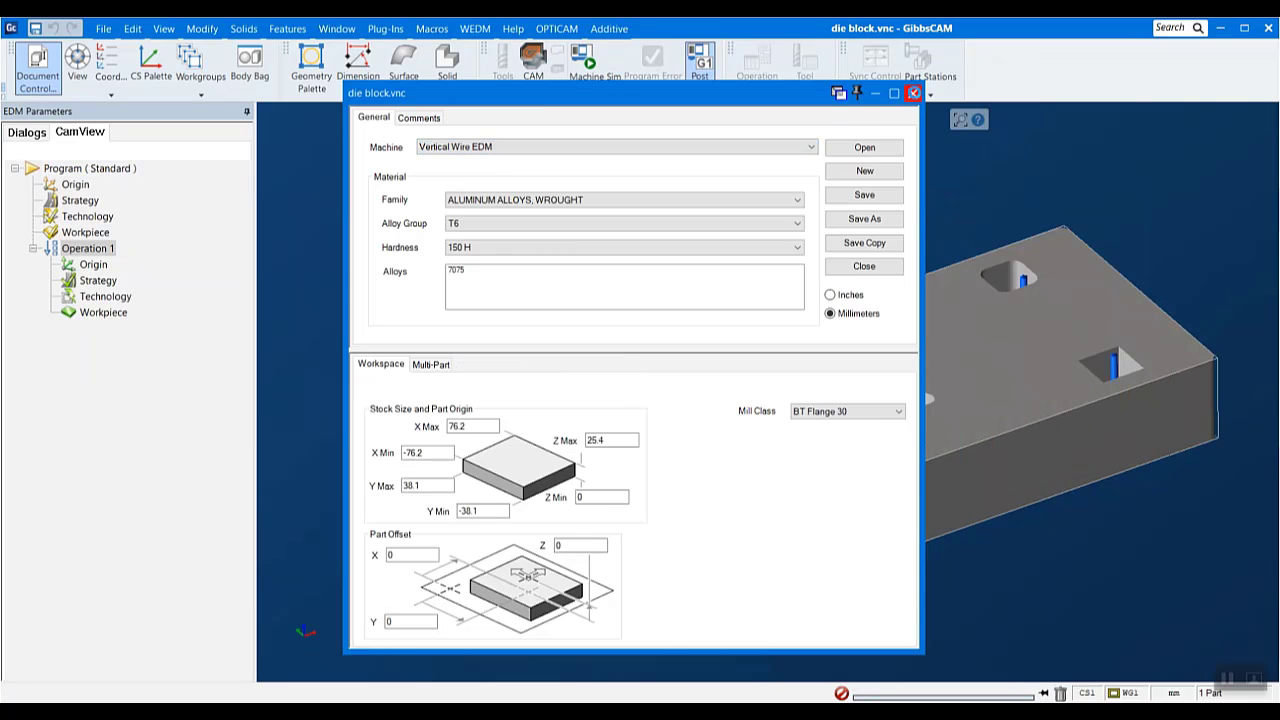
pyautogui.click(913, 93)
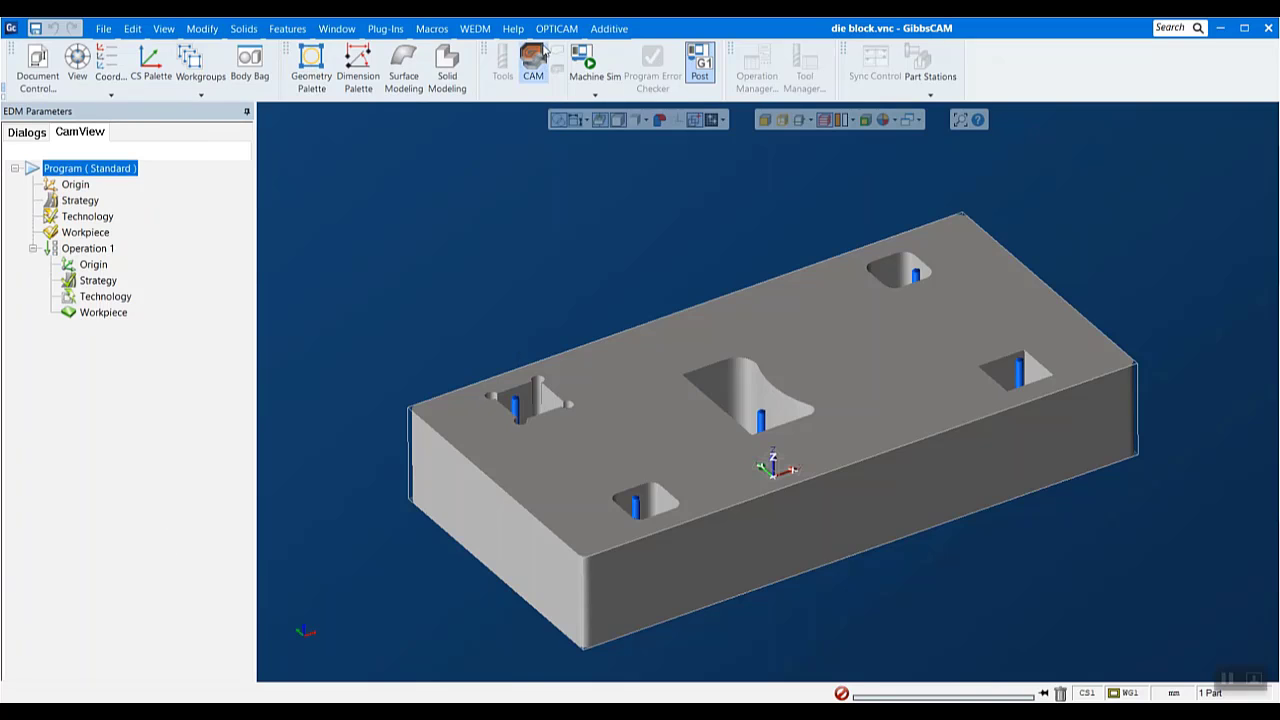
# - Run OPTICAM automatic feature recognition on the die block body for external and internal features
pyautogui.click(552, 30)
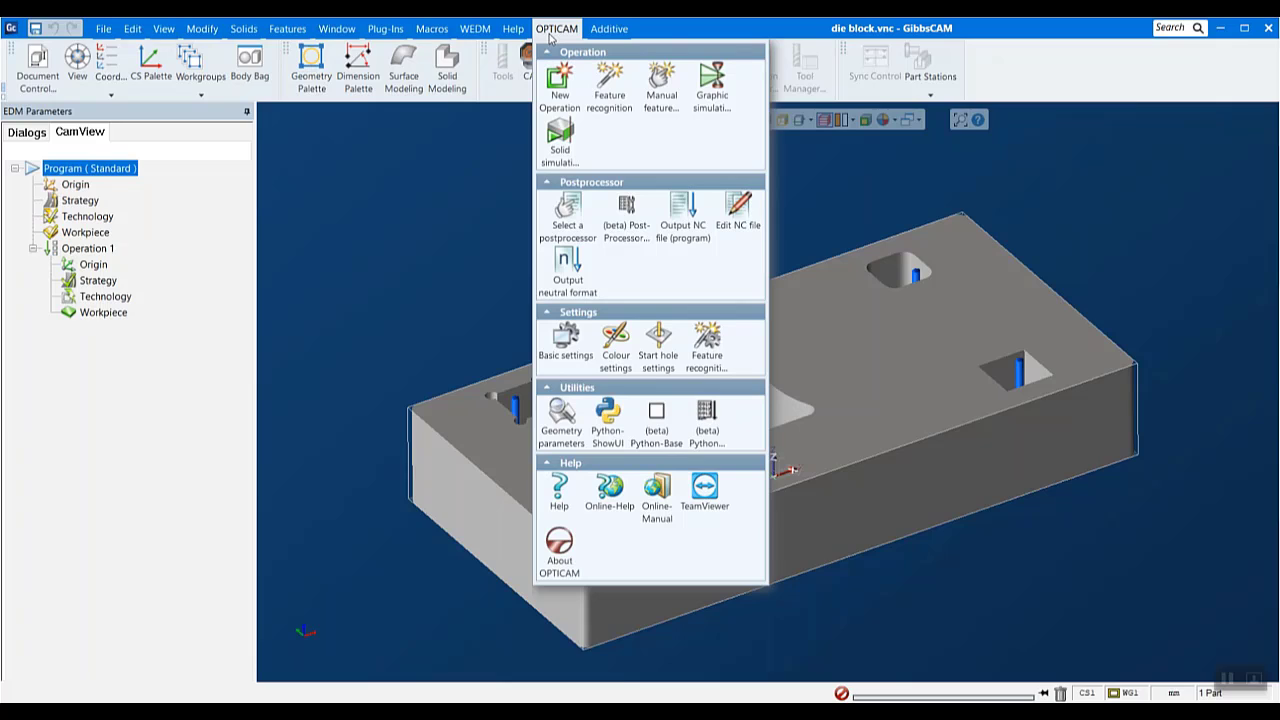
pyautogui.click(612, 84)
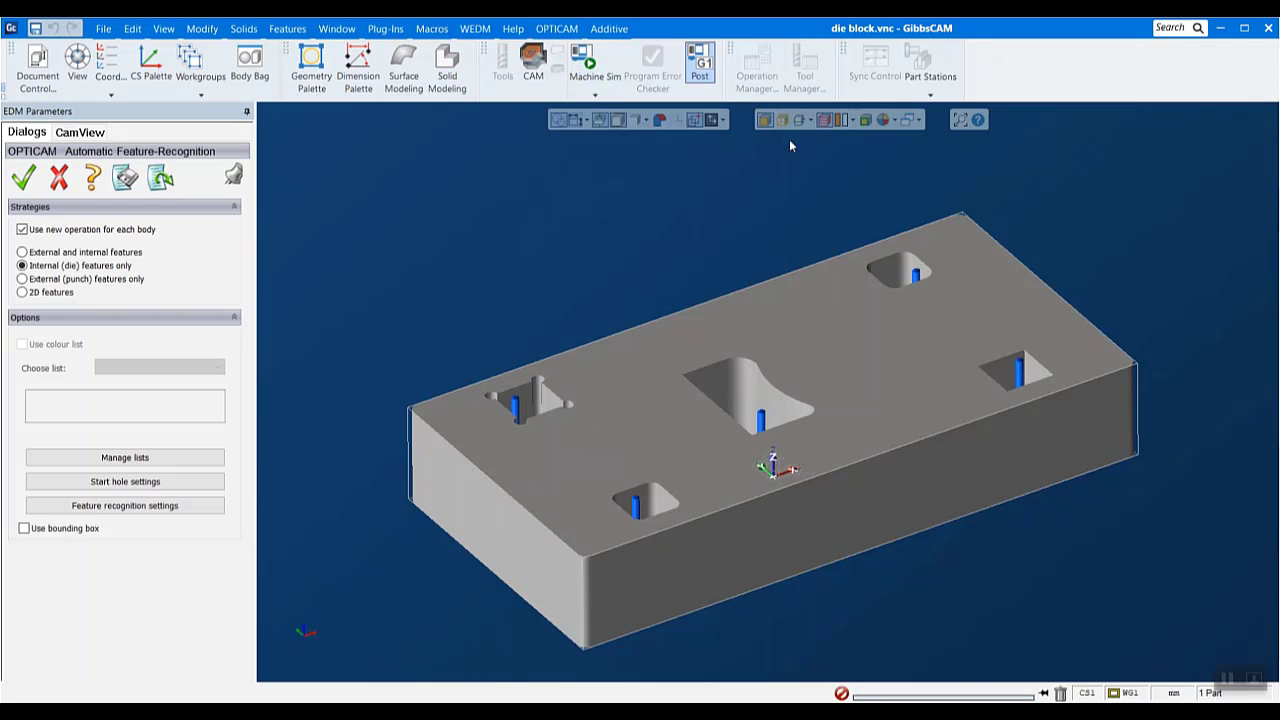
pyautogui.click(833, 382)
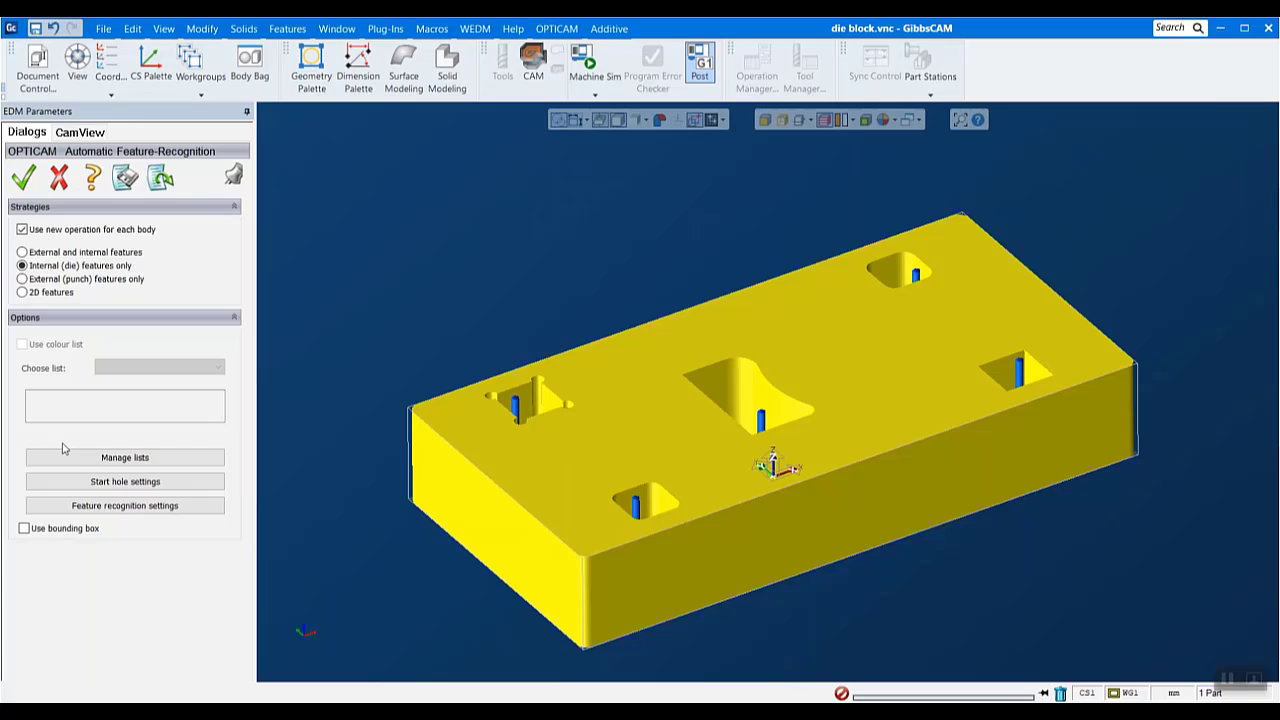
pyautogui.click(50, 253)
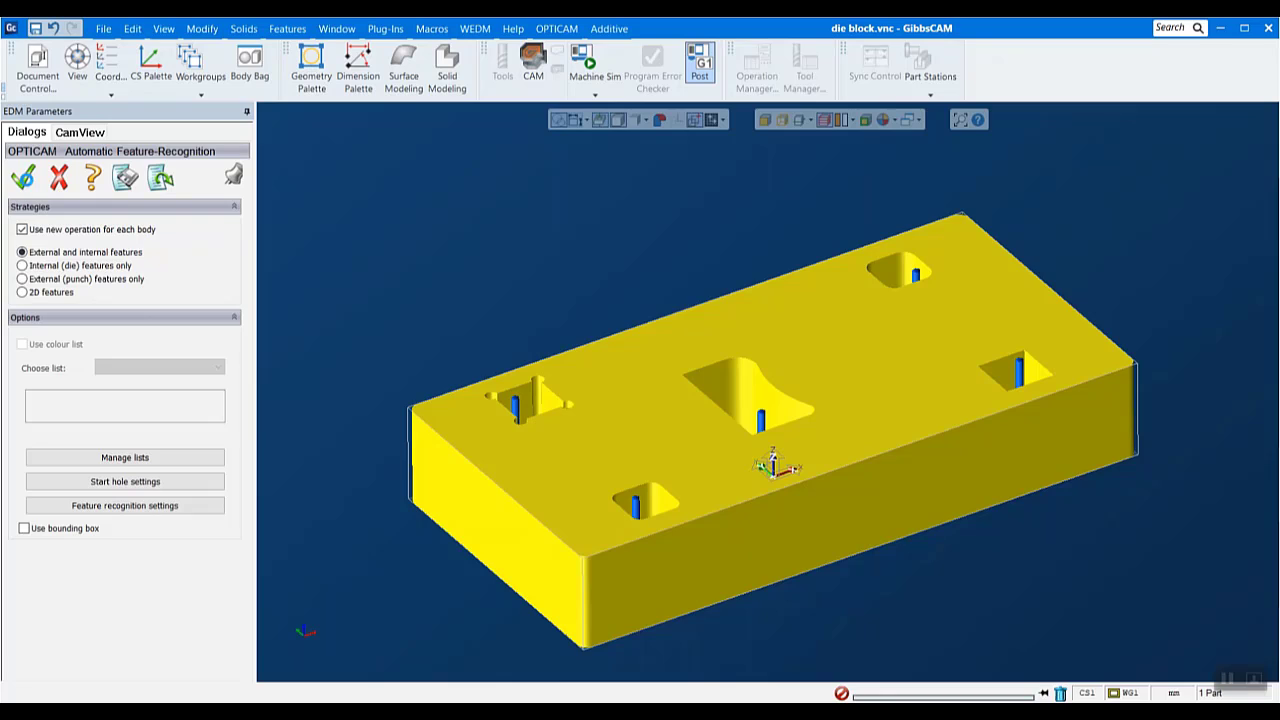
pyautogui.click(23, 177)
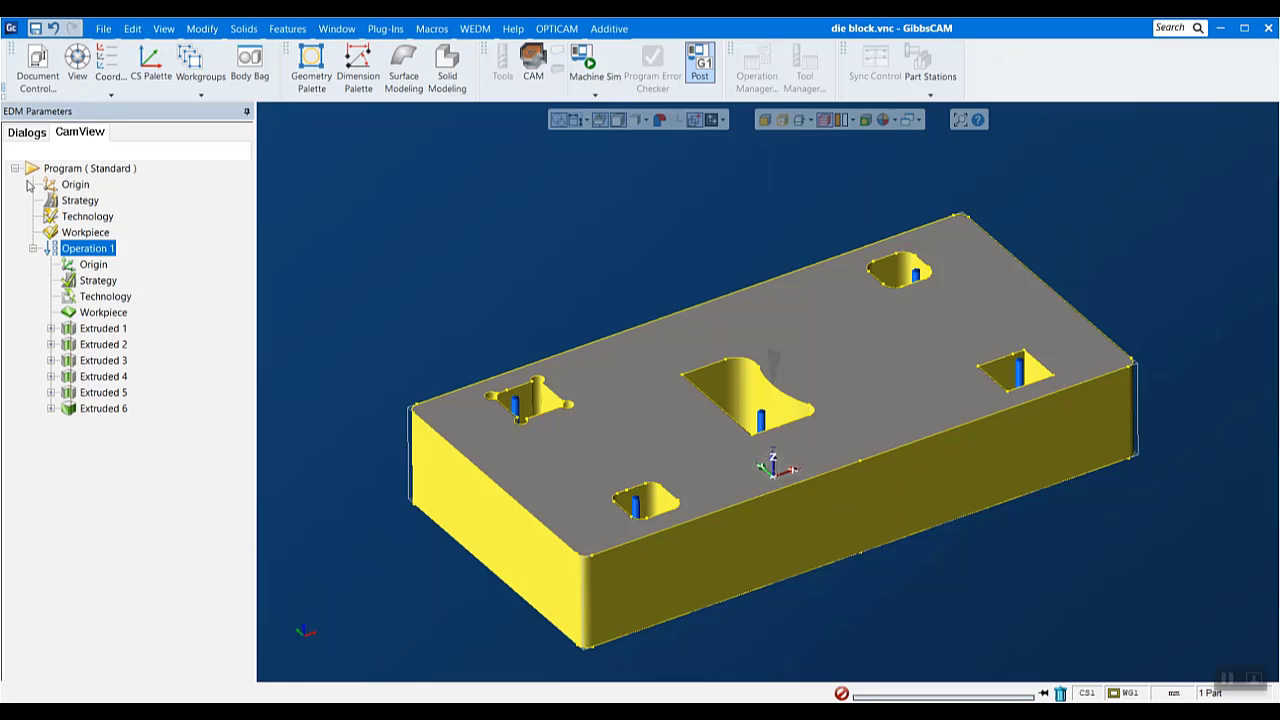
# - Open the solid simulation of Operation 1 and inspect the start holes and wire paths in the die openings
pyautogui.rightClick(103, 248)
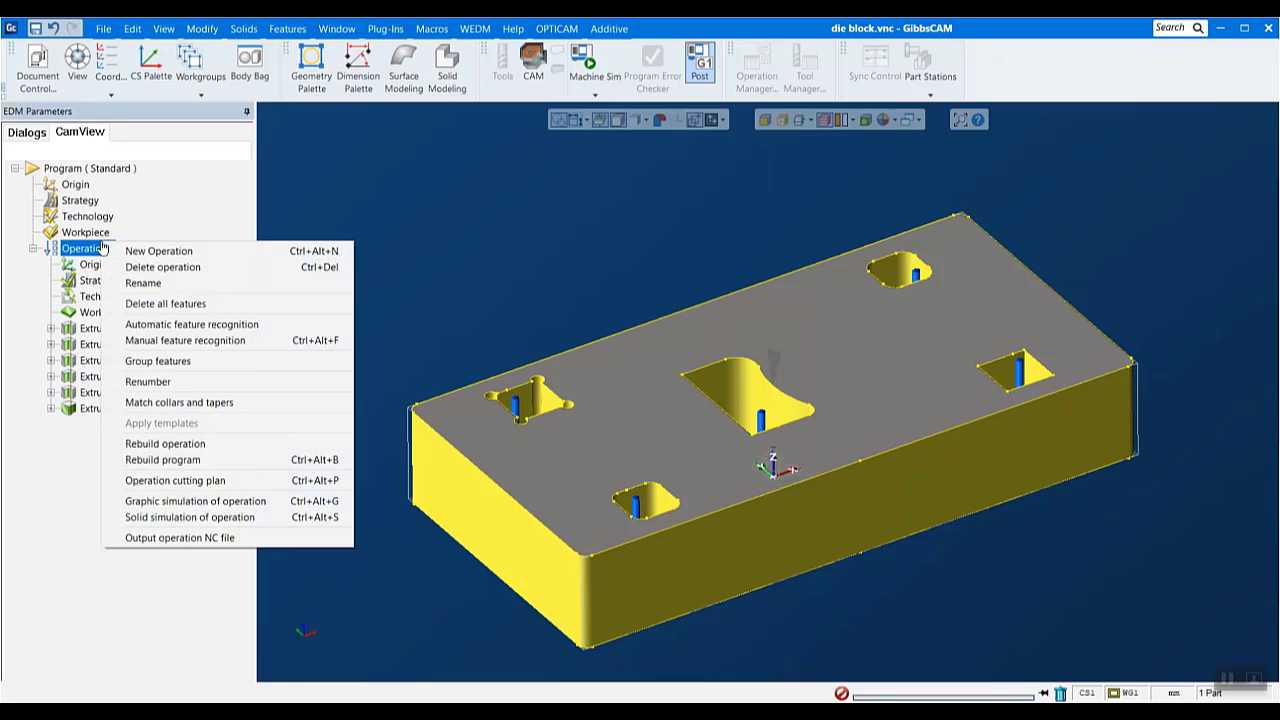
pyautogui.click(200, 517)
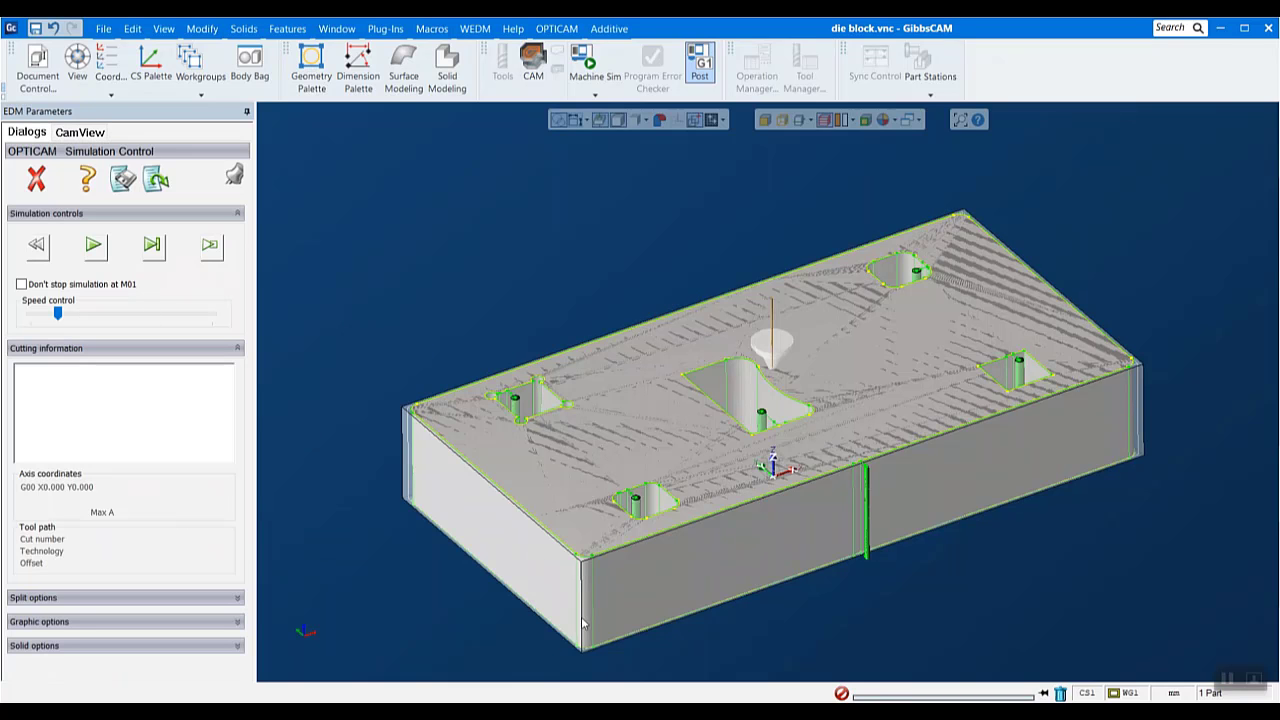
pyautogui.moveTo(583, 623); pyautogui.dragTo(447, 455, button='middle')
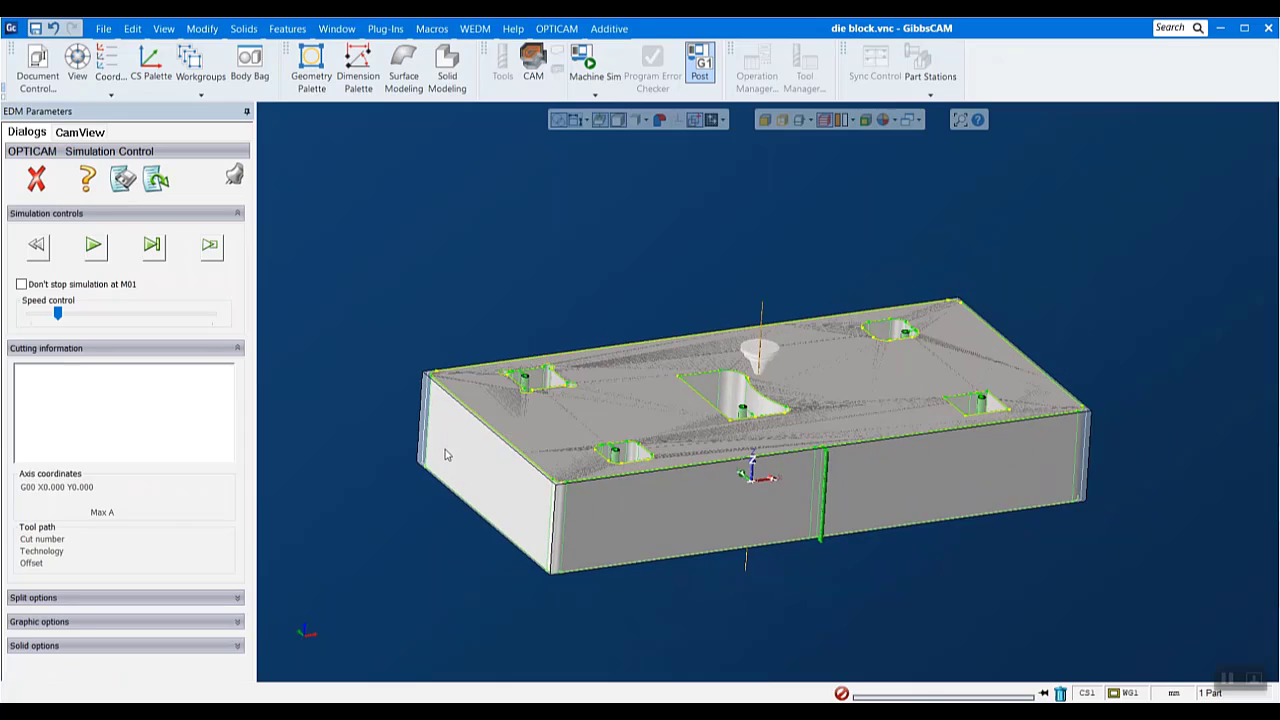
pyautogui.moveTo(668, 248); pyautogui.dragTo(671, 292, button='middle')
pyautogui.scroll(-1, 671, 292)
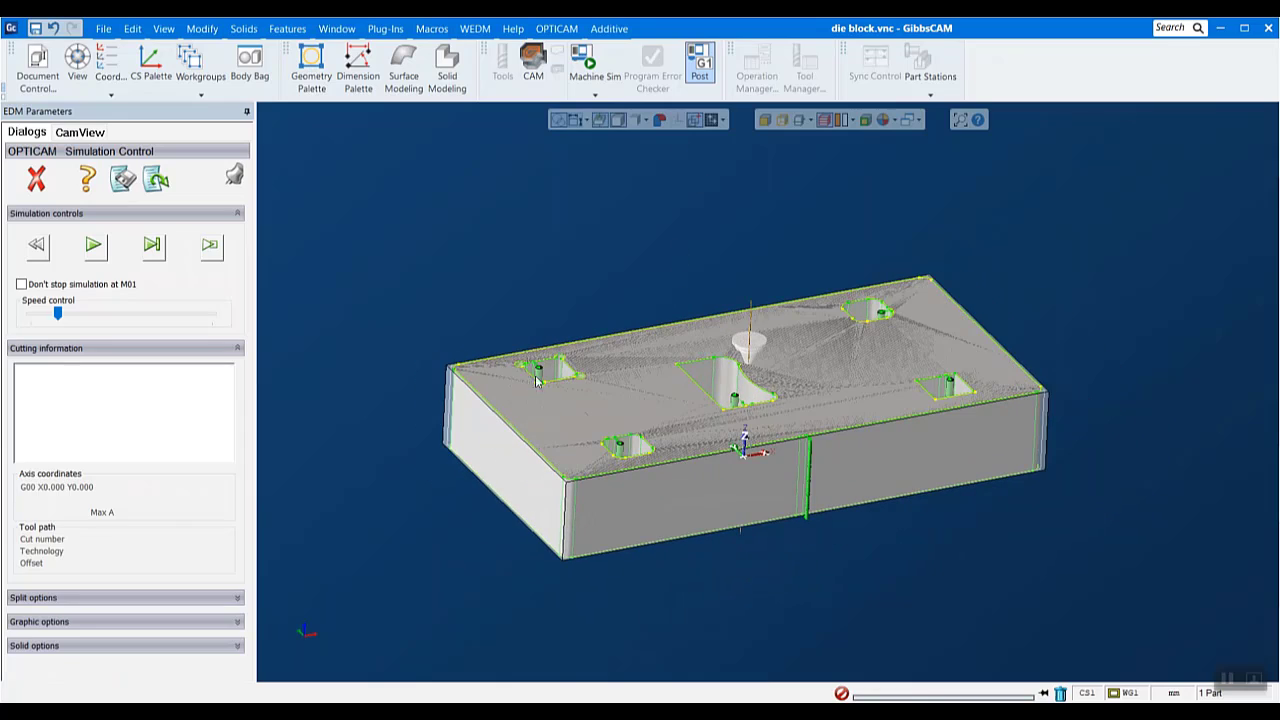
pyautogui.scroll(8, 537, 381)
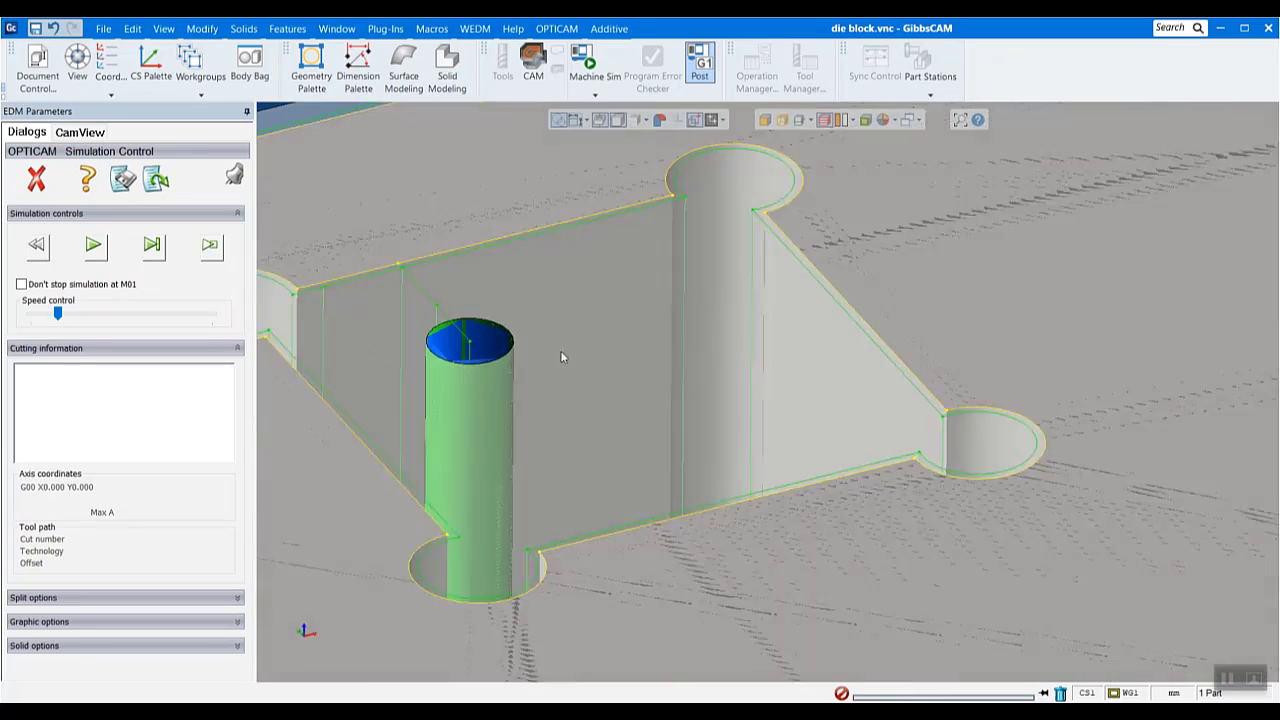
pyautogui.scroll(-10, 562, 357)
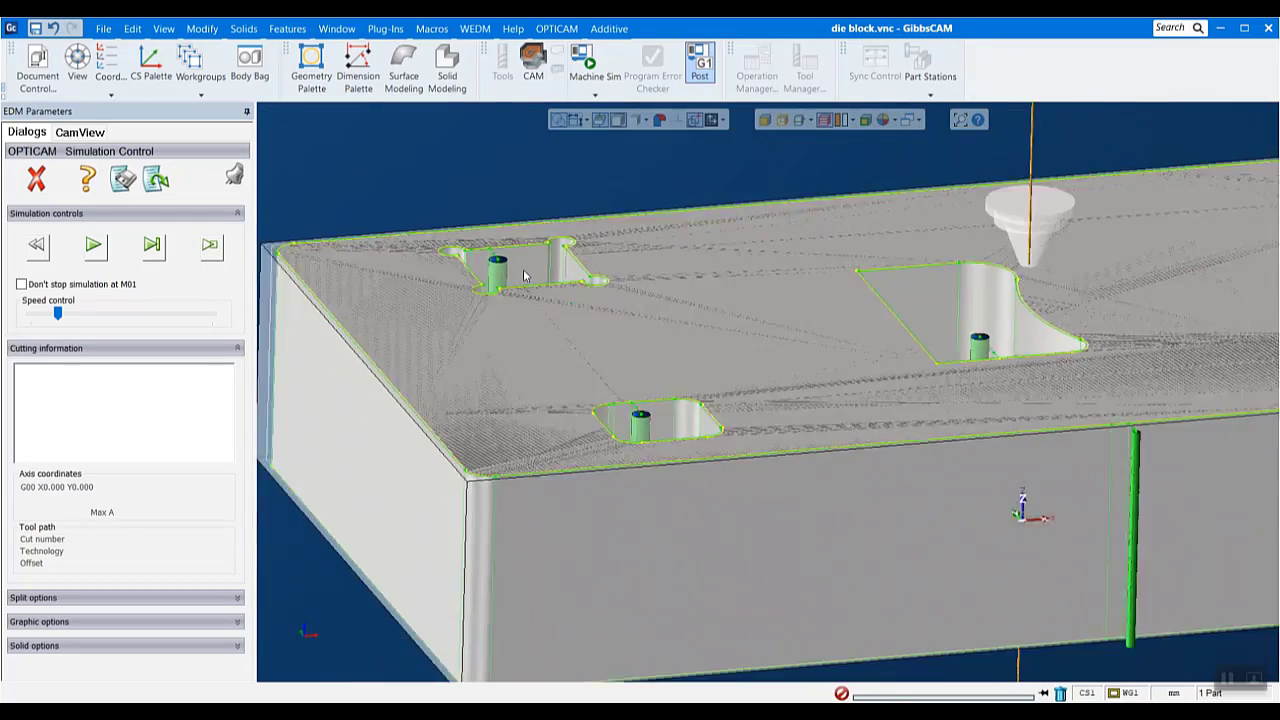
pyautogui.scroll(-5, 525, 276)
pyautogui.scroll(1, 751, 245)
pyautogui.moveTo(1112, 200); pyautogui.dragTo(1120, 248, button='middle')
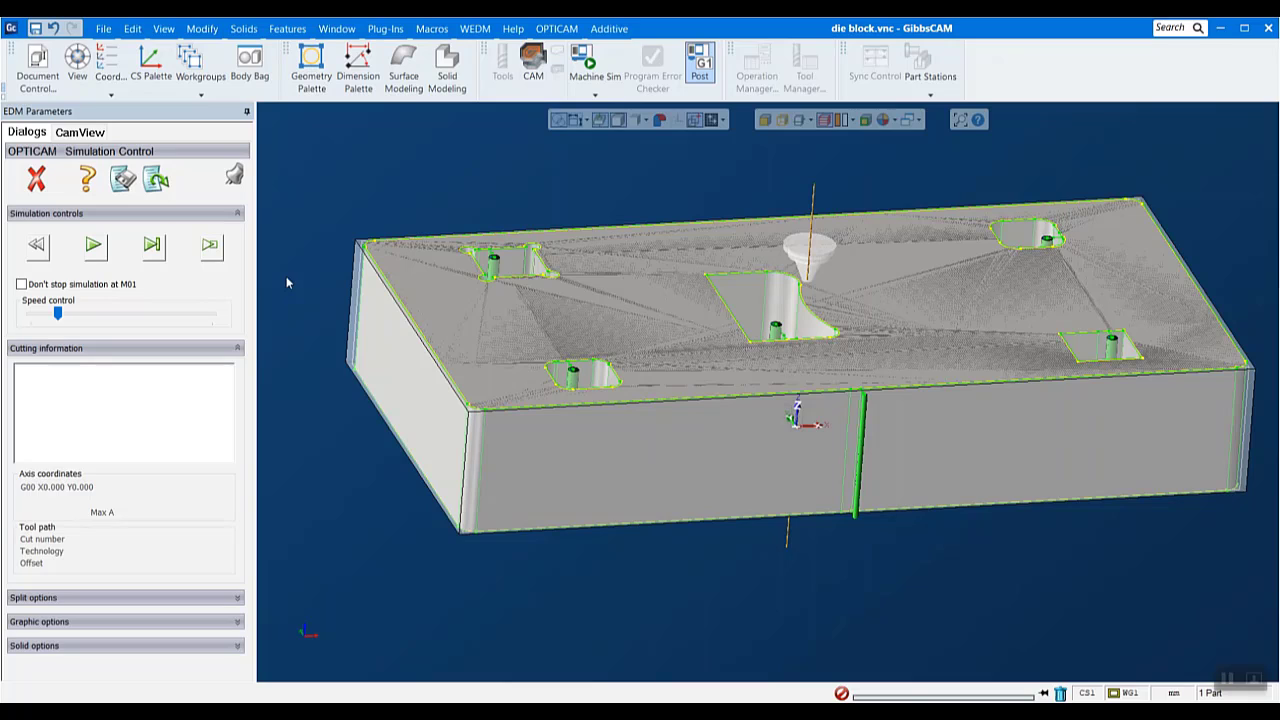
# - Play the solid simulation of the wire cuts and raise its playback speed slightly
pyautogui.click(93, 245)
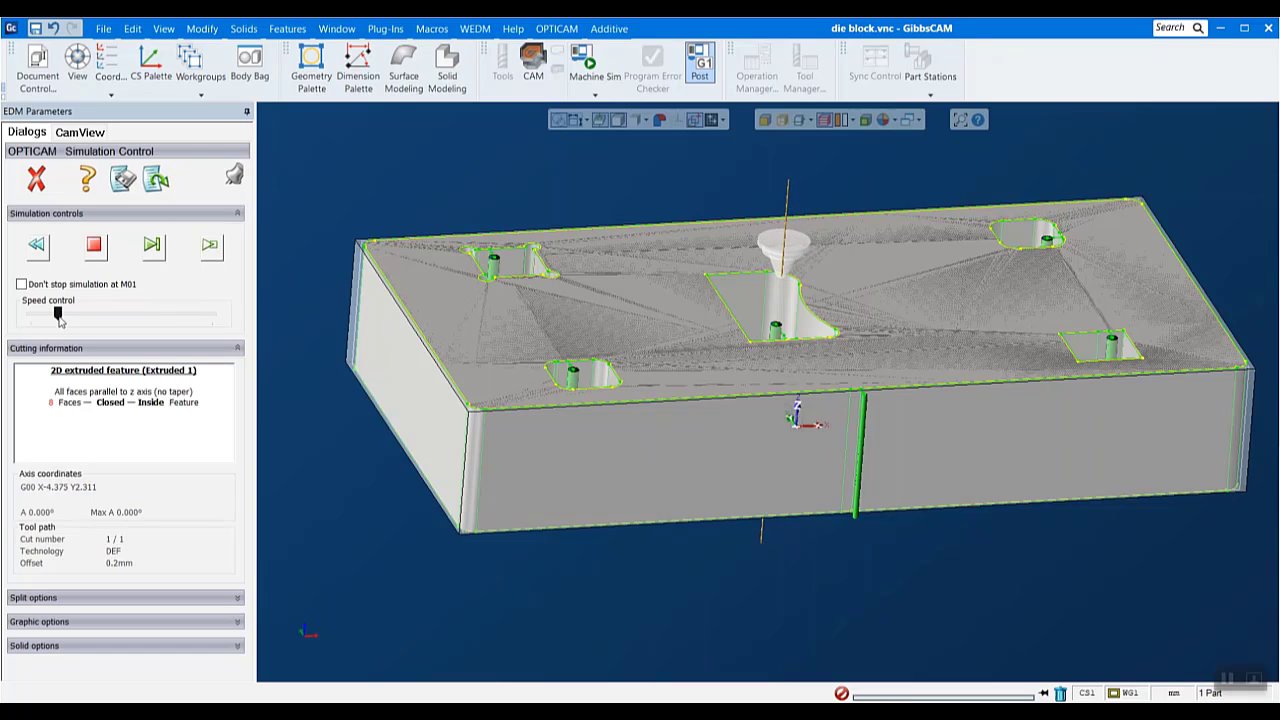
pyautogui.moveTo(60, 315); pyautogui.dragTo(66, 315)
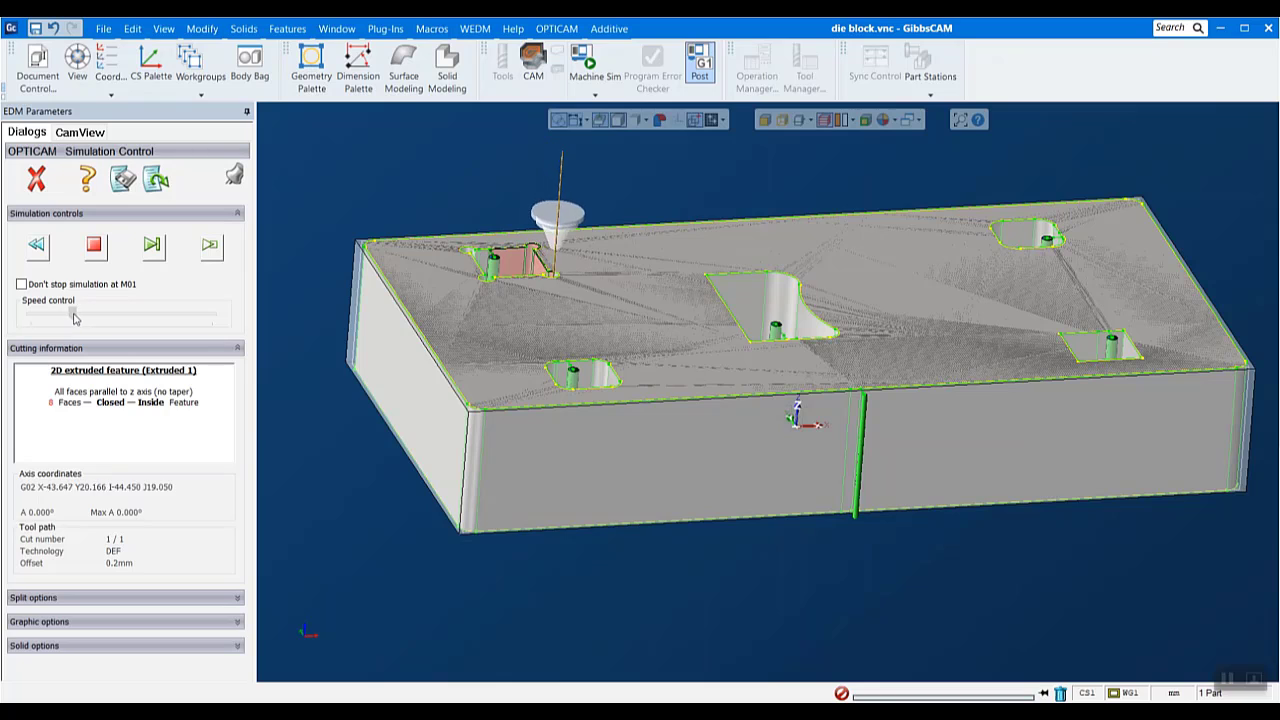
pyautogui.moveTo(67, 315); pyautogui.dragTo(78, 317)
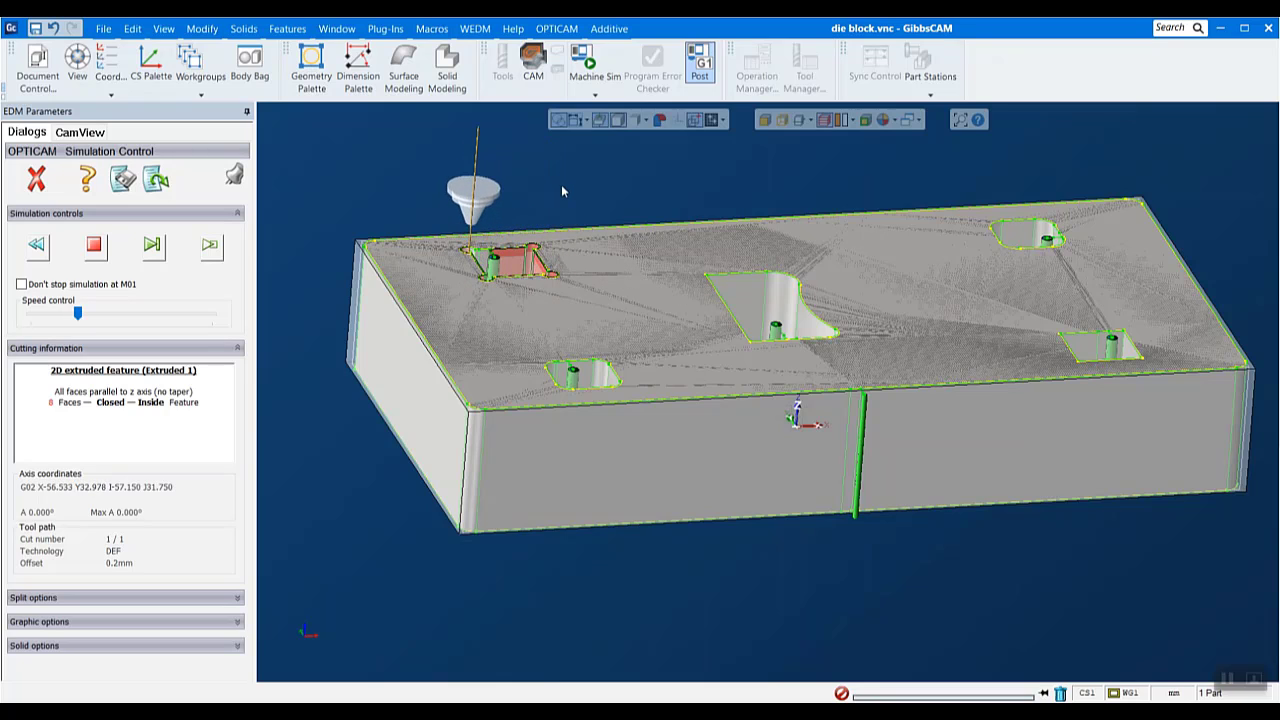
# - Resume the simulation at its stop on the first opening and remove that opening's red slug
pyautogui.scroll(3, 573, 178)
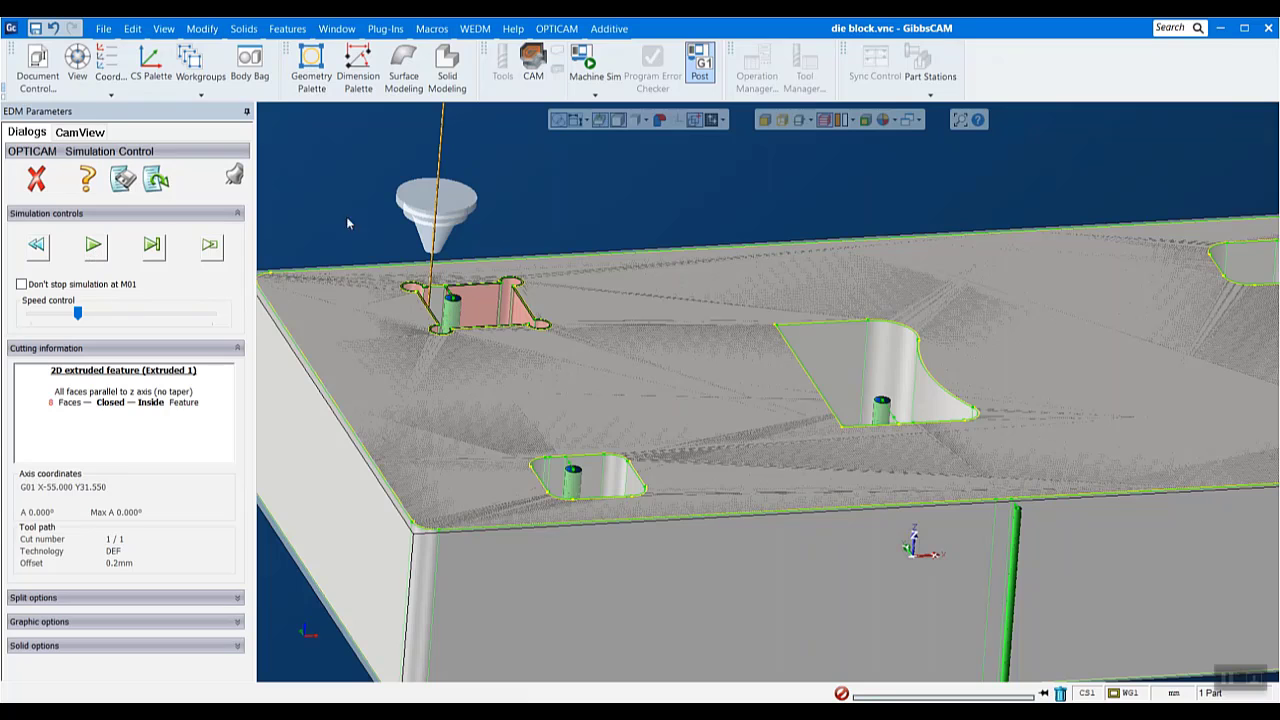
pyautogui.click(91, 256)
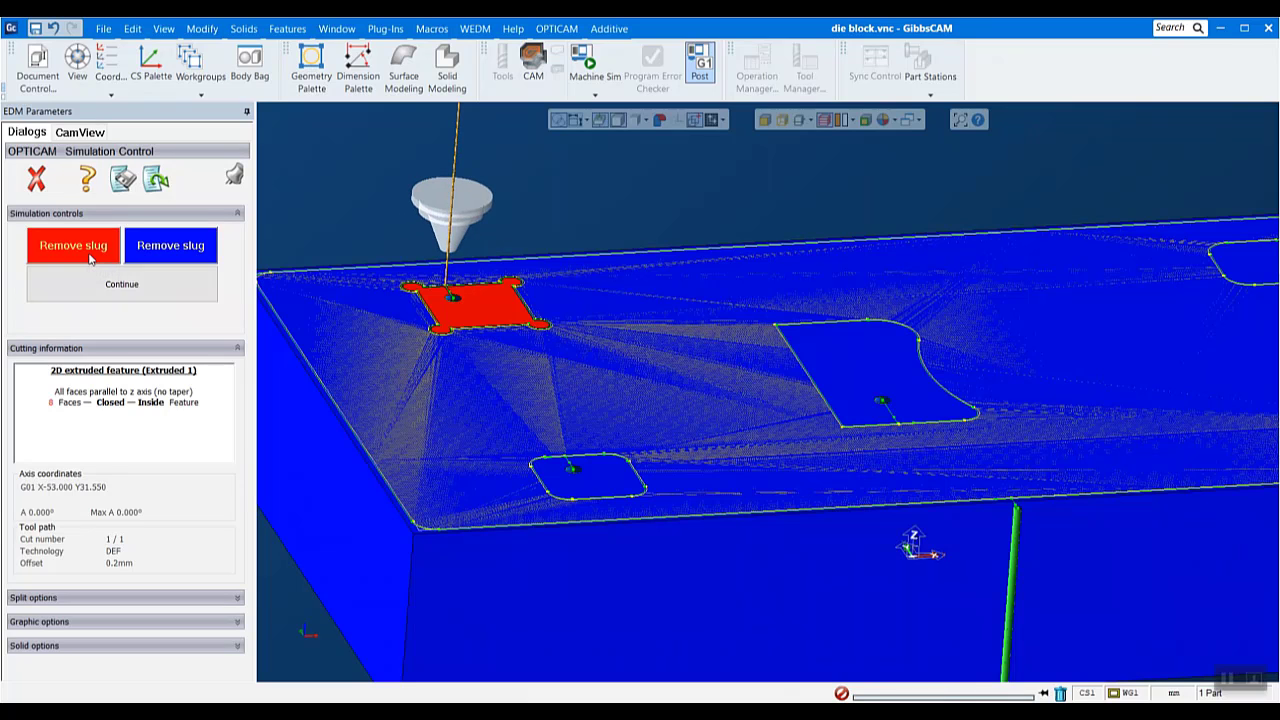
pyautogui.click(73, 245)
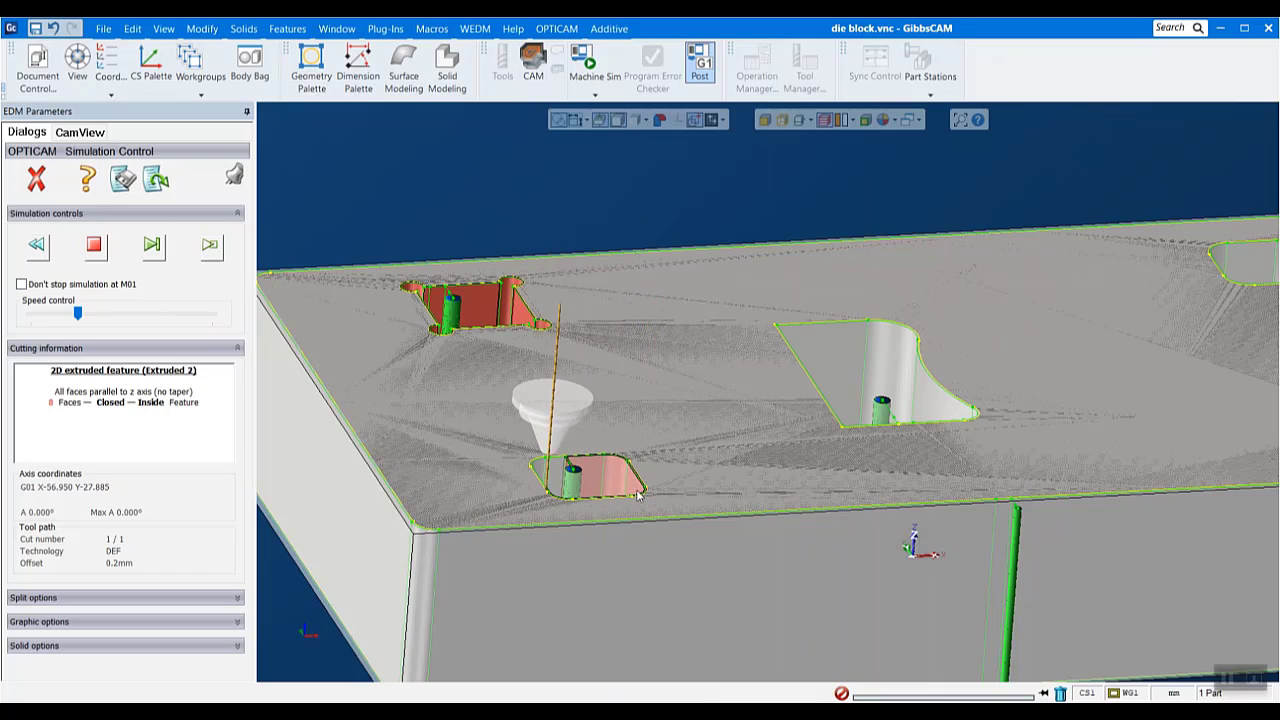
# - Remove the red slug from the second opening, Extruded 2, and let the simulation continue to the large central opening
pyautogui.click(99, 251)
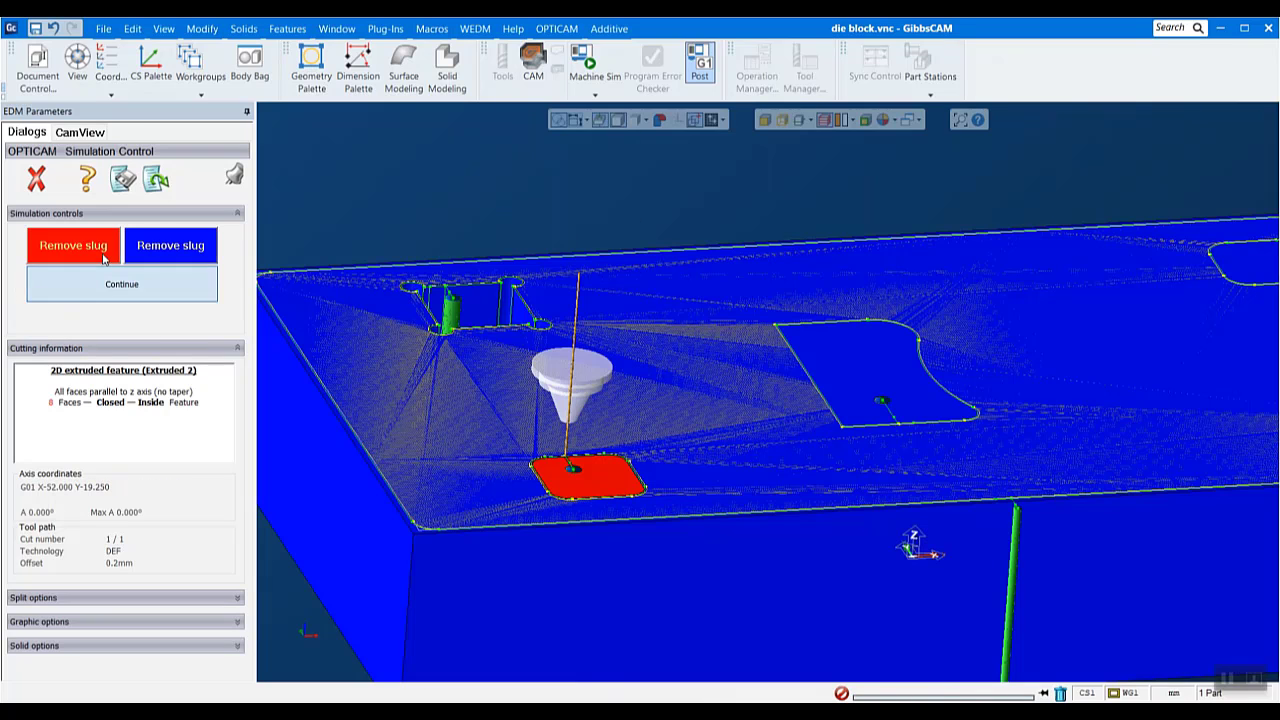
pyautogui.click(103, 256)
pyautogui.scroll(-3, 893, 297)
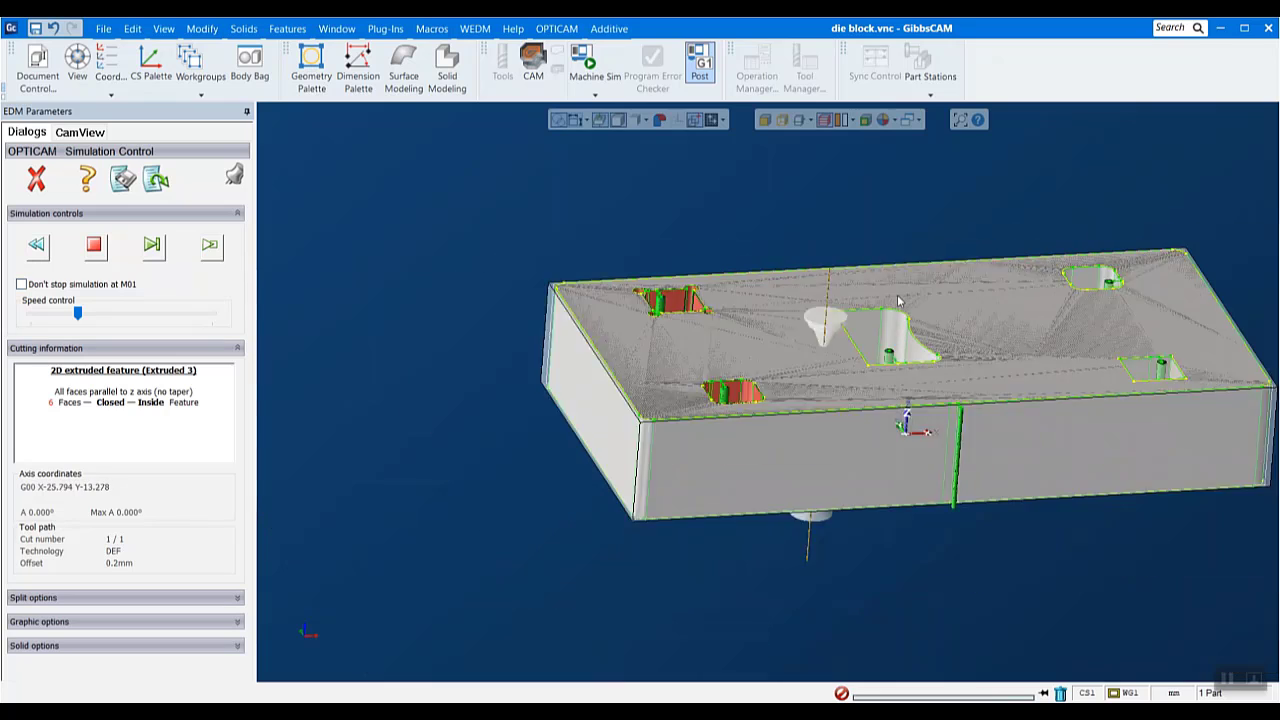
pyautogui.scroll(3, 1148, 273)
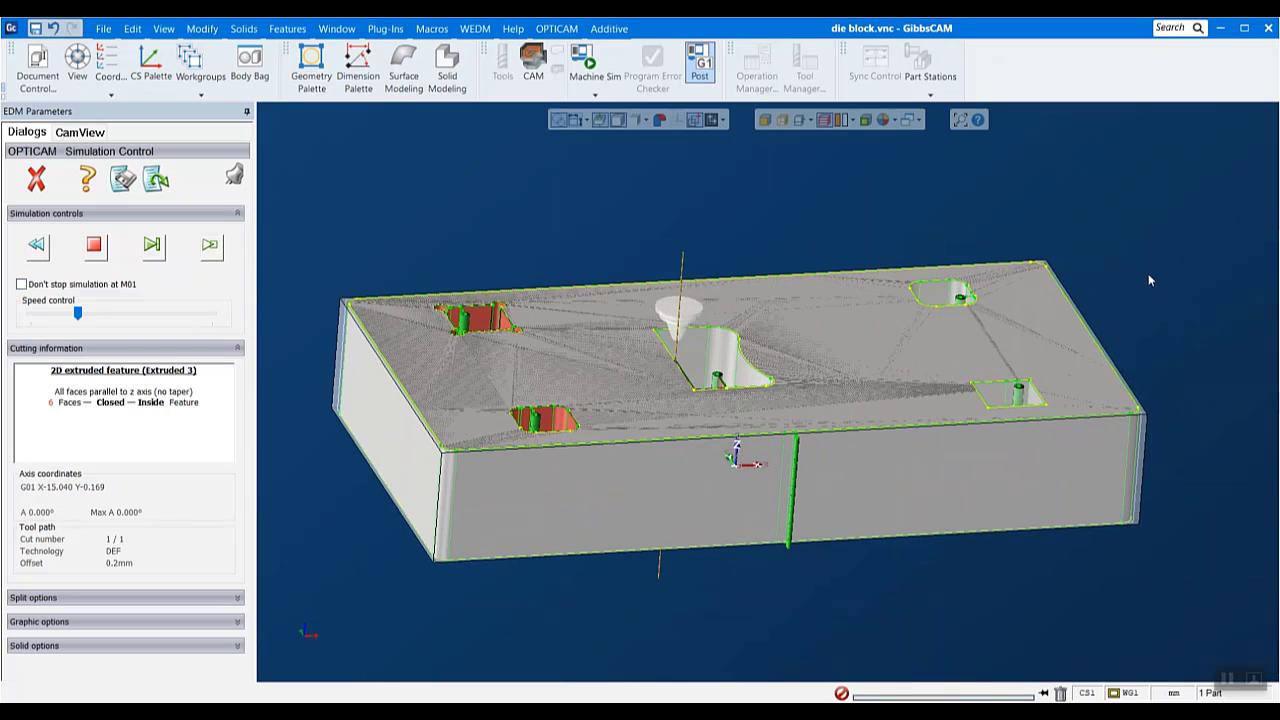
# - Run the simulation through the central opening, Extruded 3, remove its slug and continue to the next opening
pyautogui.scroll(3, 1007, 312)
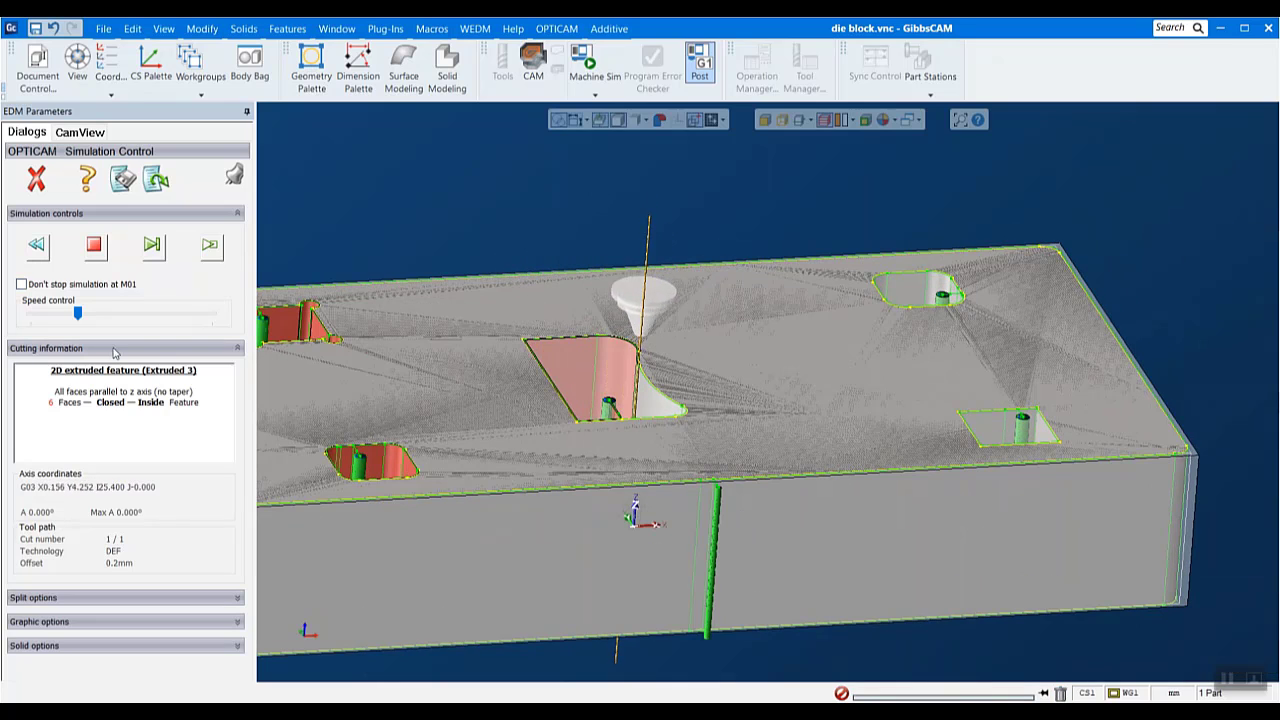
pyautogui.click(92, 248)
pyautogui.click(97, 248)
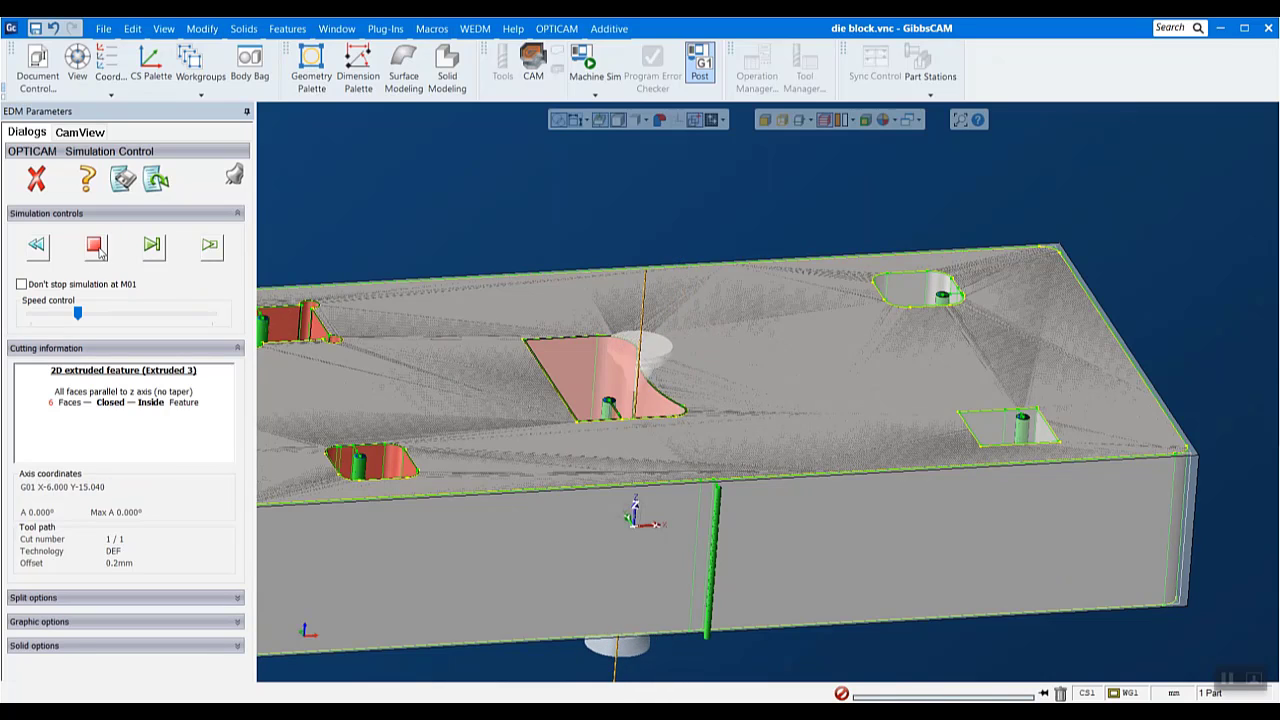
pyautogui.click(98, 249)
pyautogui.click(113, 287)
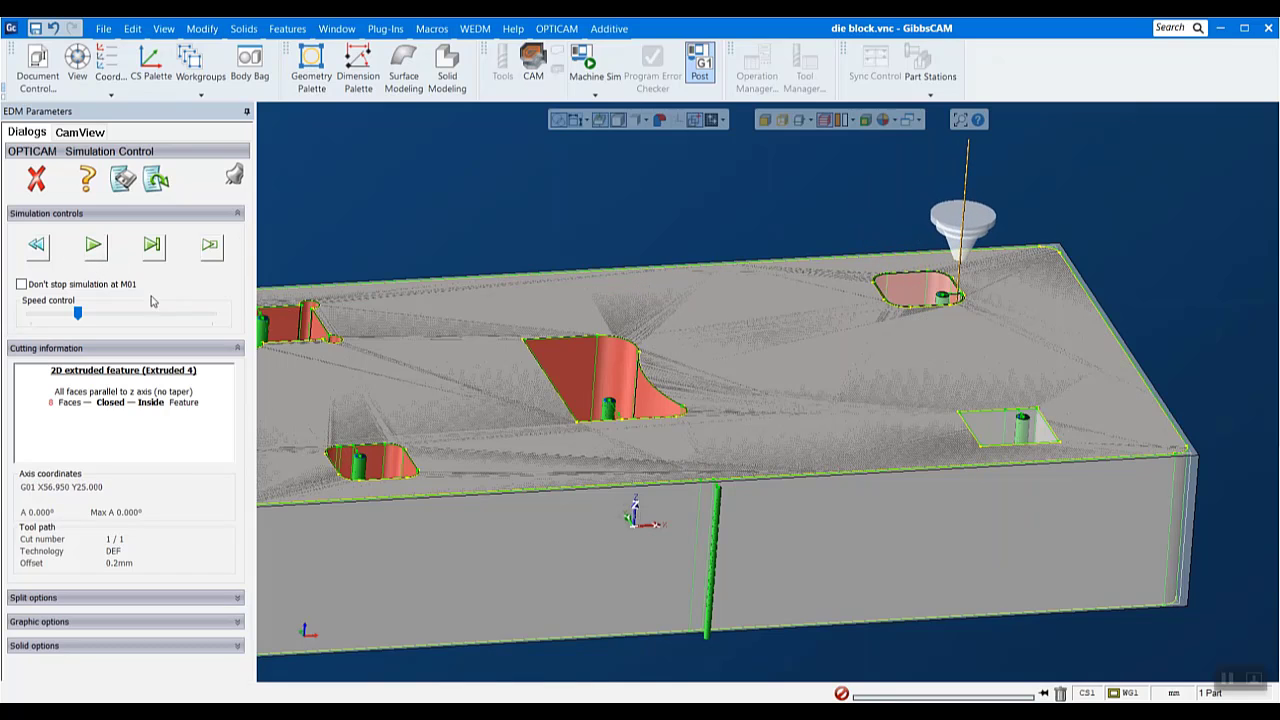
# - Resume the simulation at each stop and remove the slugs from the openings Extruded 4 and Extruded 5
pyautogui.click(92, 249)
pyautogui.click(111, 285)
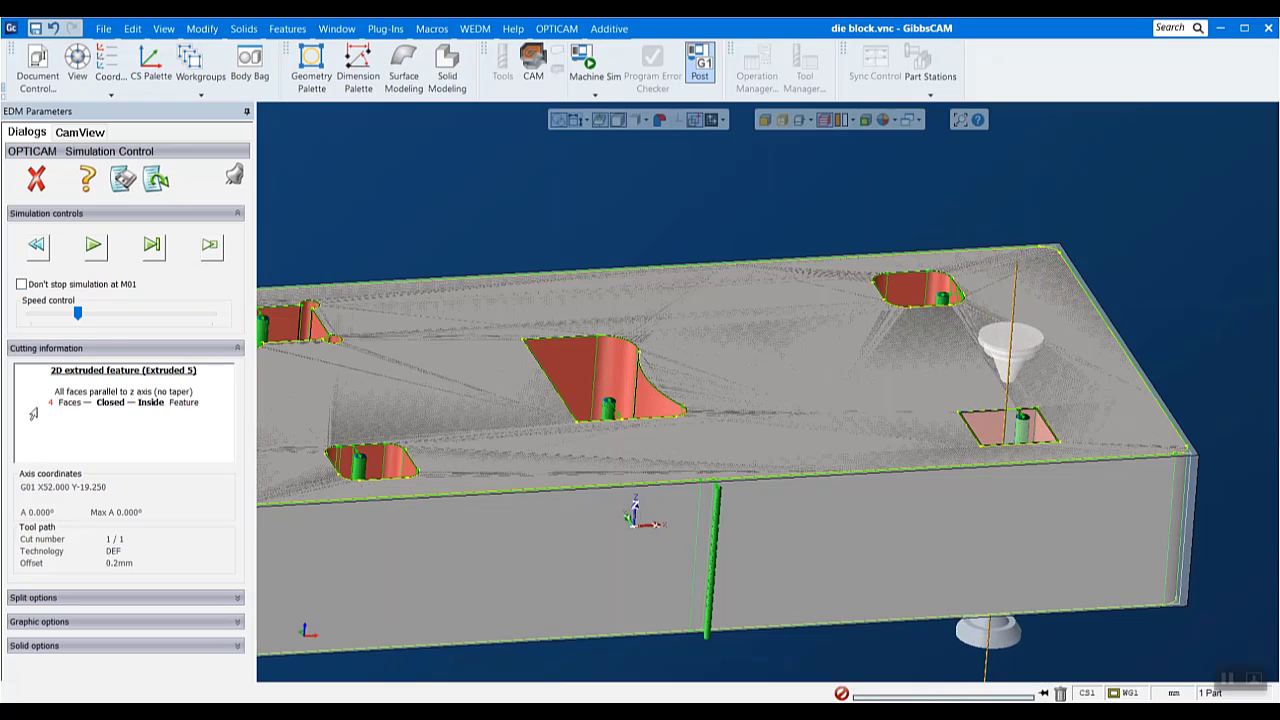
pyautogui.click(101, 246)
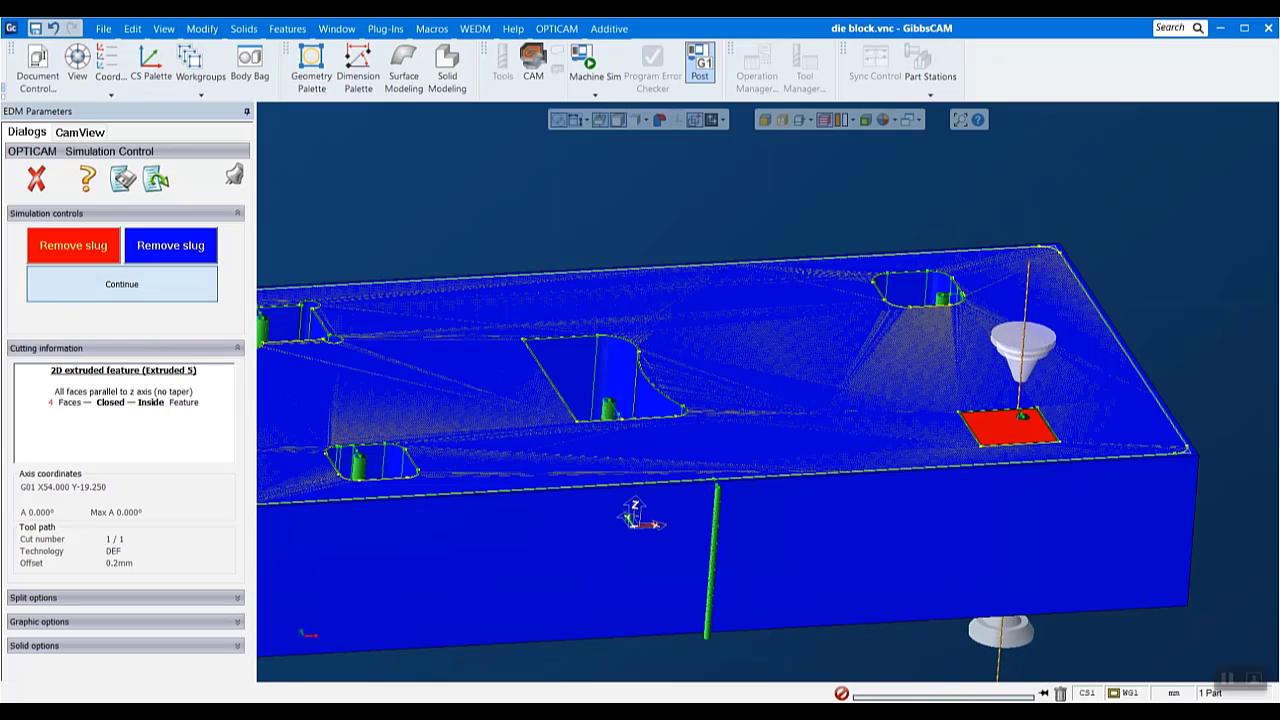
pyautogui.click(122, 289)
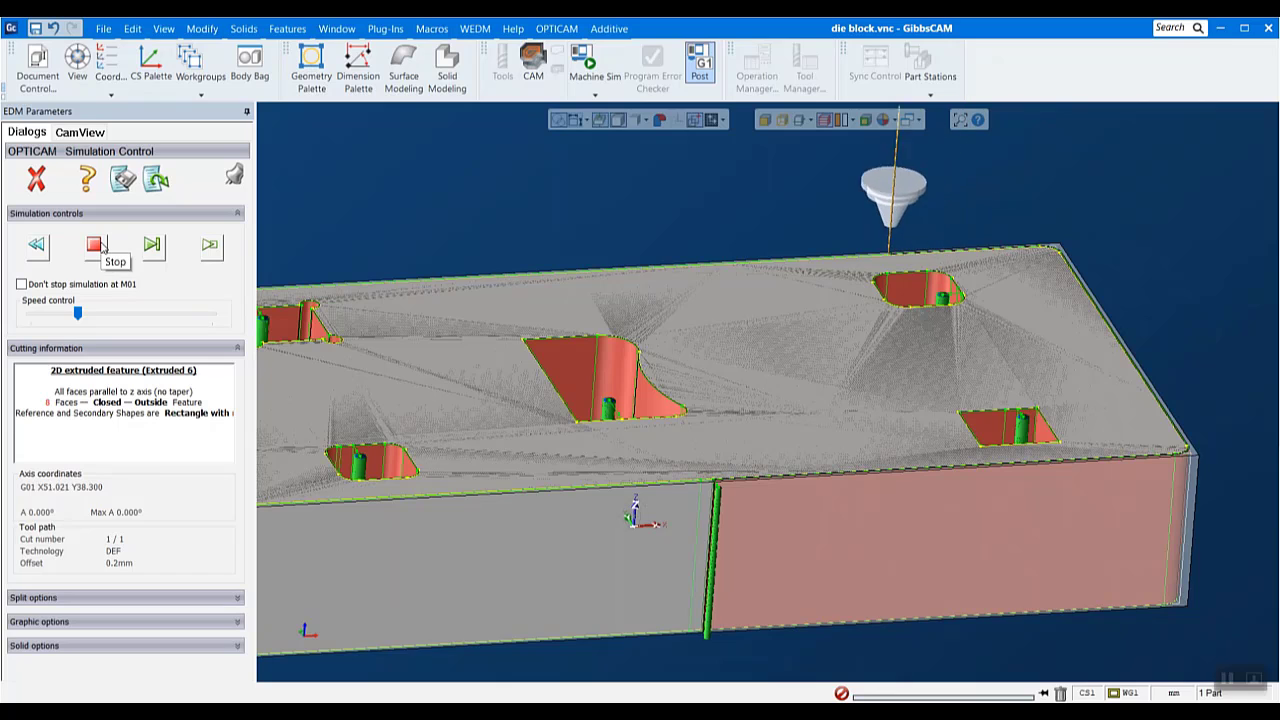
# - Increase the playback speed for the outside contour cut, Extruded 6, and finish its simulation through the slug removal
pyautogui.scroll(-2, 512, 400)
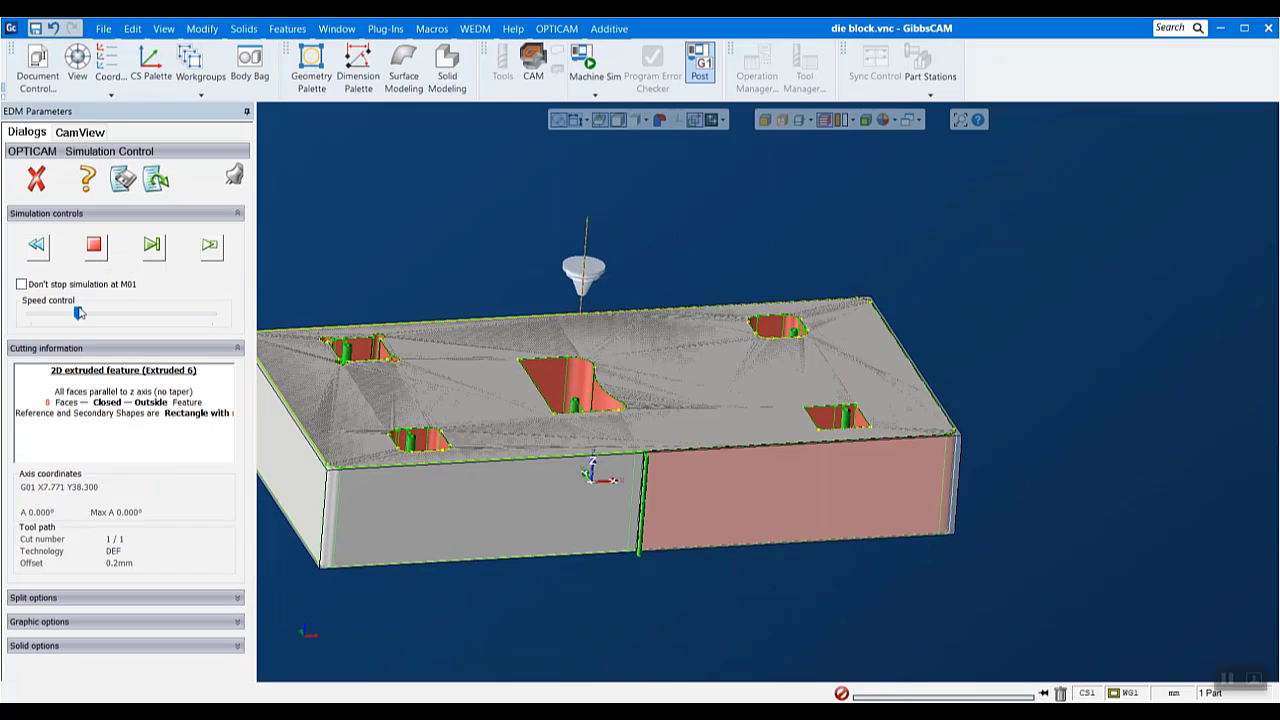
pyautogui.moveTo(80, 313); pyautogui.dragTo(122, 313)
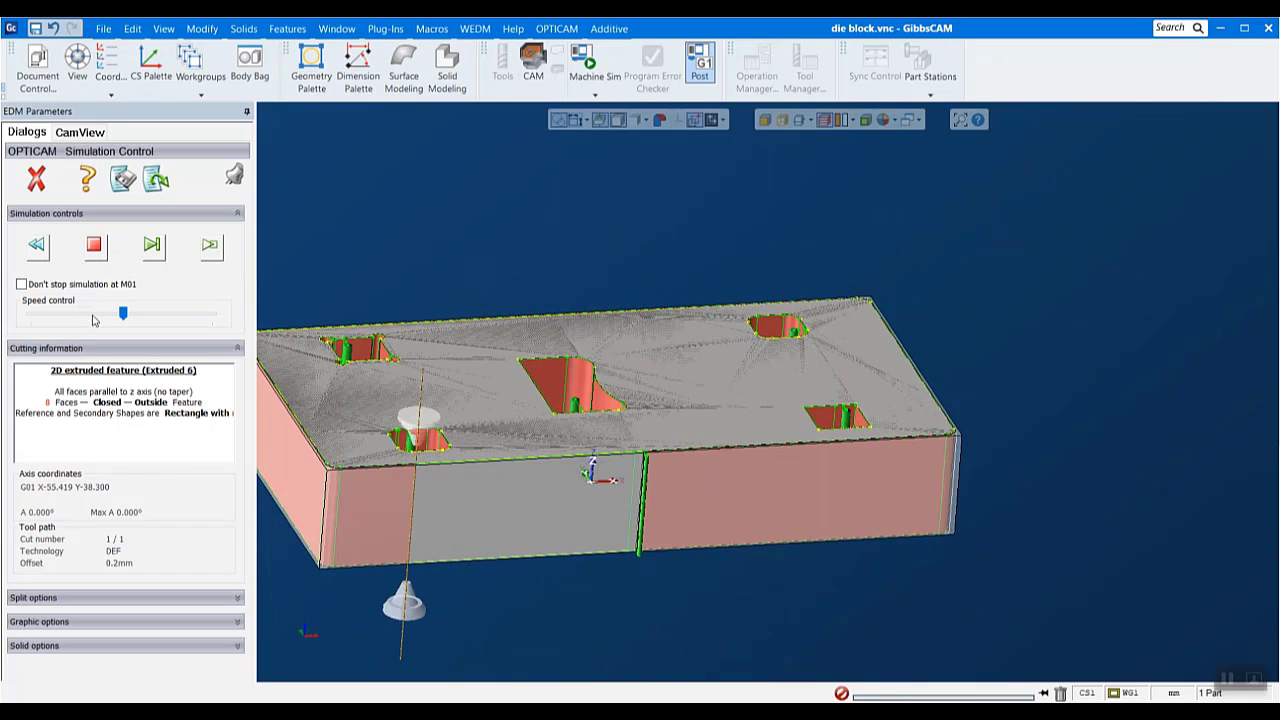
pyautogui.click(78, 250)
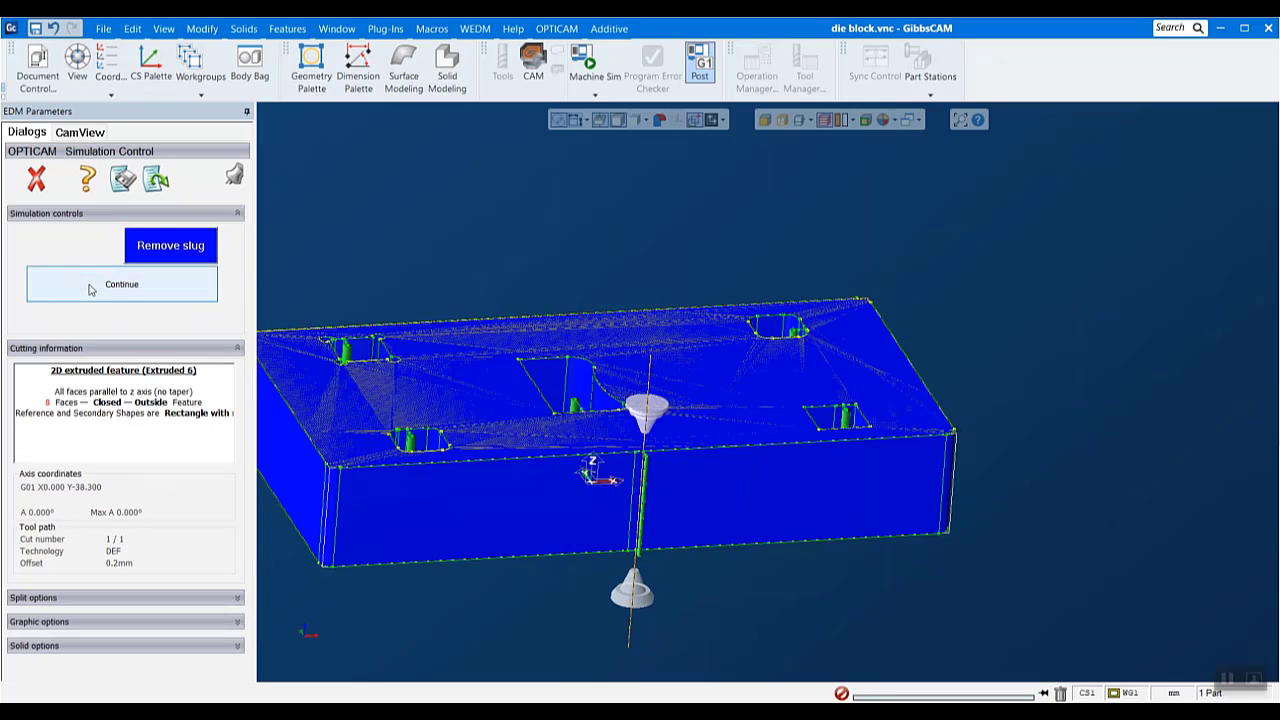
pyautogui.click(90, 287)
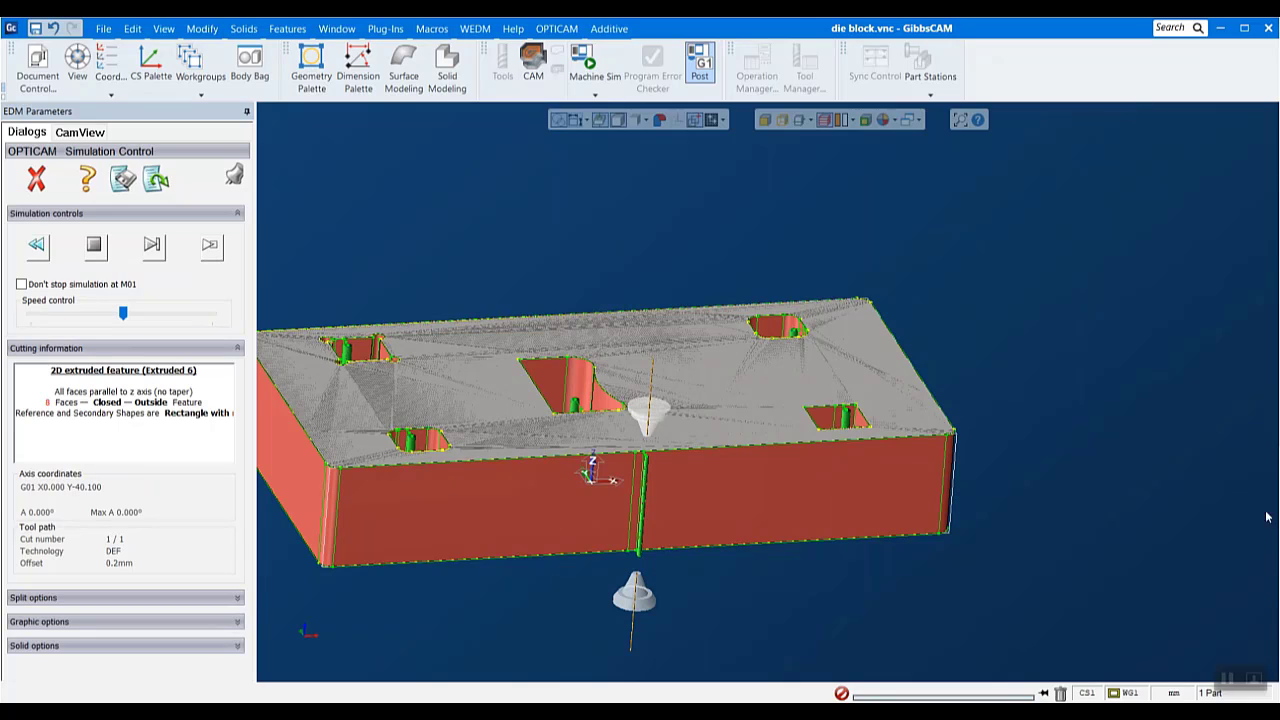
# - Inspect the cut openings and outer contour of the die block and close the simulation
pyautogui.scroll(-2, 1137, 502)
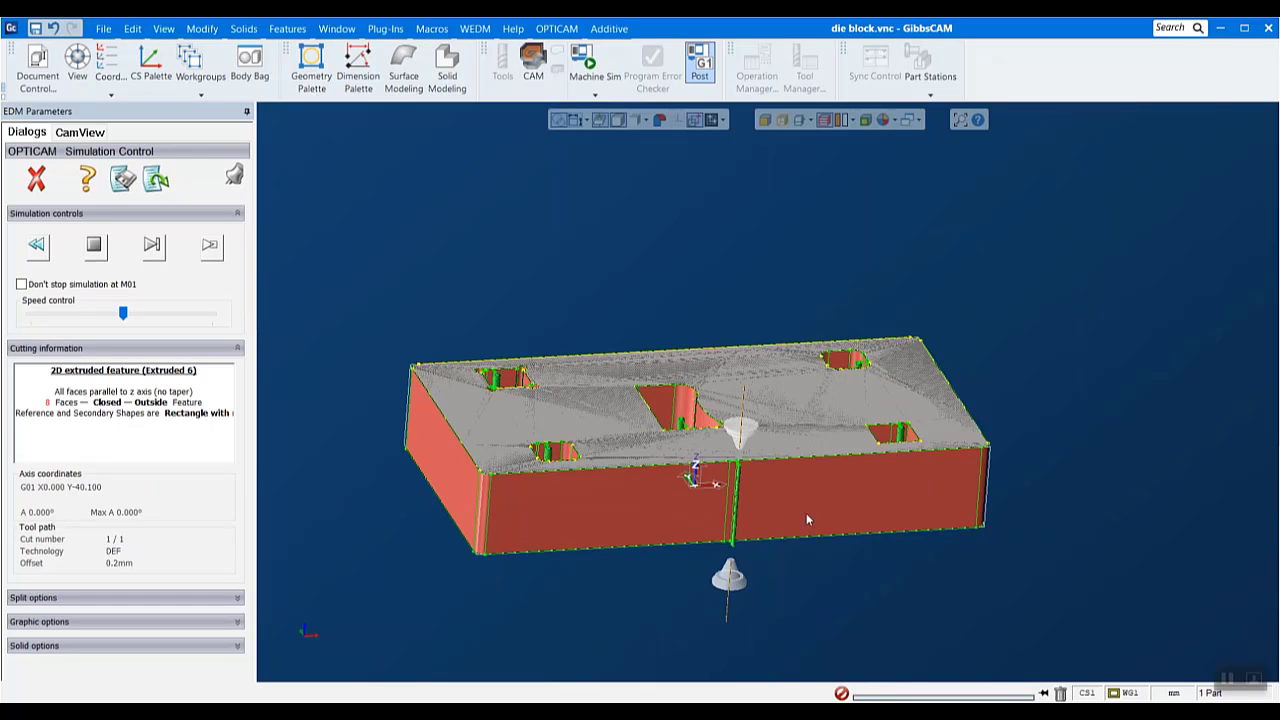
pyautogui.scroll(1, 765, 577)
pyautogui.moveTo(1010, 197); pyautogui.dragTo(953, 260, button='middle')
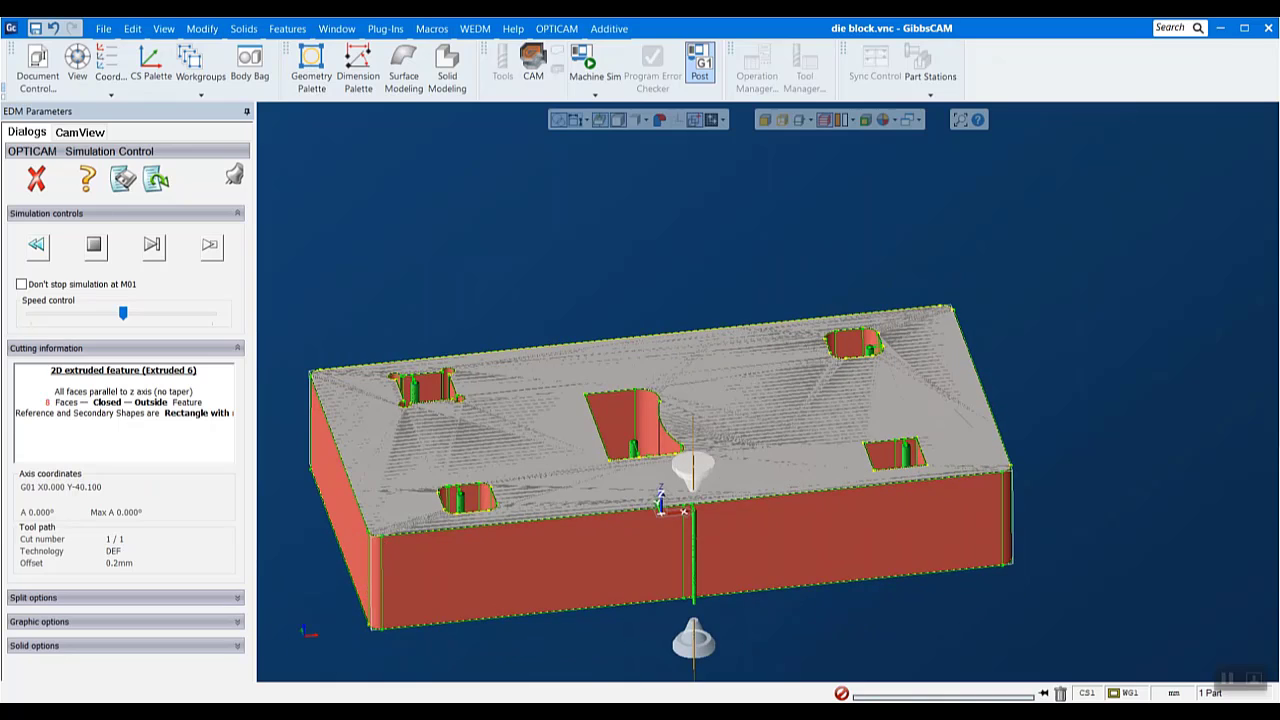
pyautogui.click(37, 184)
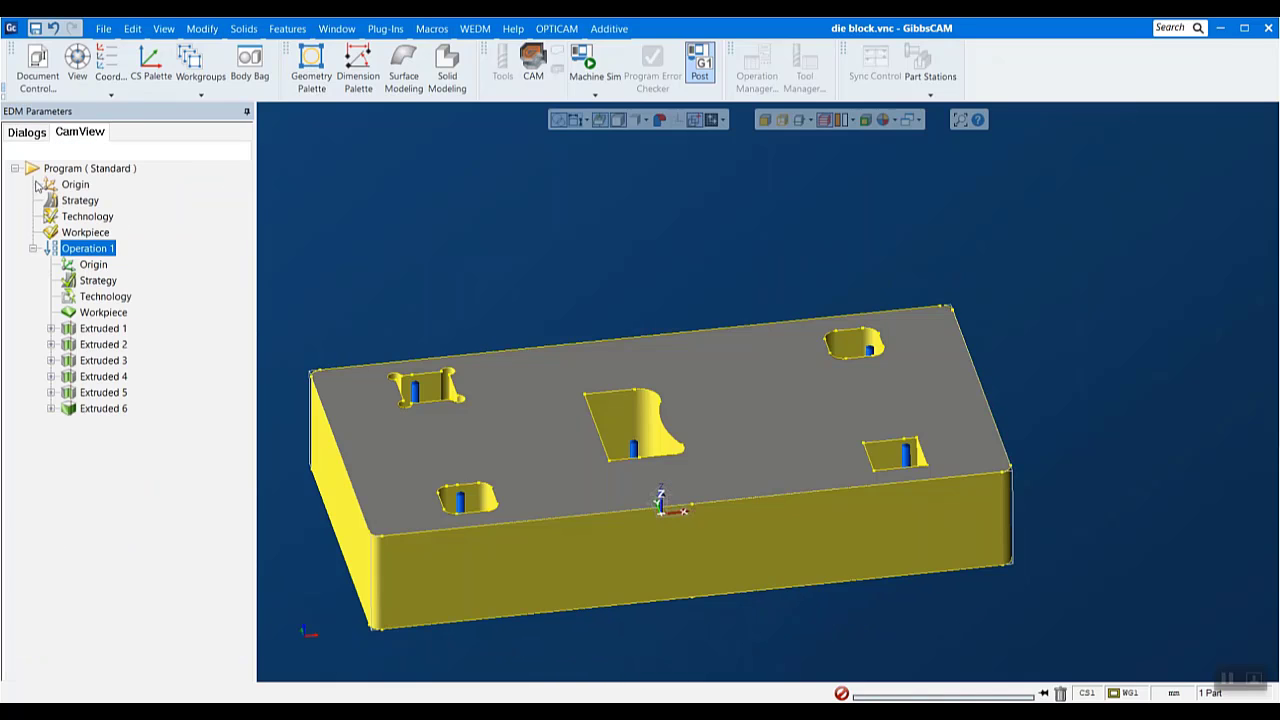
# - Clear the selection of Operation 1 so none of the die block's features are highlighted
pyautogui.scroll(-2, 695, 514)
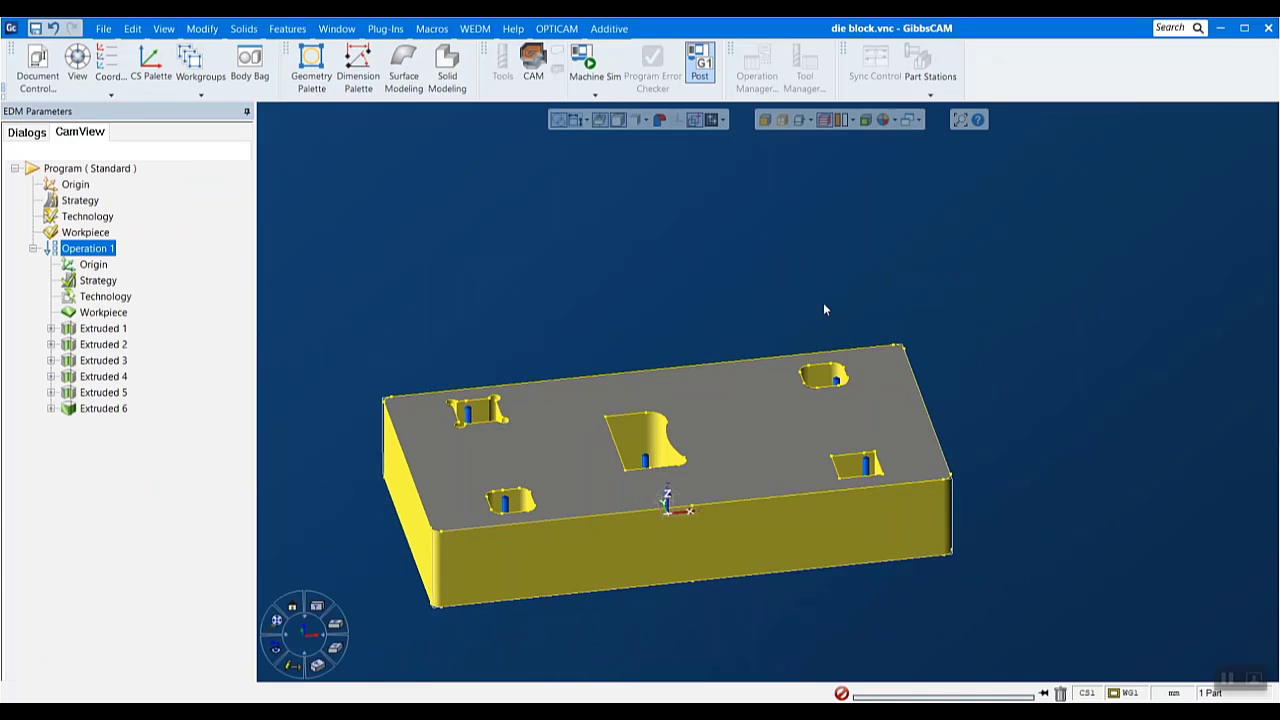
pyautogui.moveTo(288, 276); pyautogui.dragTo(1010, 624)
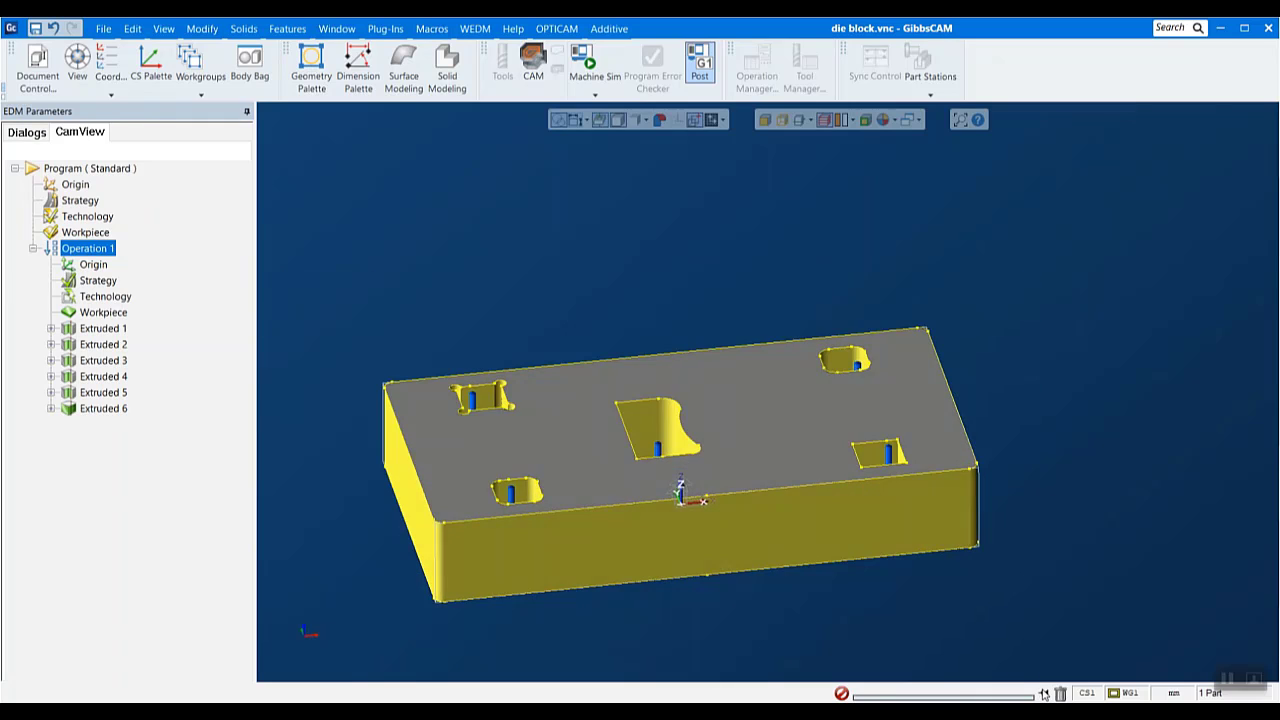
pyautogui.click(860, 600)
pyautogui.click(840, 530)
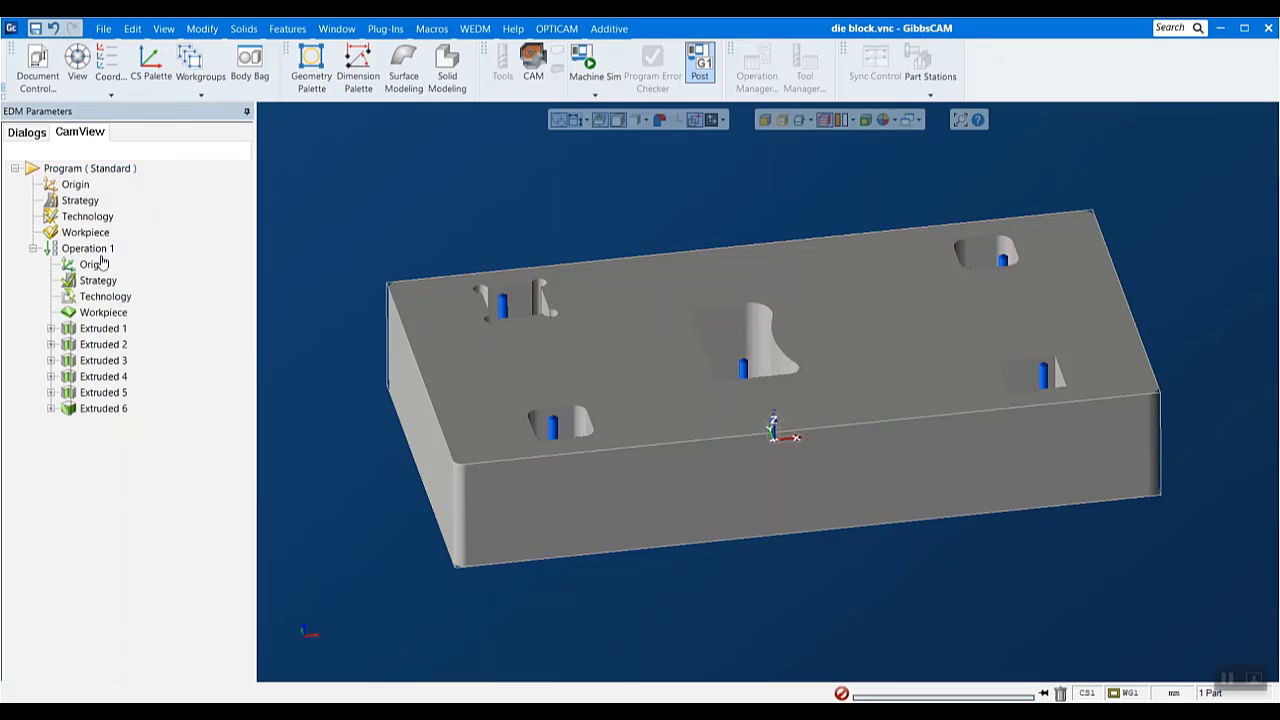
# - Try placing the program origin on a vertex at the die block's lower front corner
pyautogui.doubleClick(76, 185)
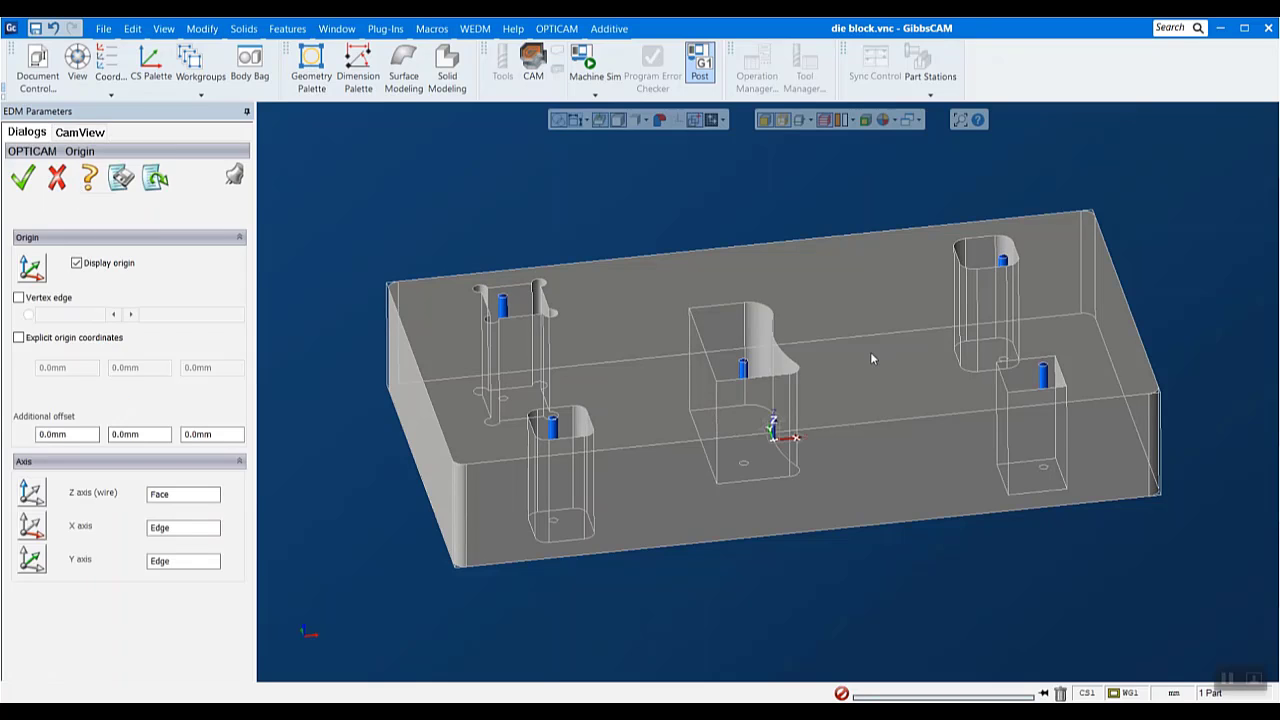
pyautogui.scroll(1, 870, 357)
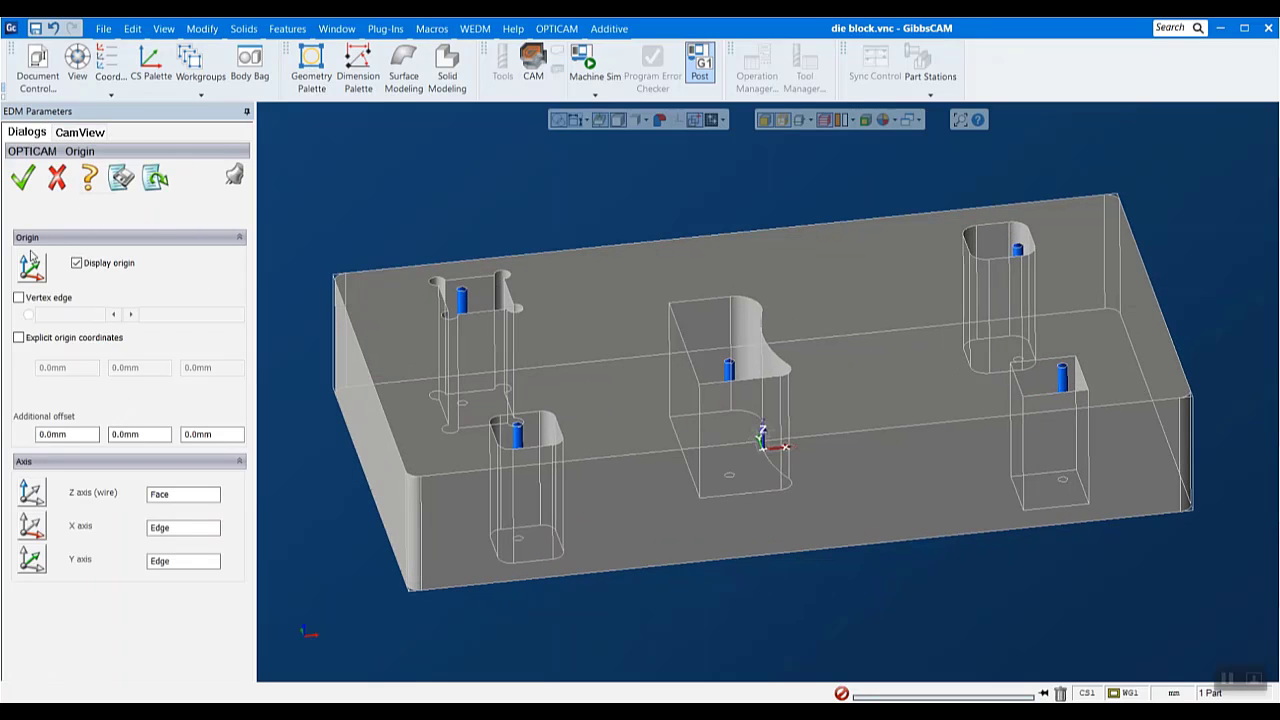
pyautogui.click(18, 297)
pyautogui.moveTo(826, 529); pyautogui.dragTo(955, 500, button='middle')
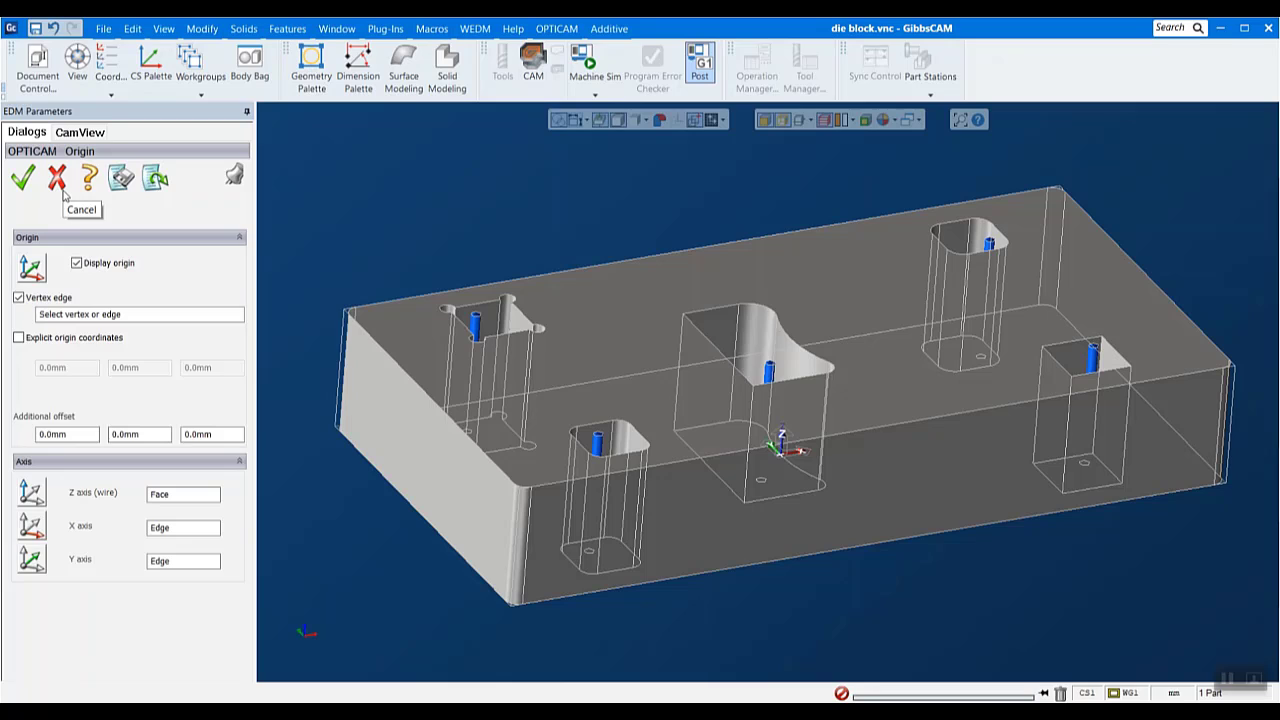
pyautogui.click(508, 605)
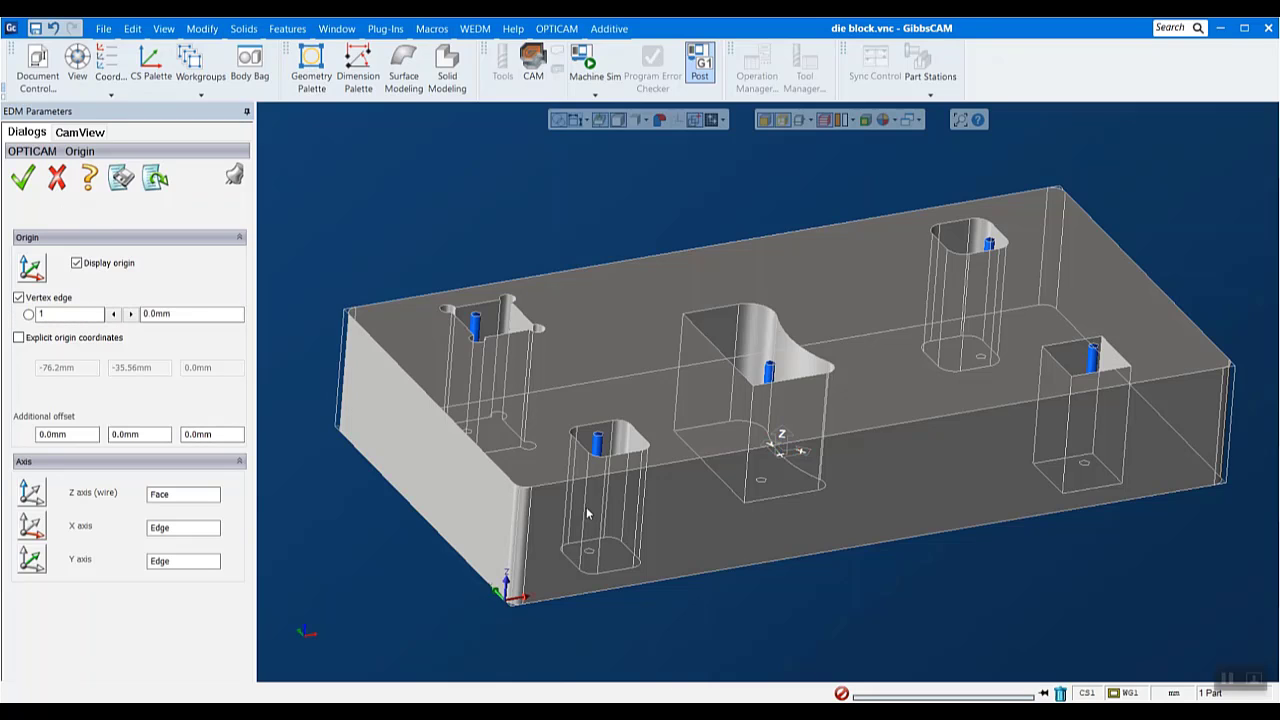
# - Try the corner's neighbouring vertex and the upper edge of the front rounded opening as program origin, and discard the changes
pyautogui.scroll(5, 709, 503)
pyautogui.scroll(-5, 700, 530)
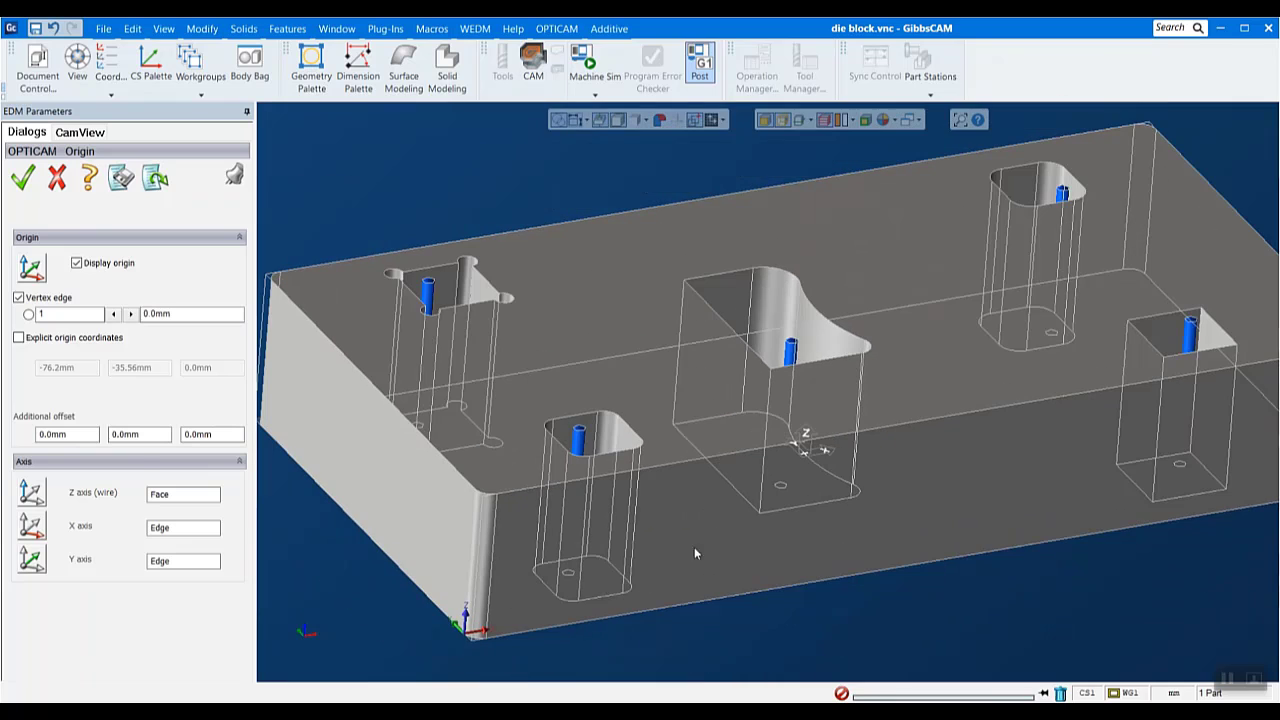
pyautogui.click(488, 636)
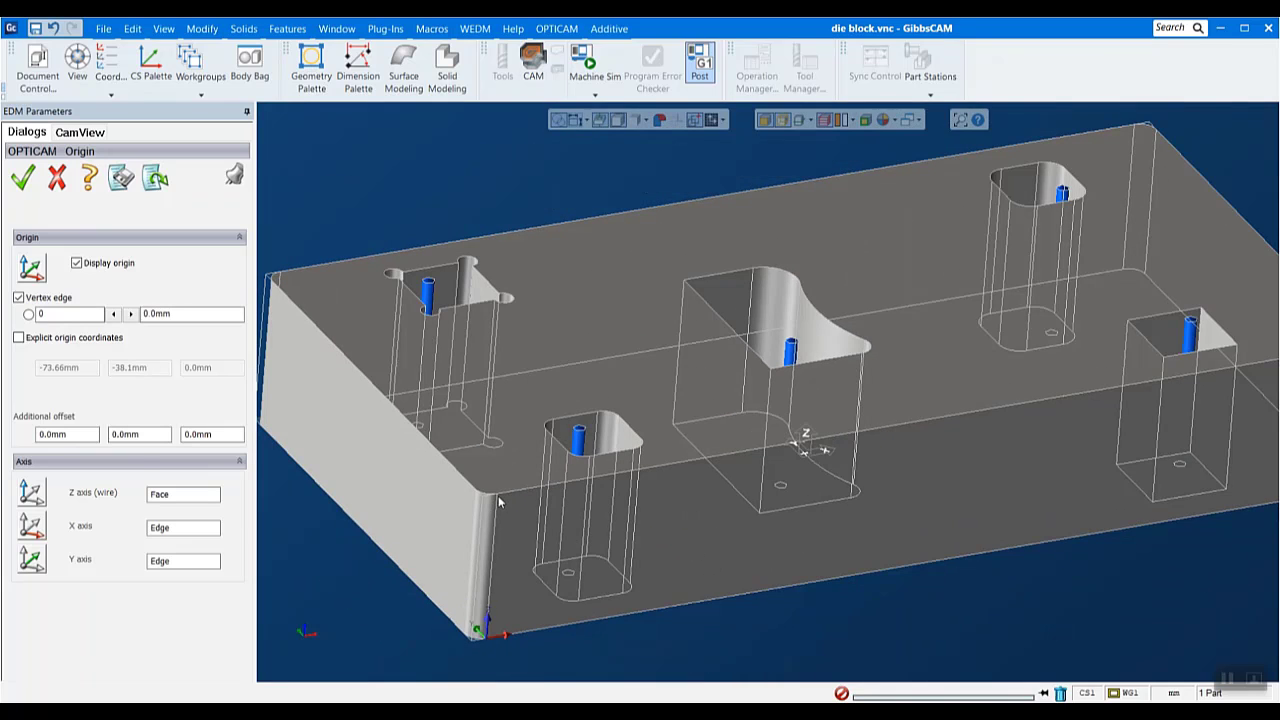
pyautogui.click(580, 460)
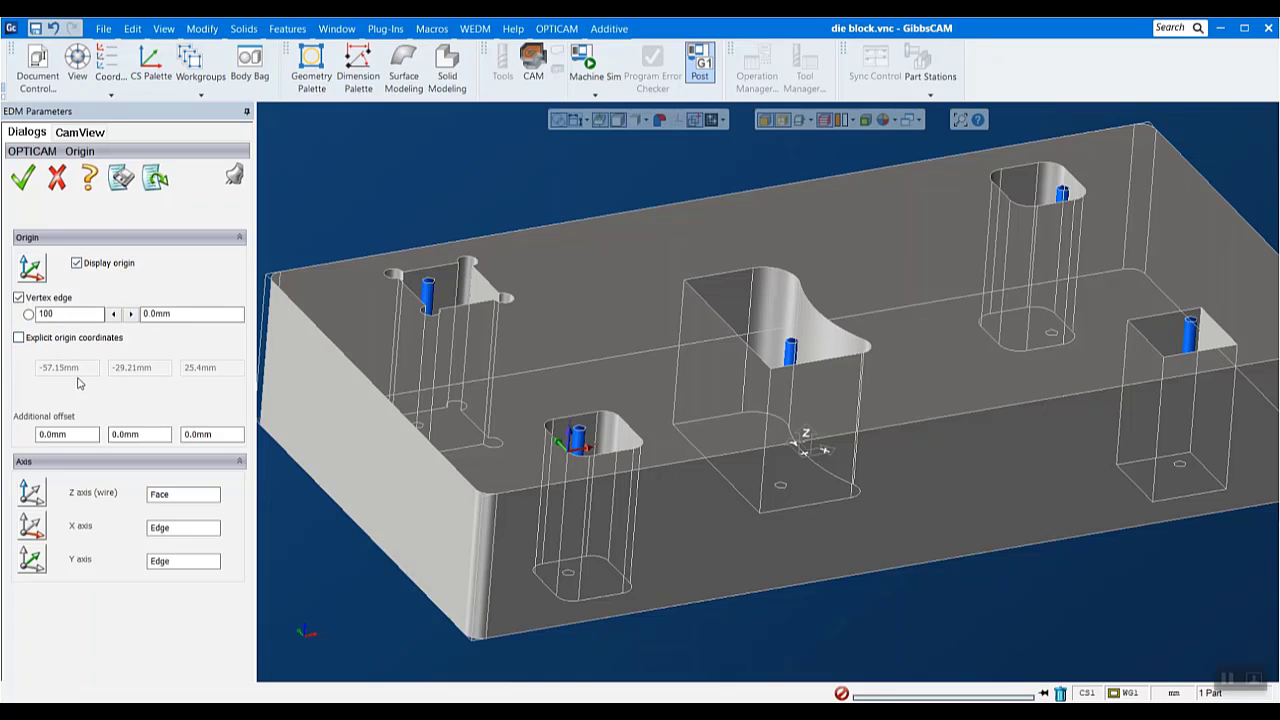
pyautogui.click(57, 178)
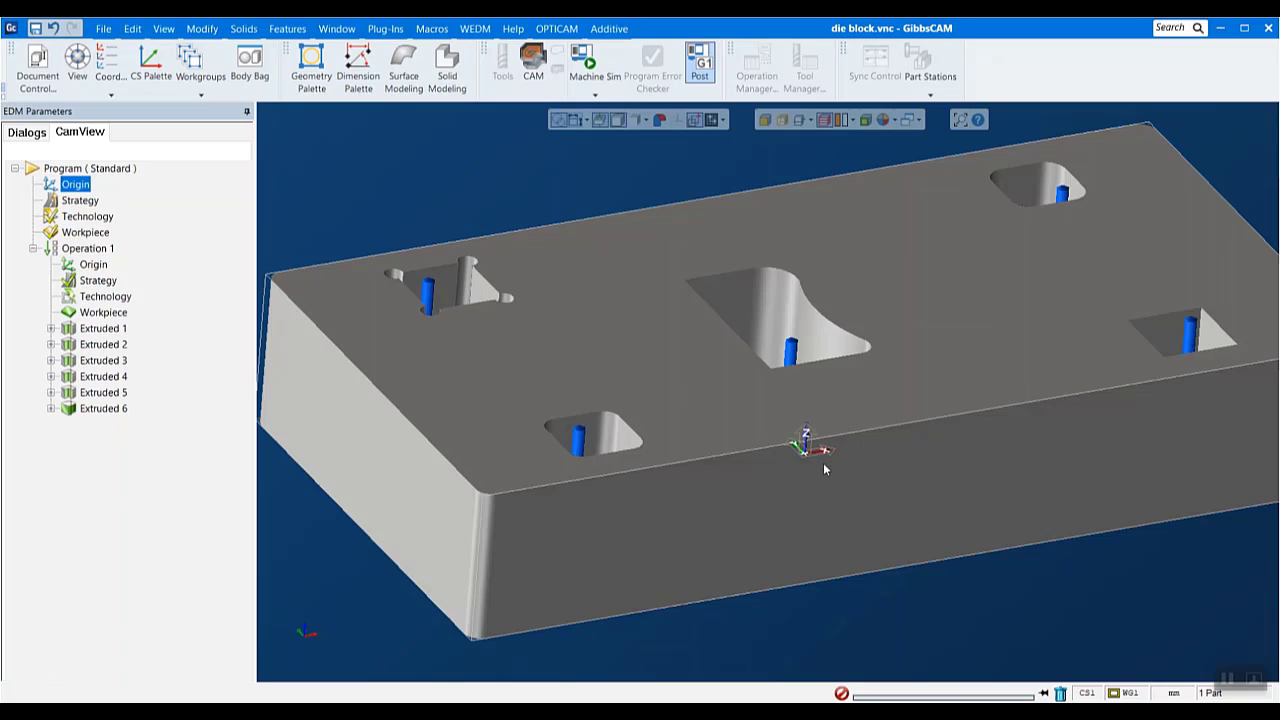
# - Check the program strategy settings and close them without applying a change
pyautogui.doubleClick(73, 201)
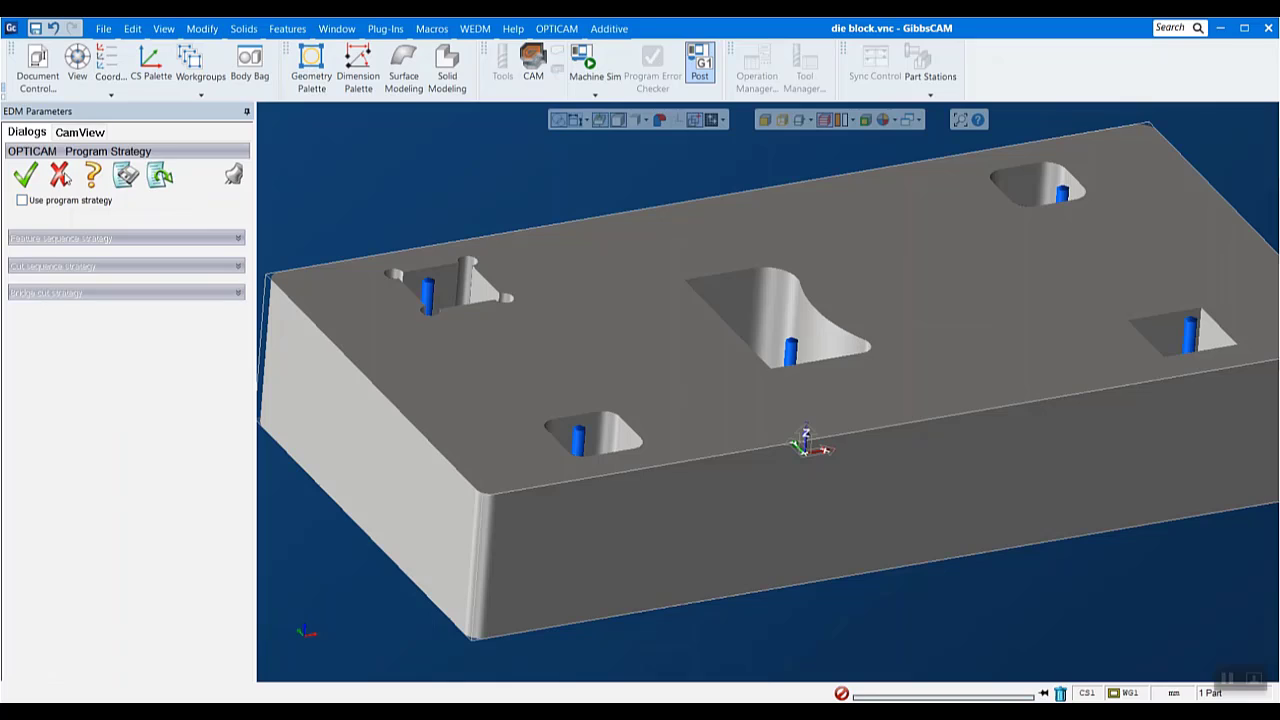
pyautogui.click(60, 176)
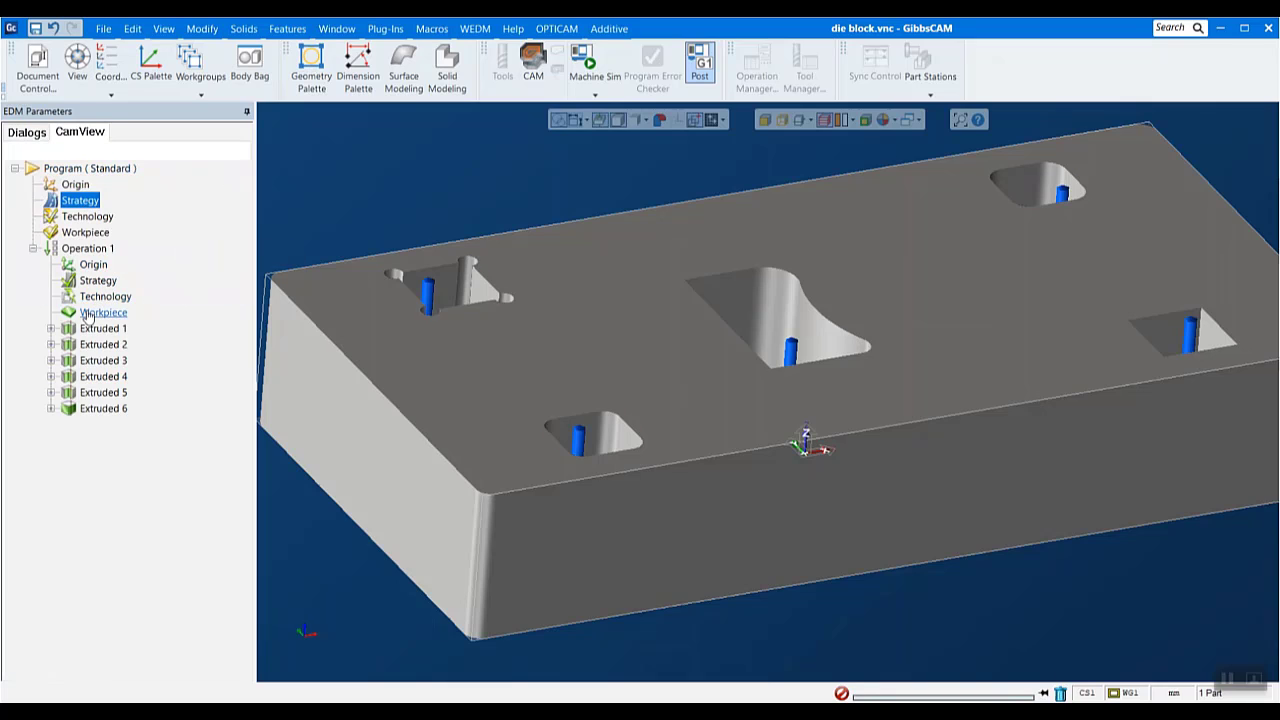
# - Make the program technology use the cuts editor, and activate cuts 02 and 03 in its cuts data
pyautogui.doubleClick(87, 217)
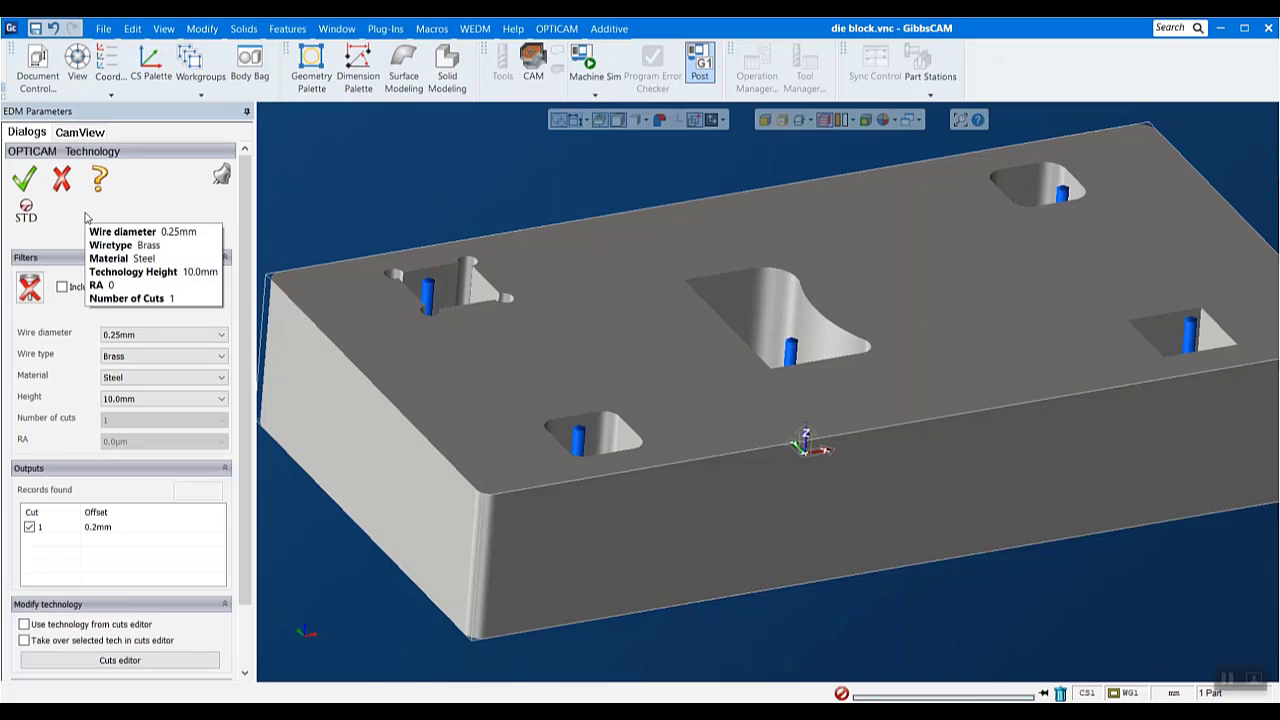
pyautogui.moveTo(245, 228); pyautogui.dragTo(240, 281)
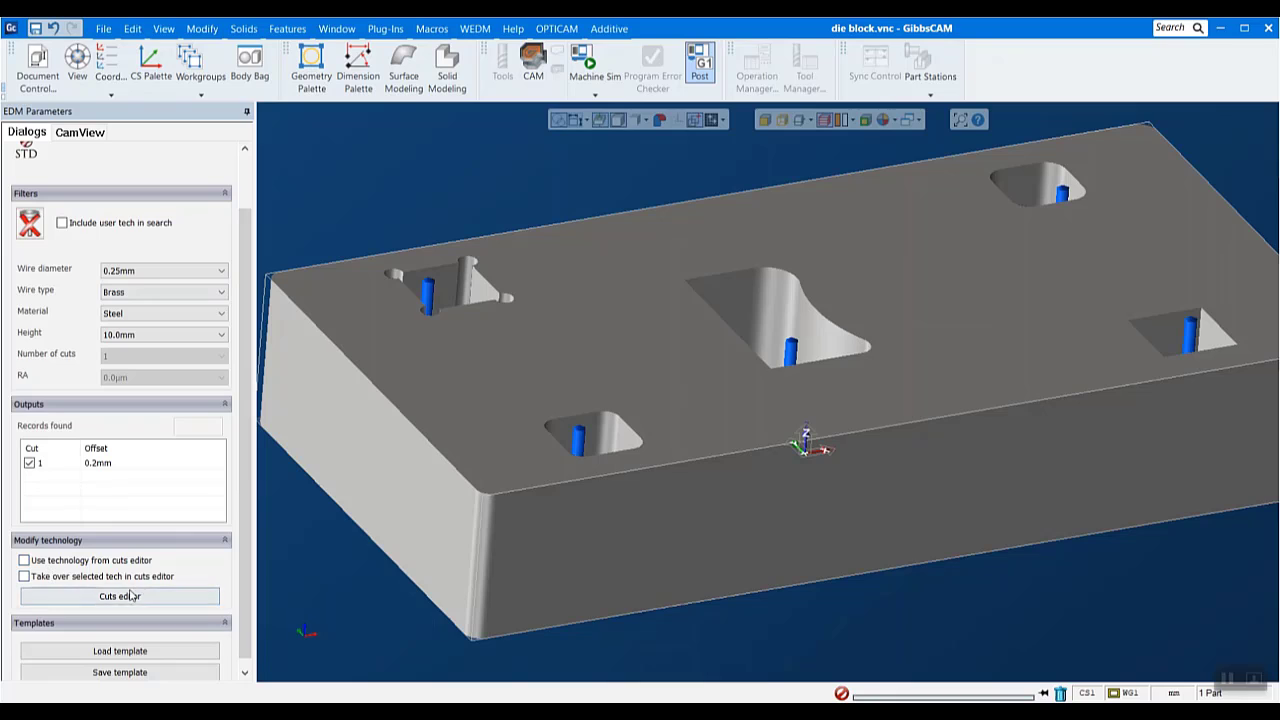
pyautogui.click(23, 560)
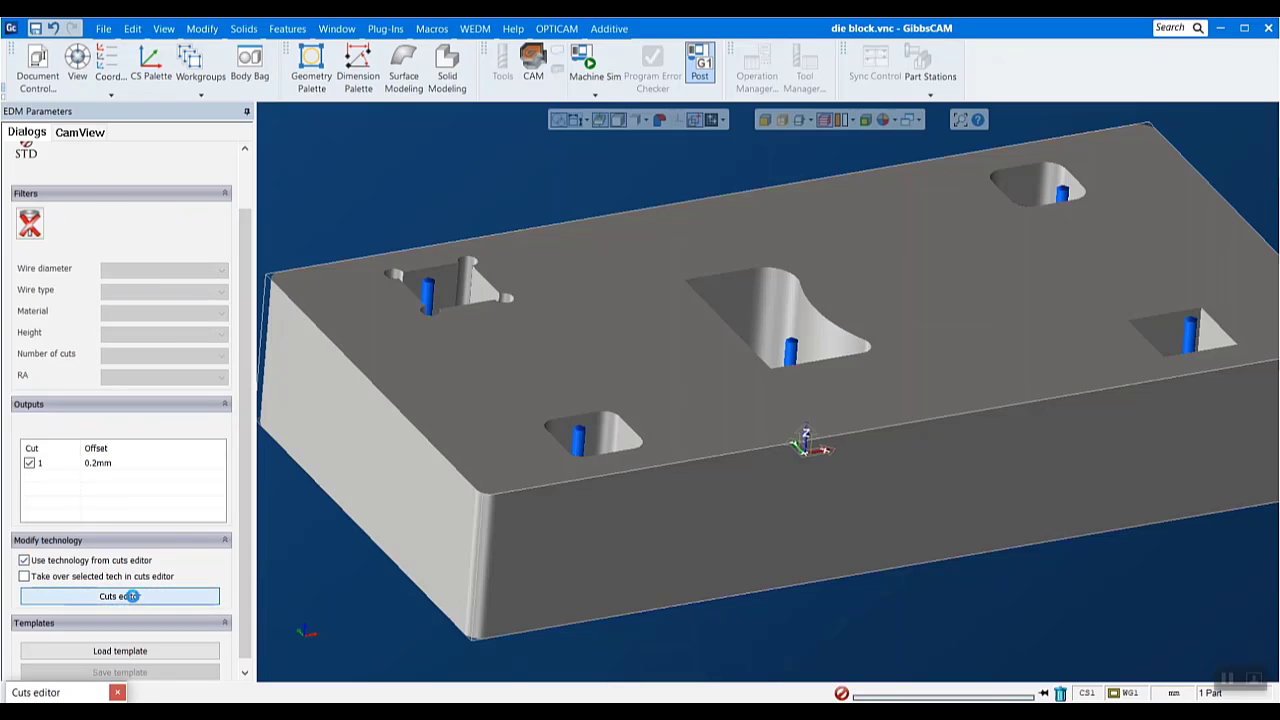
pyautogui.click(130, 596)
pyautogui.moveTo(440, 157); pyautogui.dragTo(739, 164)
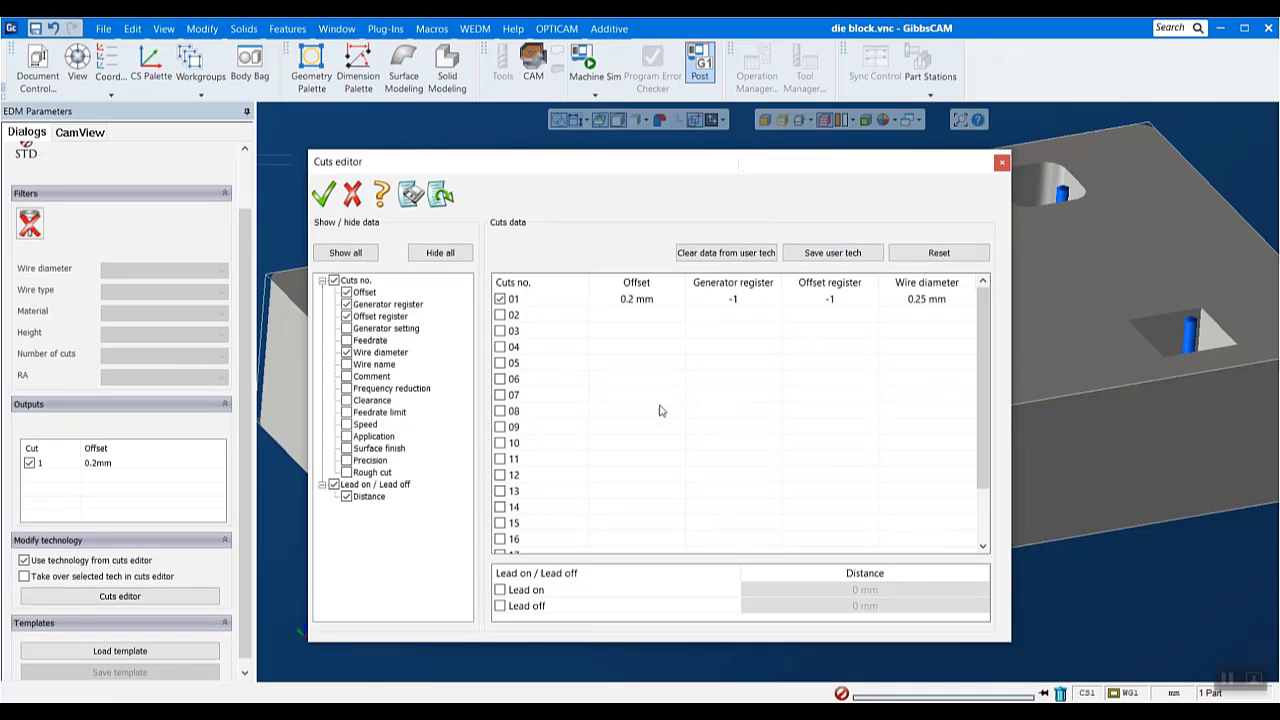
pyautogui.click(500, 315)
pyautogui.click(500, 331)
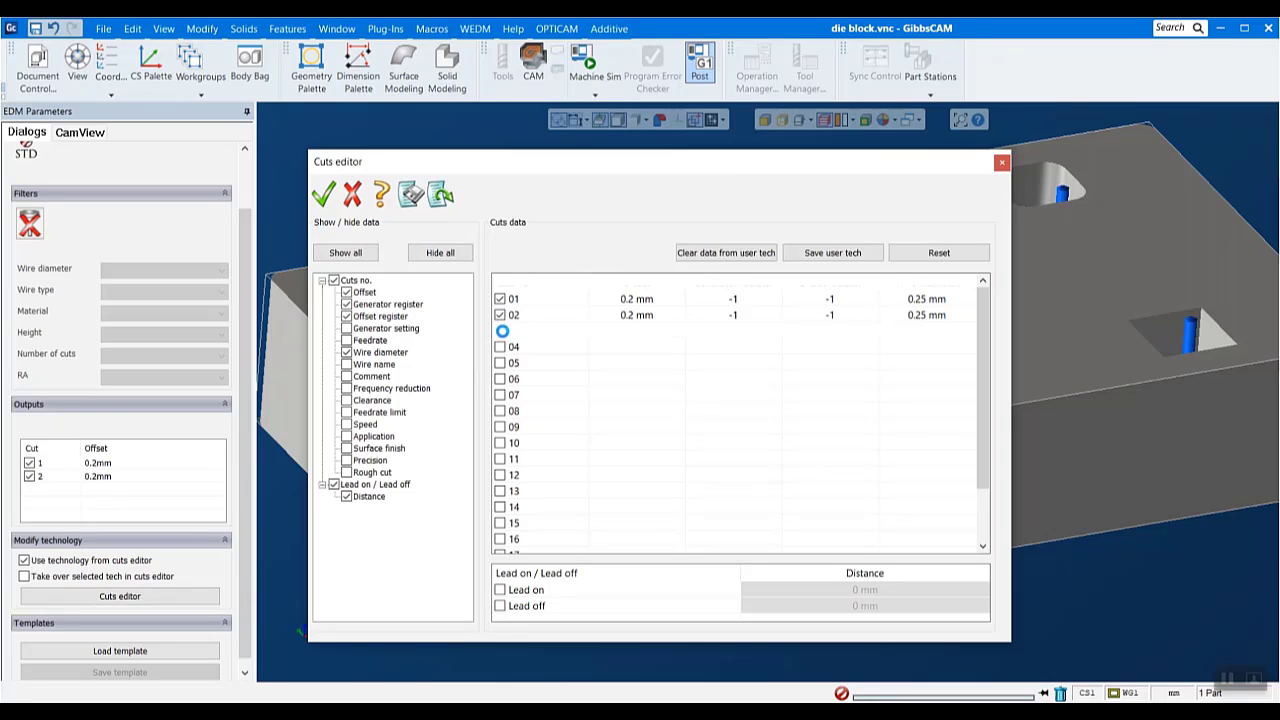
# - Set the offset of cut 01 to 0.3 mm and cut 02 to 0.25 mm, keeping 0.2 mm for cut 03
pyautogui.doubleClick(634, 298)
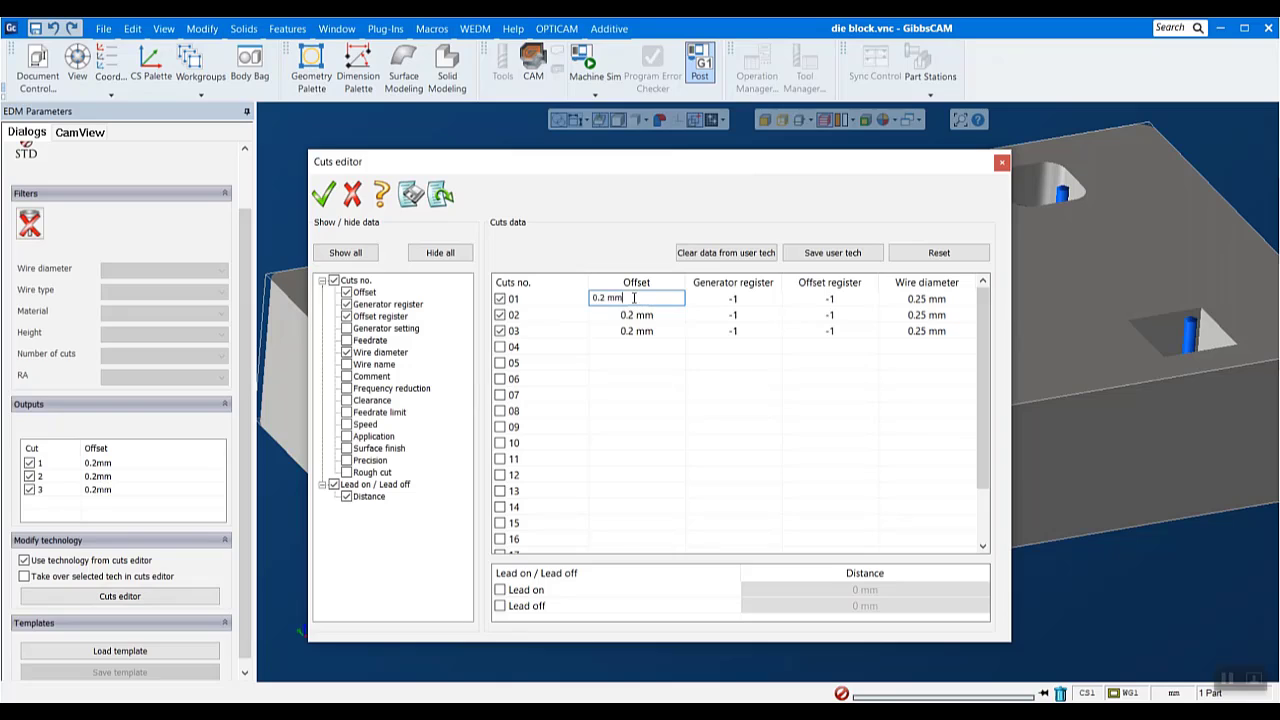
pyautogui.click(604, 297)
pyautogui.press('BackSpace')
pyautogui.write('3')
pyautogui.doubleClick(630, 315)
pyautogui.click(607, 314)
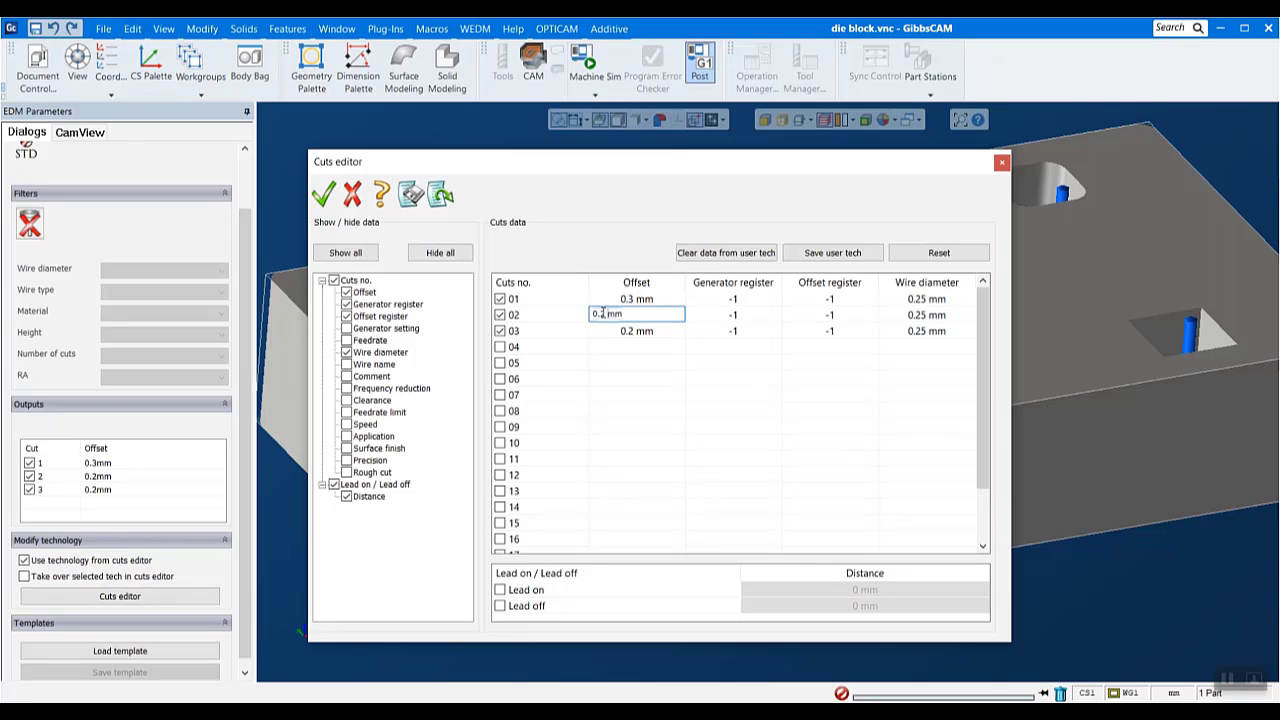
pyautogui.write('5')
pyautogui.doubleClick(679, 330)
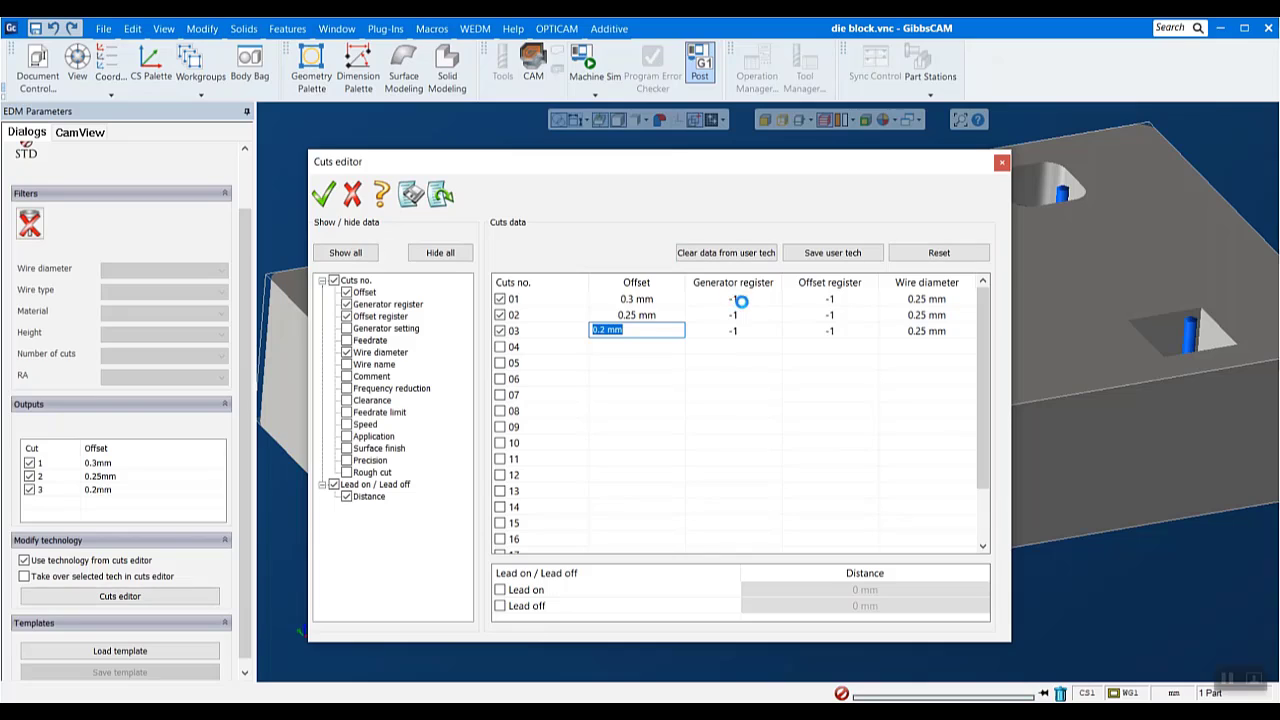
# - Set both the generator register and offset register to 1 for cut 01, 2 for cut 02 and 3 for cut 03
pyautogui.click(731, 298)
pyautogui.write('1')
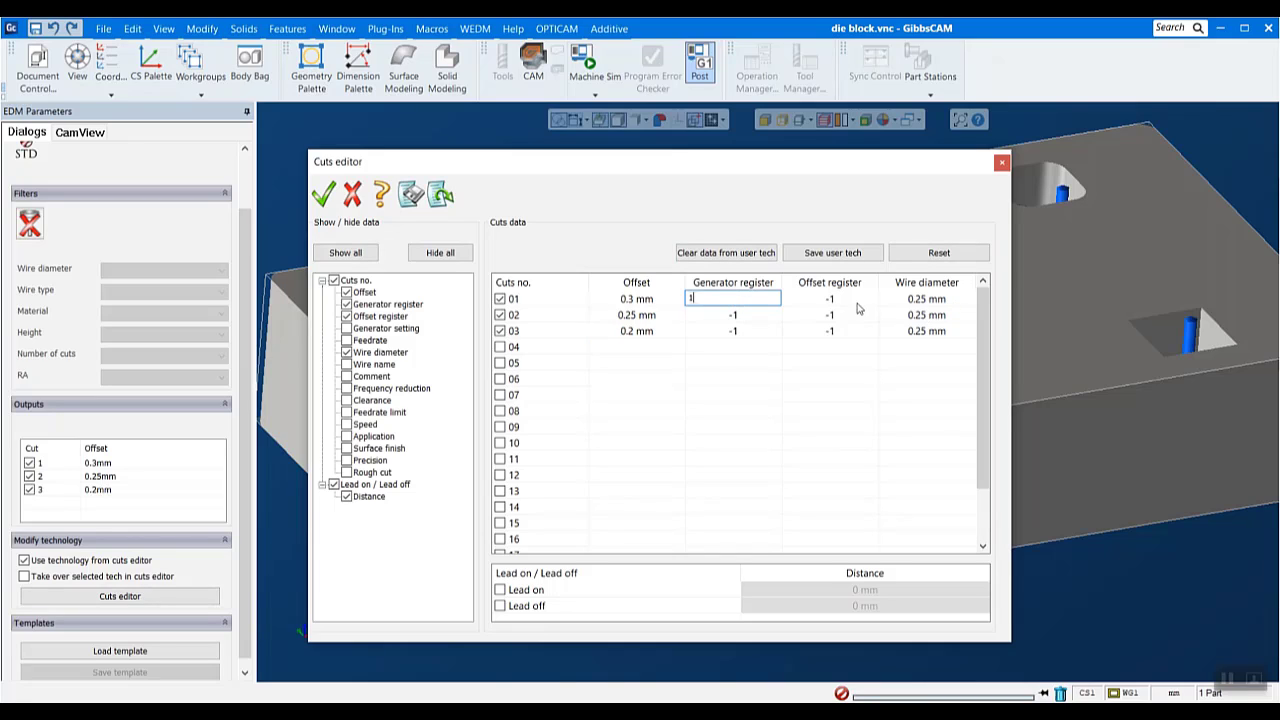
pyautogui.click(858, 302)
pyautogui.write('1')
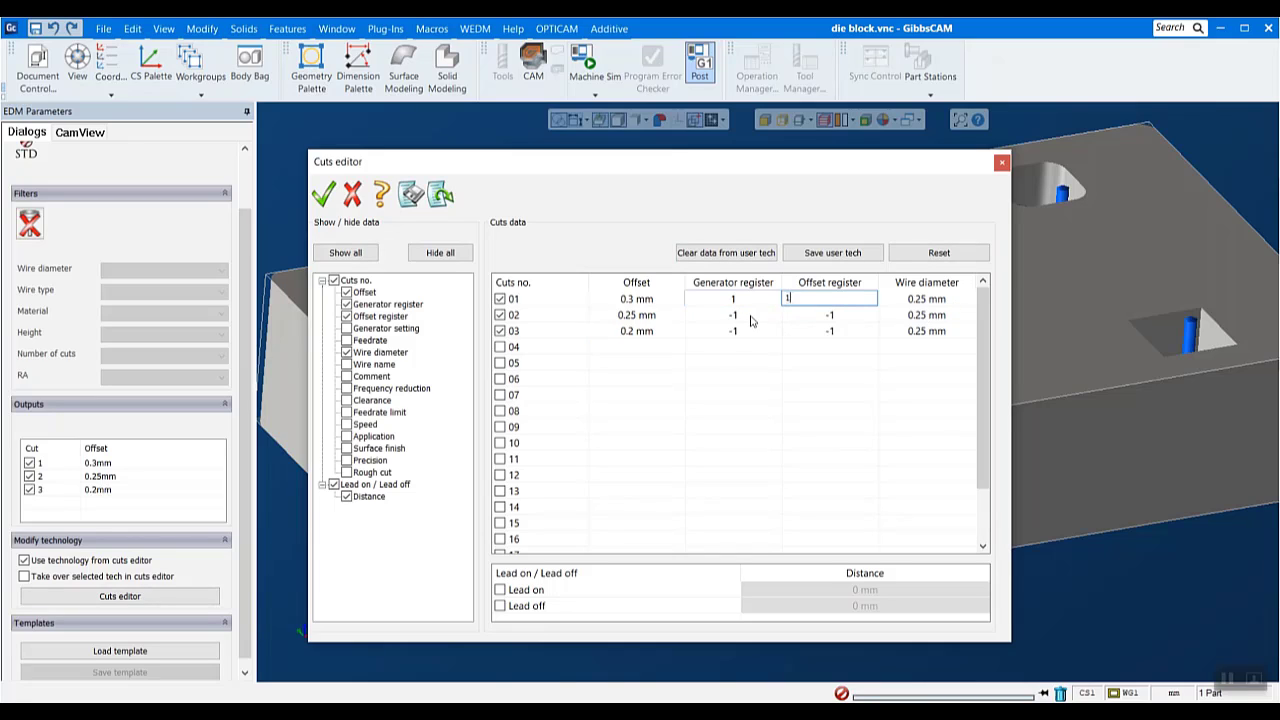
pyautogui.click(750, 314)
pyautogui.write('2')
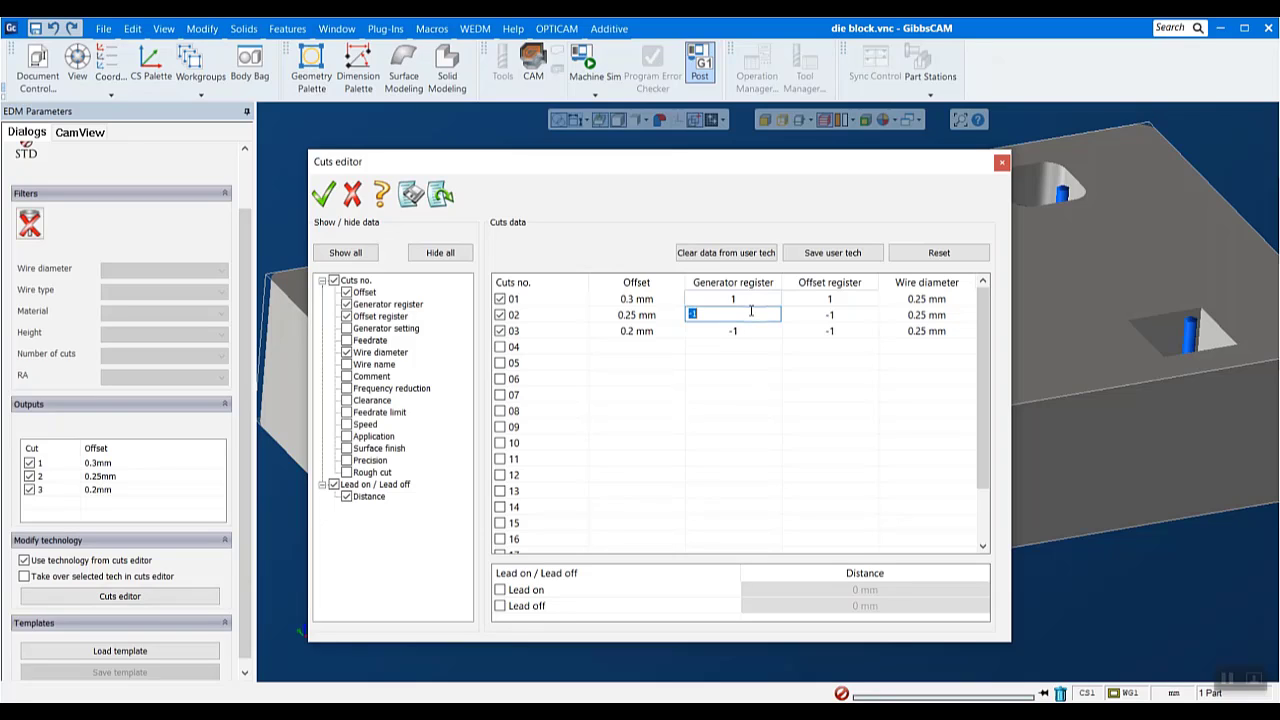
pyautogui.click(832, 320)
pyautogui.write('2')
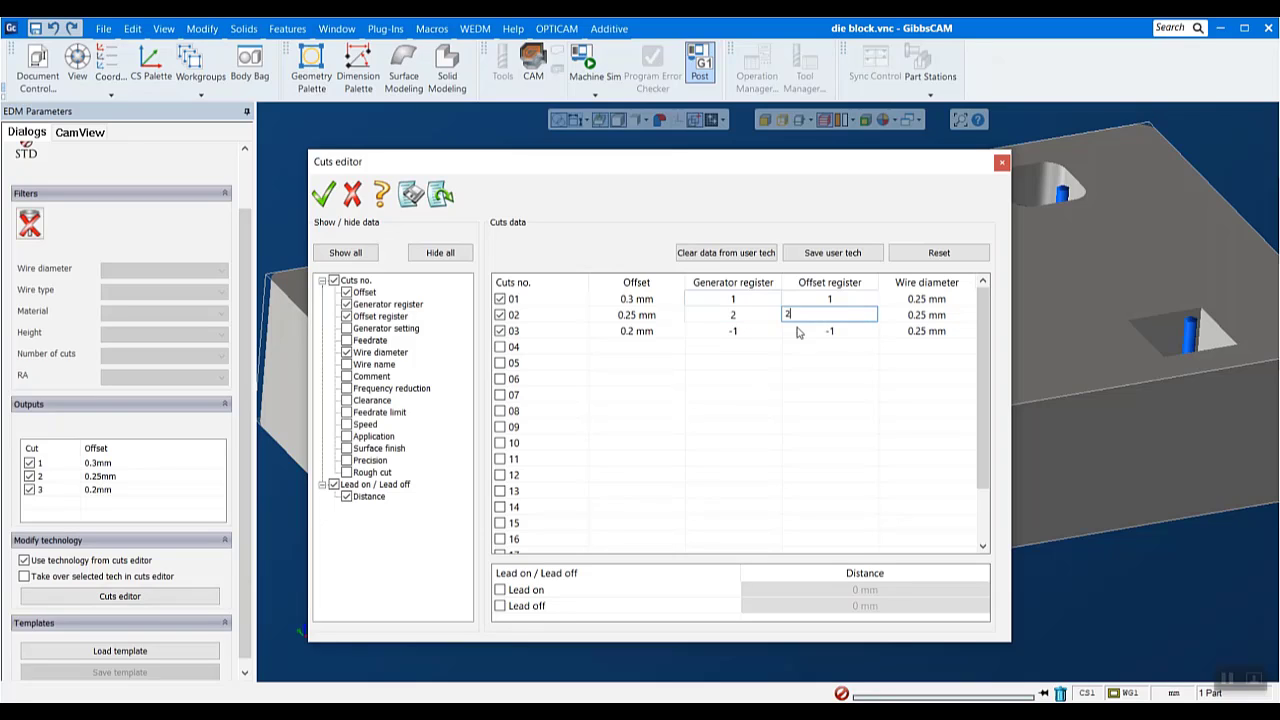
pyautogui.click(748, 331)
pyautogui.write('3')
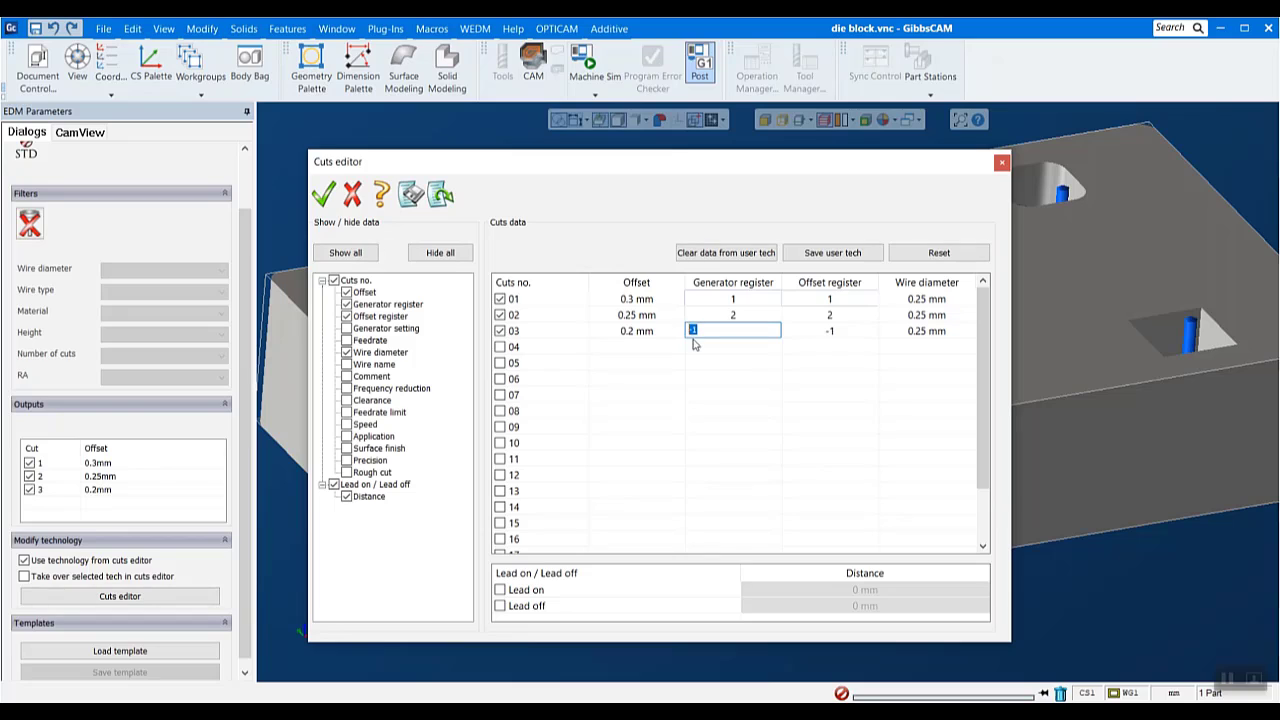
pyautogui.click(842, 331)
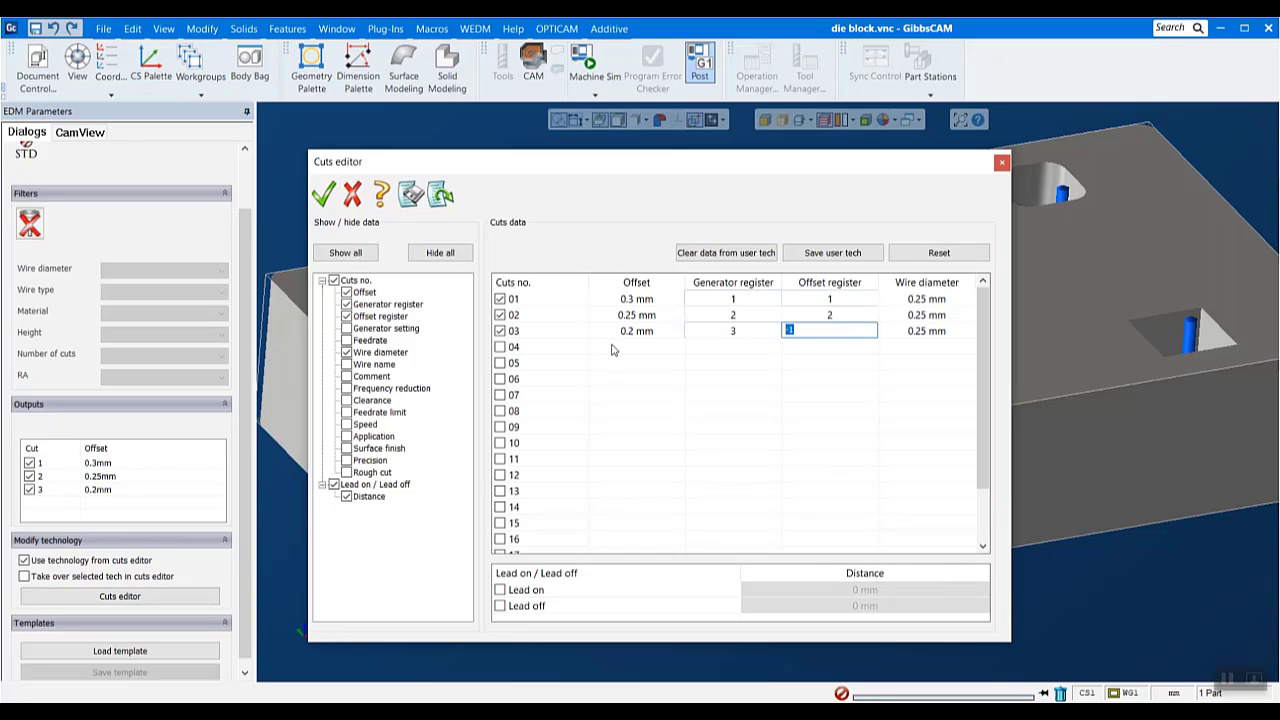
pyautogui.write('3')
pyautogui.press('Return')
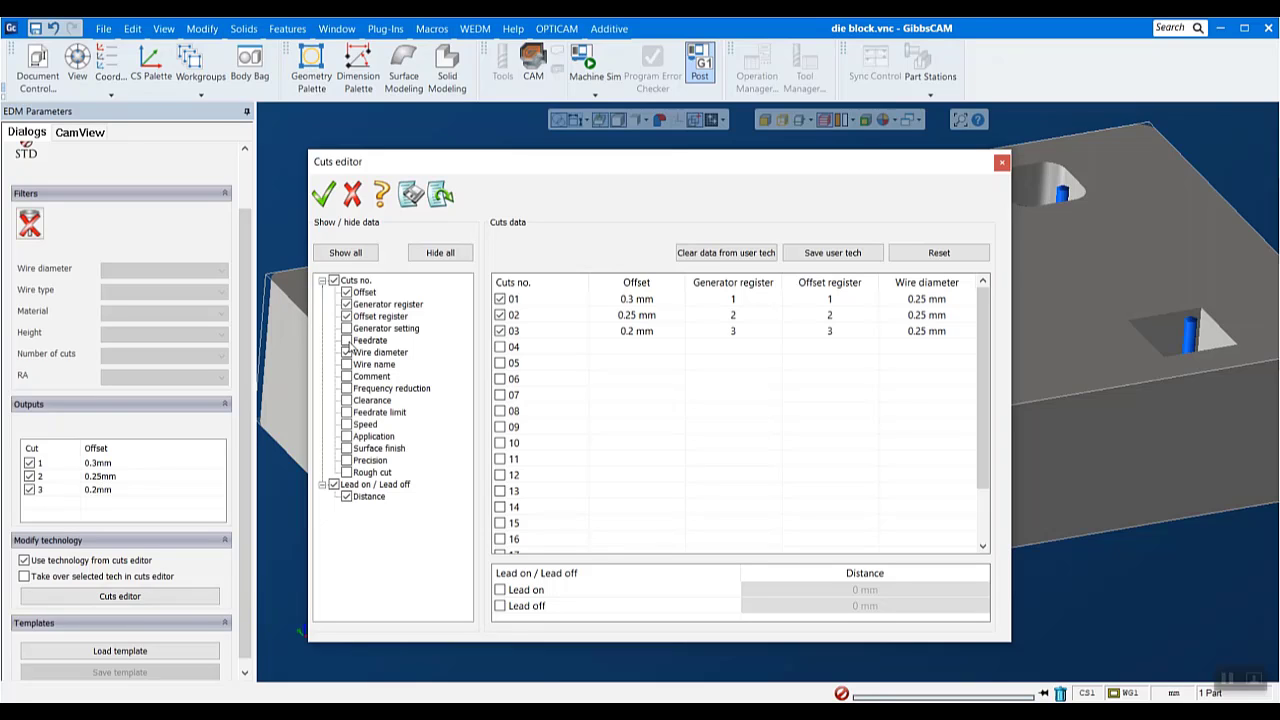
# - Add the feedrate to the cuts data, set cut 01 to 7 mm/min, and accept the program technology
pyautogui.click(347, 341)
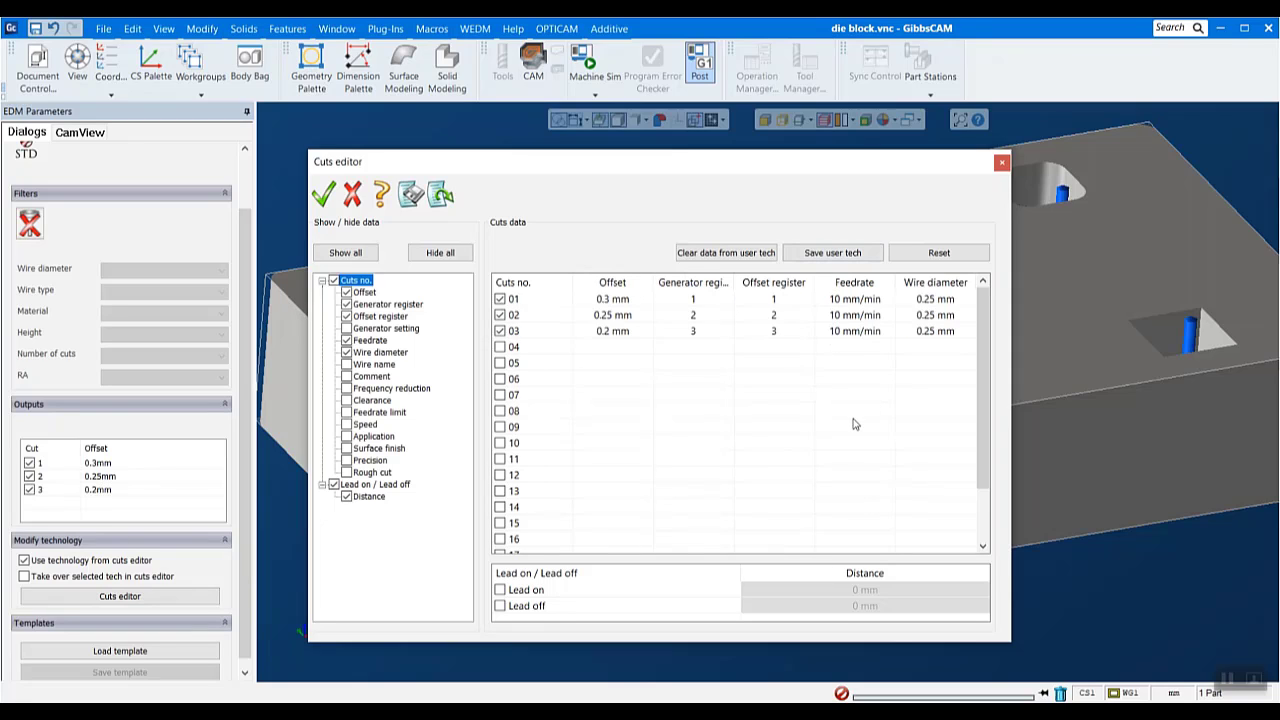
pyautogui.click(840, 300)
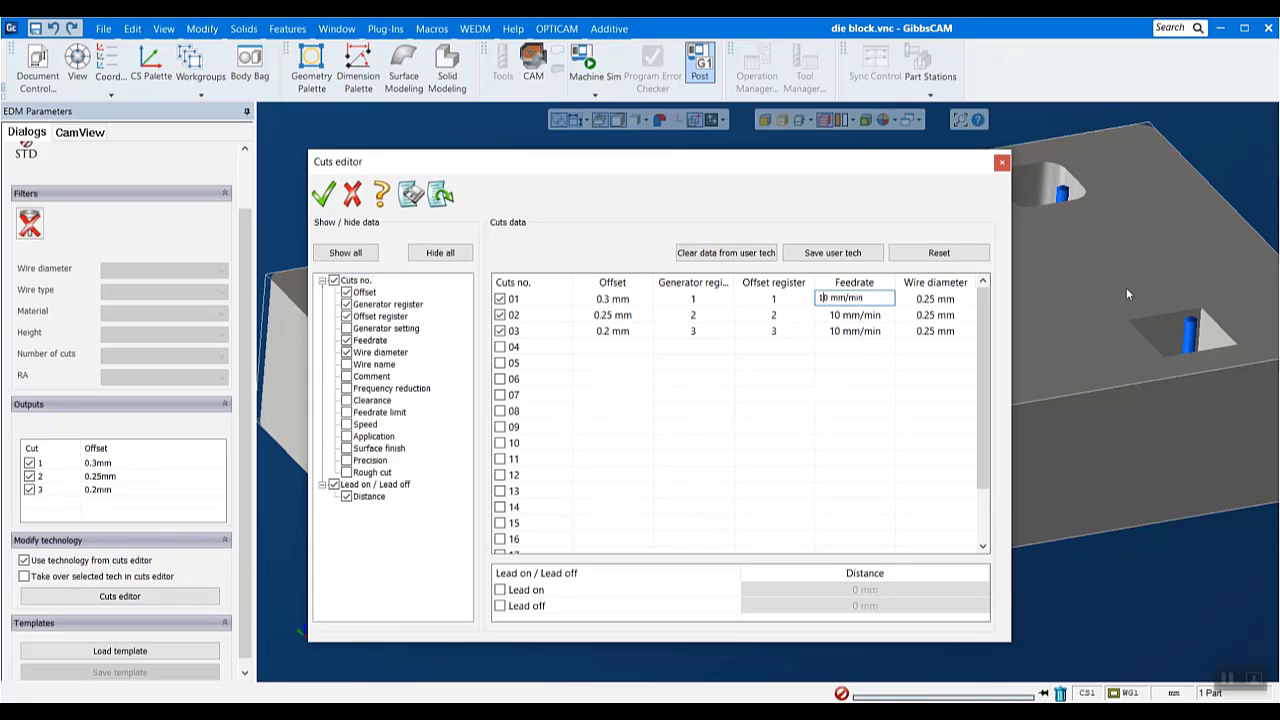
pyautogui.press('BackSpace')
pyautogui.press('BackSpace')
pyautogui.write('7')
pyautogui.click(886, 379)
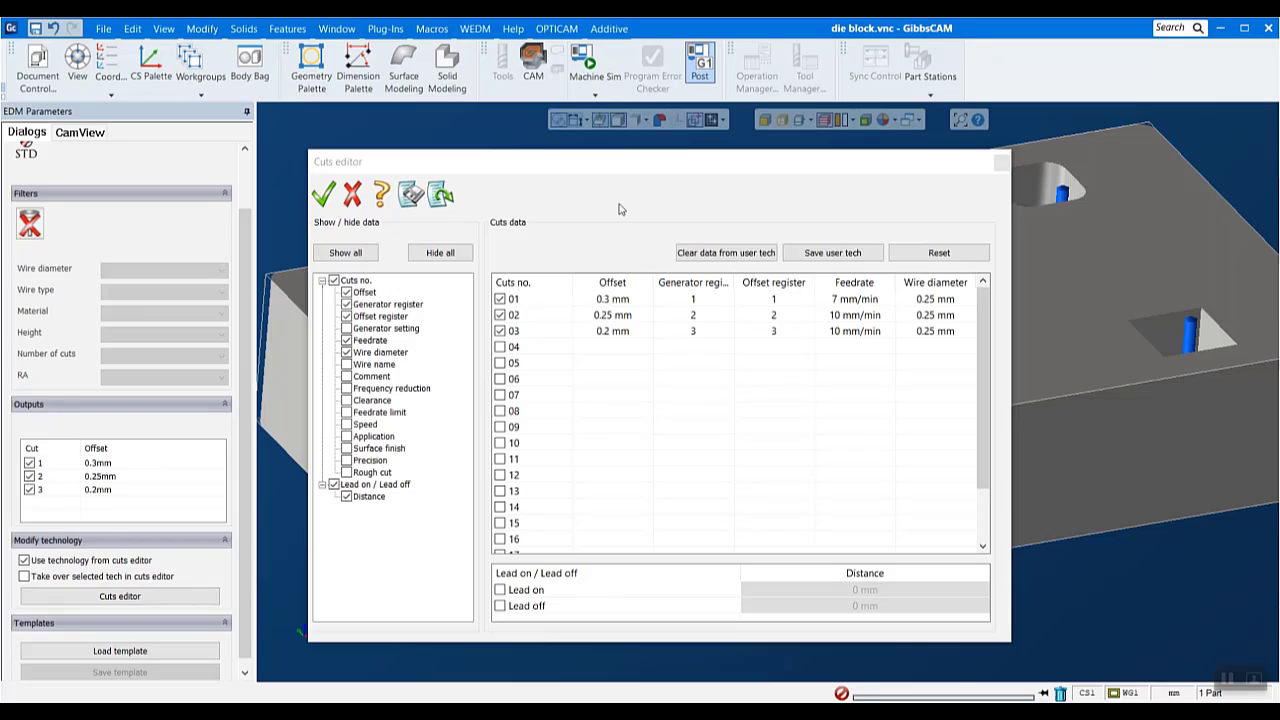
pyautogui.click(324, 194)
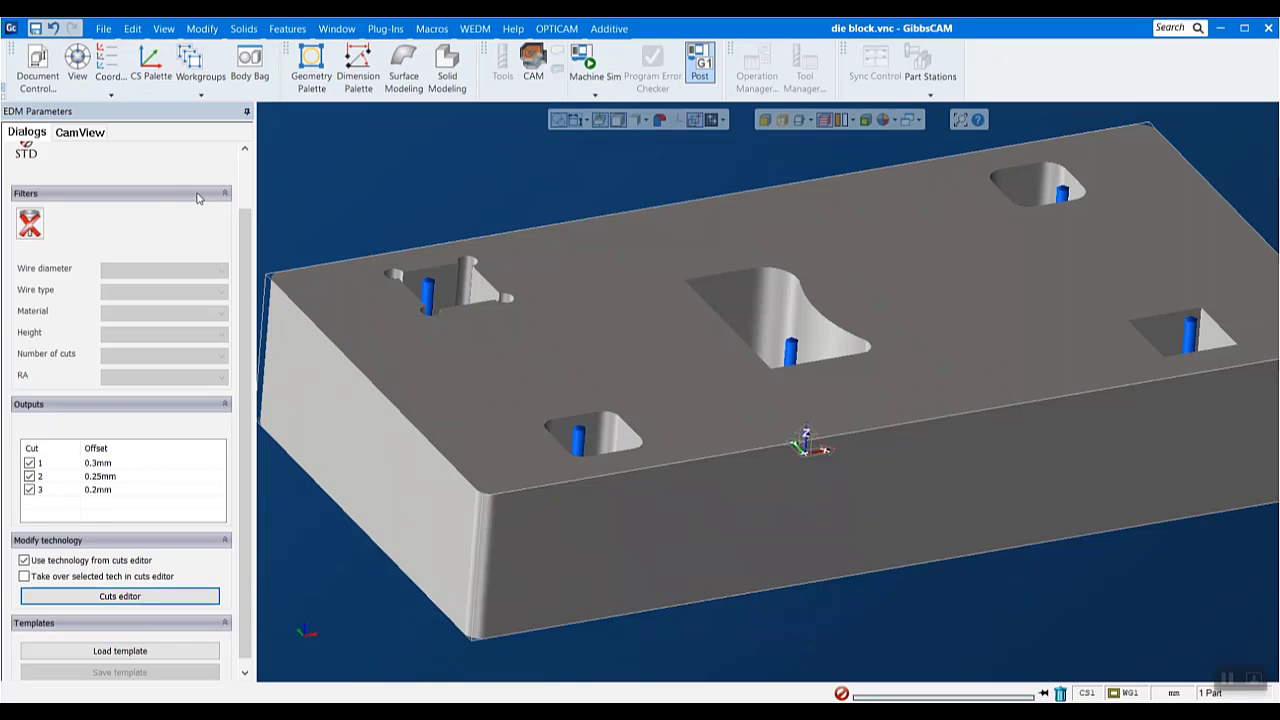
pyautogui.scroll(2, 135, 230)
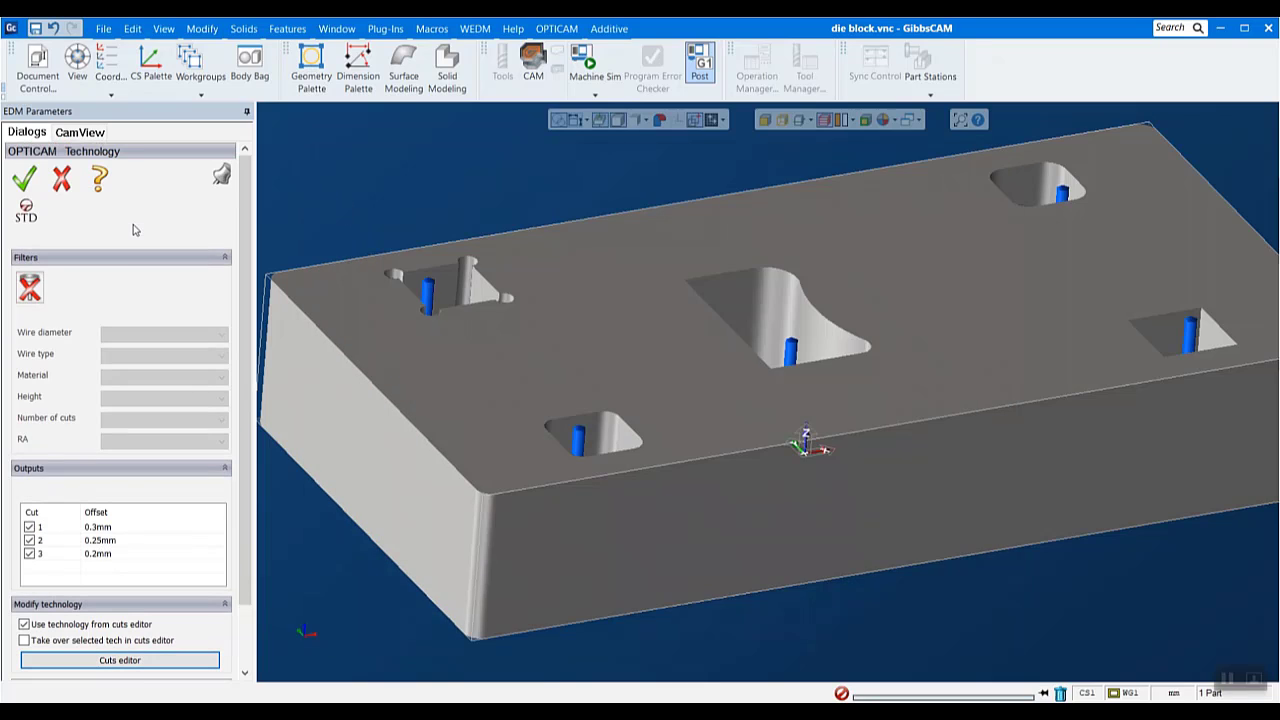
pyautogui.click(24, 178)
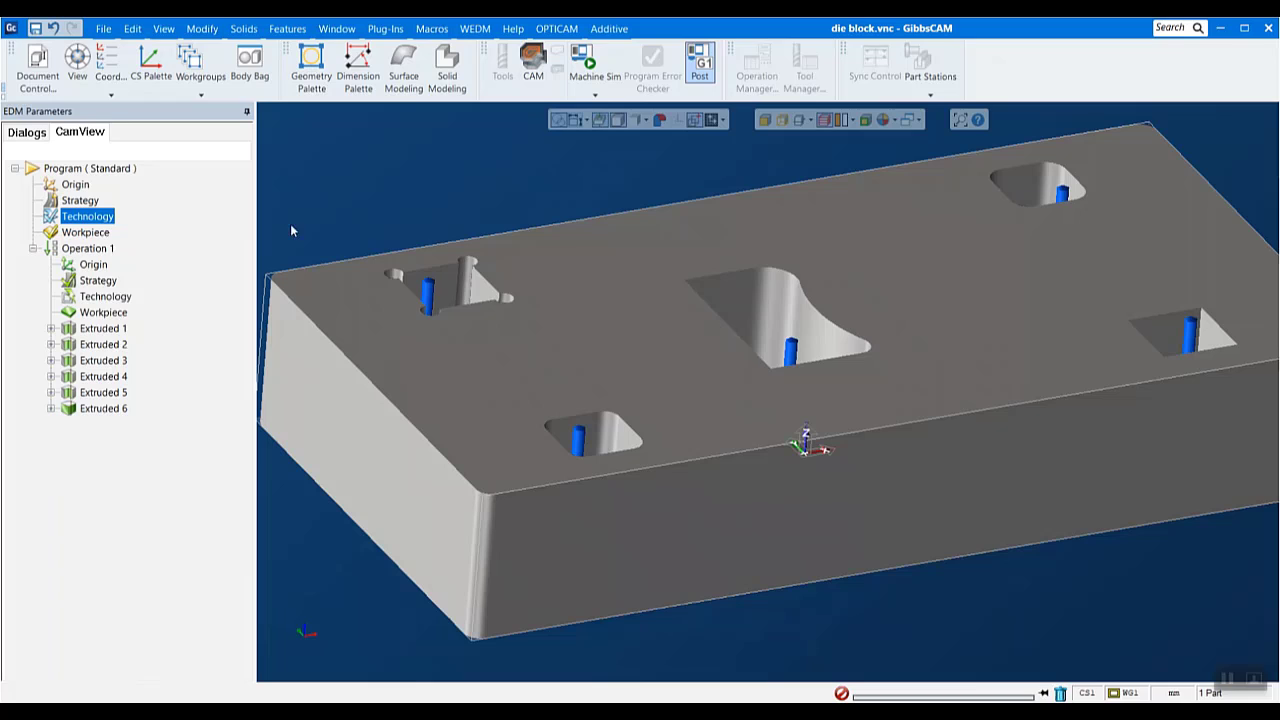
# - Examine the offset cut paths of Extruded 1 up close at a corner relief, and return to the whole block
pyautogui.click(100, 328)
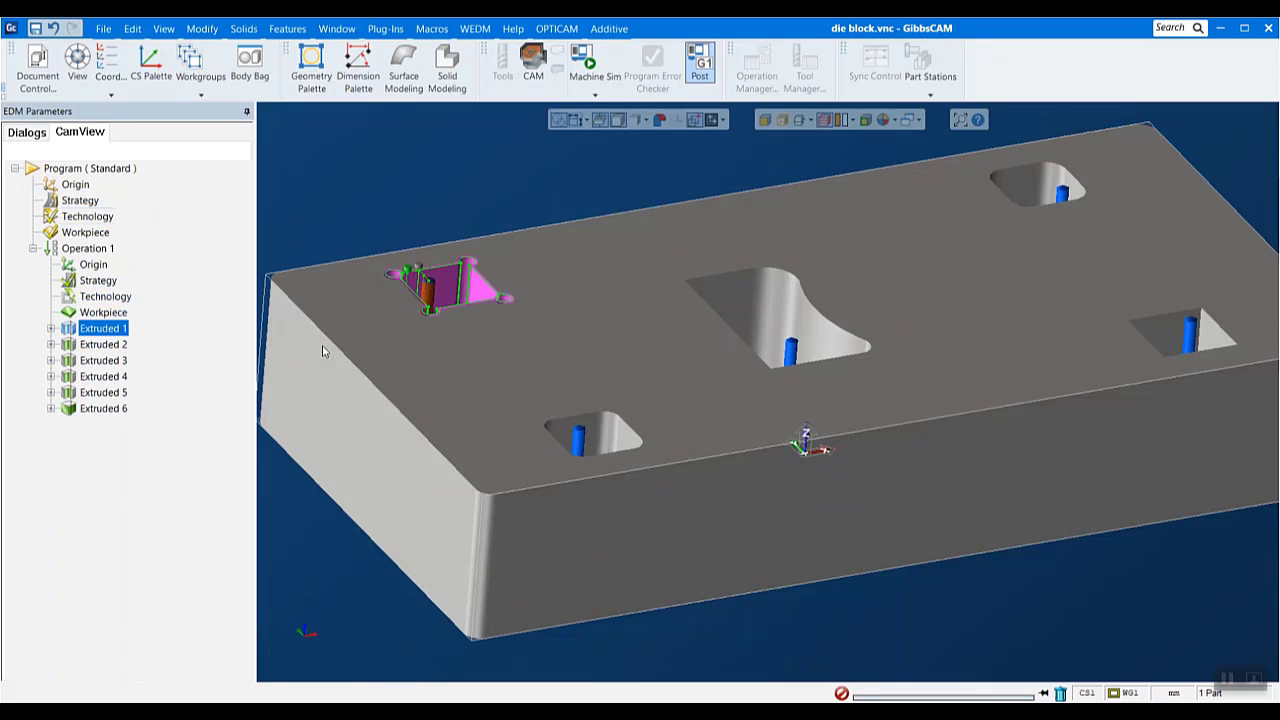
pyautogui.scroll(5, 450, 302)
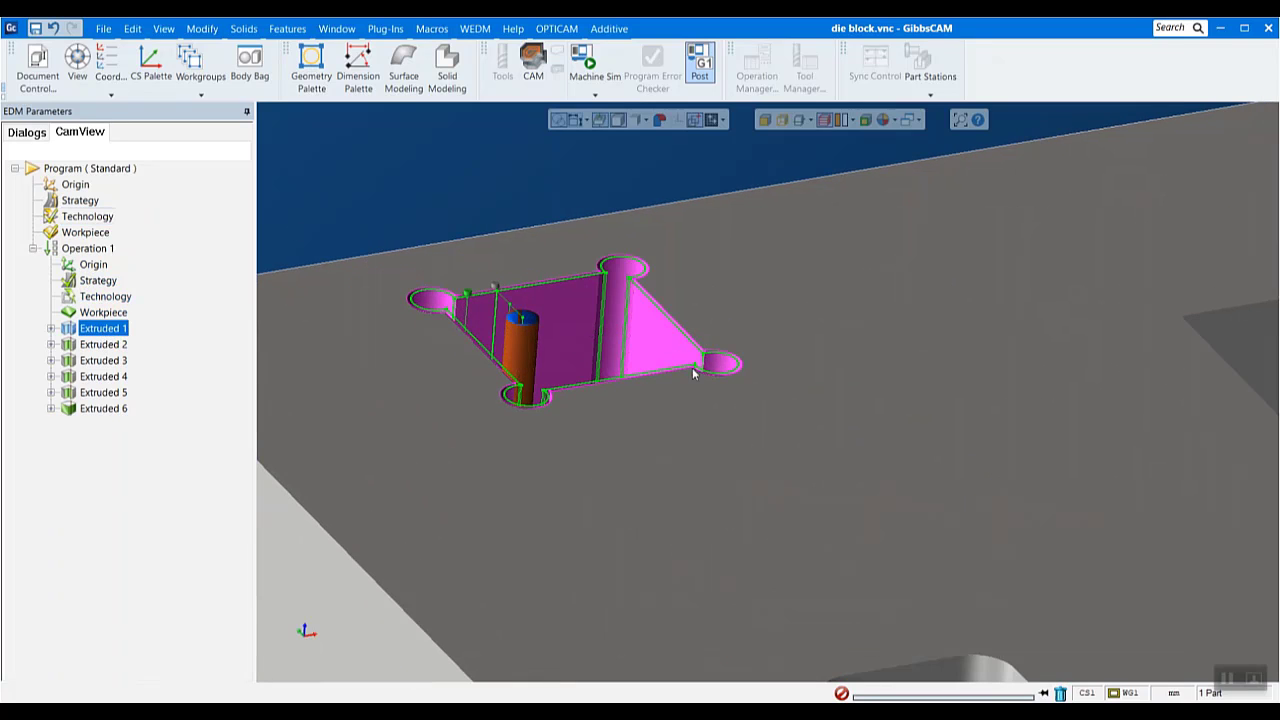
pyautogui.scroll(2, 577, 286)
pyautogui.scroll(5, 638, 210)
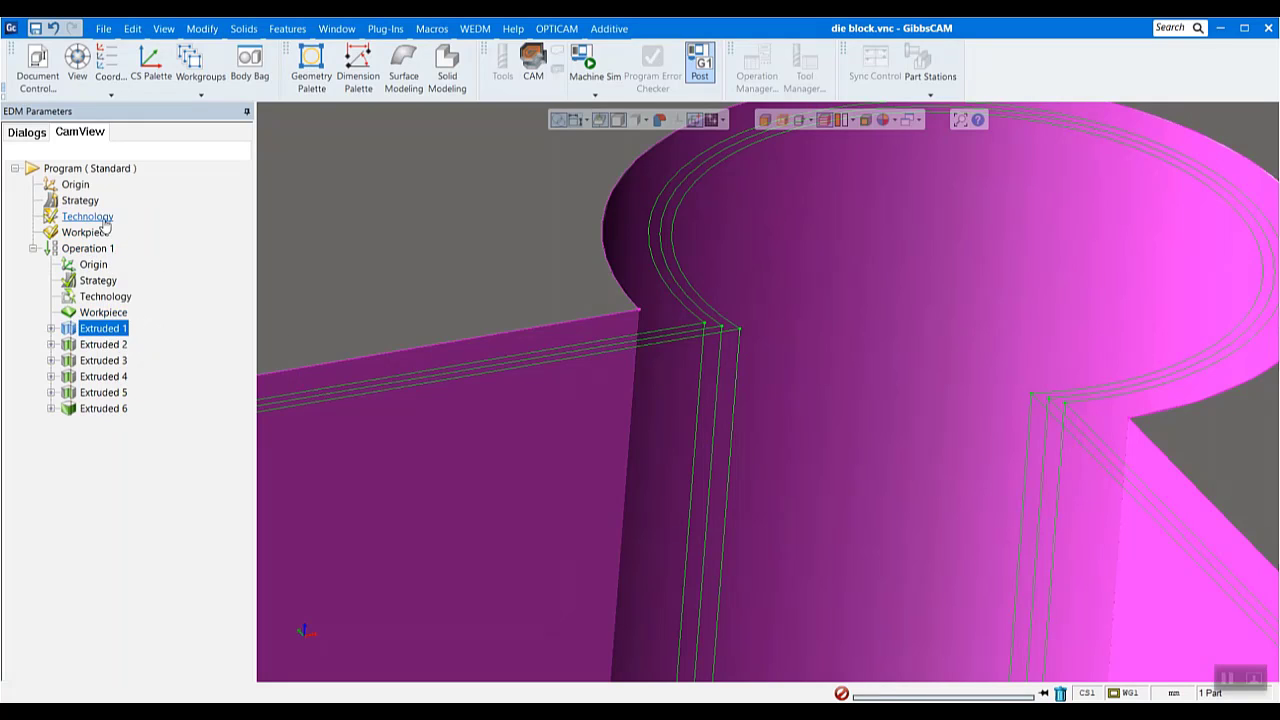
pyautogui.scroll(-9, 632, 500)
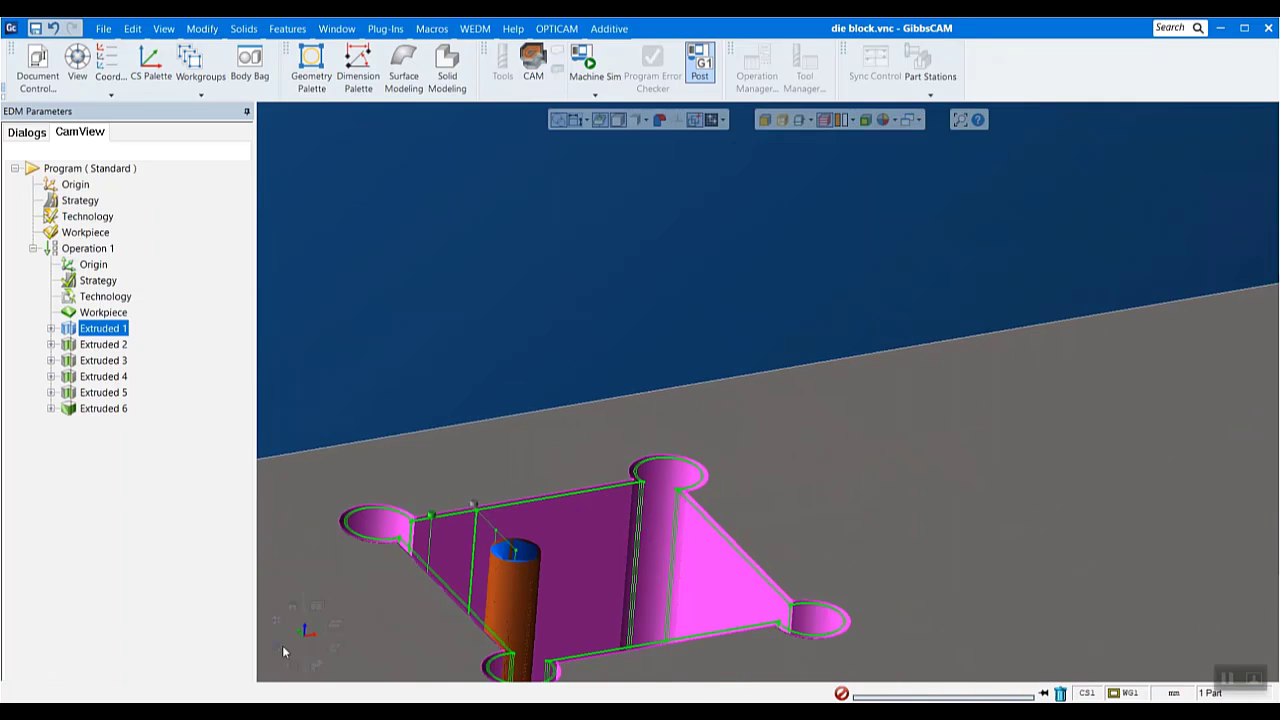
pyautogui.click(275, 626)
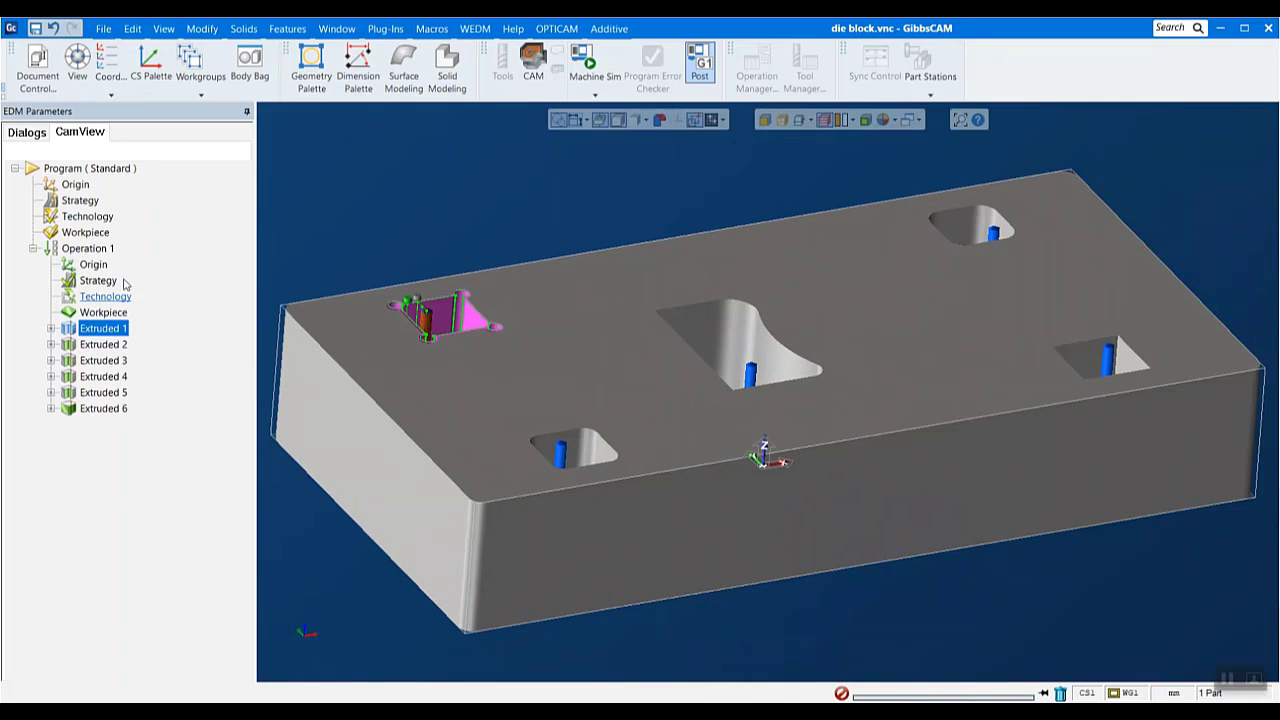
# - Review the box allowances of the program workpiece, try using a specific solid instead, and discard the change
pyautogui.click(86, 233)
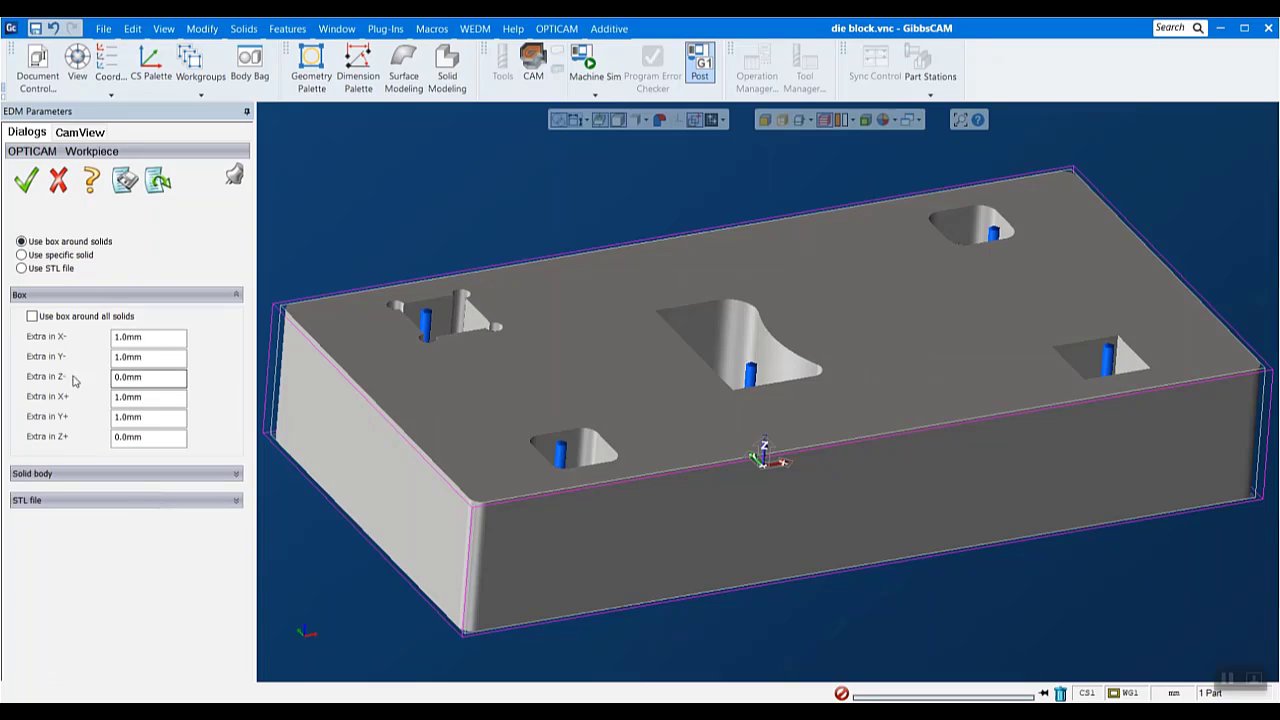
pyautogui.moveTo(160, 337); pyautogui.dragTo(24, 338)
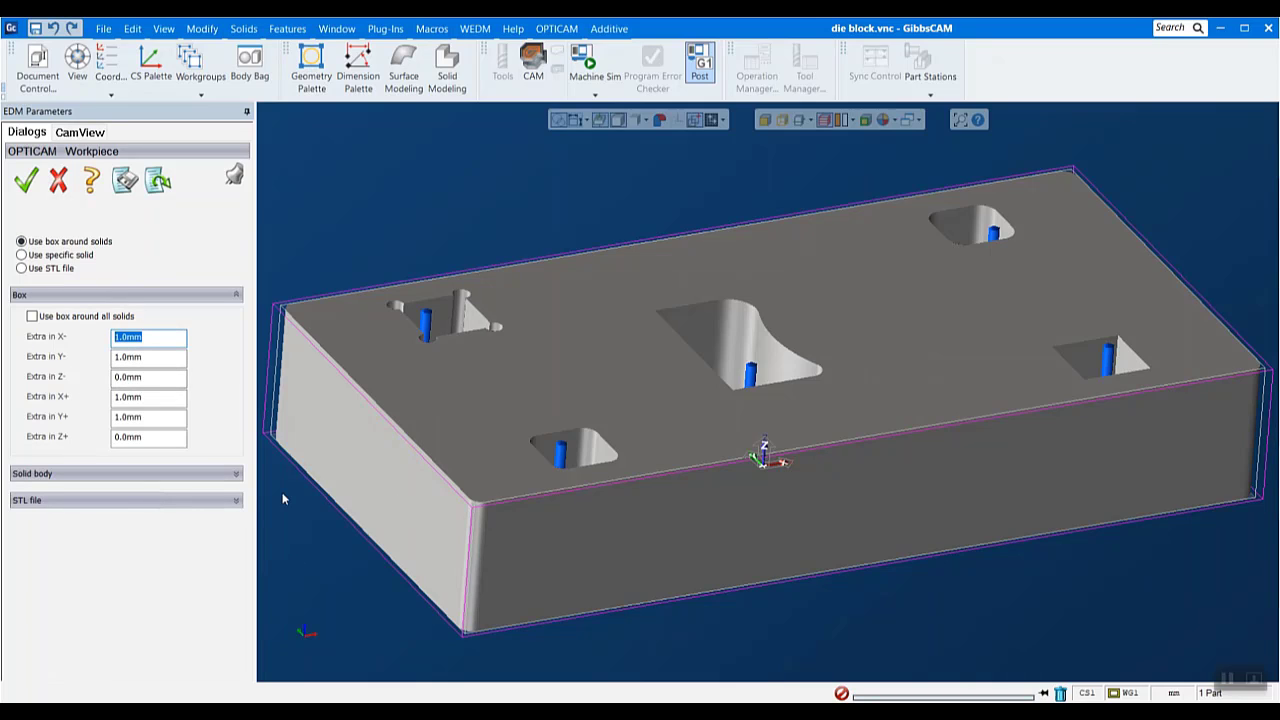
pyautogui.doubleClick(147, 399)
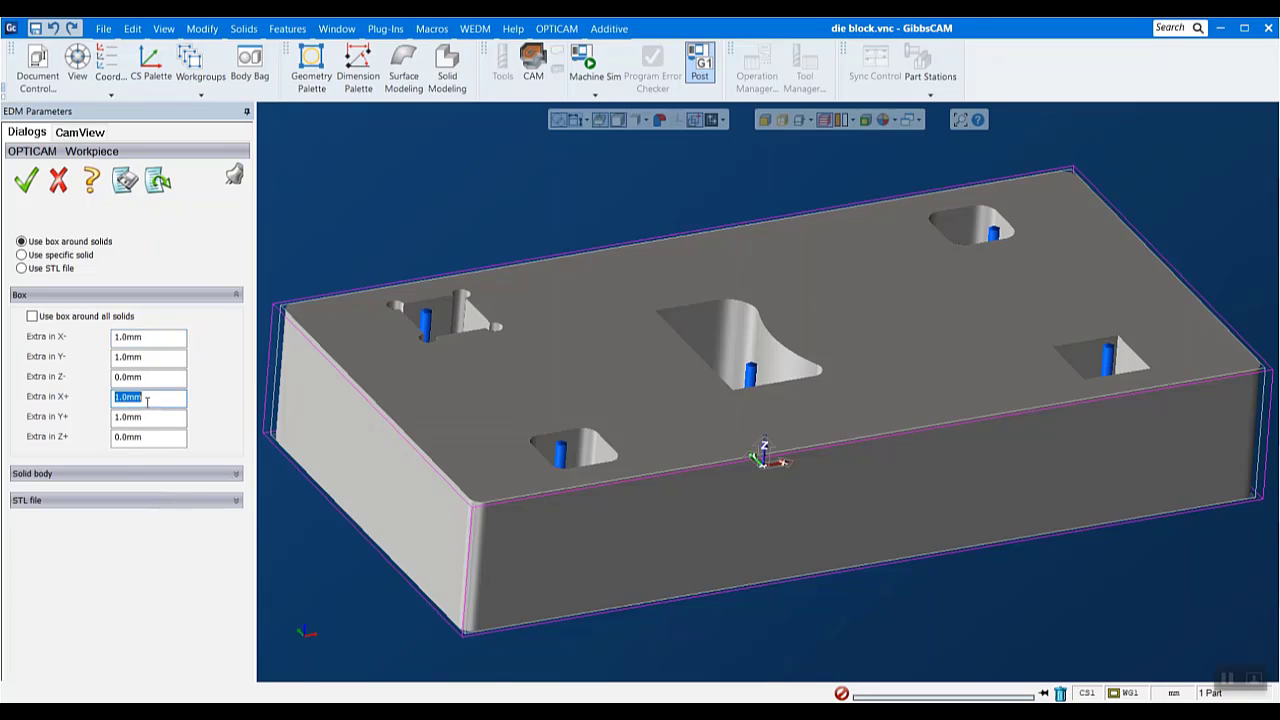
pyautogui.click(159, 383)
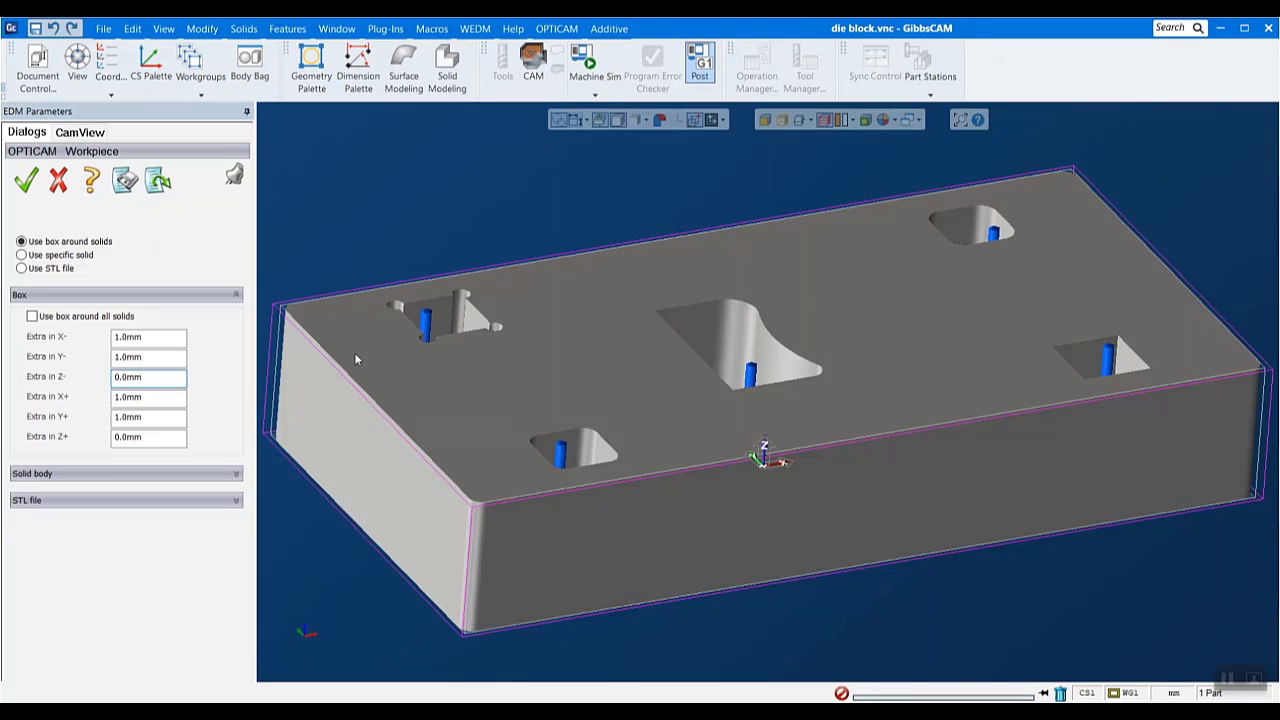
pyautogui.click(56, 256)
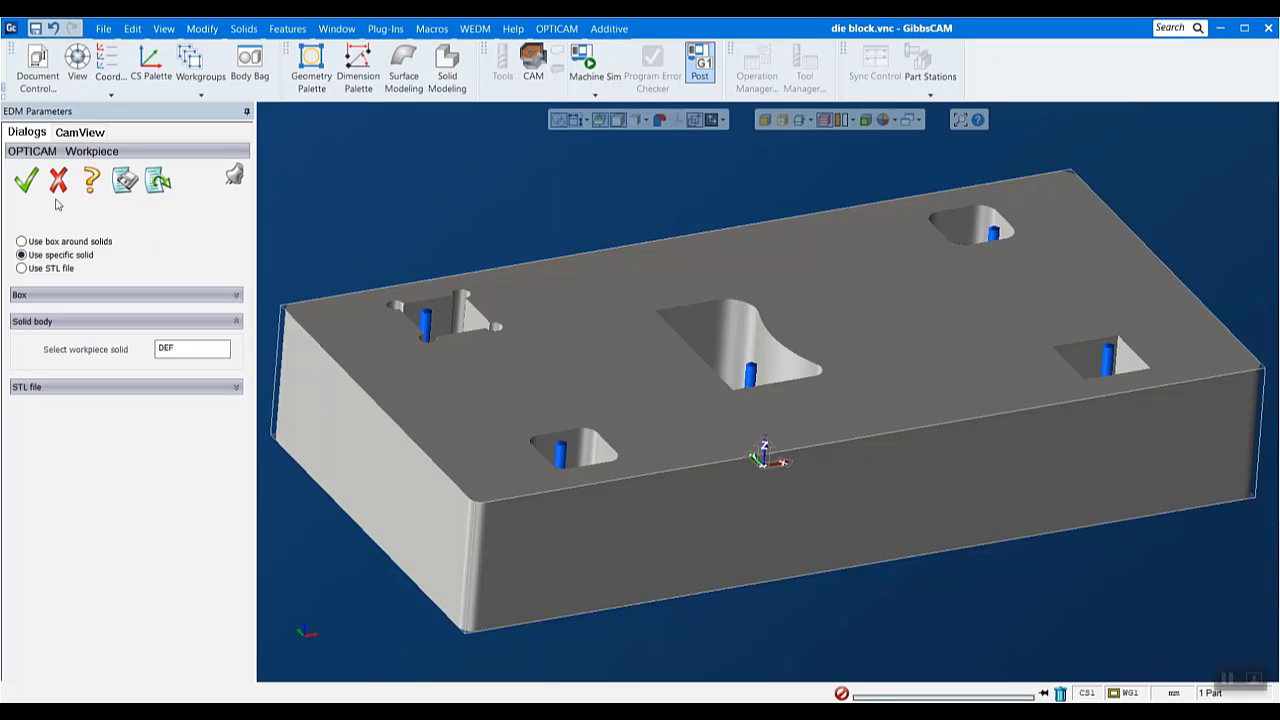
pyautogui.click(54, 176)
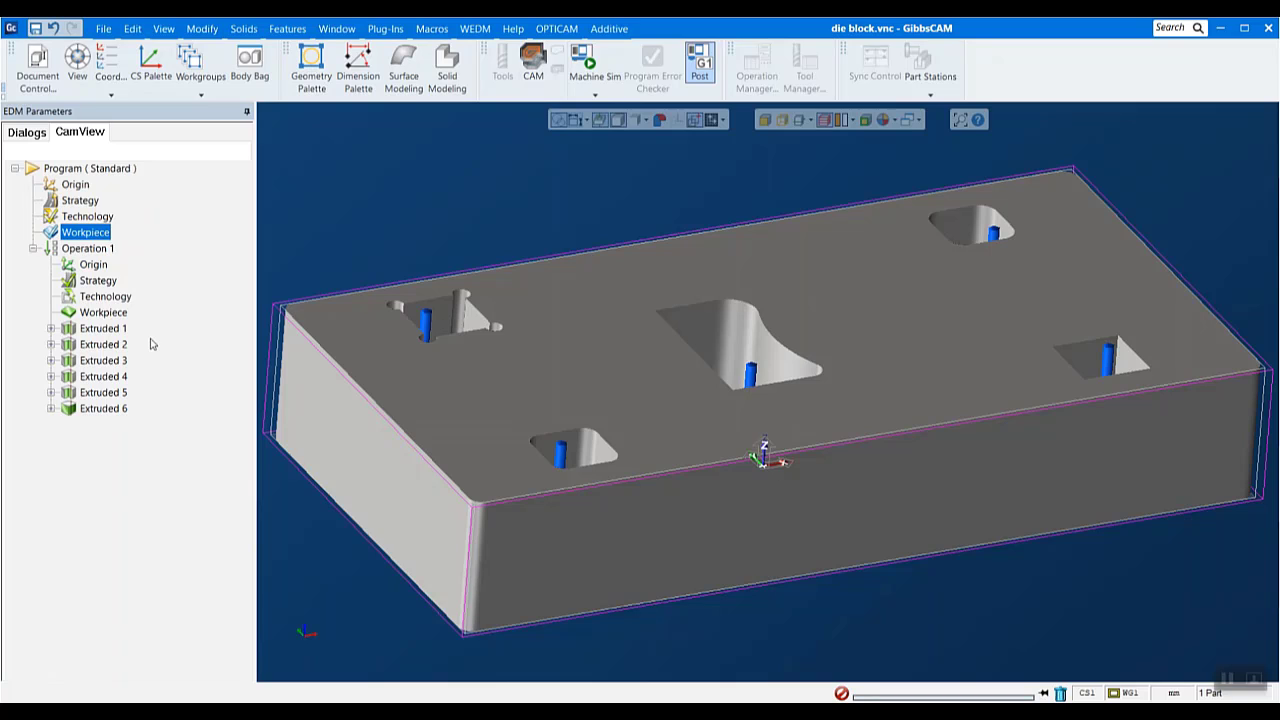
# - Set the feature sequence in the strategy of Operation 1 to the shortest path between features
pyautogui.doubleClick(97, 282)
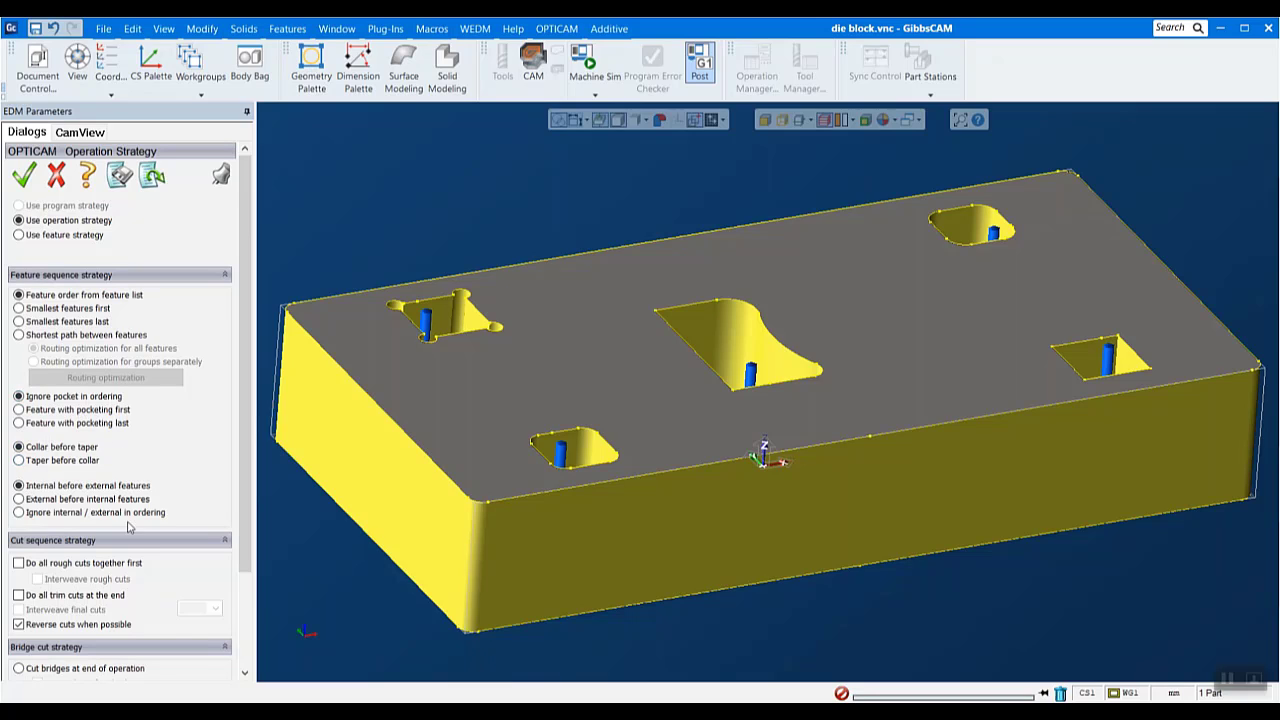
pyautogui.scroll(-1, 128, 528)
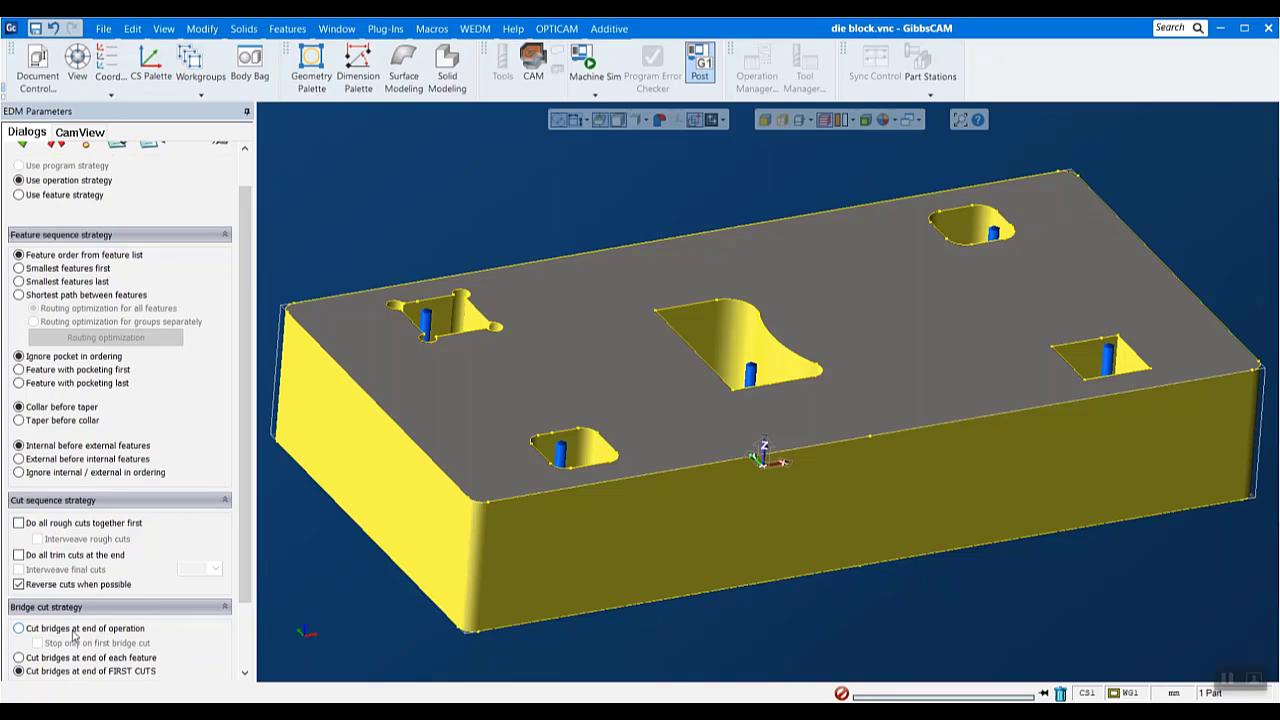
pyautogui.scroll(1, 131, 472)
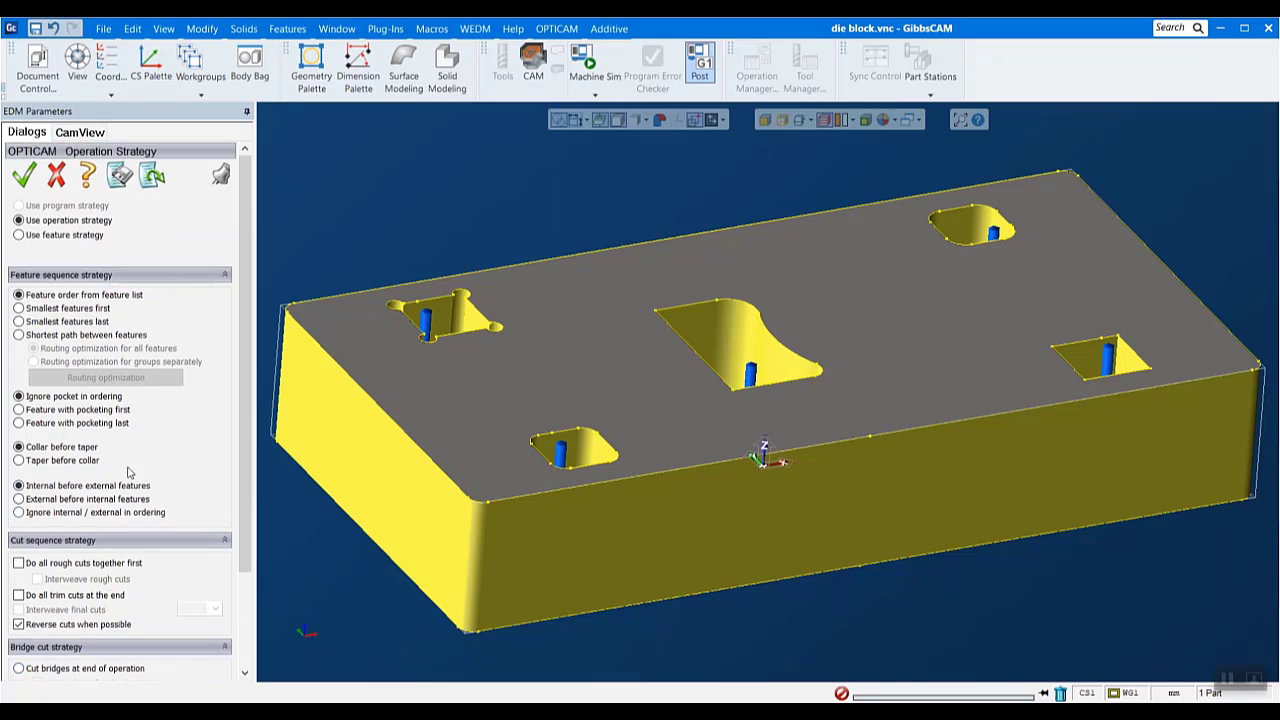
pyautogui.click(19, 334)
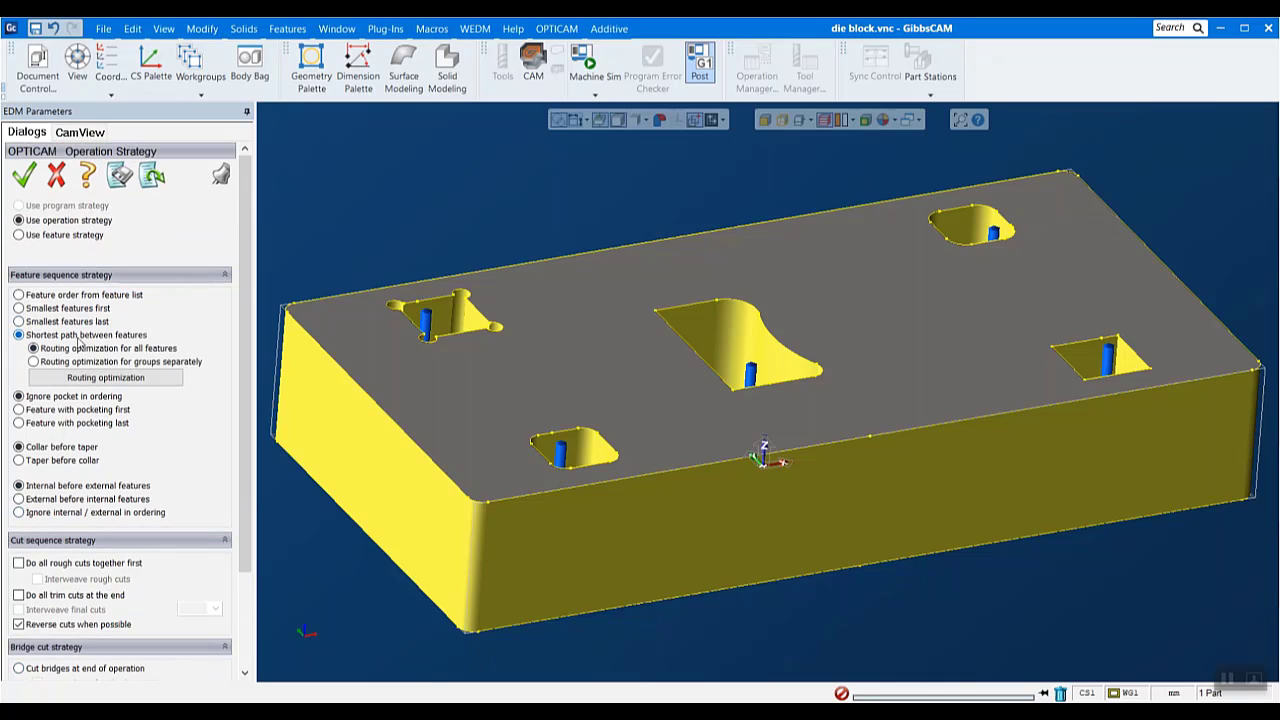
# - Optimize the routing from the Extruded 1 start hole (-52.7, 28.5 mm) to the front-edge outer contour point (-0.2, -41.4 mm), recalculate and accept
pyautogui.click(75, 378)
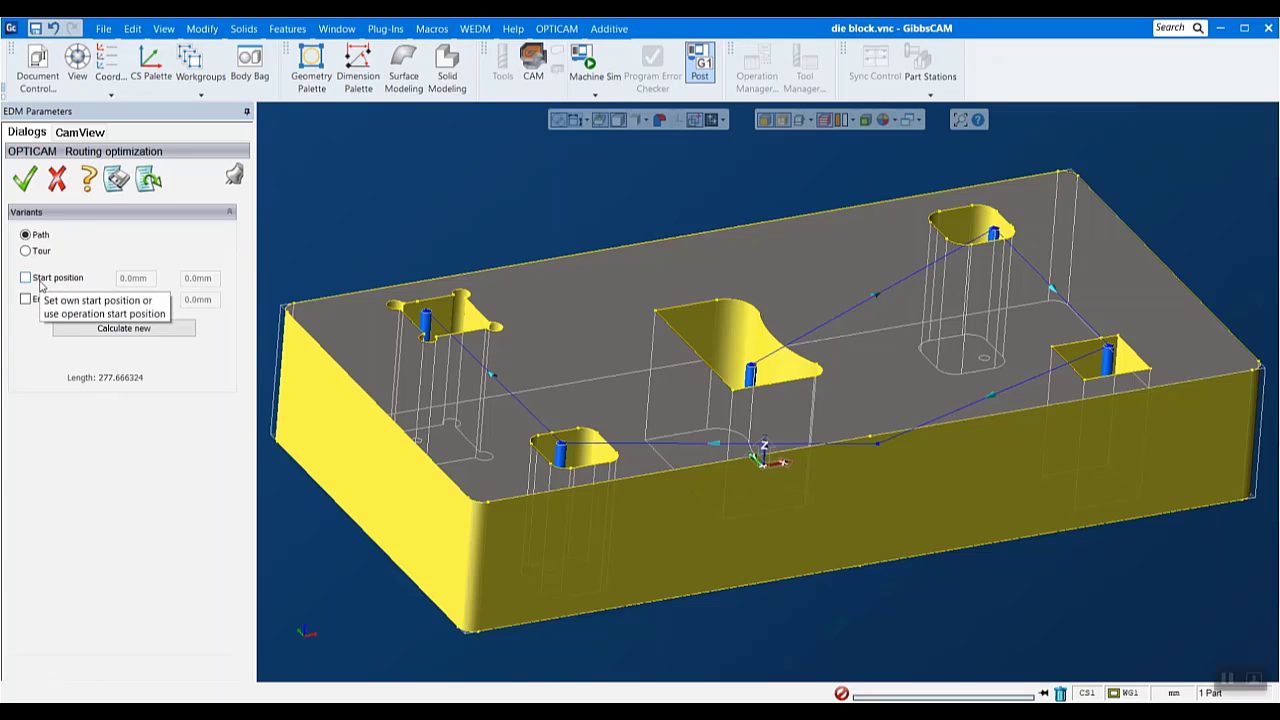
pyautogui.click(40, 280)
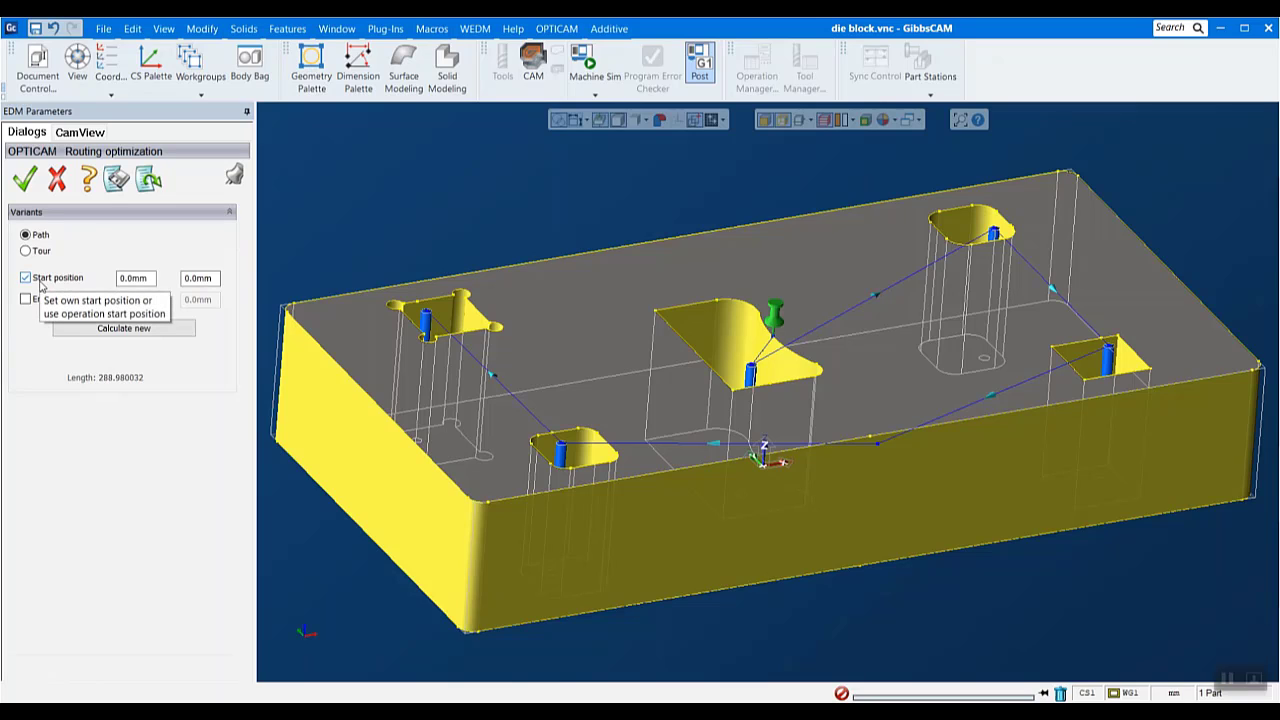
pyautogui.click(426, 316)
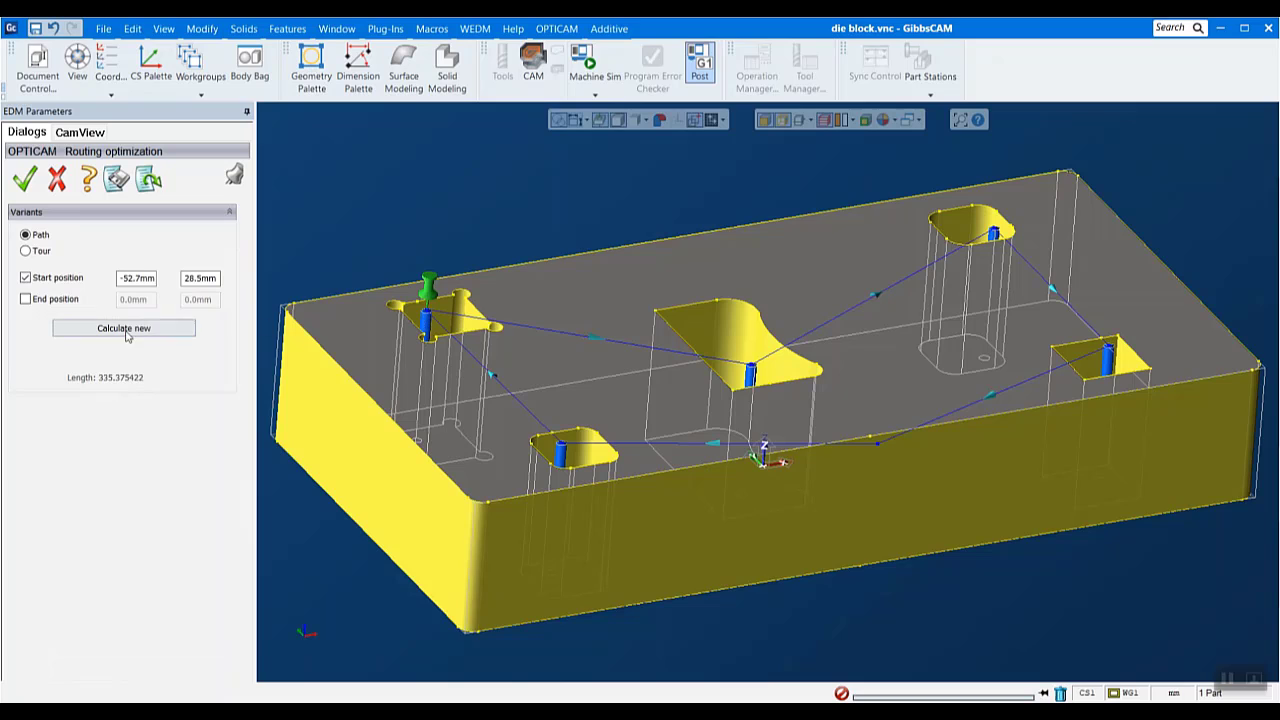
pyautogui.click(33, 303)
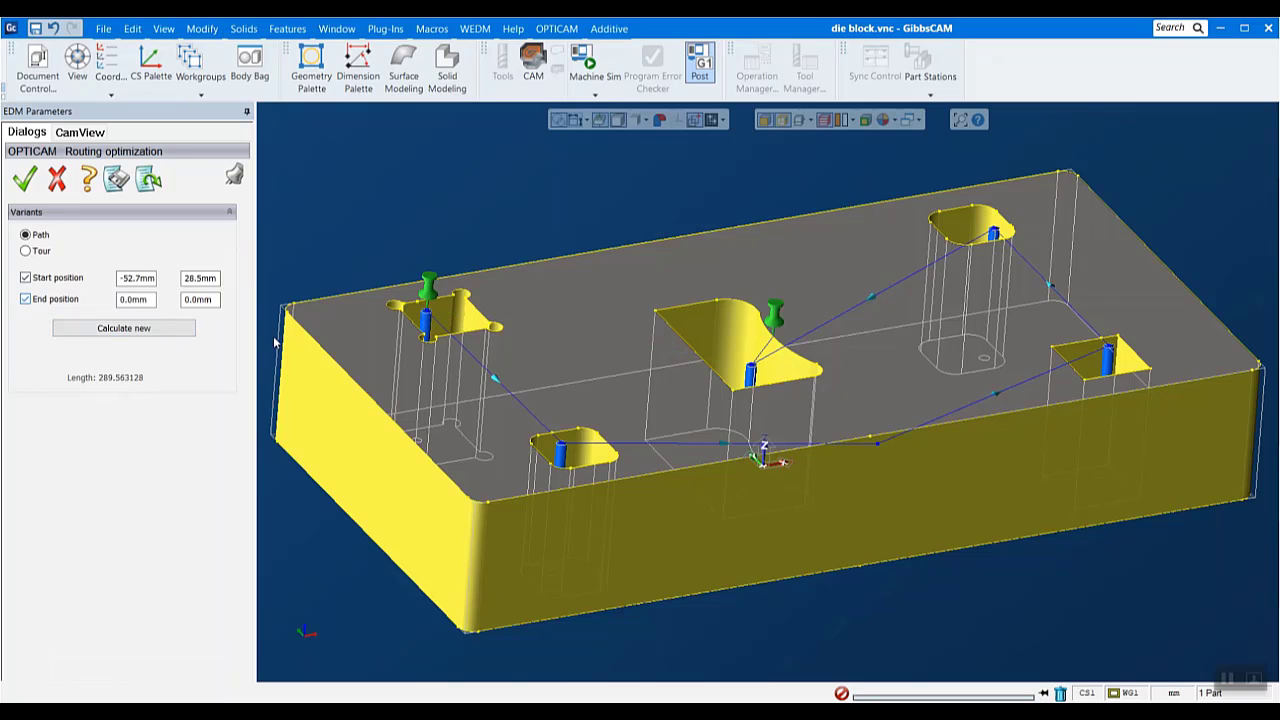
pyautogui.click(878, 444)
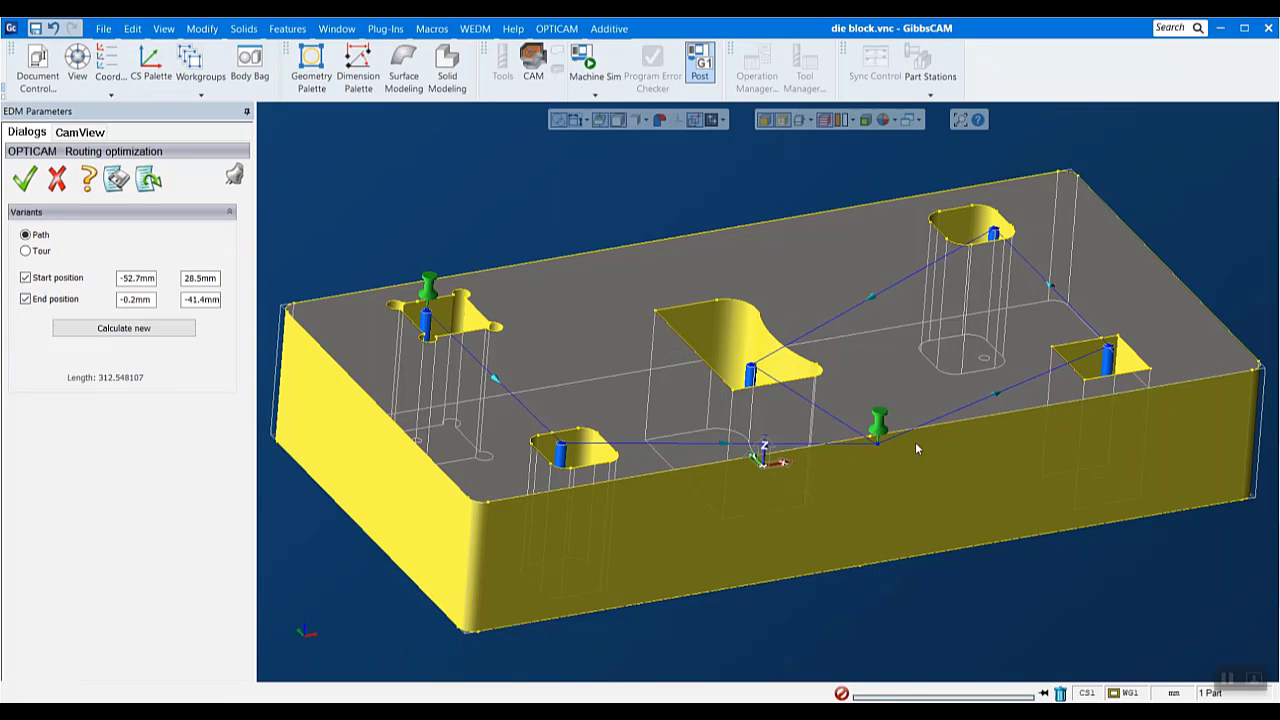
pyautogui.click(139, 331)
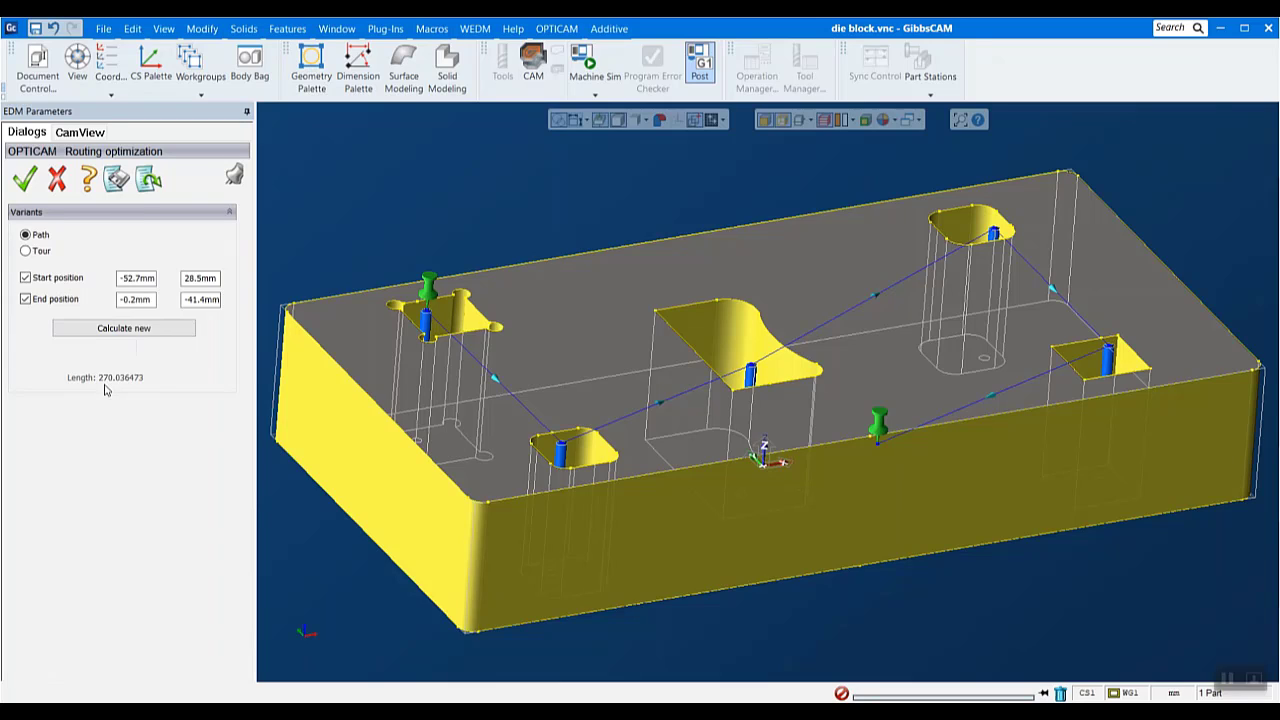
pyautogui.click(21, 185)
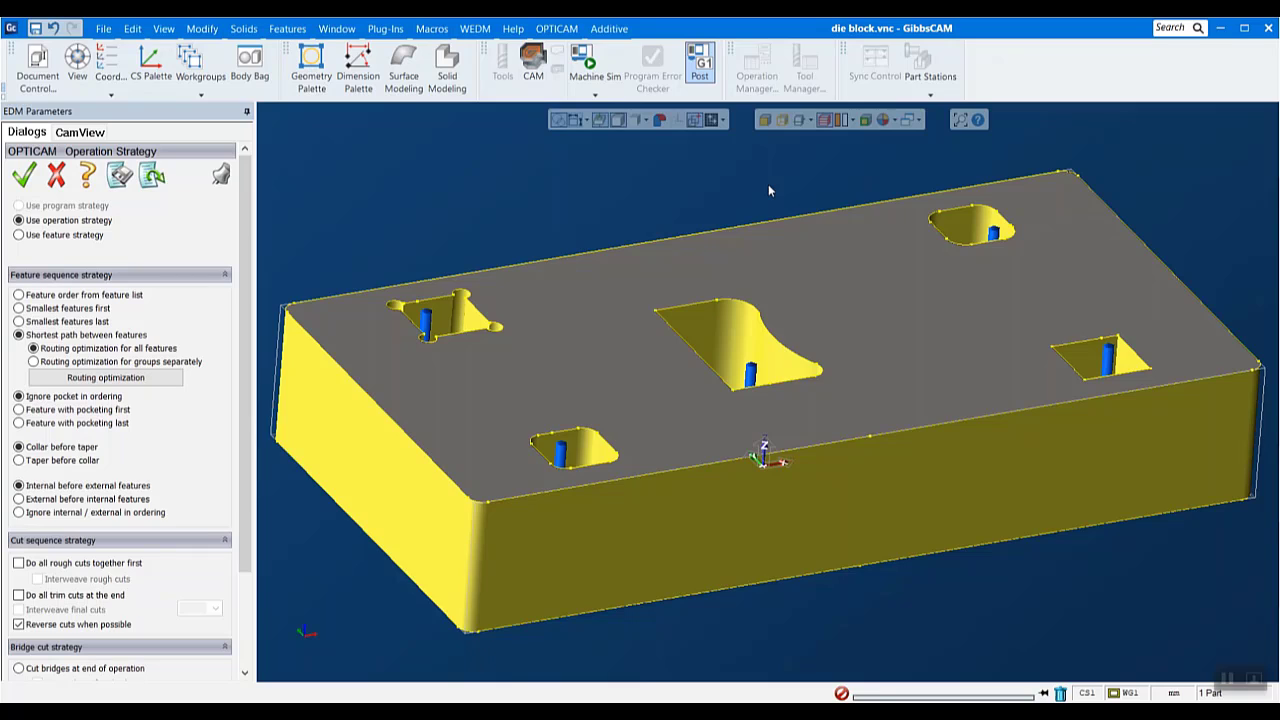
# - Select Extruded 1 in the program tree and list the settings of its Segment 1
pyautogui.click(80, 132)
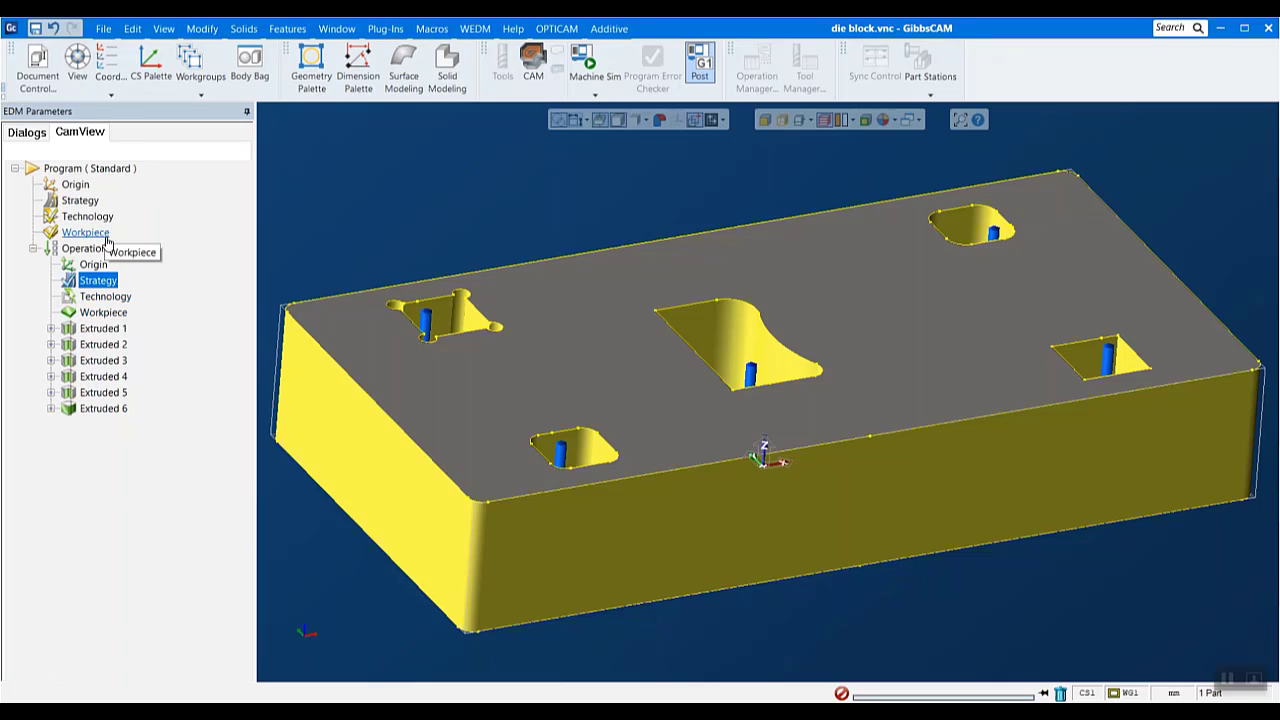
pyautogui.click(51, 329)
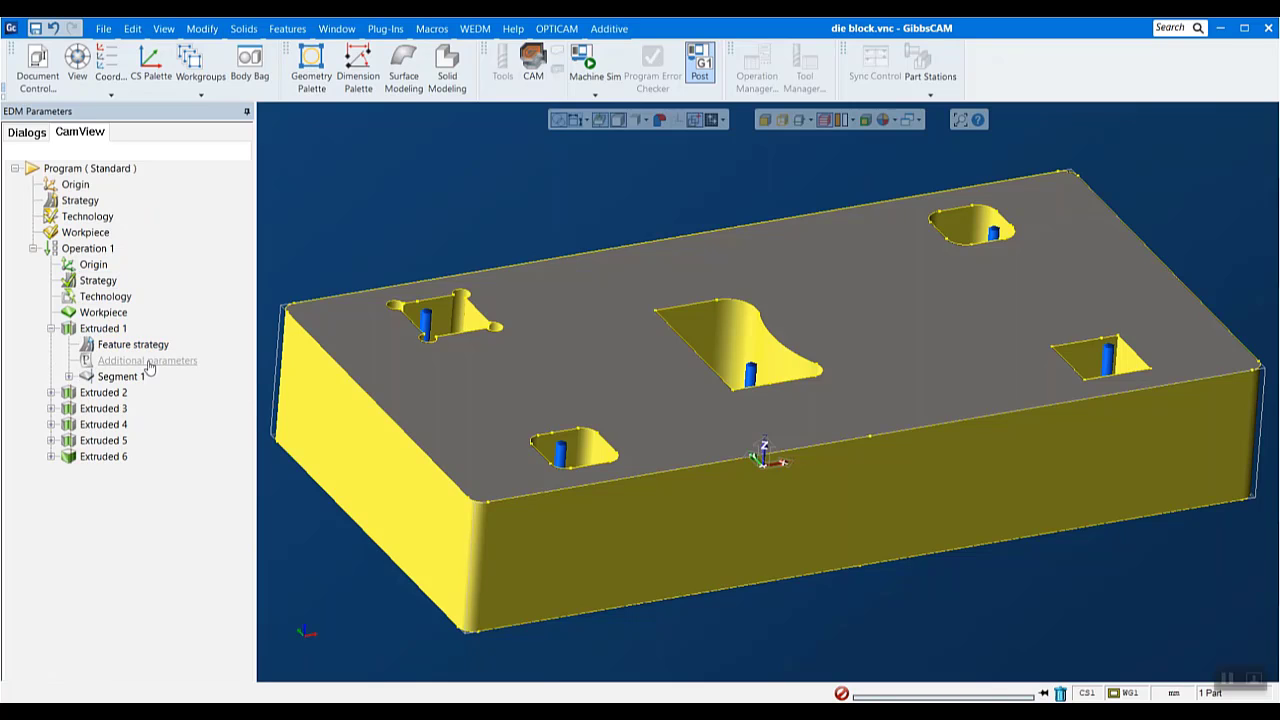
pyautogui.click(103, 328)
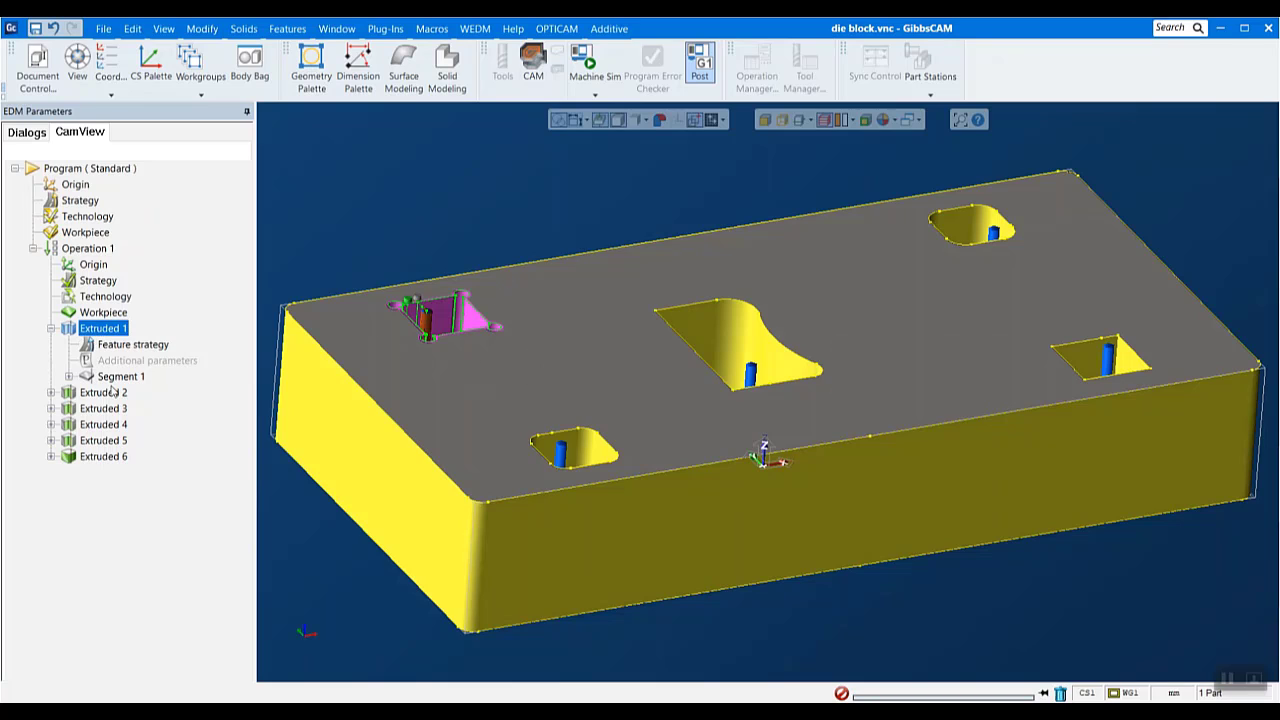
pyautogui.click(69, 376)
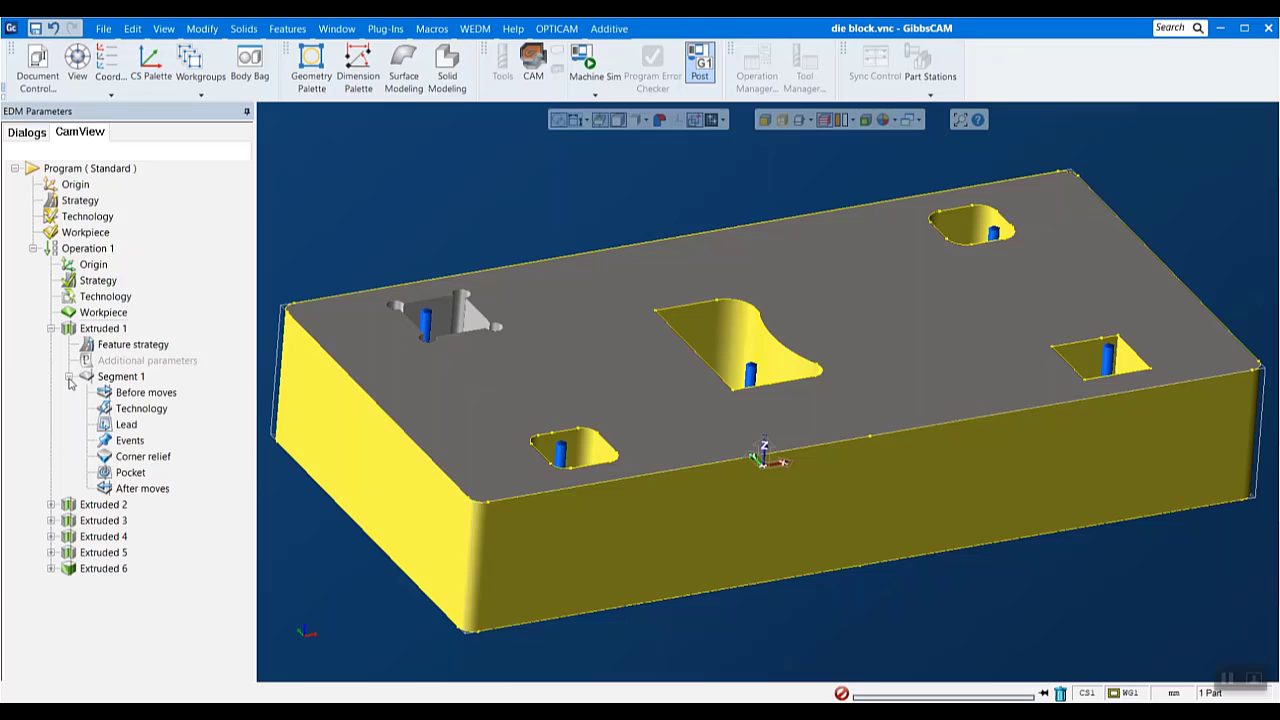
# - Try adding a rapid move and a wire thread move before Segment 1 of Extruded 1, and discard them
pyautogui.doubleClick(157, 393)
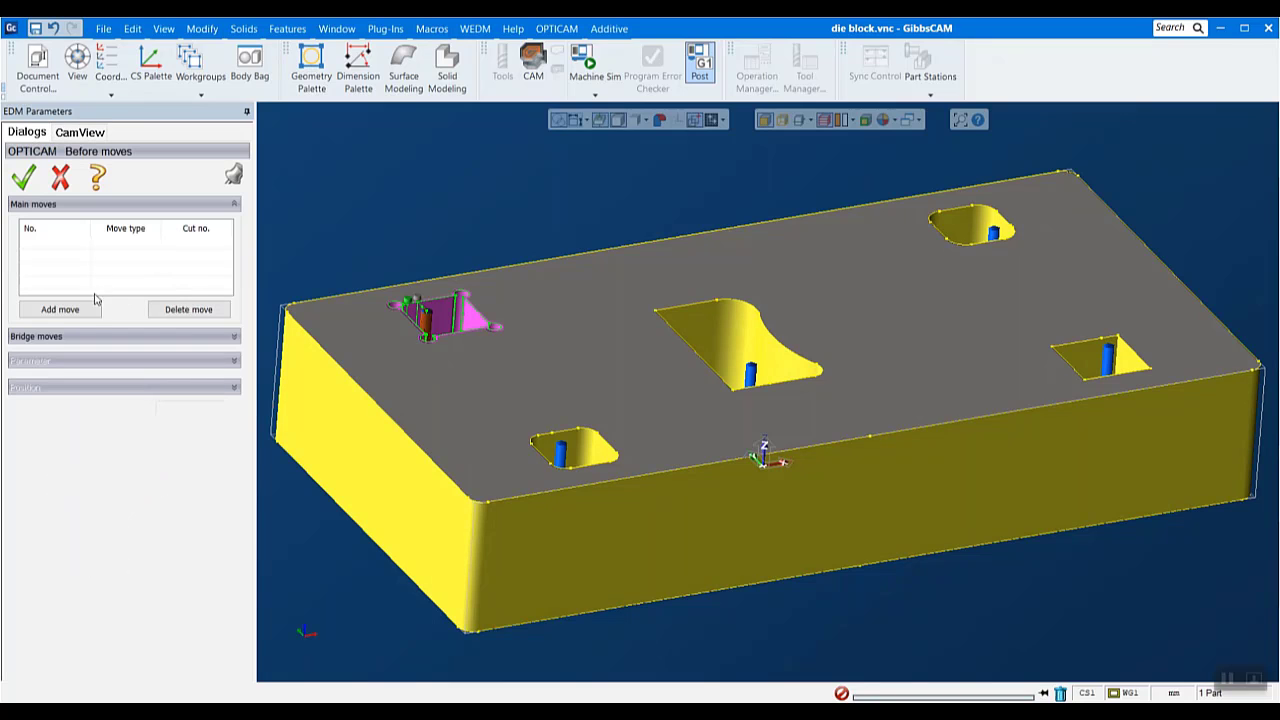
pyautogui.scroll(1, 392, 217)
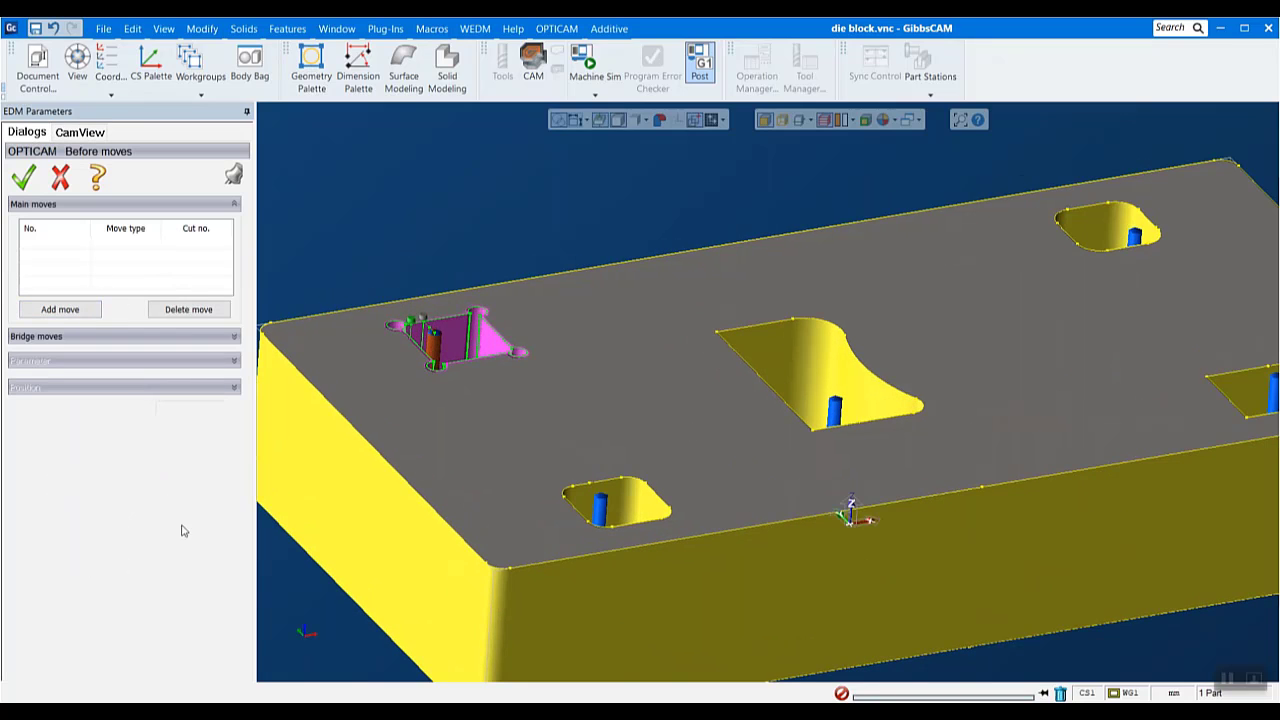
pyautogui.click(66, 311)
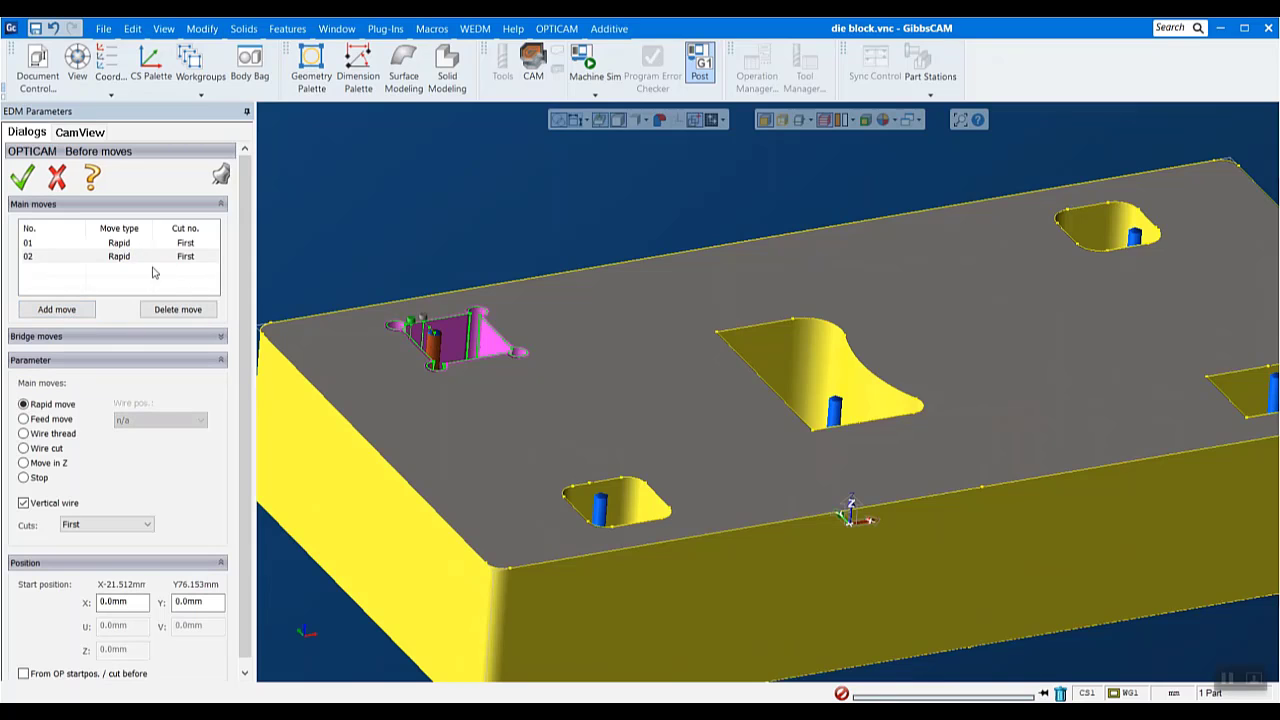
pyautogui.click(23, 448)
pyautogui.click(23, 433)
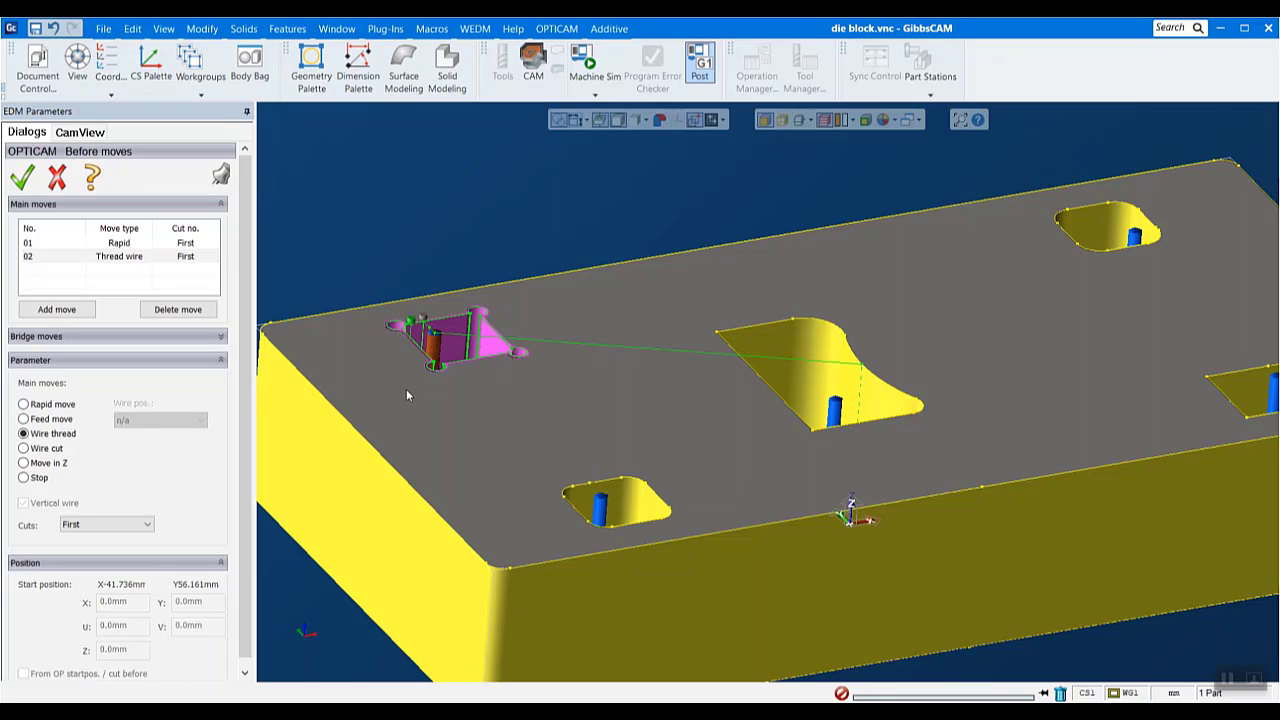
pyautogui.click(57, 178)
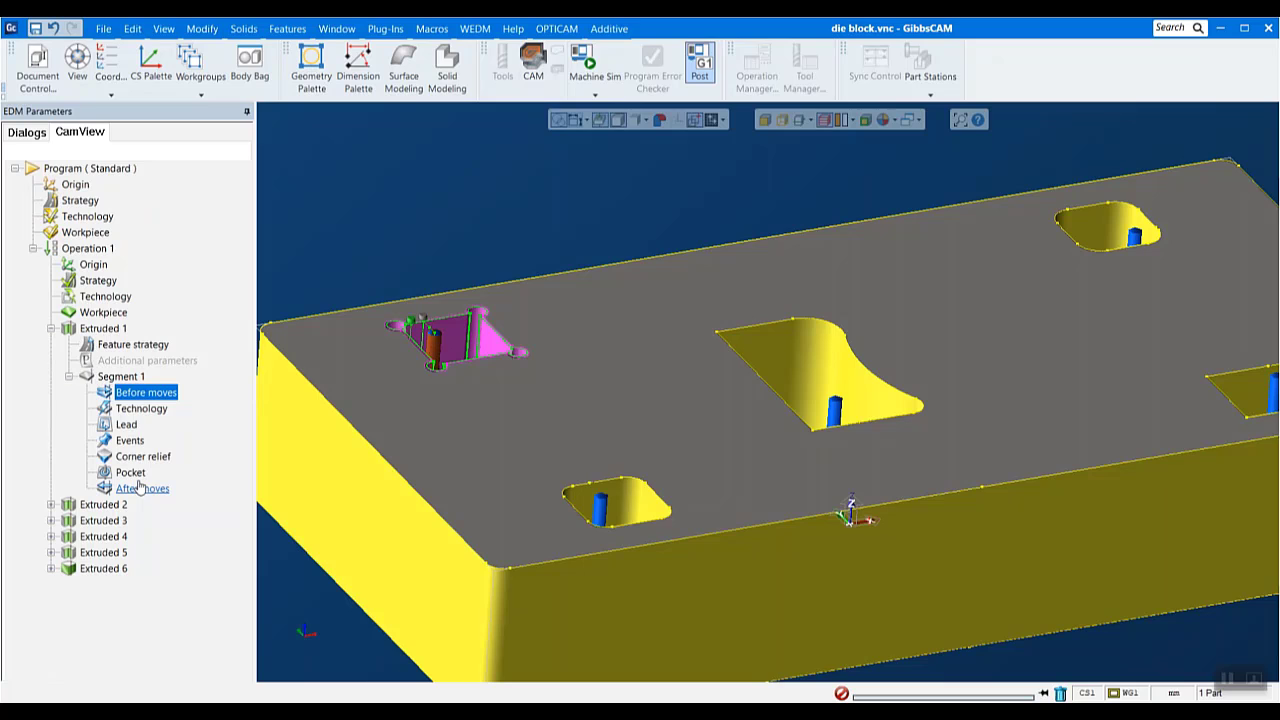
# - Review the start hole, endpoint and lead on/off settings of Extruded 1's Segment 1, and close them without changes
pyautogui.click(128, 425)
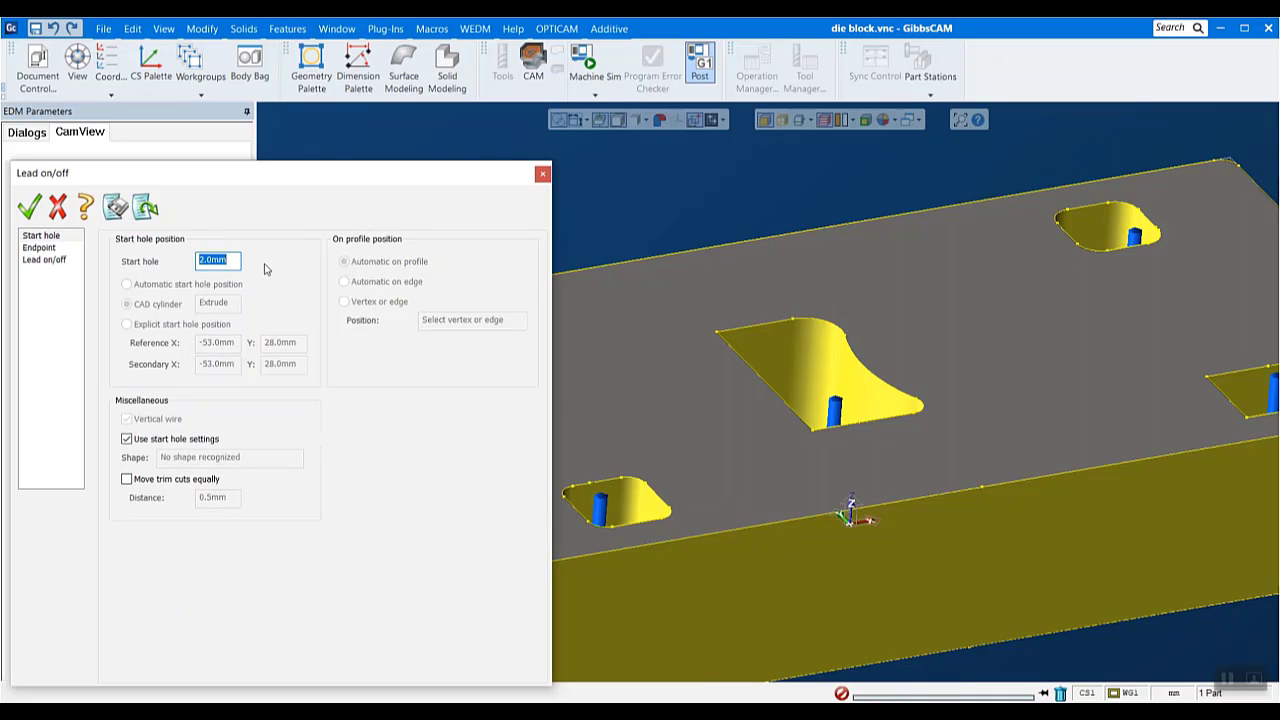
pyautogui.click(225, 258)
pyautogui.click(40, 248)
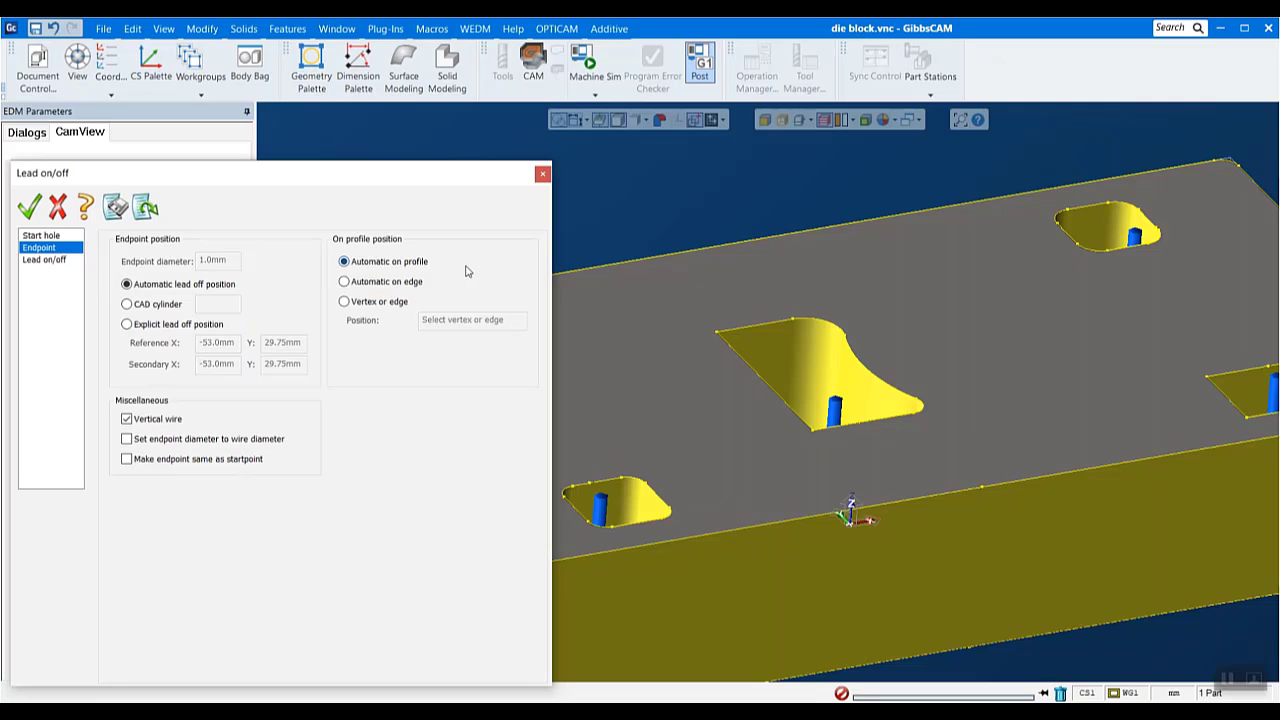
pyautogui.click(58, 261)
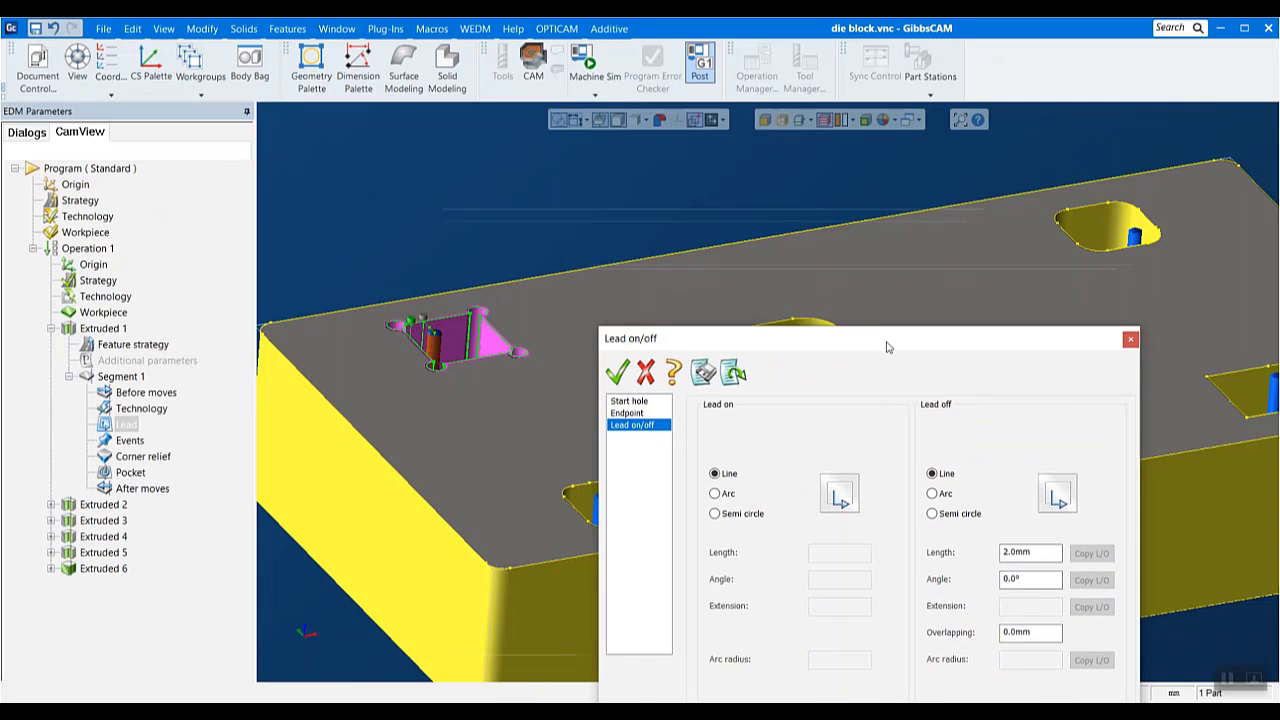
pyautogui.moveTo(886, 340); pyautogui.dragTo(843, 214)
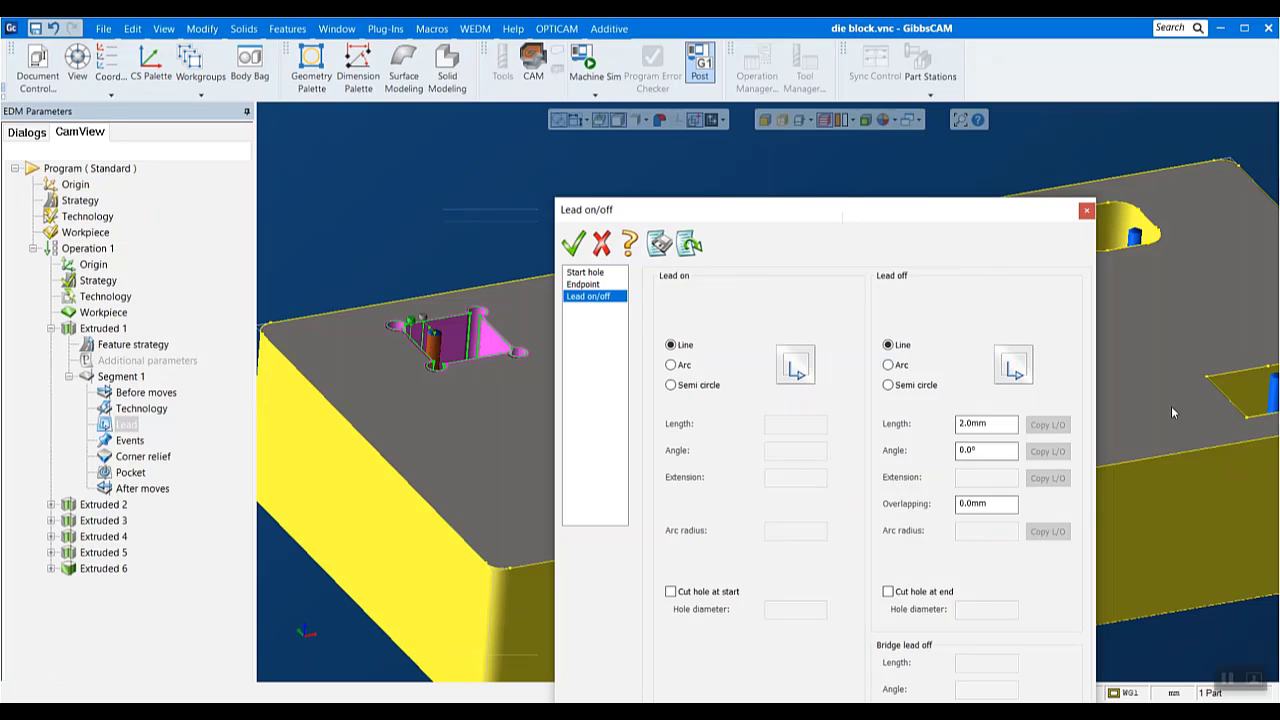
pyautogui.click(1086, 210)
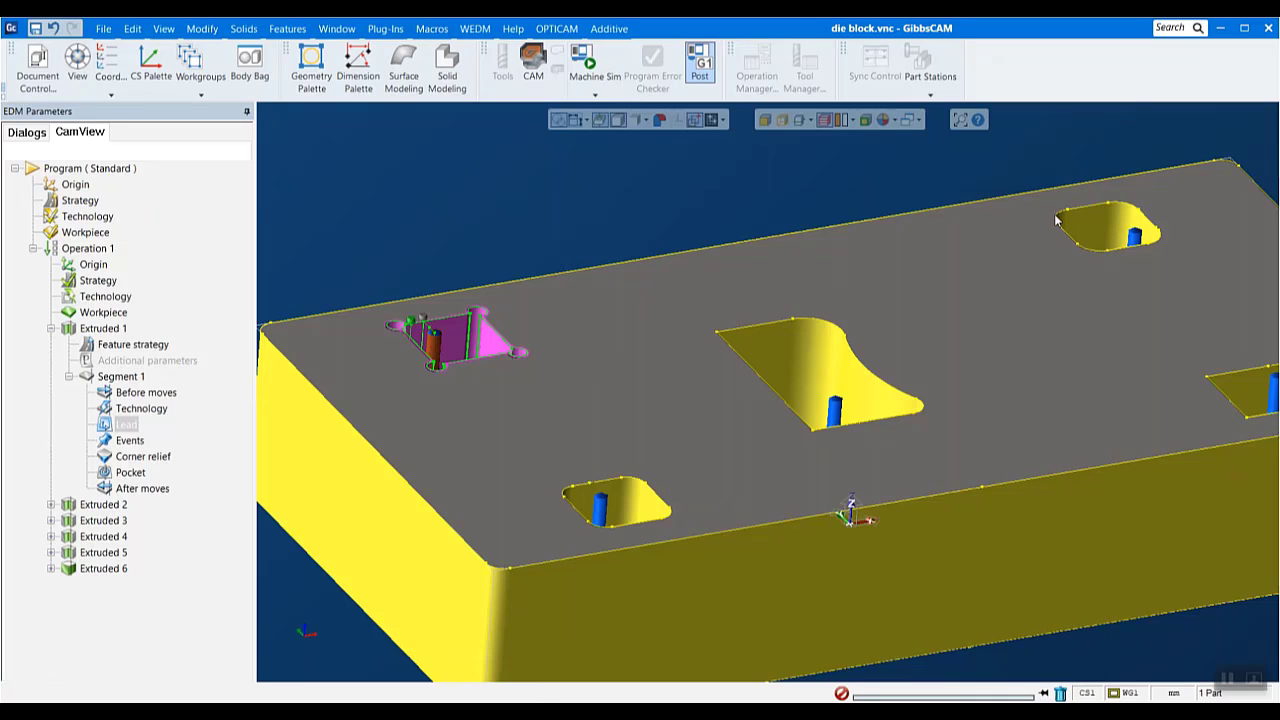
# - Try a circular loop corner relief on all corners of Extruded 1's Segment 1, and delete it again
pyautogui.click(158, 461)
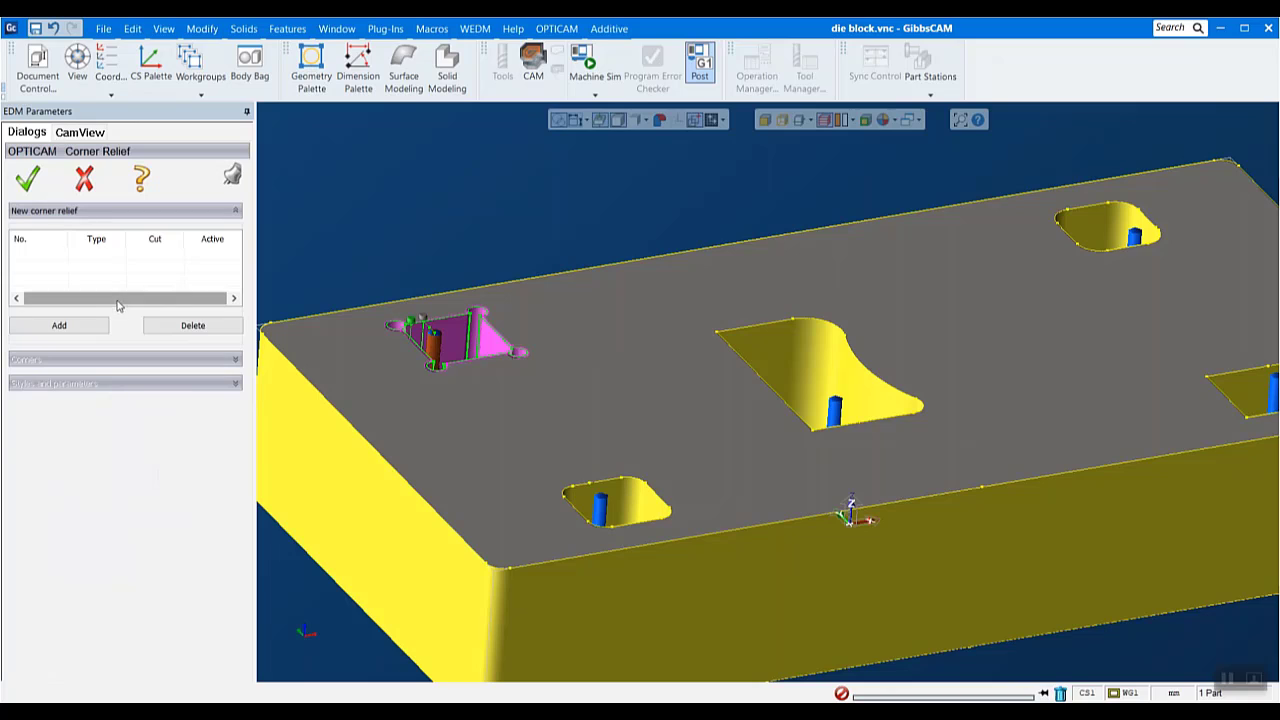
pyautogui.click(59, 325)
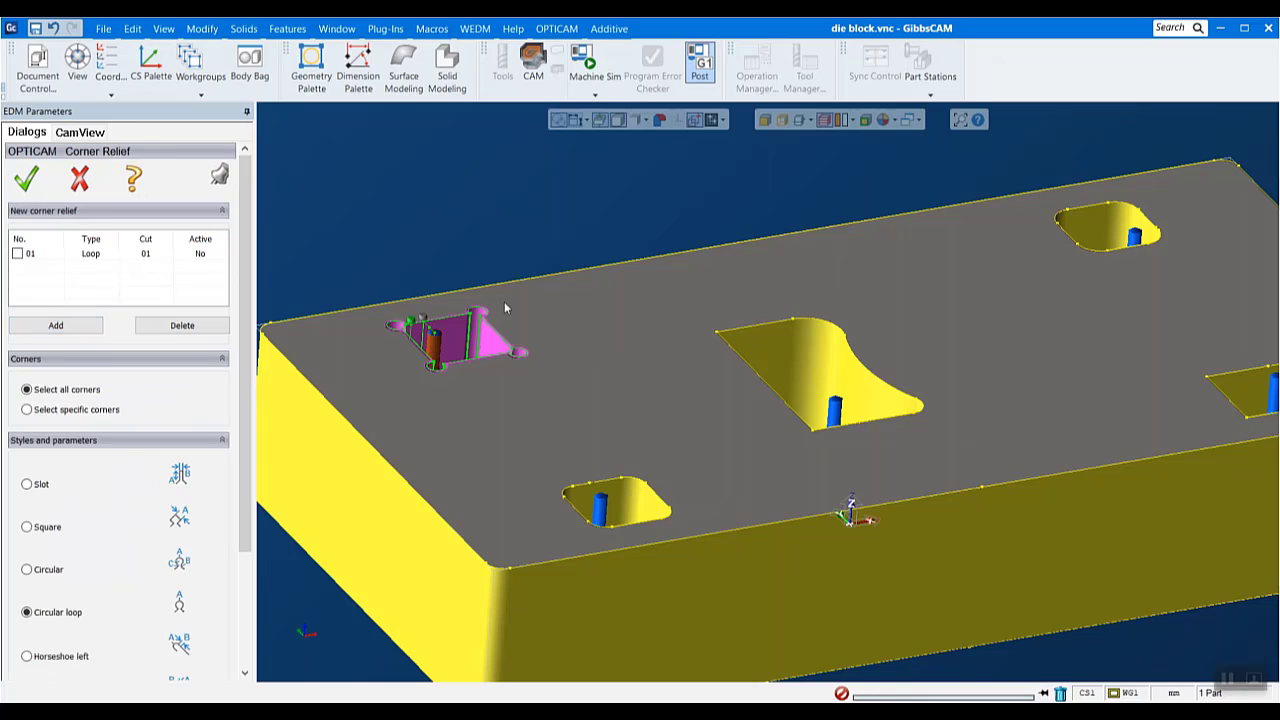
pyautogui.scroll(-2, 228, 487)
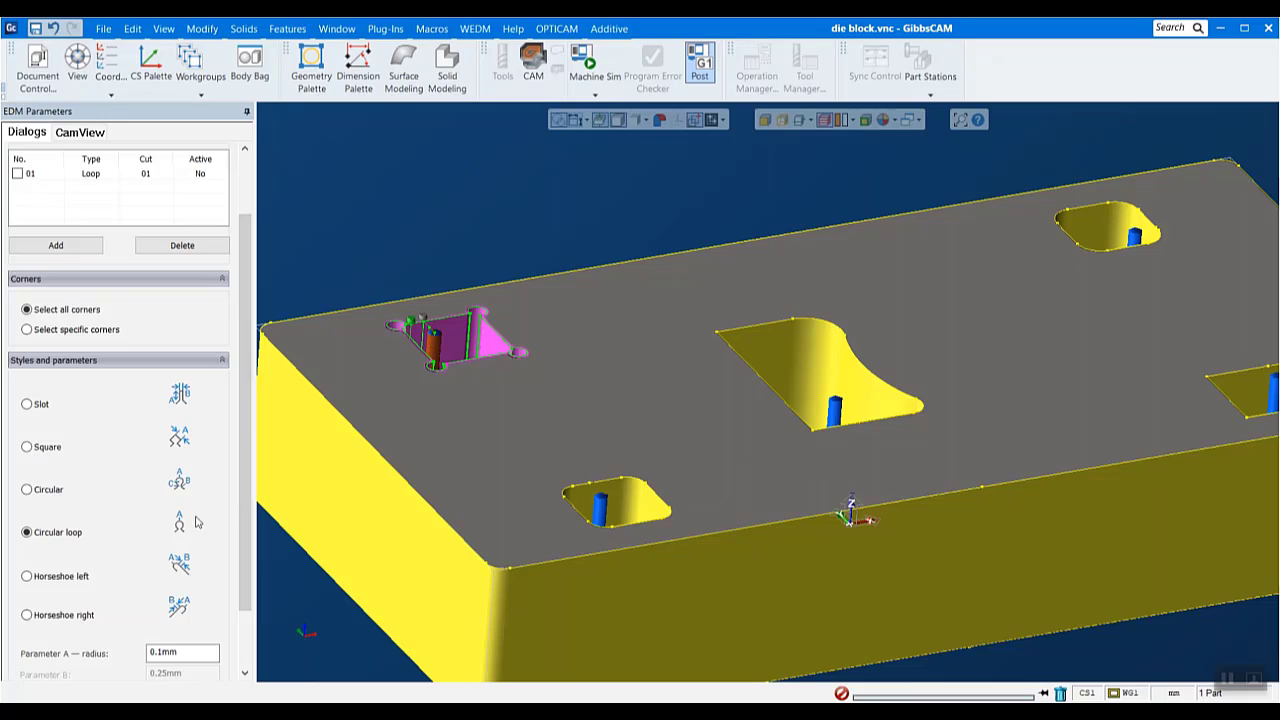
pyautogui.doubleClick(183, 654)
pyautogui.scroll(2, 188, 528)
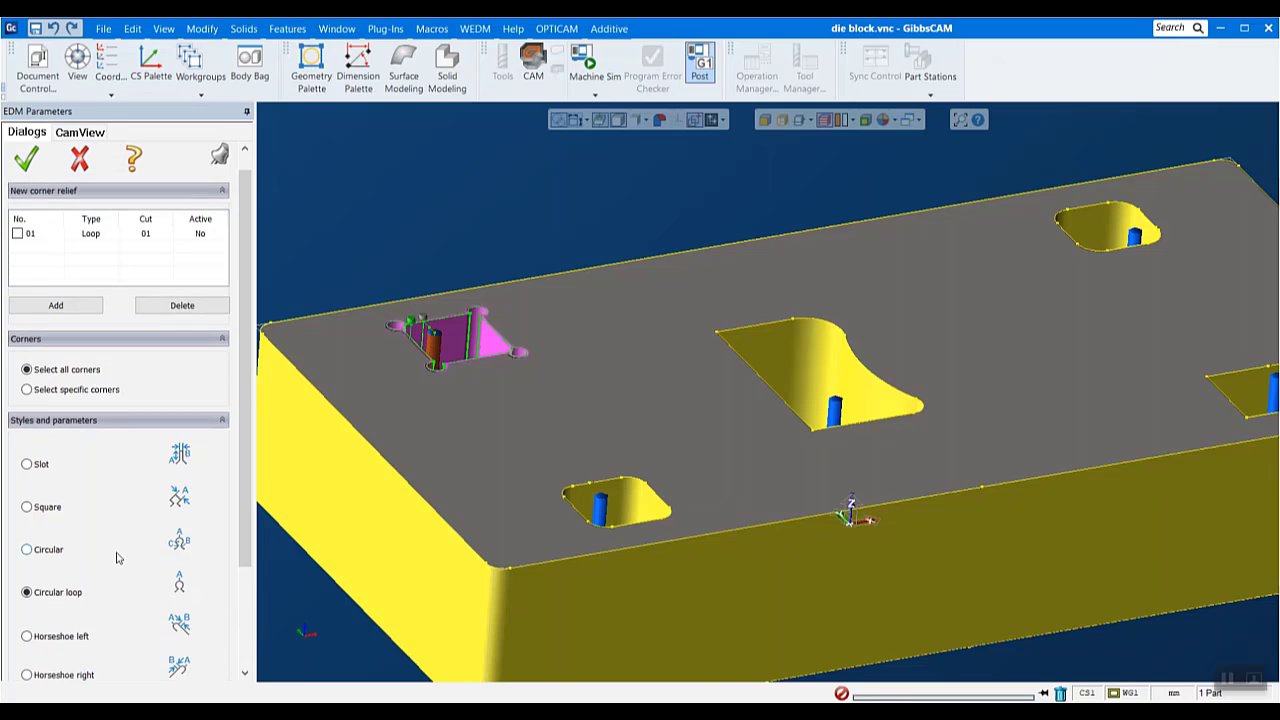
pyautogui.scroll(1, 116, 562)
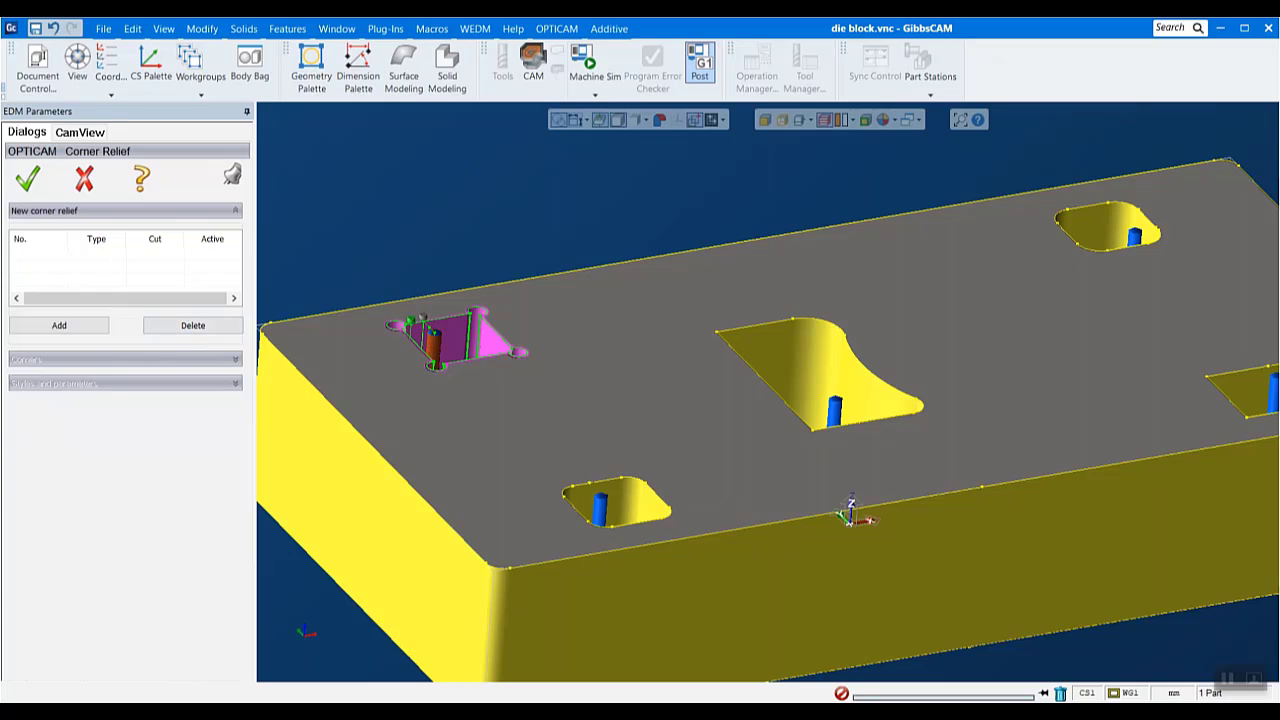
pyautogui.click(28, 186)
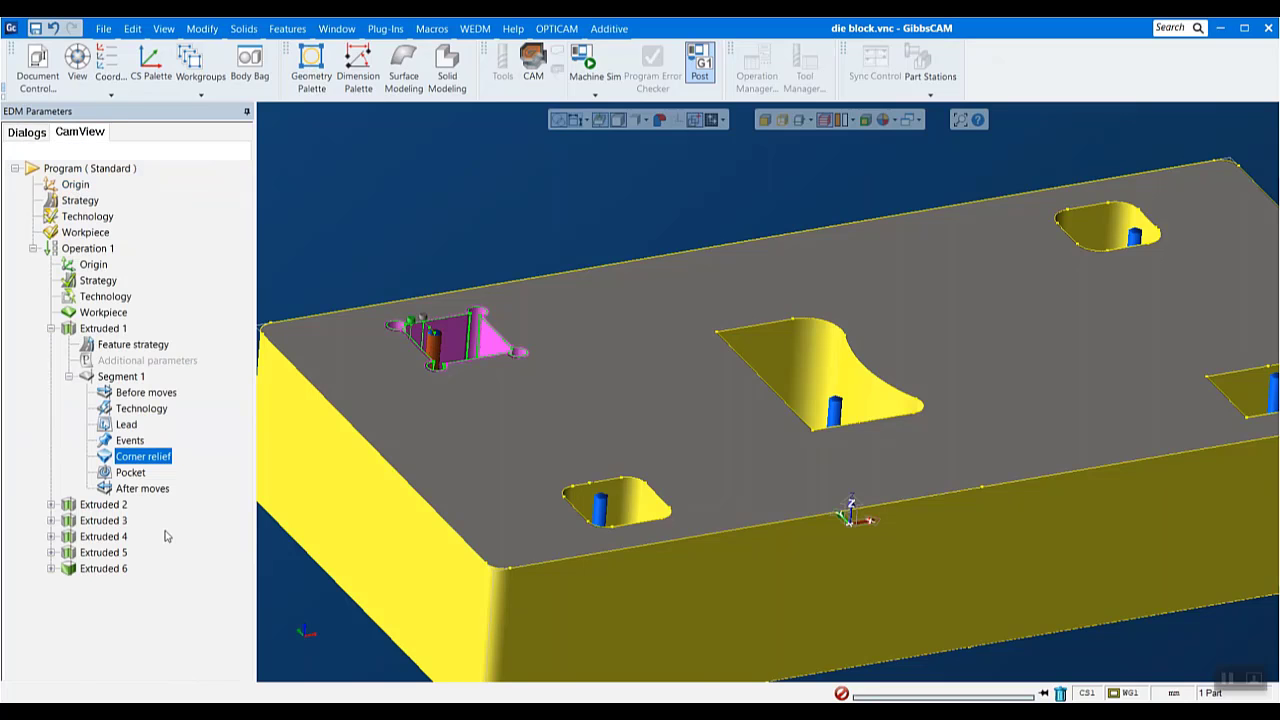
# - Review the pocketing methods for Extruded 1's Segment 1, cancel, and look over the whole die block
pyautogui.doubleClick(130, 473)
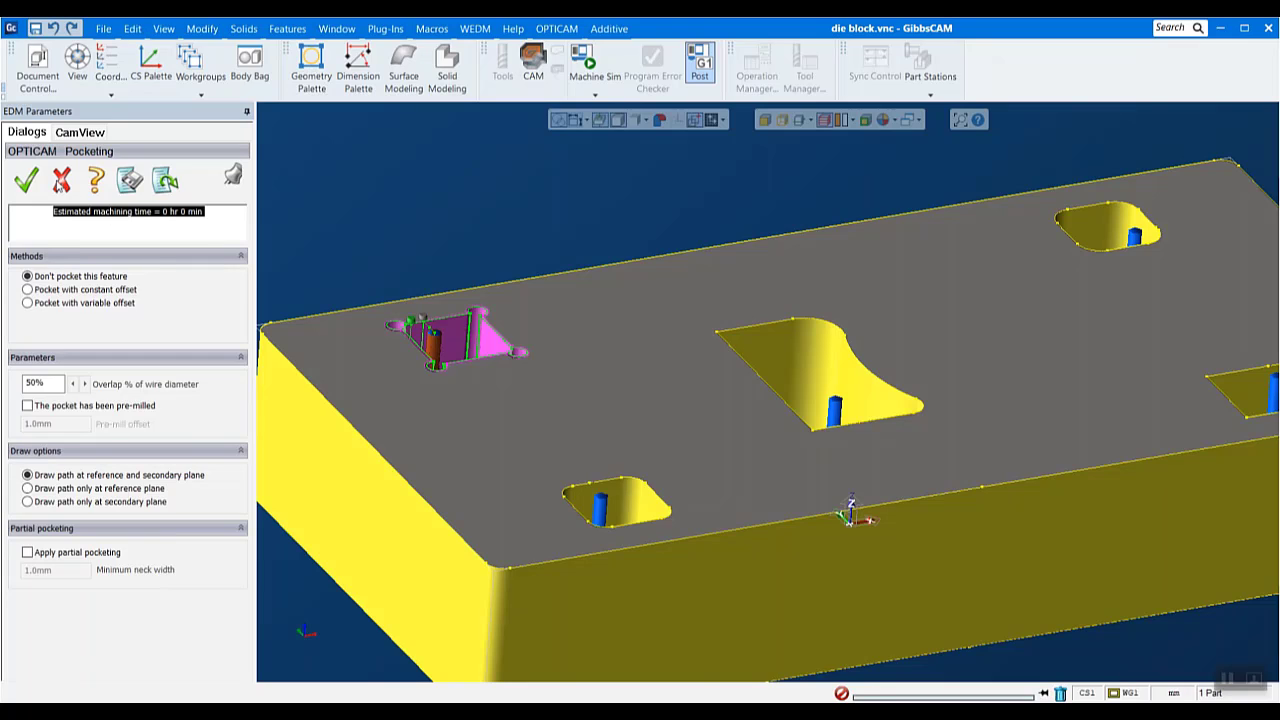
pyautogui.click(60, 182)
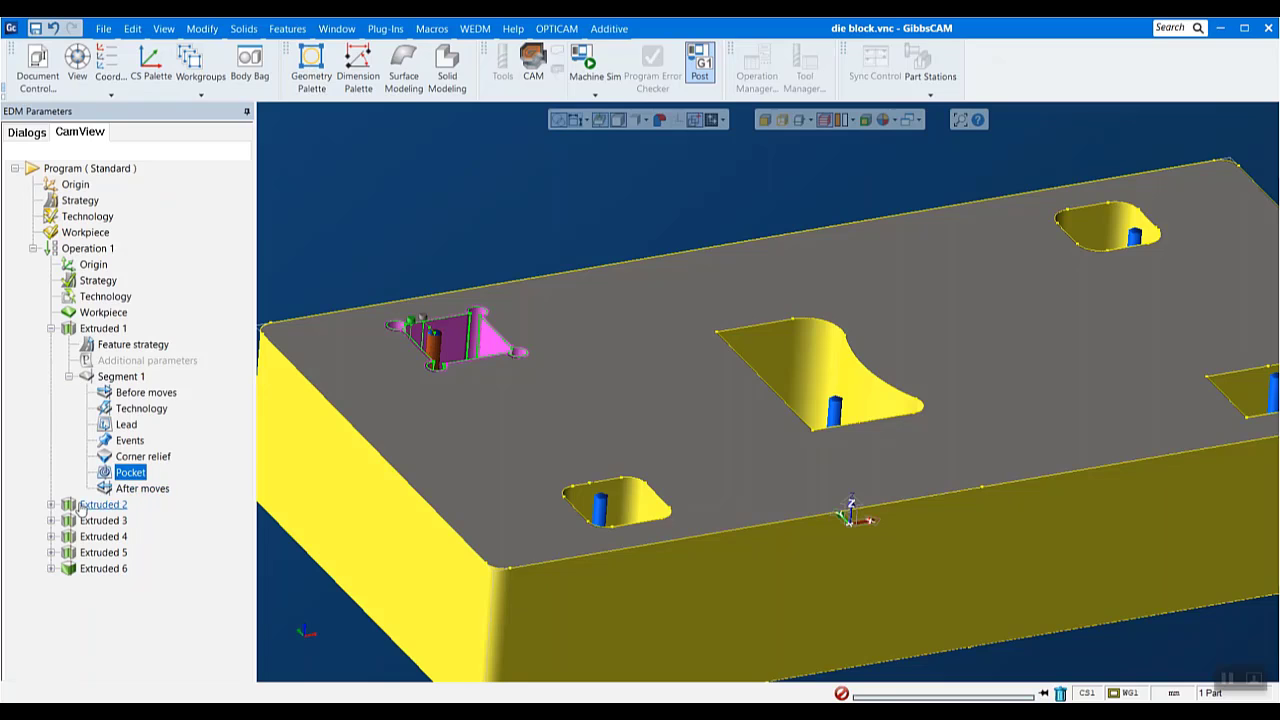
pyautogui.scroll(-2, 535, 427)
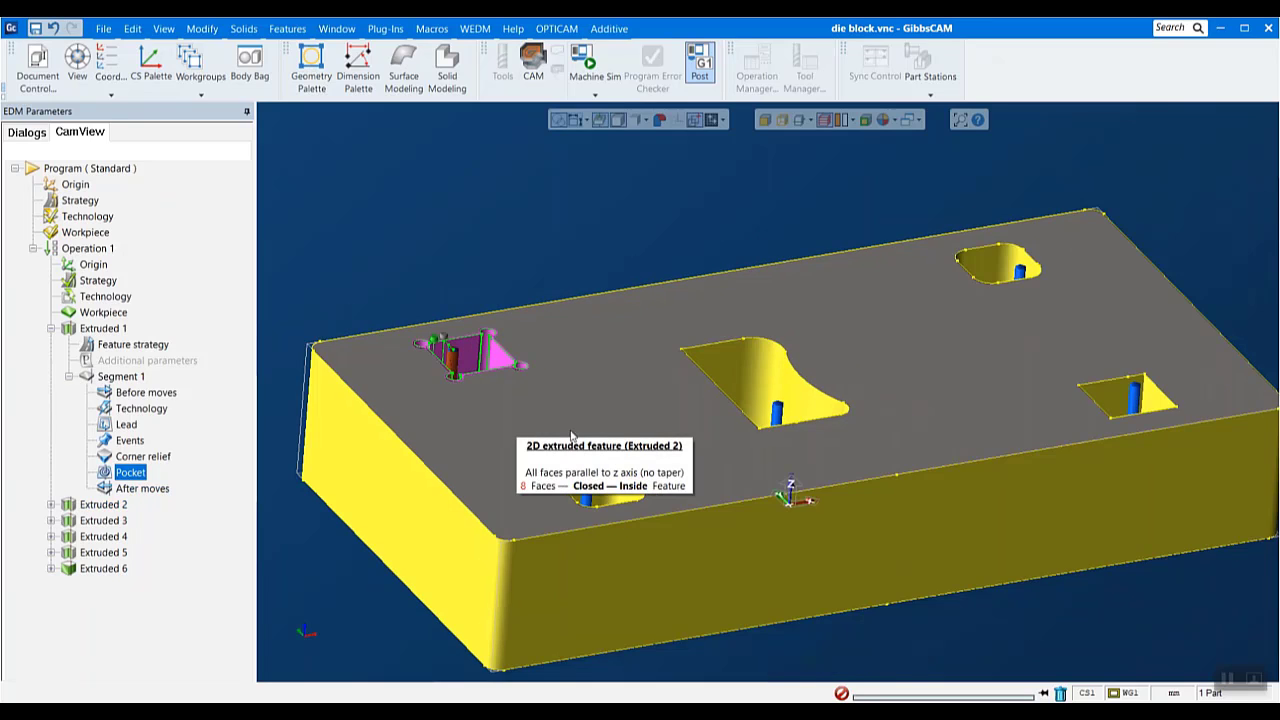
pyautogui.moveTo(1180, 307); pyautogui.dragTo(1156, 364, button='middle')
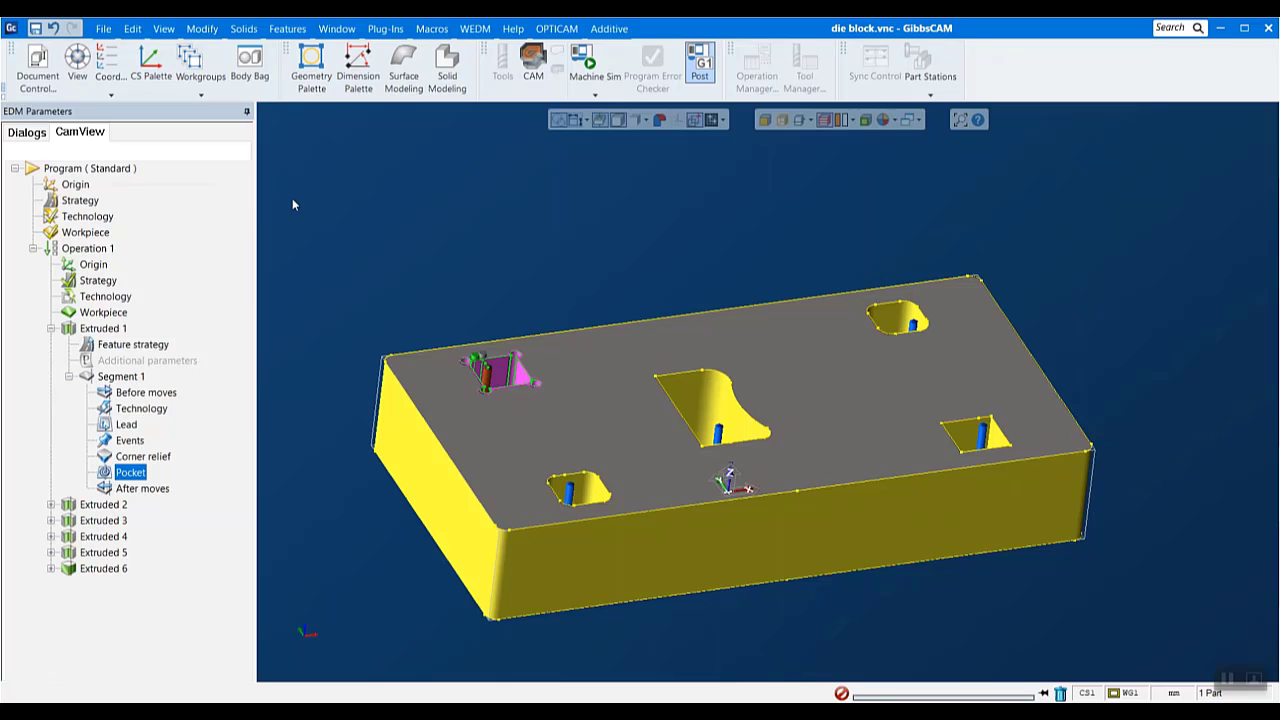
# - Create a new part file named Untitled.vnc in the EDM Web Claas Files folder
pyautogui.click(98, 28)
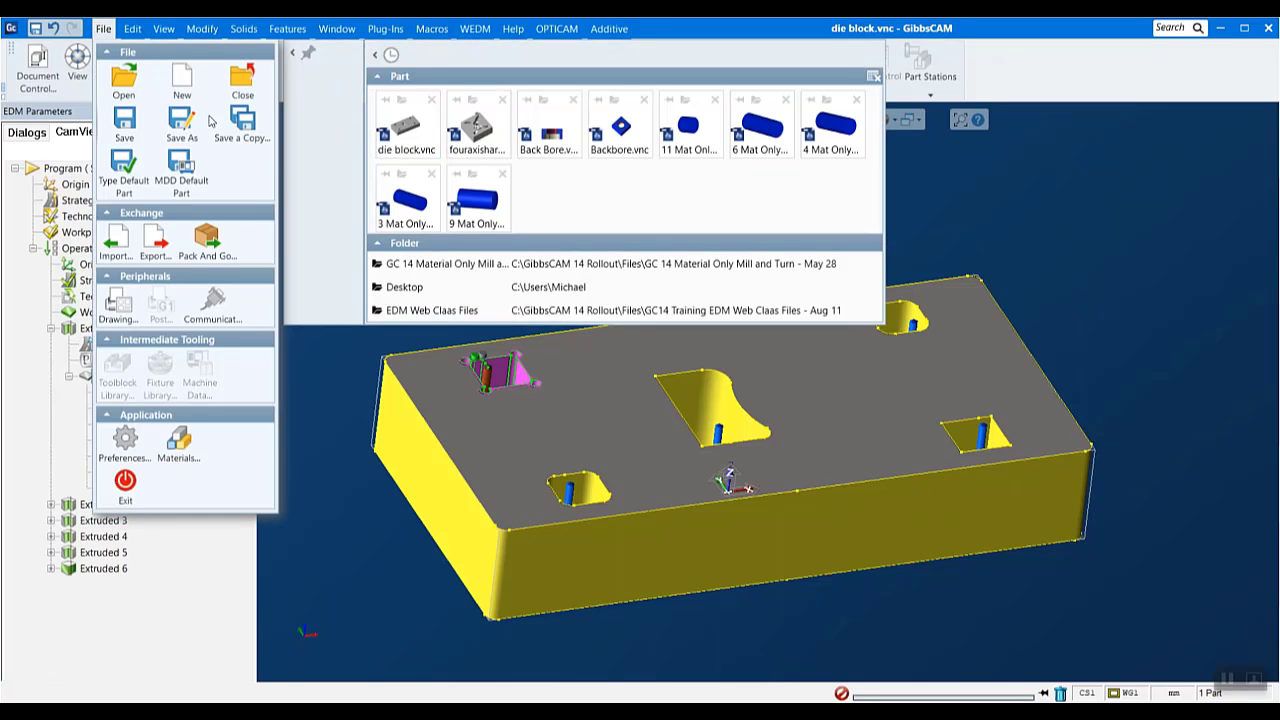
pyautogui.click(181, 80)
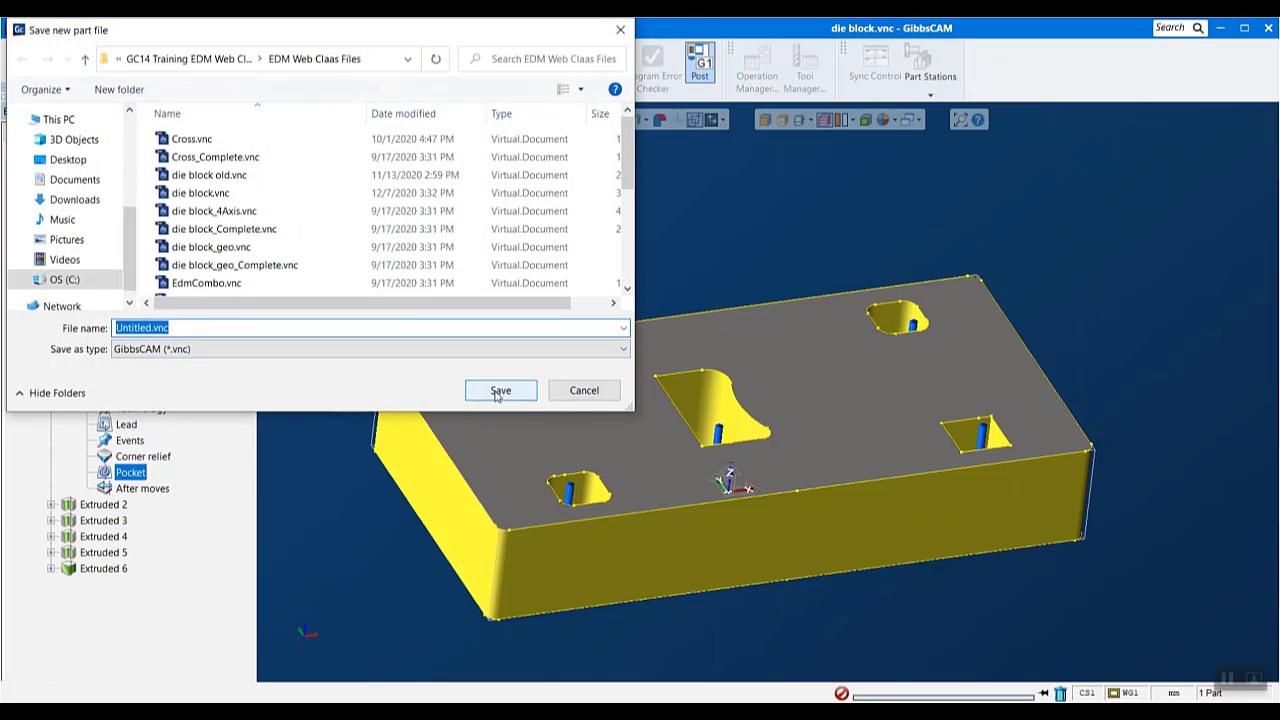
pyautogui.click(499, 391)
pyautogui.click(743, 394)
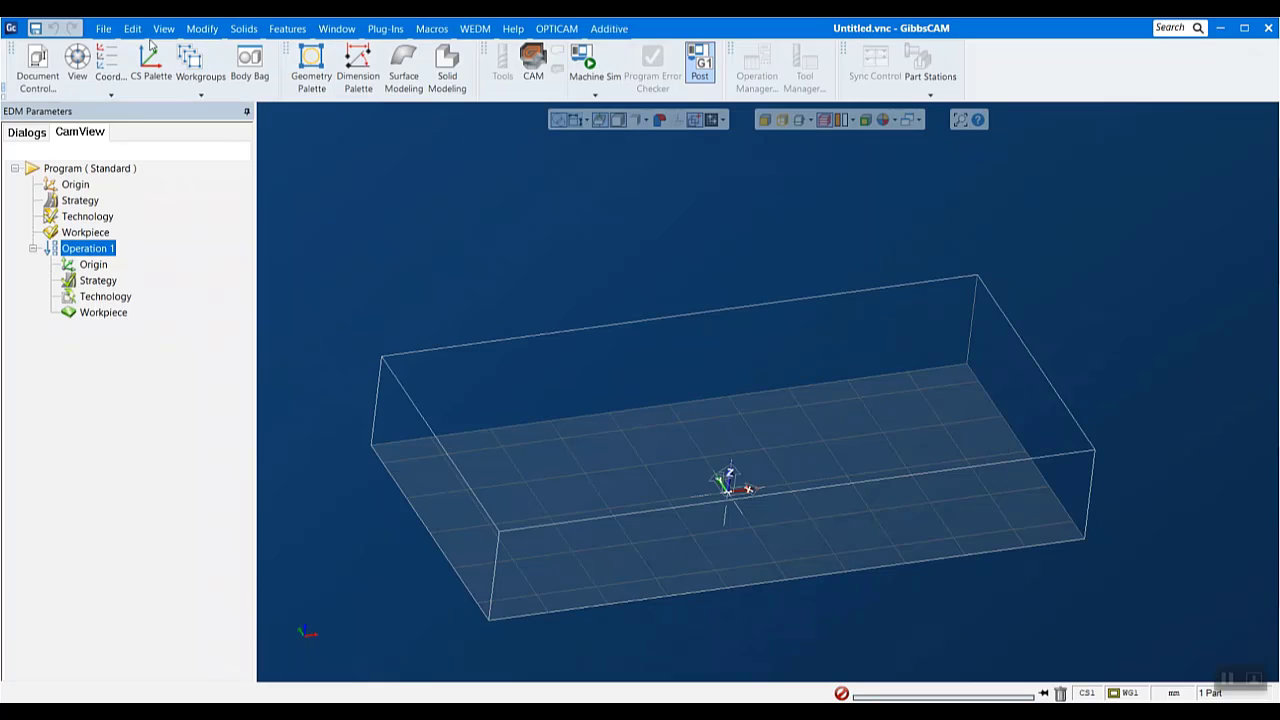
# - Import the Parasolid file fouraxishard solid.x_t into the new part
pyautogui.click(103, 28)
pyautogui.click(117, 244)
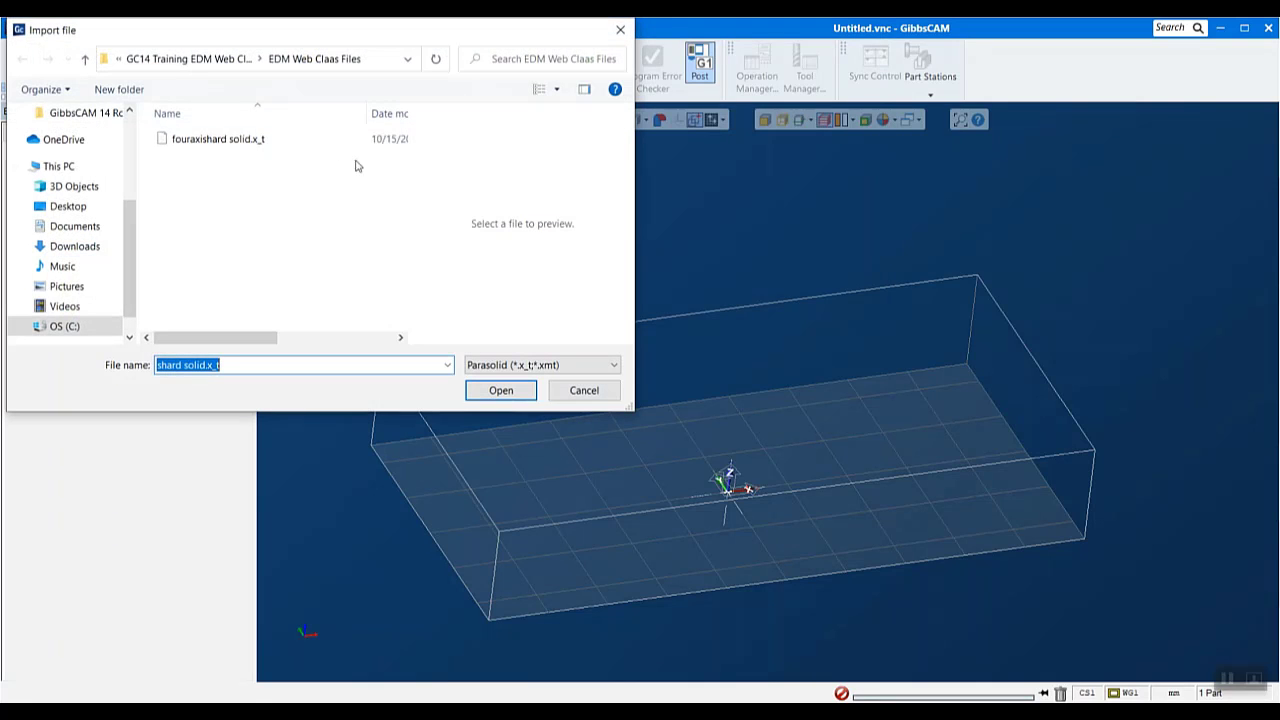
pyautogui.click(254, 140)
pyautogui.click(479, 396)
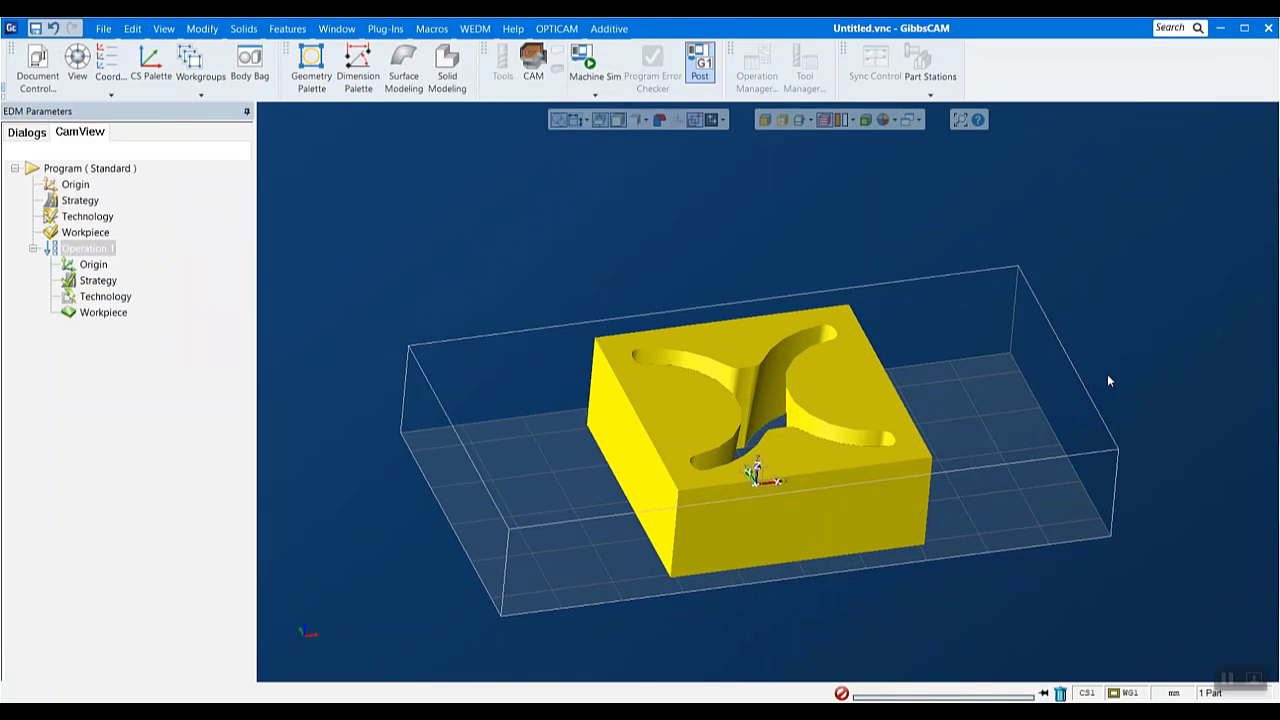
# - Set the imported solid's chord height to 0.001 in its properties, and apply it
pyautogui.rightClick(848, 390)
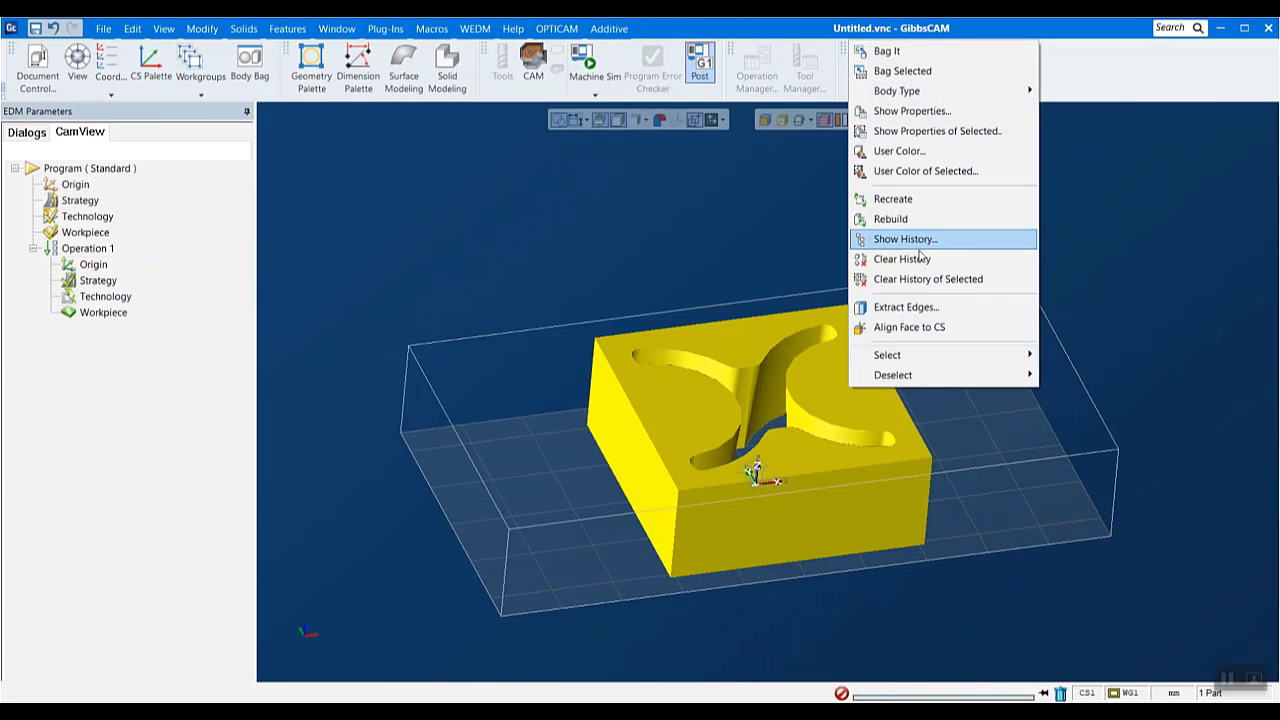
pyautogui.click(938, 111)
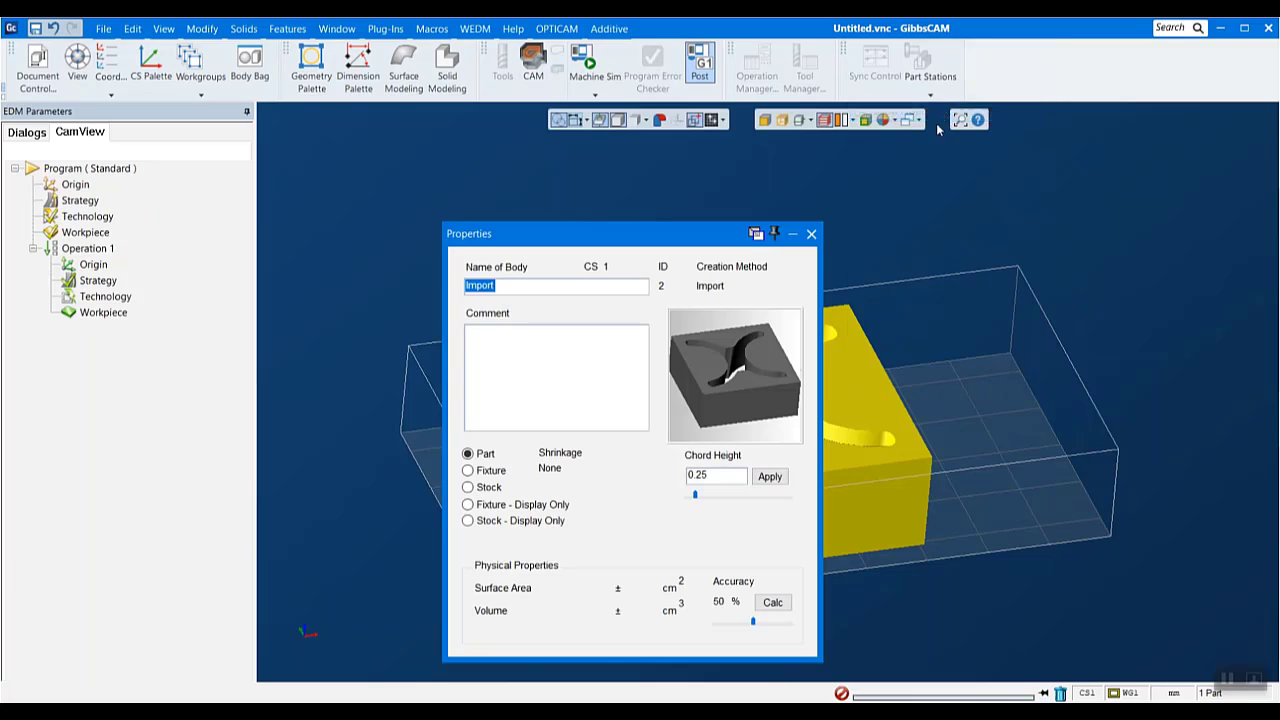
pyautogui.click(715, 478)
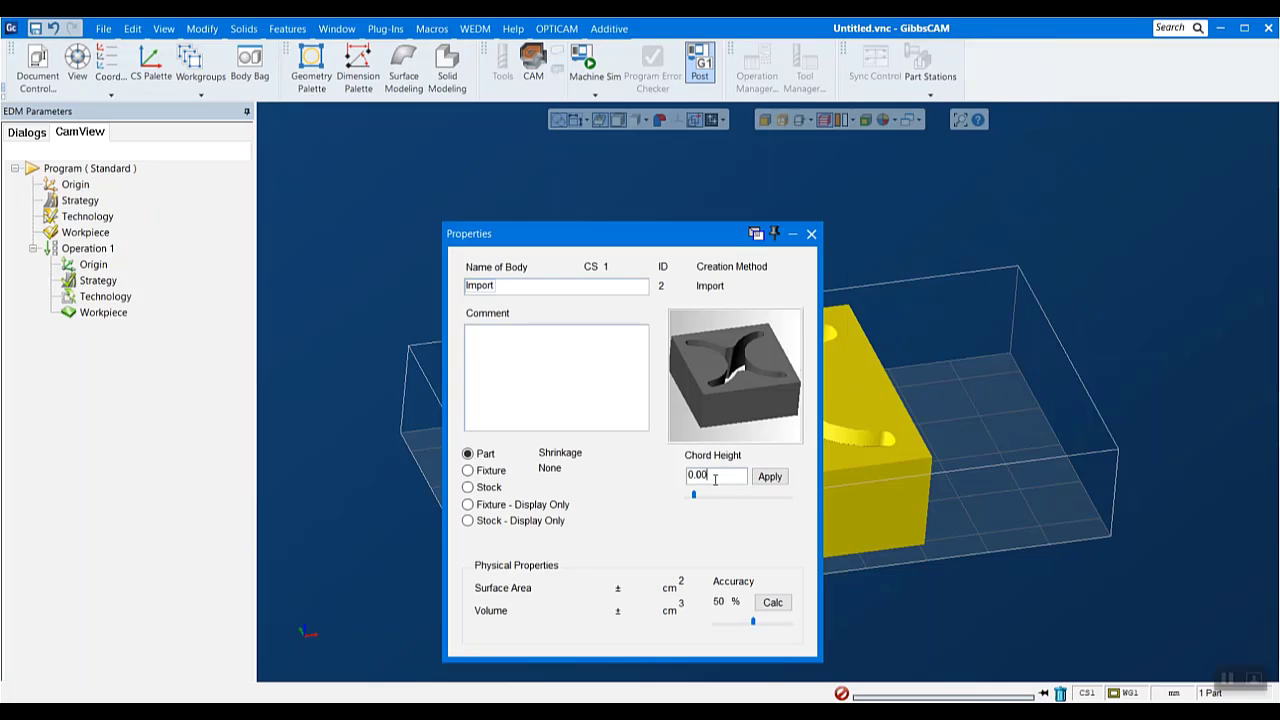
pyautogui.write('1')
pyautogui.click(769, 476)
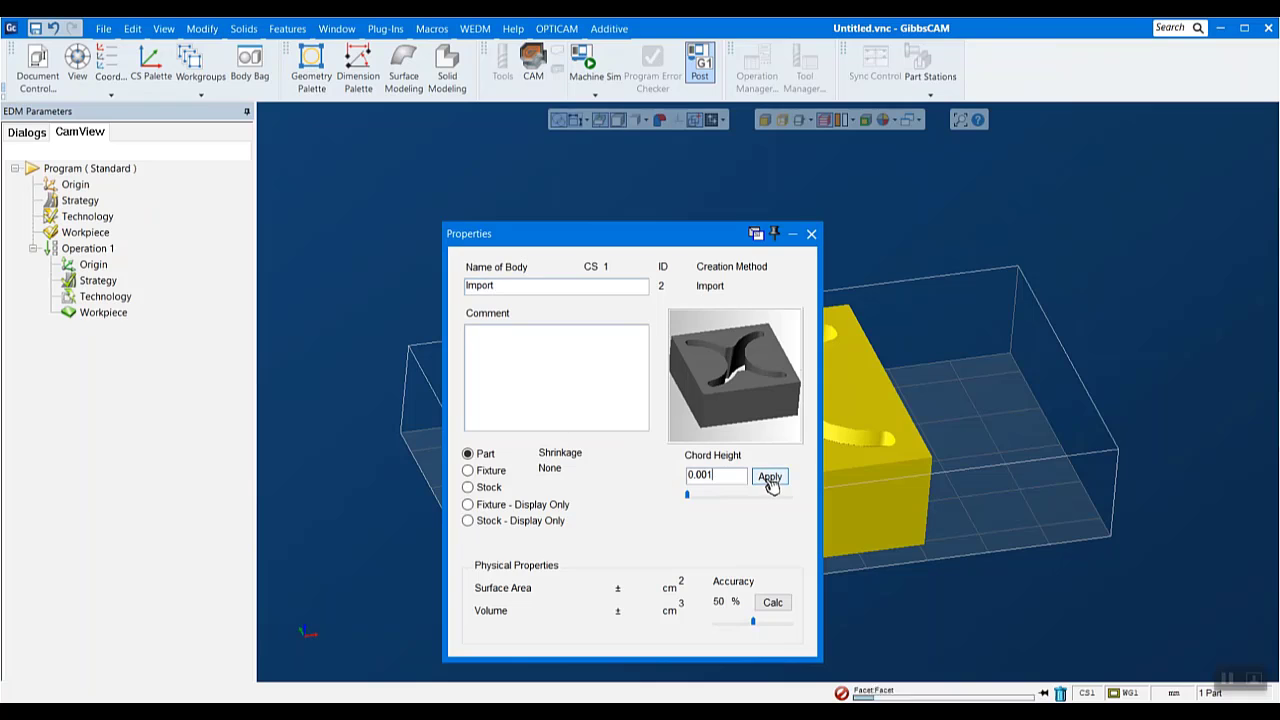
pyautogui.click(811, 235)
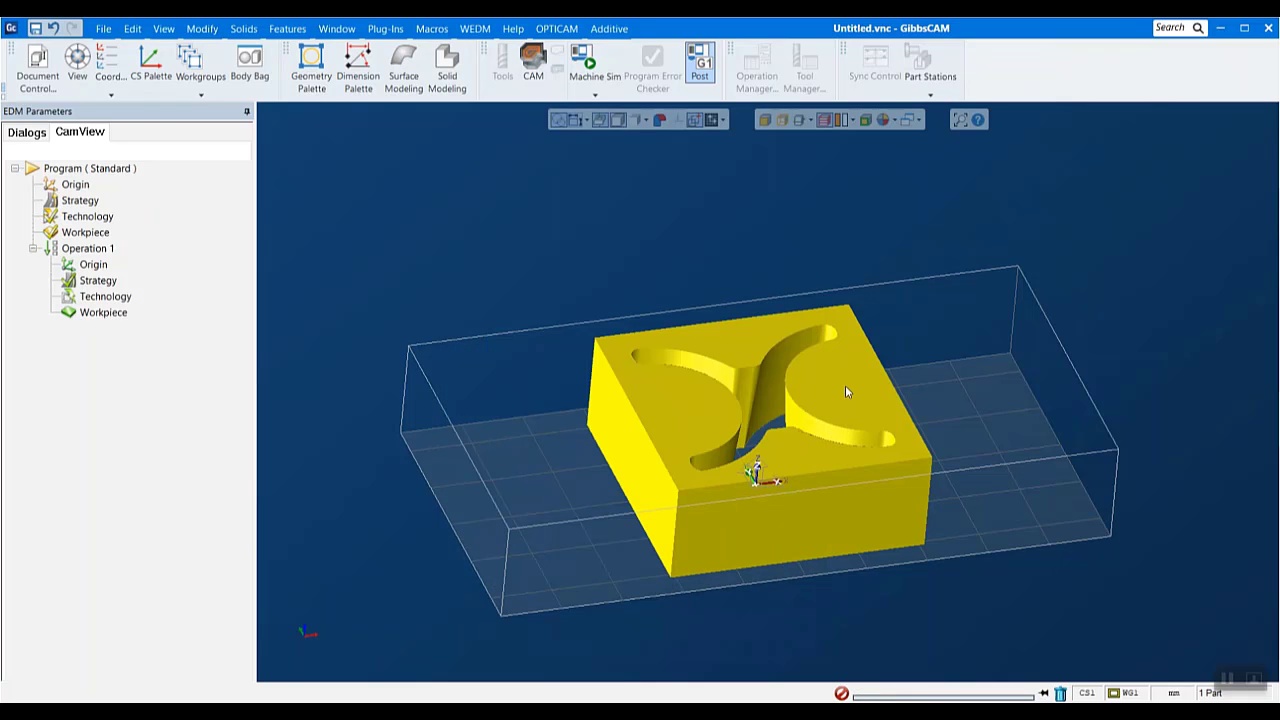
# - Deselect the solid and shrink-wrap the stock to fit the die block
pyautogui.moveTo(838, 387); pyautogui.dragTo(811, 453, button='middle')
pyautogui.click(975, 425)
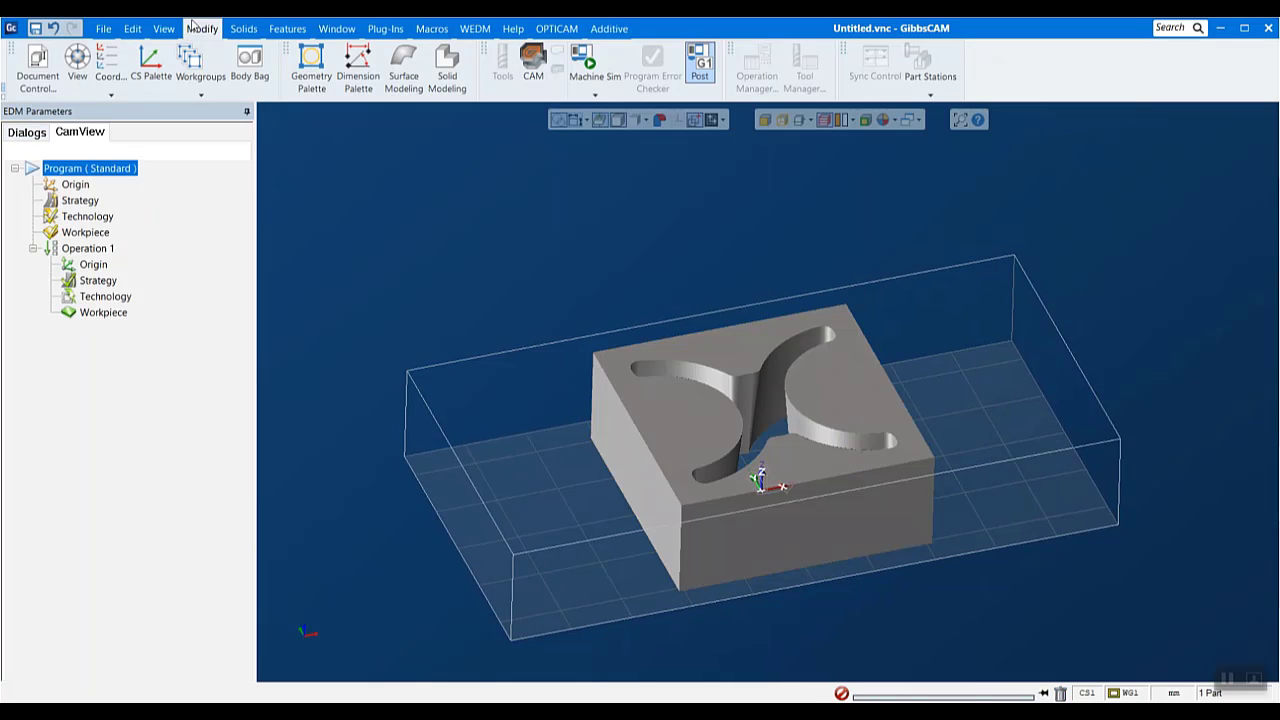
pyautogui.click(203, 30)
pyautogui.scroll(-3, 222, 670)
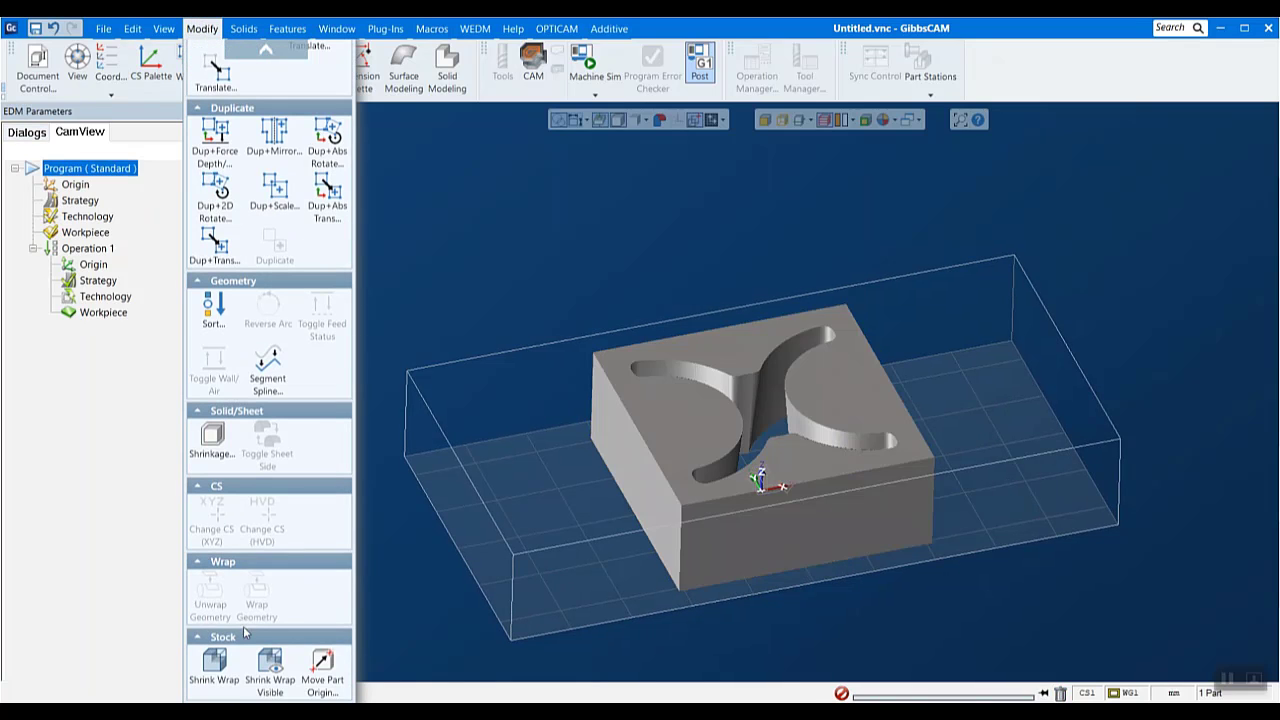
pyautogui.click(226, 677)
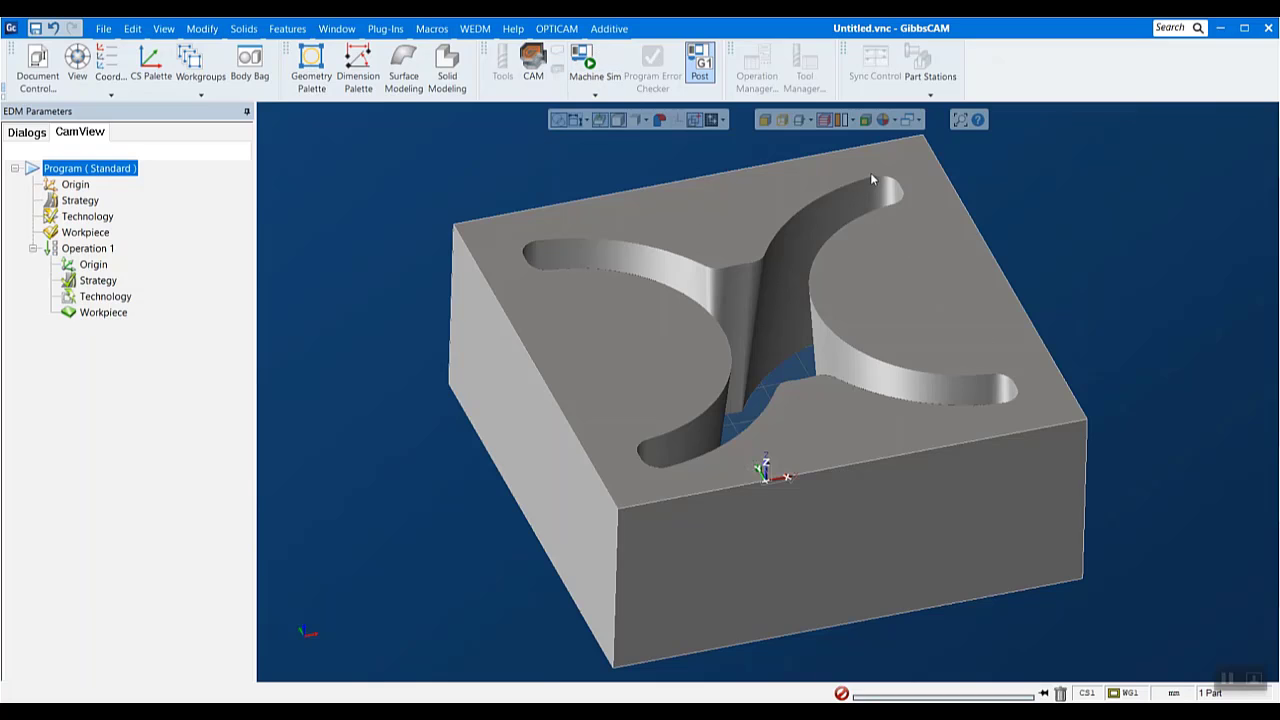
# - Create an OPTICAM feature from the X-shaped opening through manual feature recognition, picking the narrow flat wall at its neck, and accept it
pyautogui.click(305, 630)
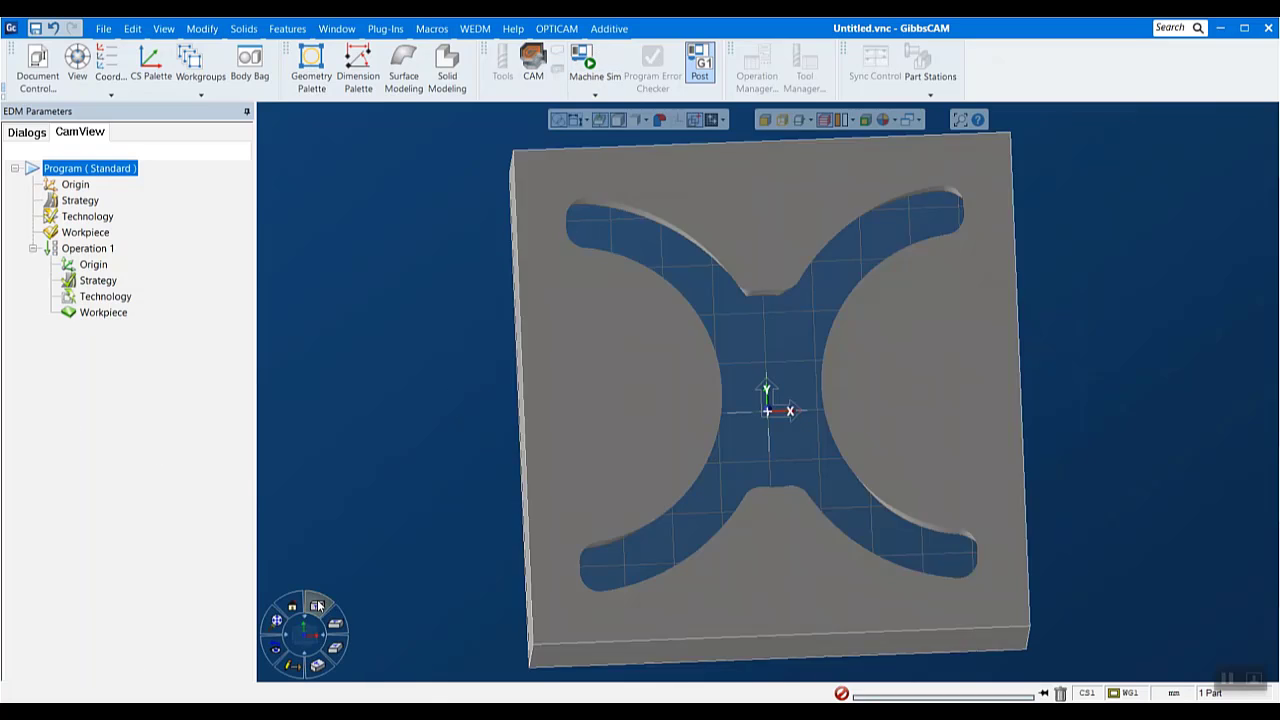
pyautogui.moveTo(260, 604)
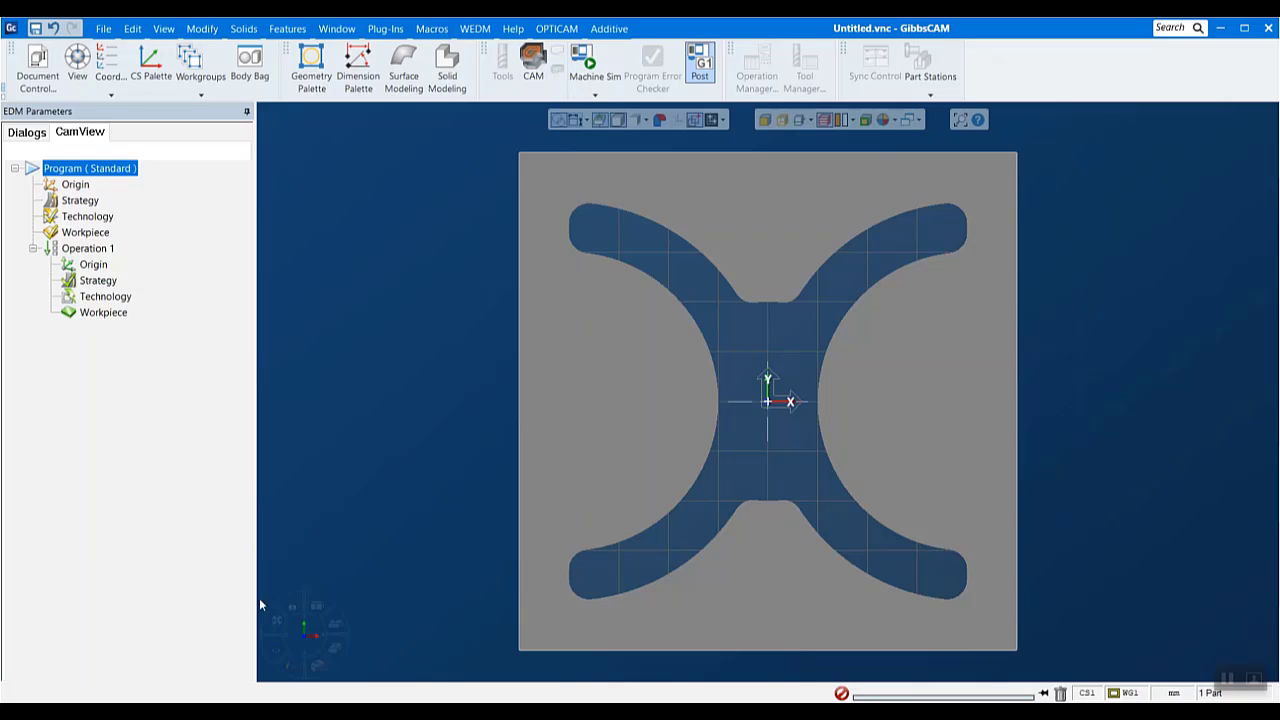
pyautogui.click(315, 607)
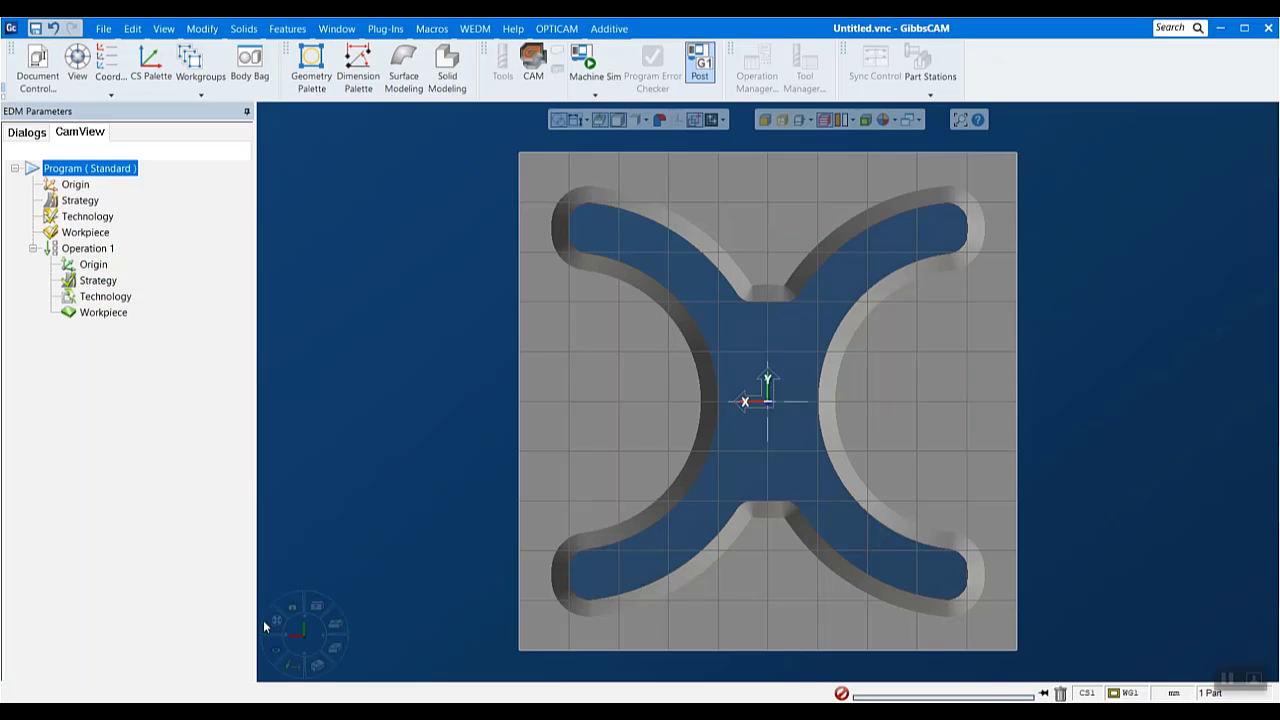
pyautogui.click(318, 607)
pyautogui.moveTo(940, 560); pyautogui.dragTo(833, 300, button='middle')
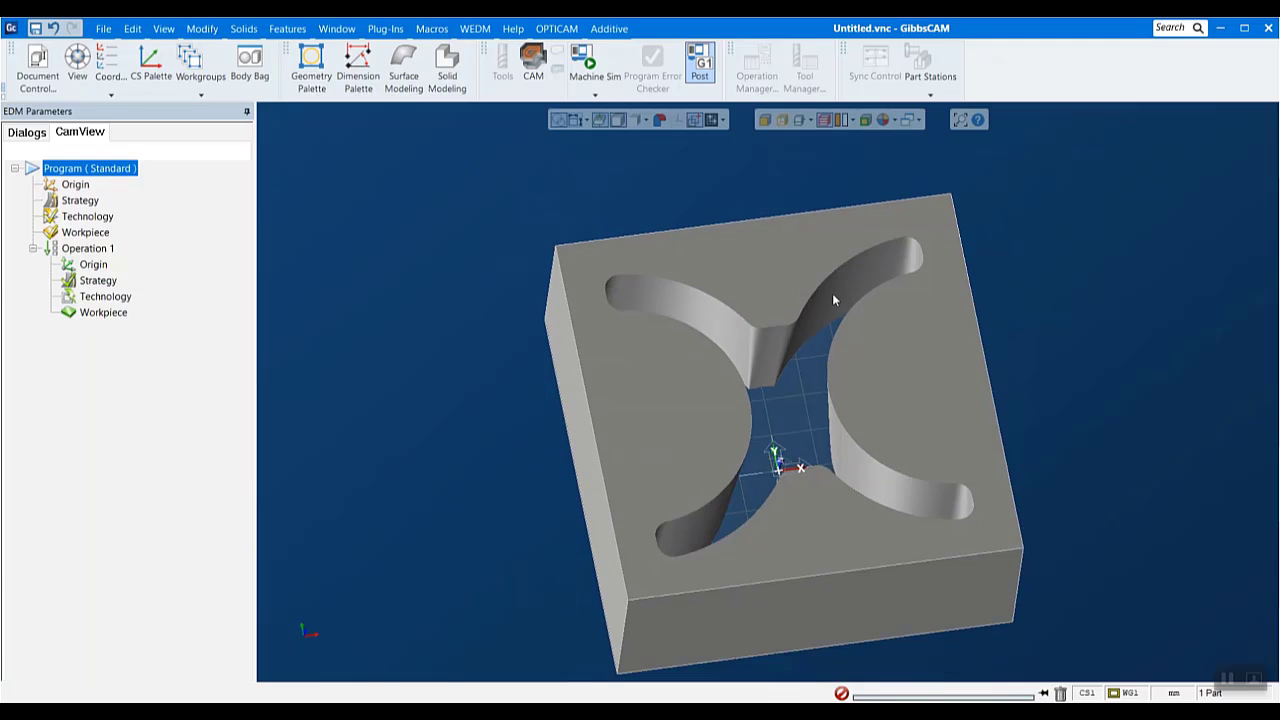
pyautogui.click(516, 30)
pyautogui.moveTo(554, 30)
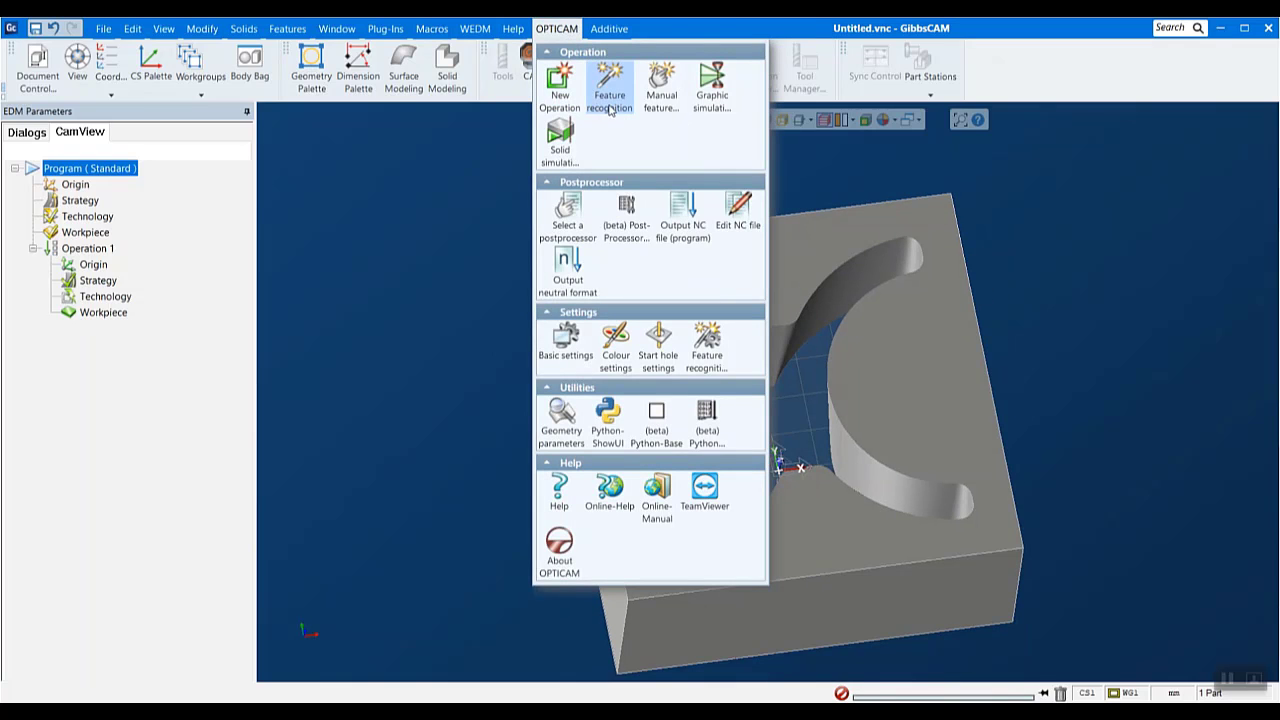
pyautogui.click(661, 96)
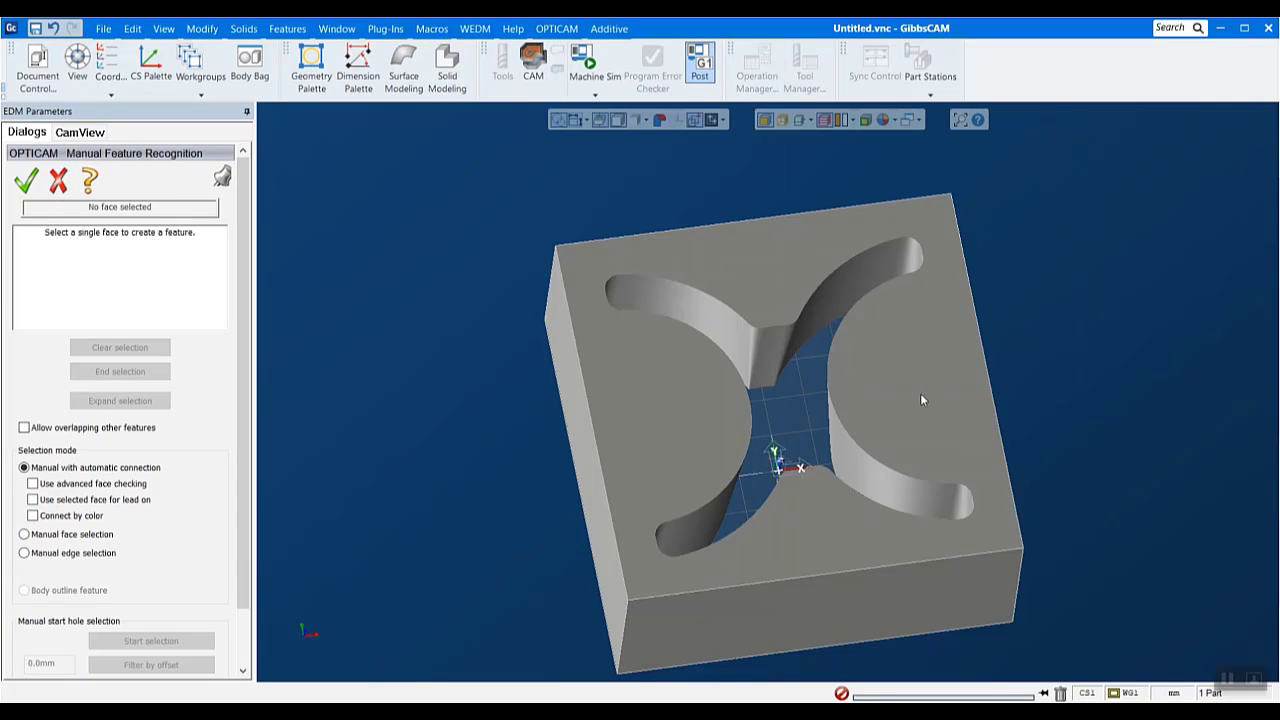
pyautogui.moveTo(897, 424); pyautogui.dragTo(820, 290, button='middle')
pyautogui.scroll(3, 790, 377)
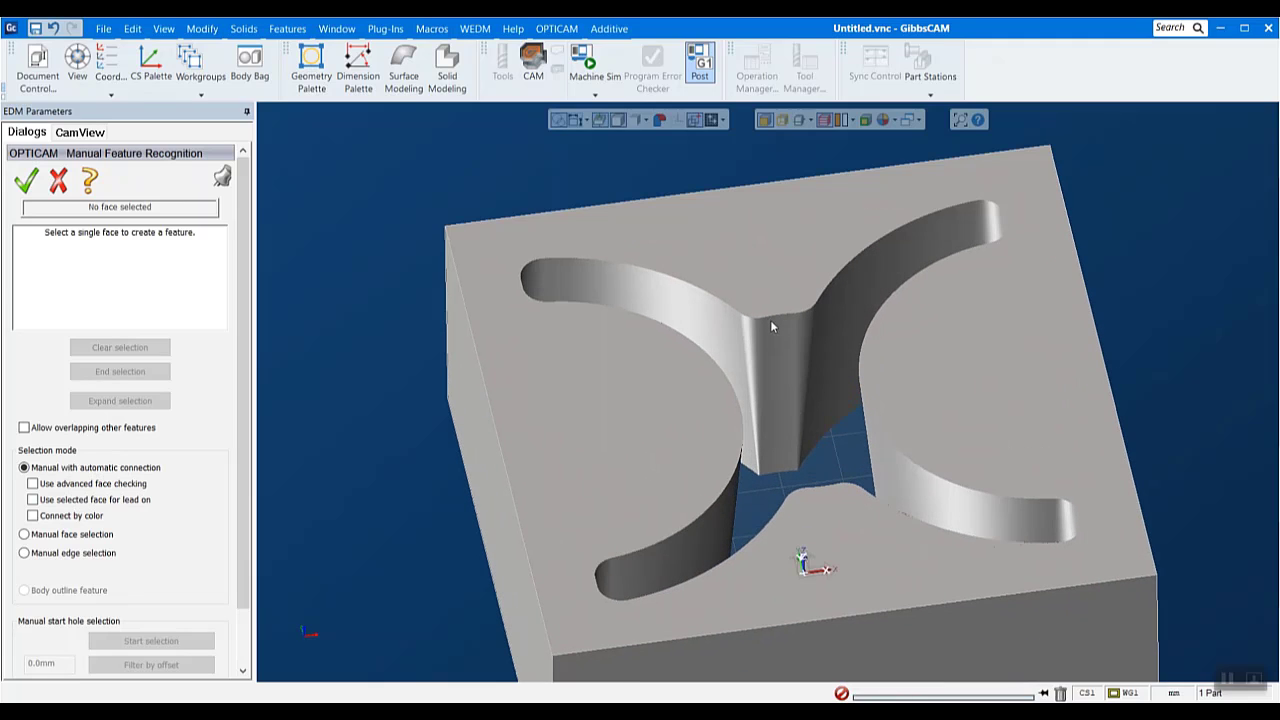
pyautogui.click(782, 326)
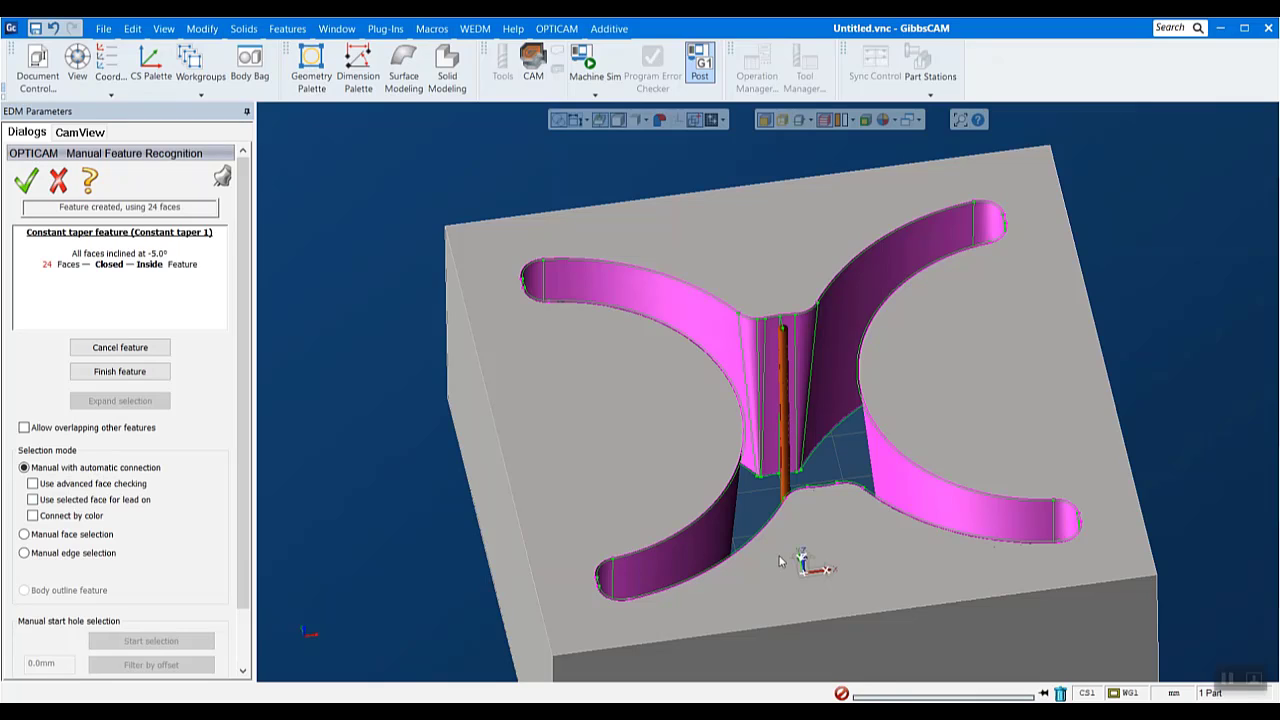
pyautogui.moveTo(601, 203); pyautogui.dragTo(867, 385, button='middle')
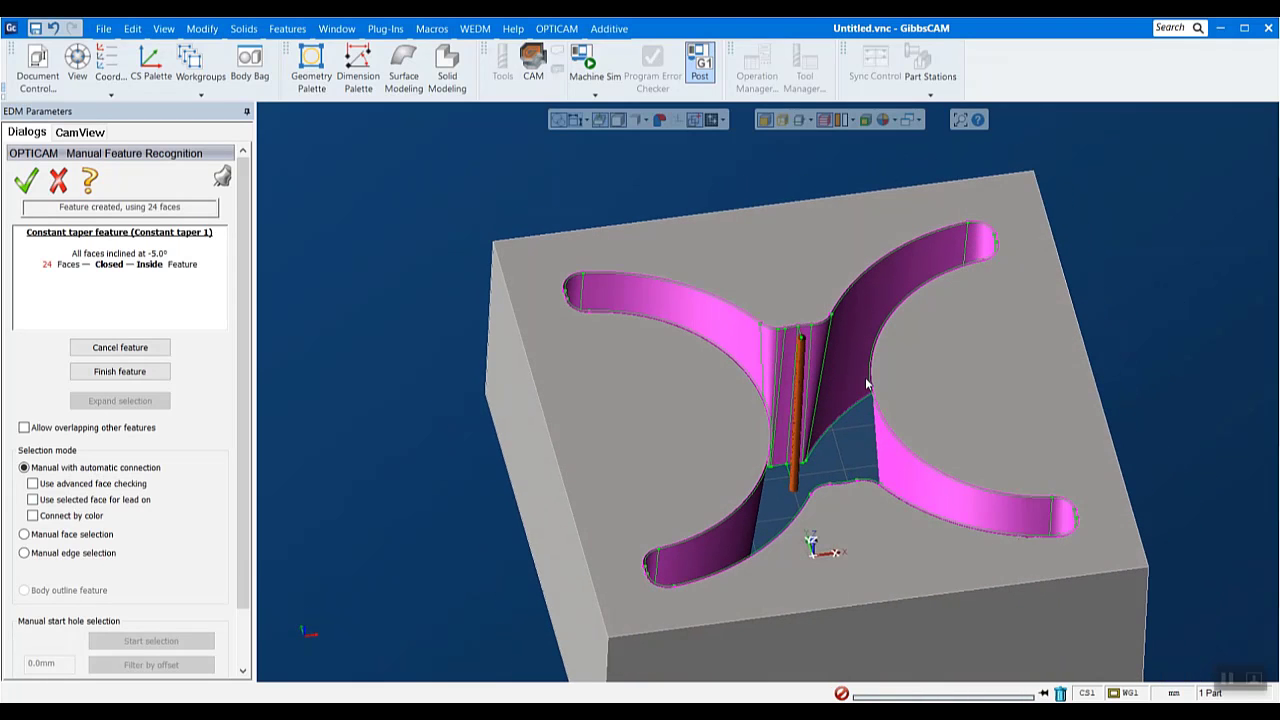
pyautogui.click(24, 186)
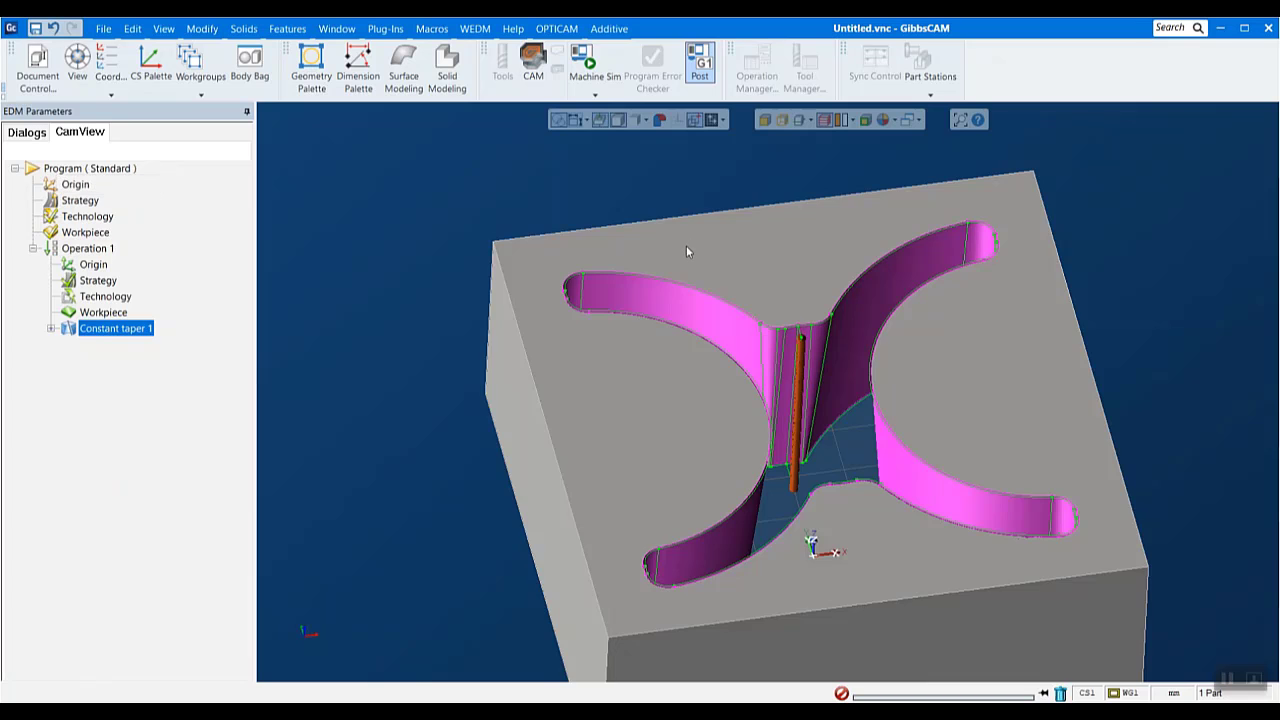
# - Select the Constant taper 1 feature and examine its highlighted walls and start hole on the block
pyautogui.moveTo(686, 245); pyautogui.dragTo(764, 390, button='middle')
pyautogui.scroll(-3, 1160, 474)
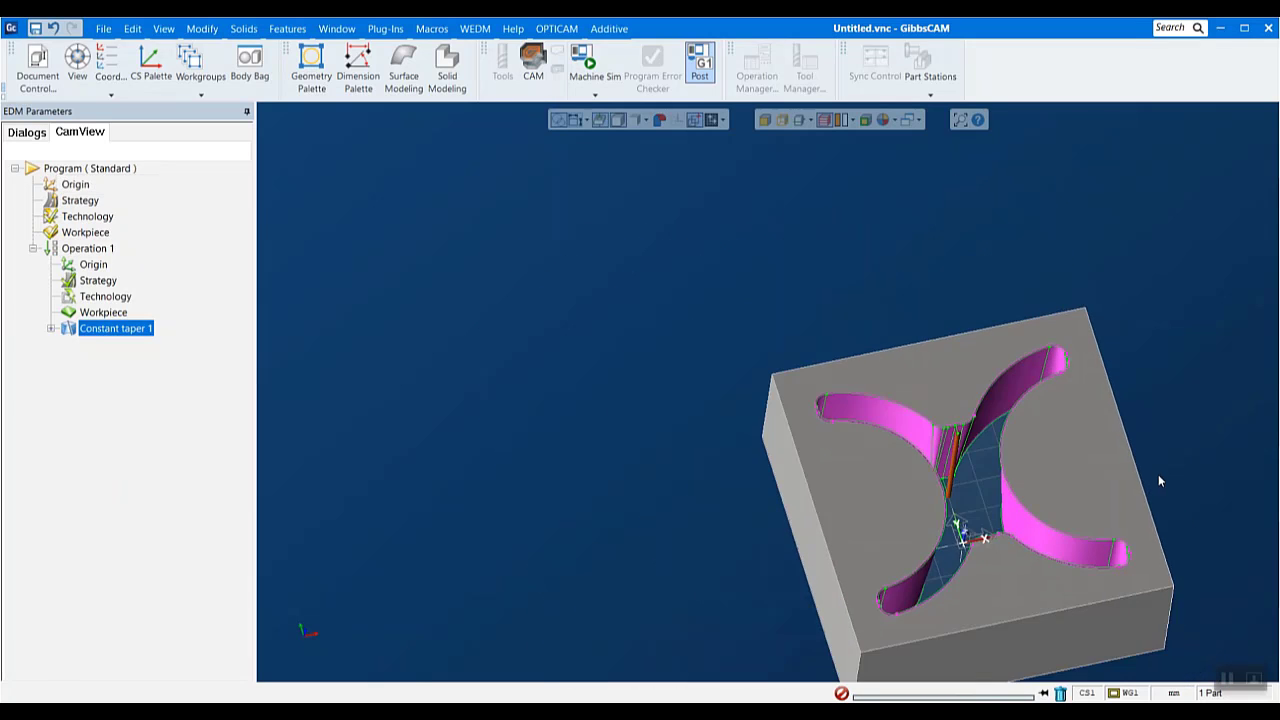
pyautogui.moveTo(1158, 475); pyautogui.dragTo(1114, 517, button='middle')
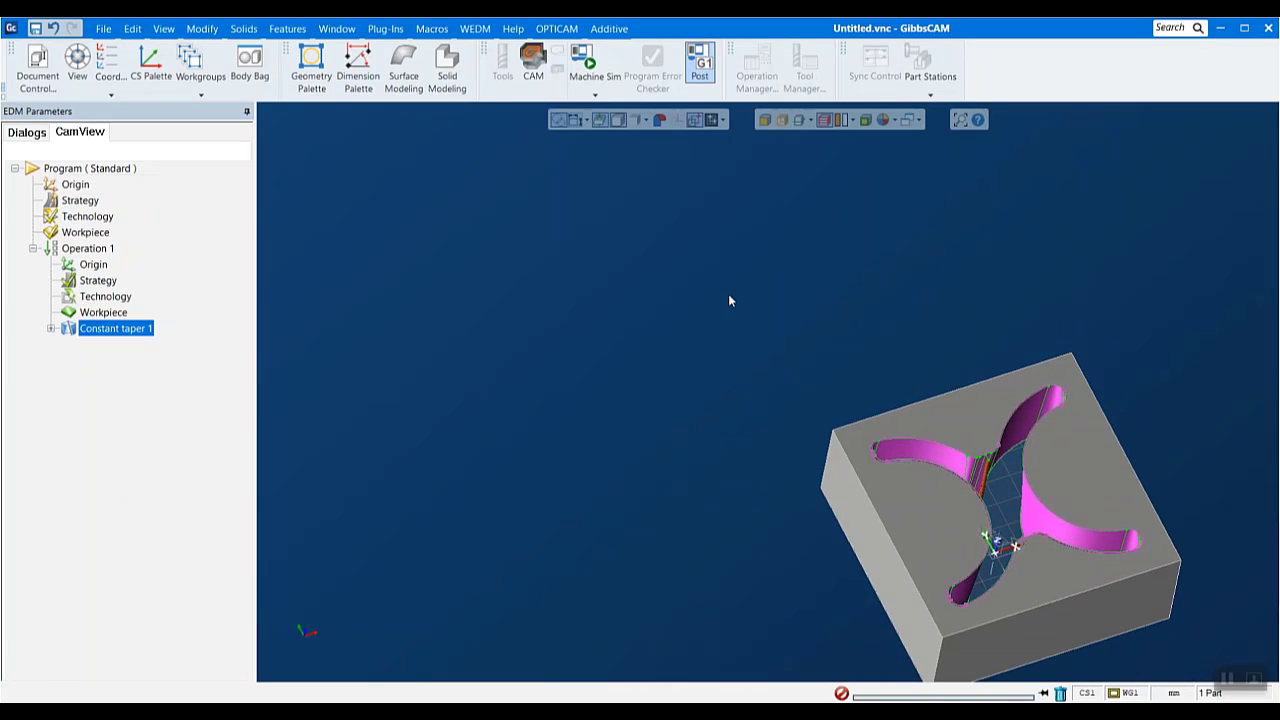
pyautogui.moveTo(730, 297); pyautogui.dragTo(1276, 681)
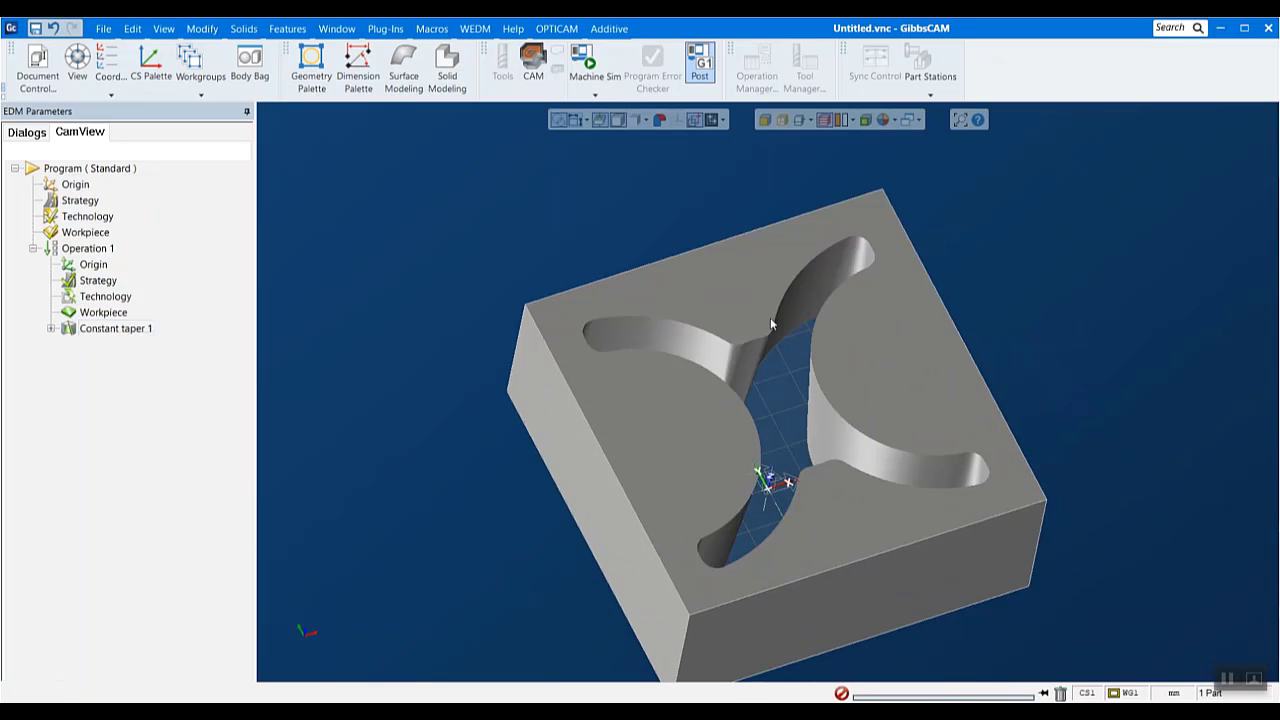
pyautogui.click(116, 330)
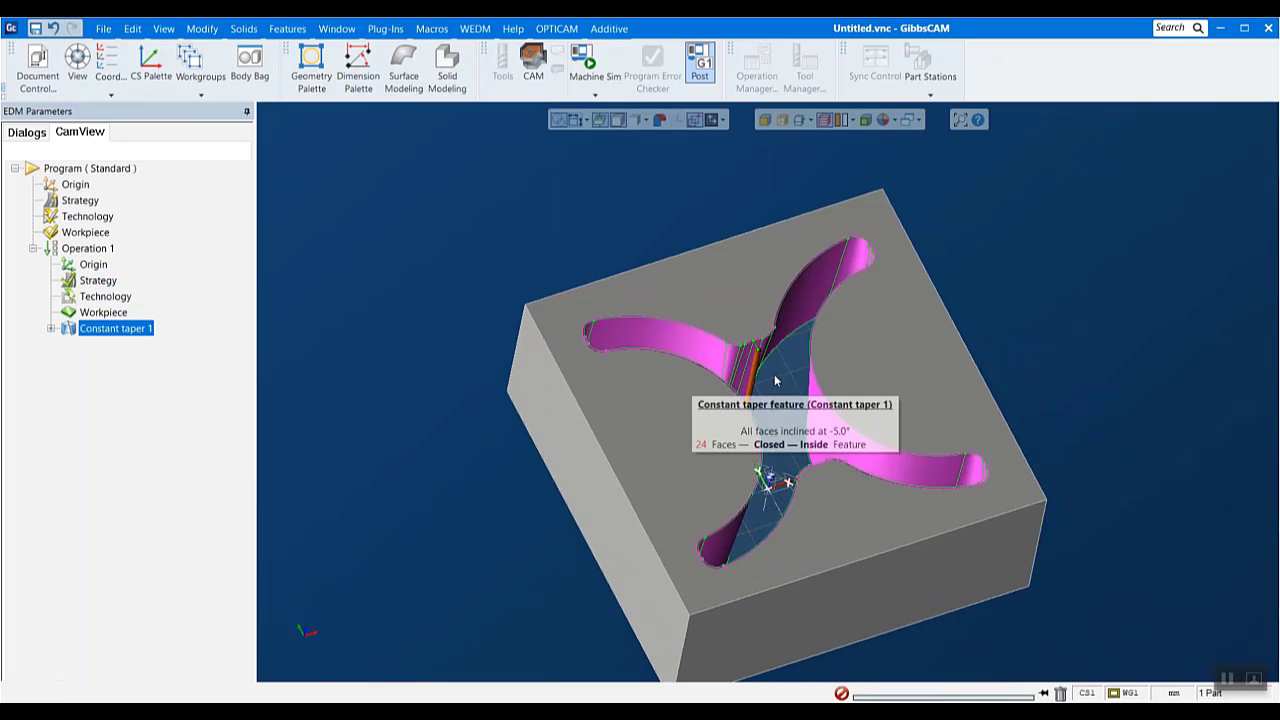
pyautogui.scroll(3, 815, 342)
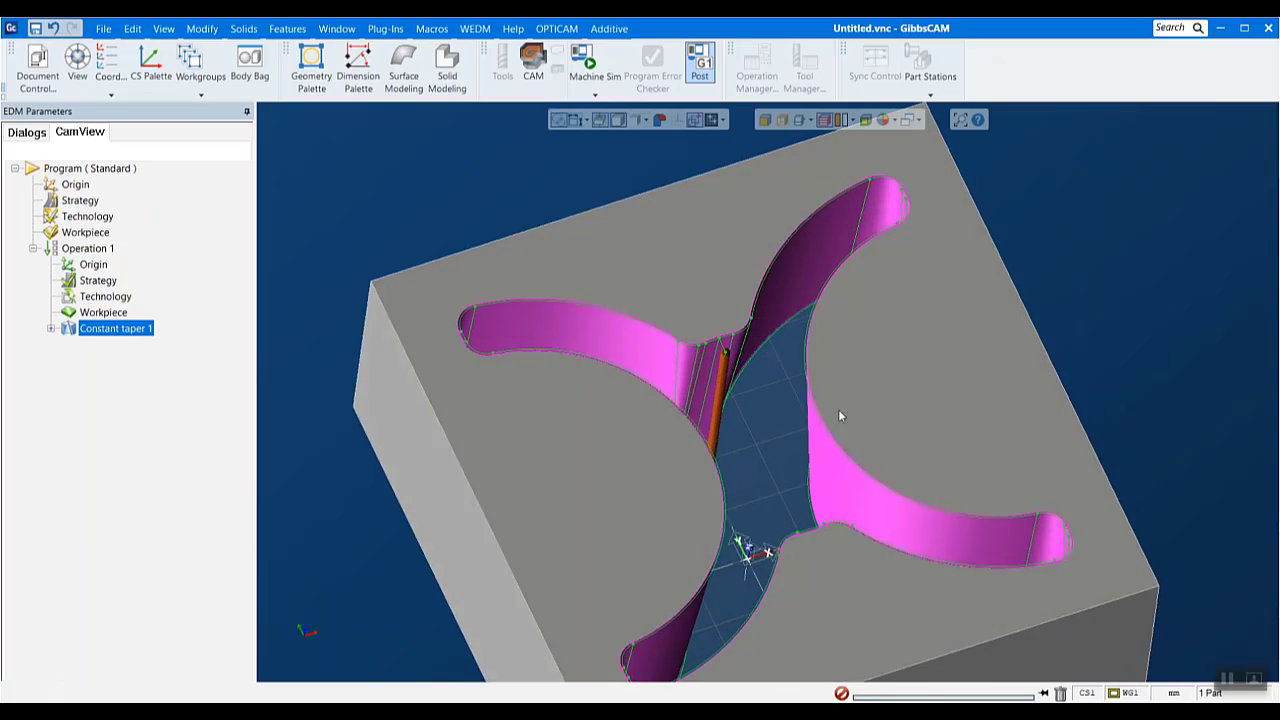
pyautogui.moveTo(840, 416); pyautogui.dragTo(756, 447, button='middle')
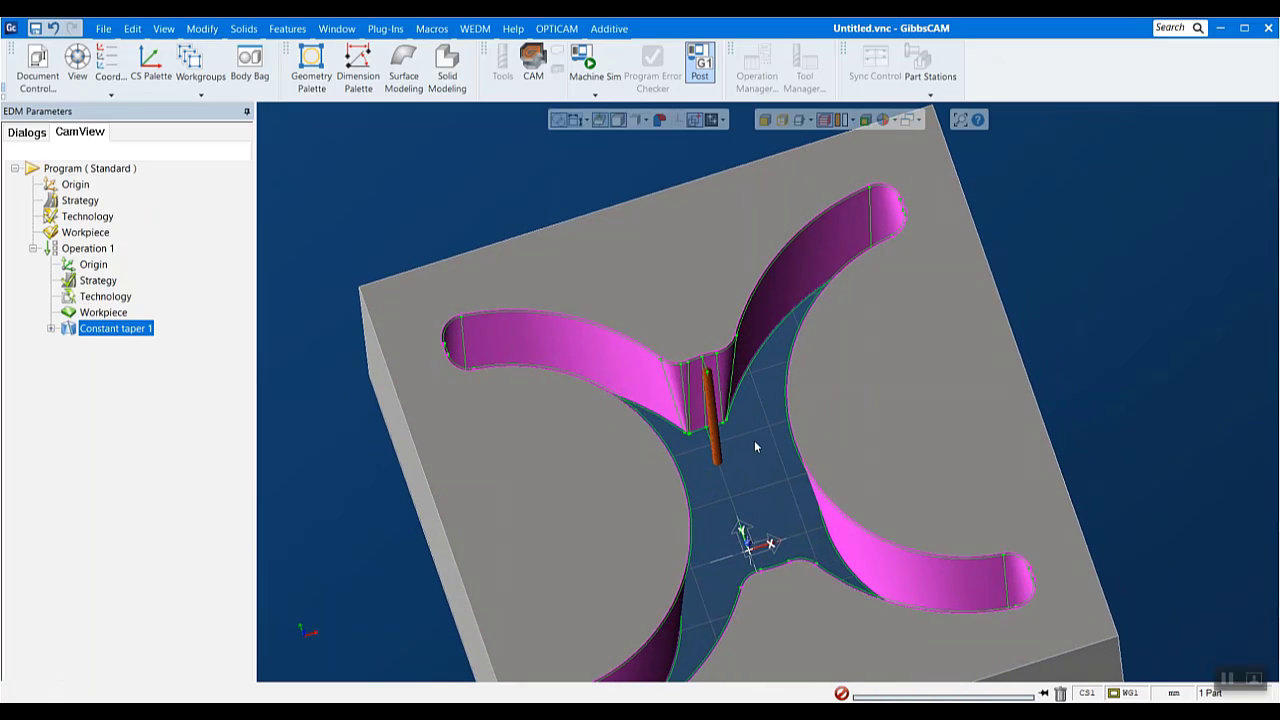
# - Run the graphic simulation of Operation 1 at increased speed, watch the wire cut the tapered opening to the end, and close the simulation
pyautogui.click(88, 248)
pyautogui.rightClick(88, 248)
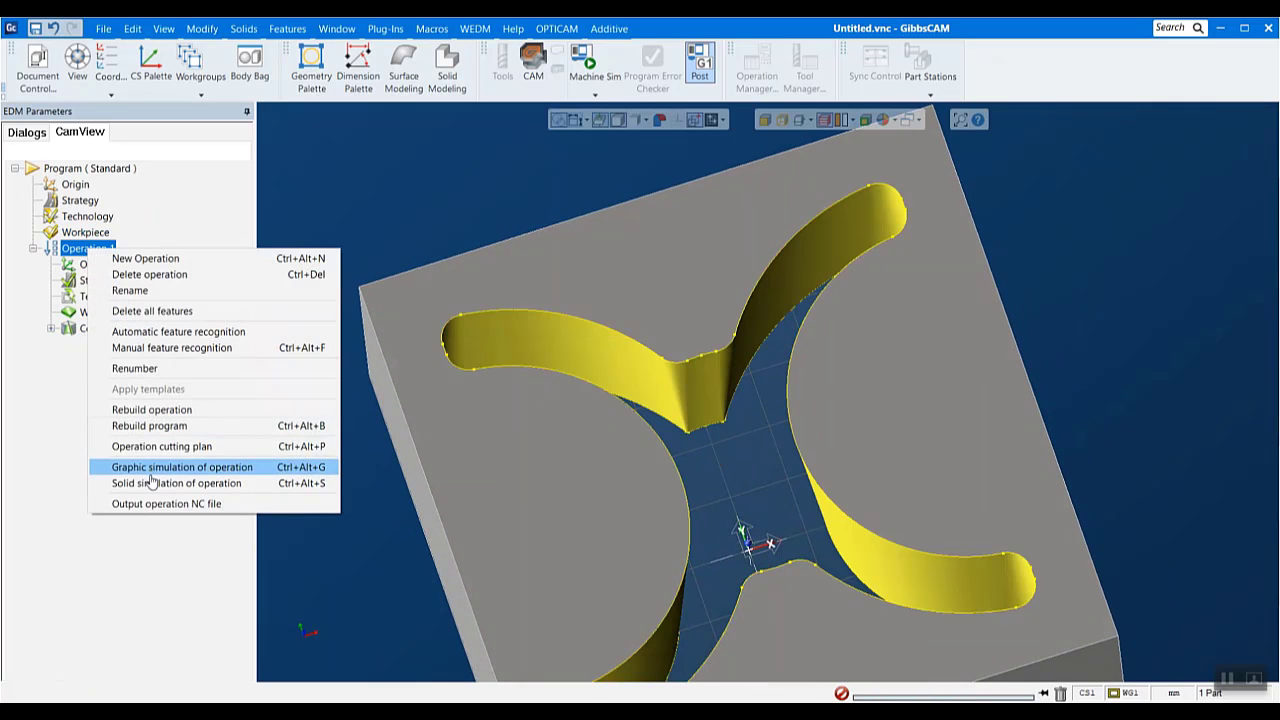
pyautogui.click(150, 467)
pyautogui.moveTo(710, 489); pyautogui.dragTo(731, 346, button='middle')
pyautogui.scroll(-2, 731, 346)
pyautogui.click(93, 246)
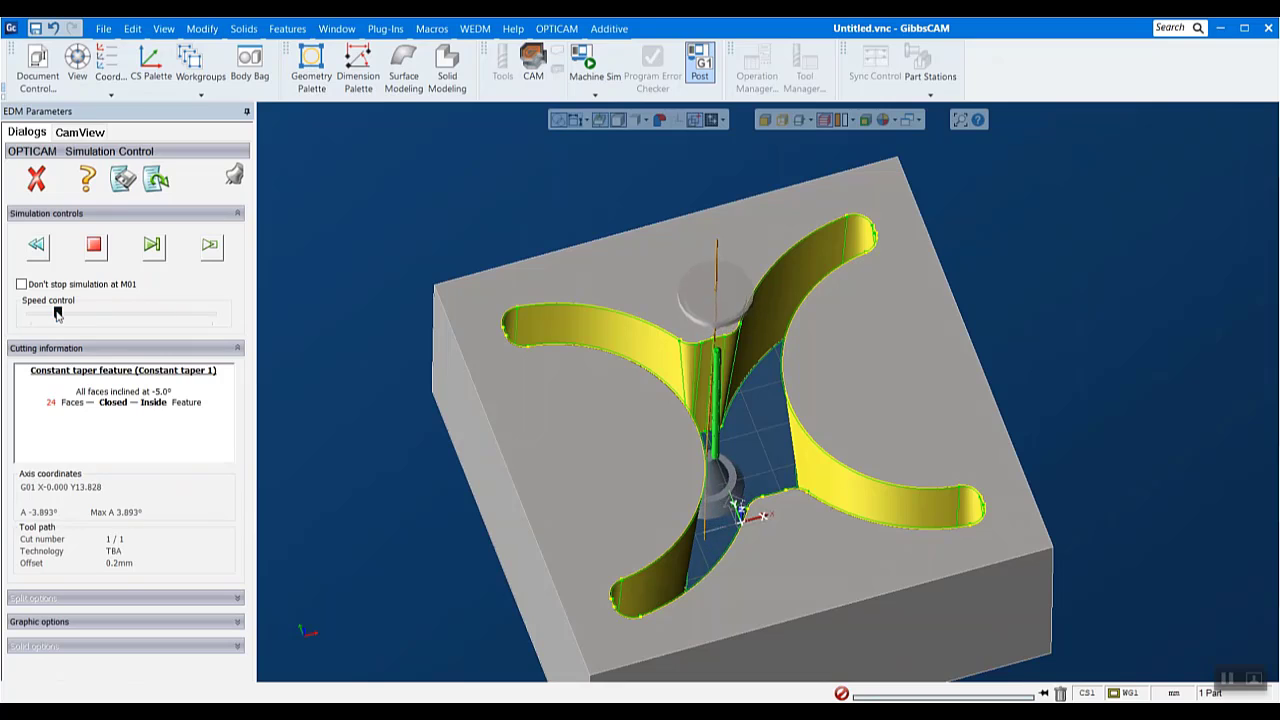
pyautogui.moveTo(57, 310); pyautogui.dragTo(65, 312)
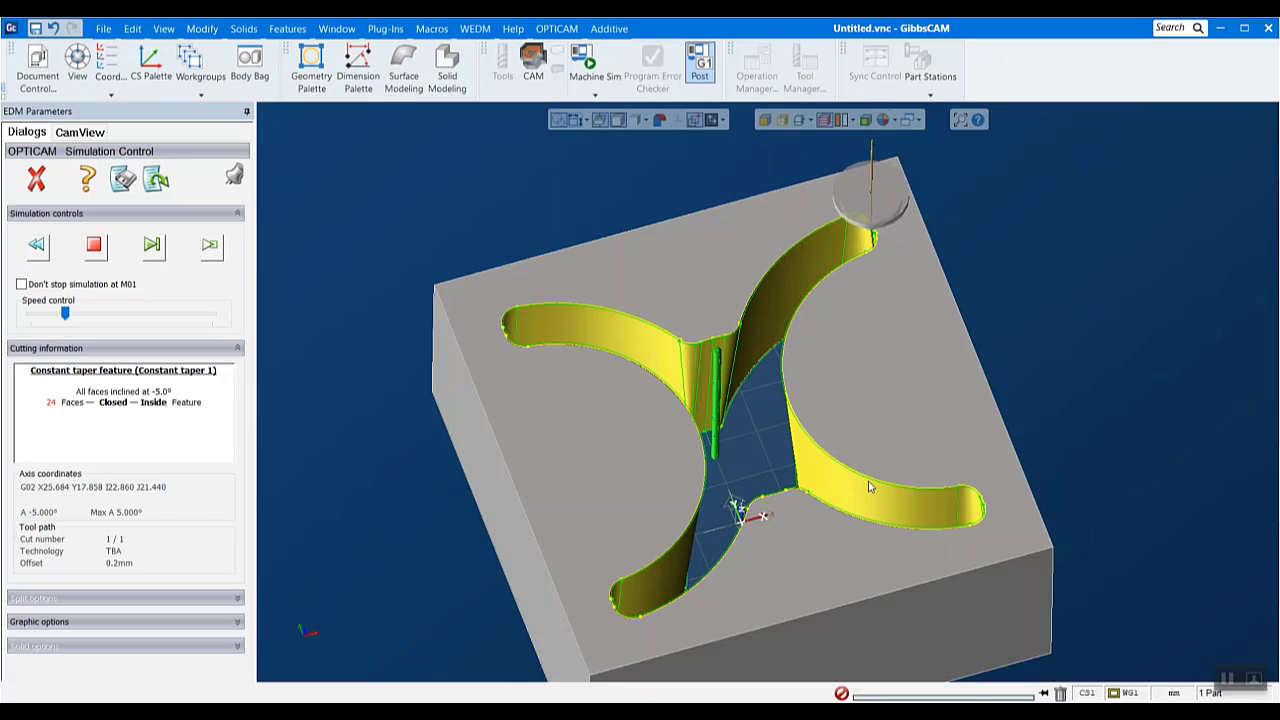
pyautogui.moveTo(632, 484); pyautogui.dragTo(712, 585, button='middle')
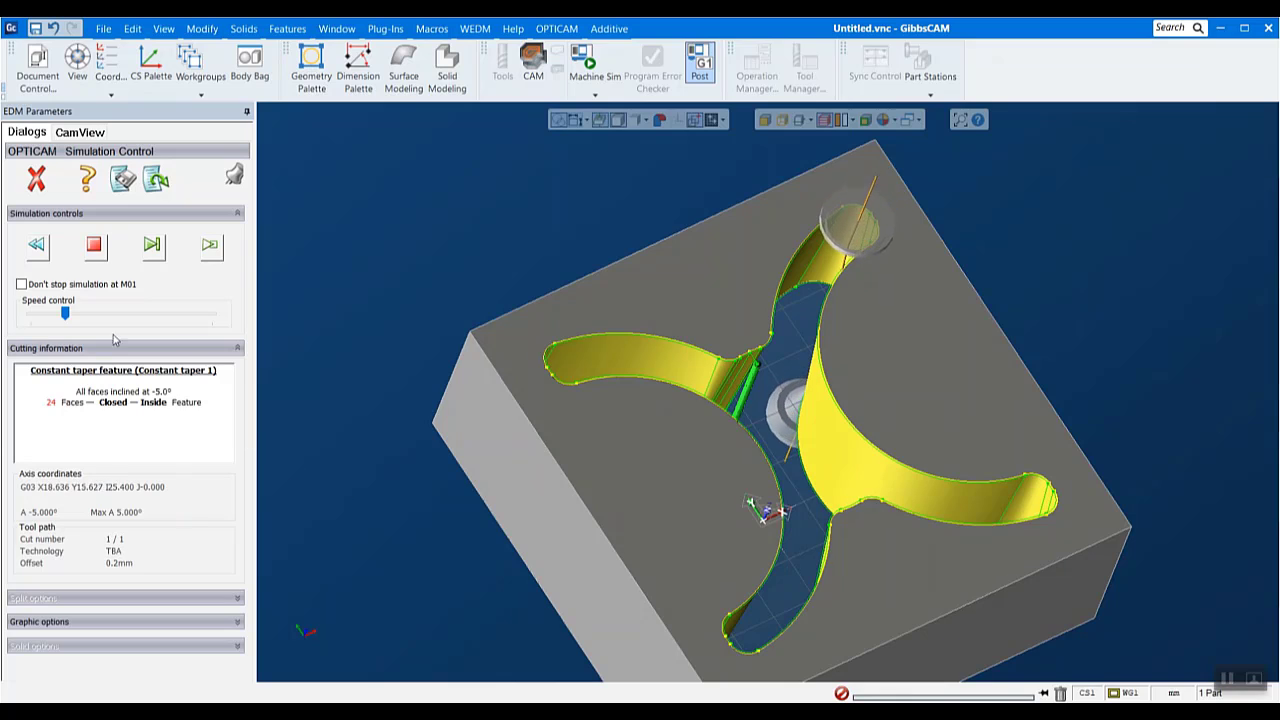
pyautogui.moveTo(65, 313); pyautogui.dragTo(82, 313)
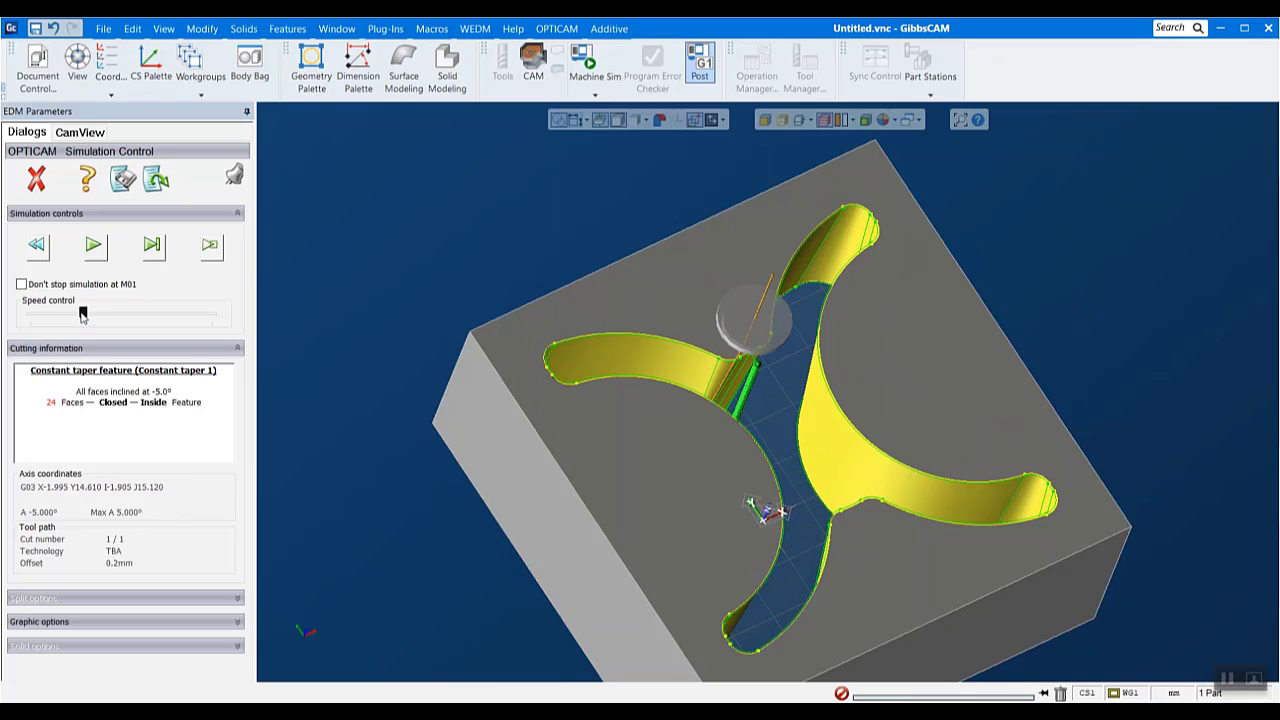
pyautogui.moveTo(394, 563); pyautogui.dragTo(495, 350, button='middle')
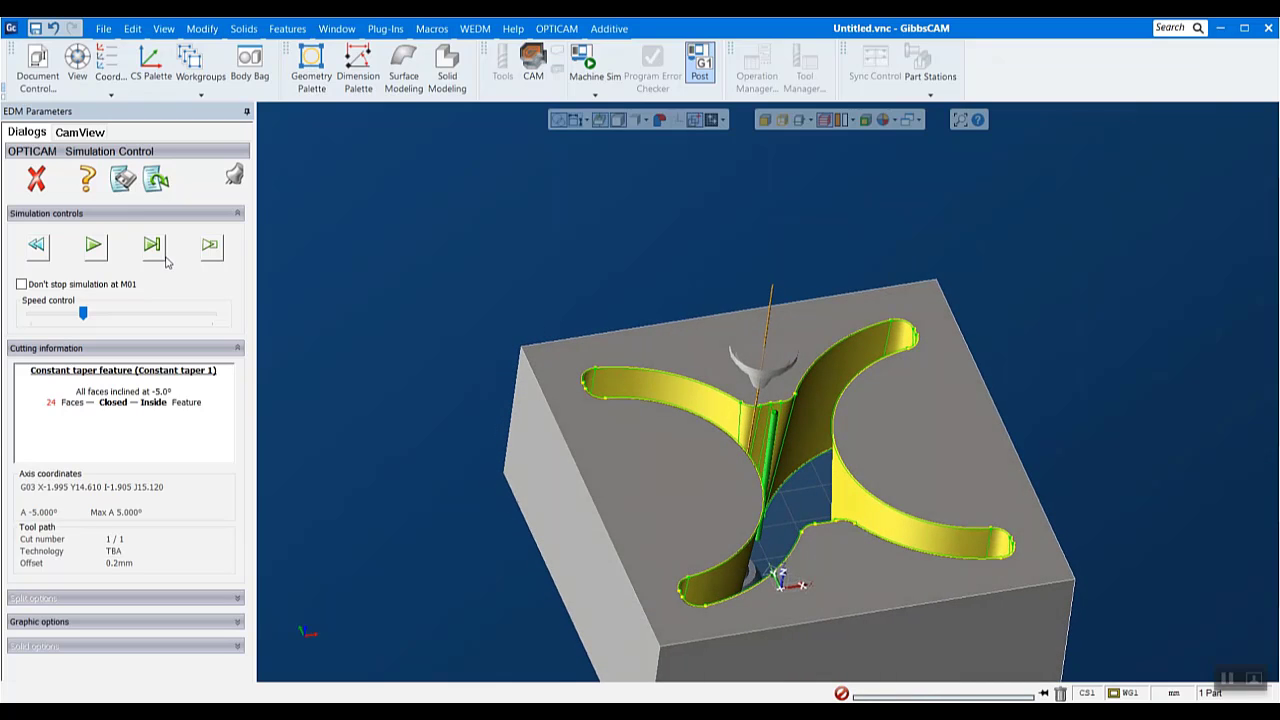
pyautogui.click(94, 246)
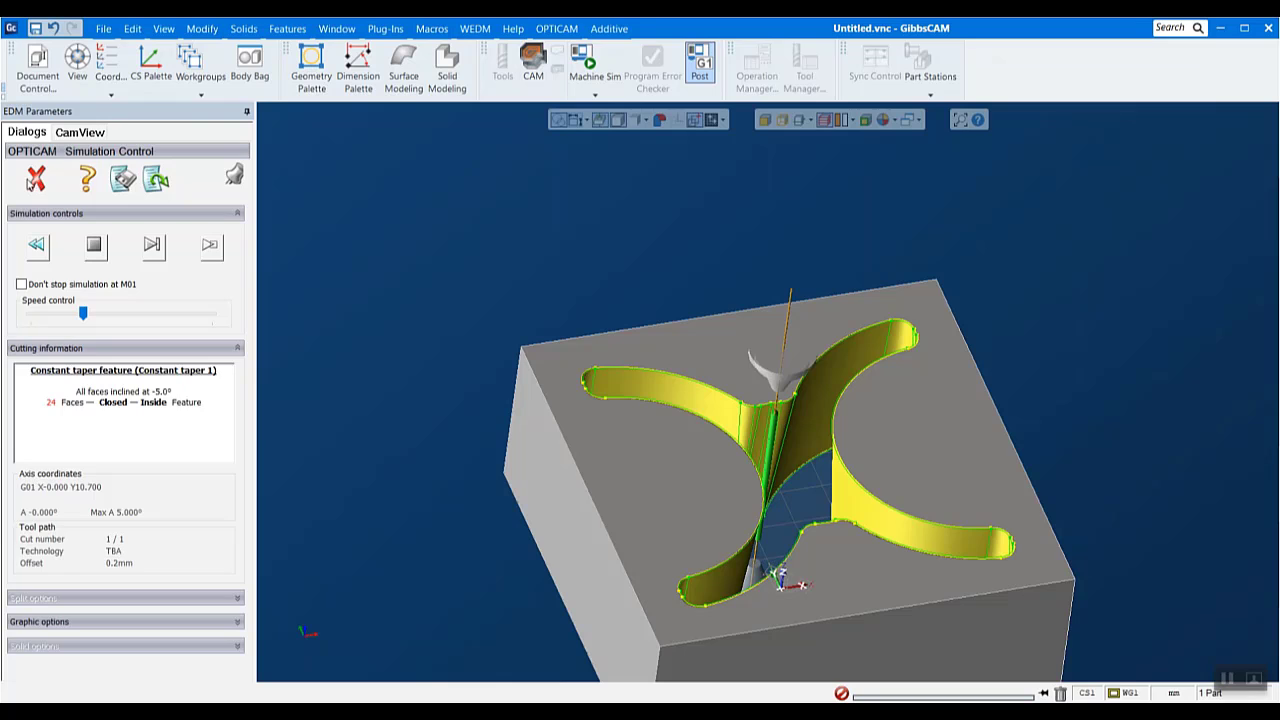
pyautogui.click(35, 178)
pyautogui.scroll(-2, 1222, 520)
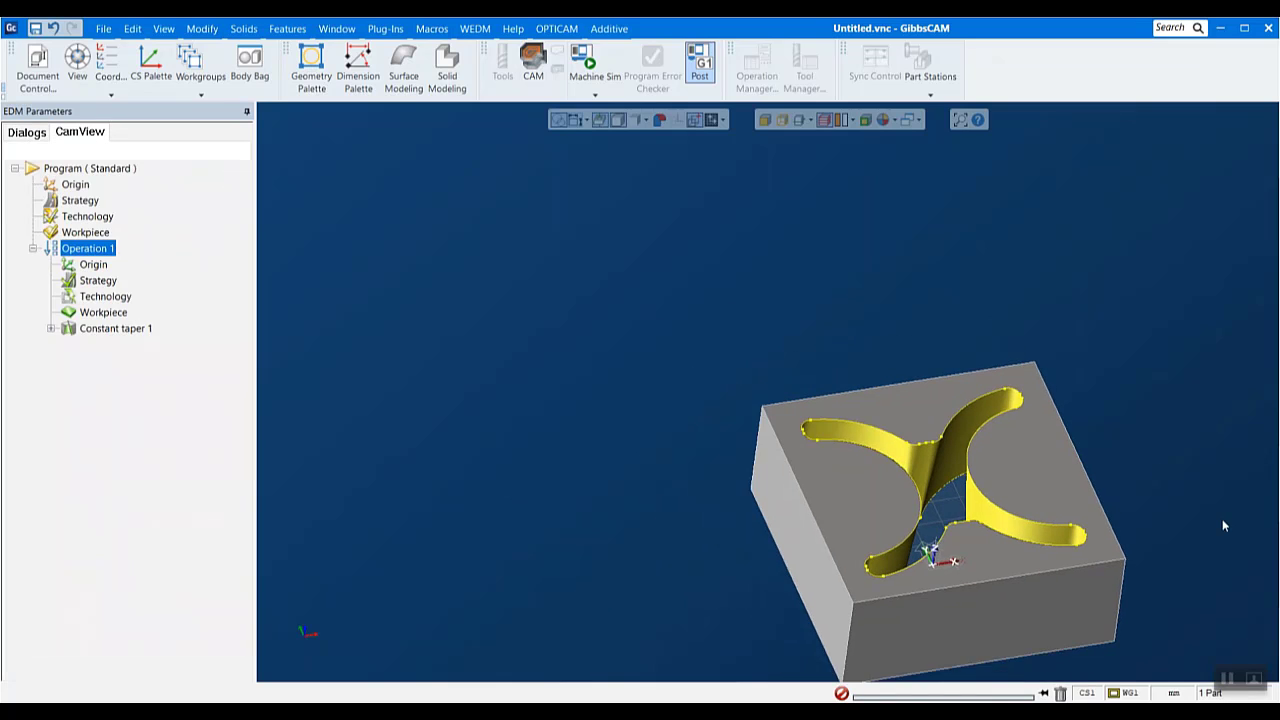
pyautogui.scroll(3, 1221, 518)
pyautogui.moveTo(1092, 541); pyautogui.dragTo(1030, 453, button='middle')
pyautogui.scroll(-2, 1031, 462)
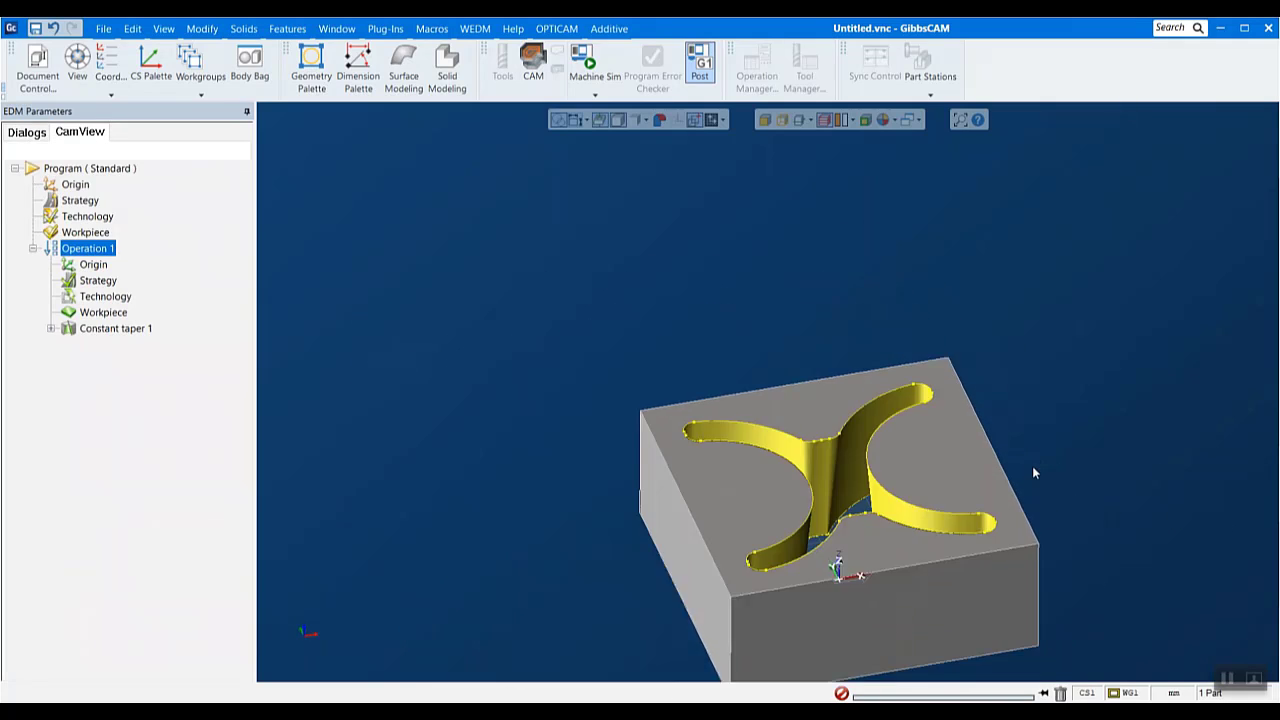
pyautogui.moveTo(612, 342); pyautogui.dragTo(1154, 688)
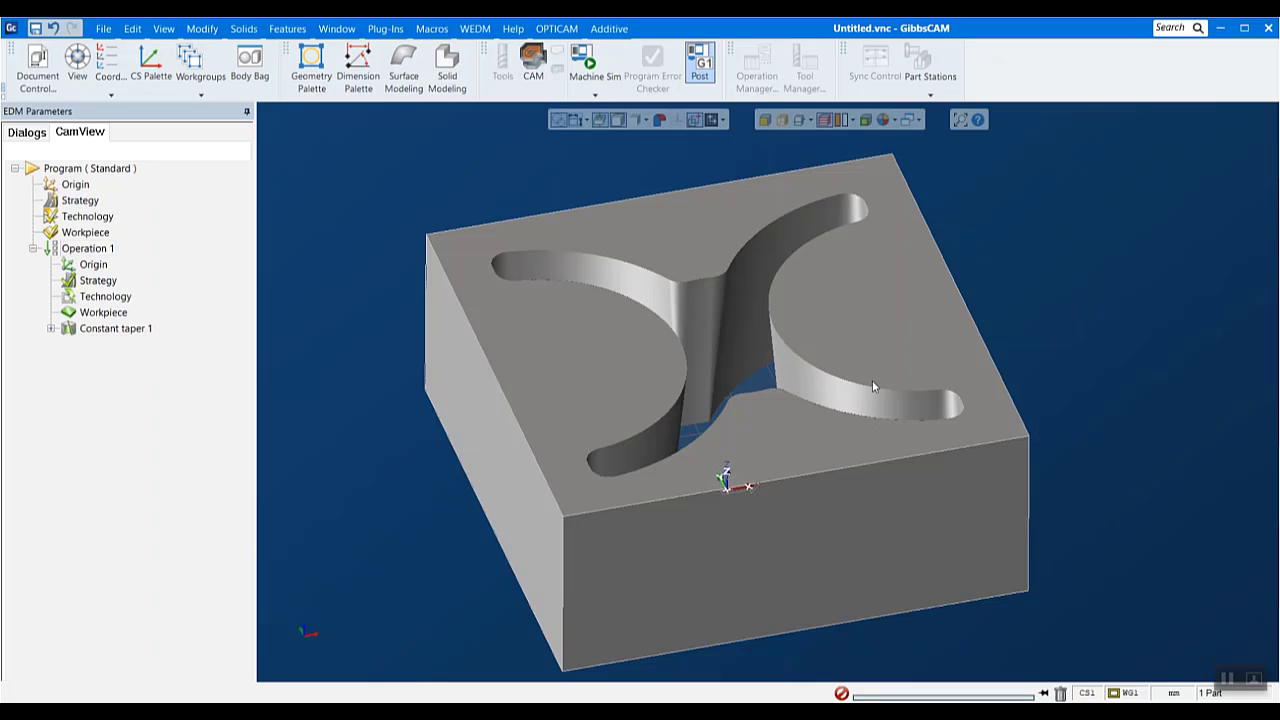
# - Load the MITSUBISHI postprocessor for the program and accept the Soft Brass 0.25 mm, Steel, 10.0 mm technology record with 3 cuts
pyautogui.click(548, 30)
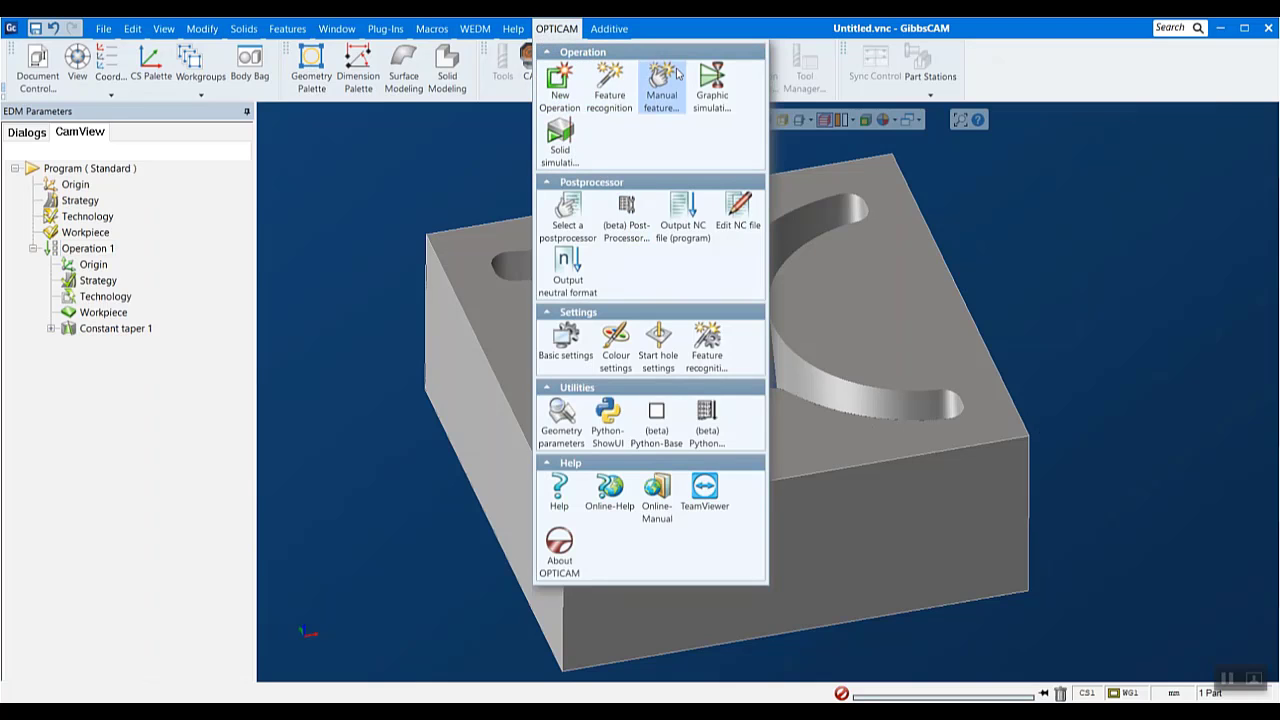
pyautogui.click(566, 212)
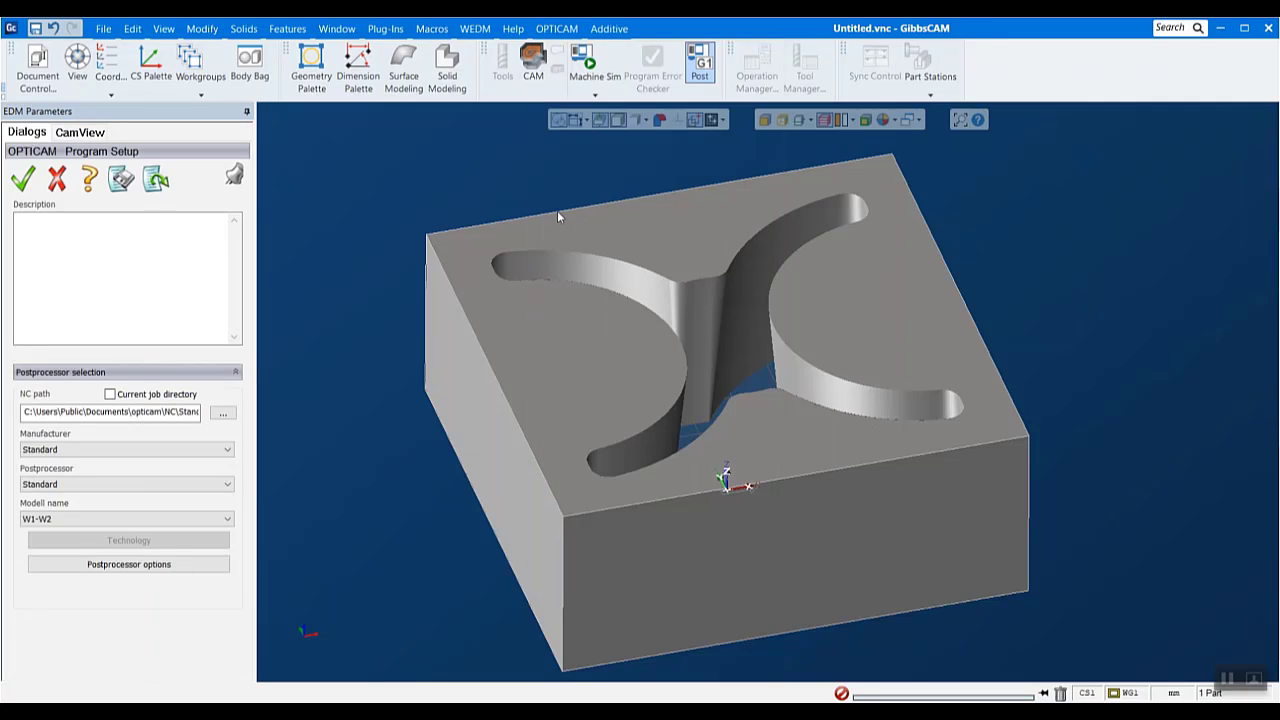
pyautogui.click(153, 461)
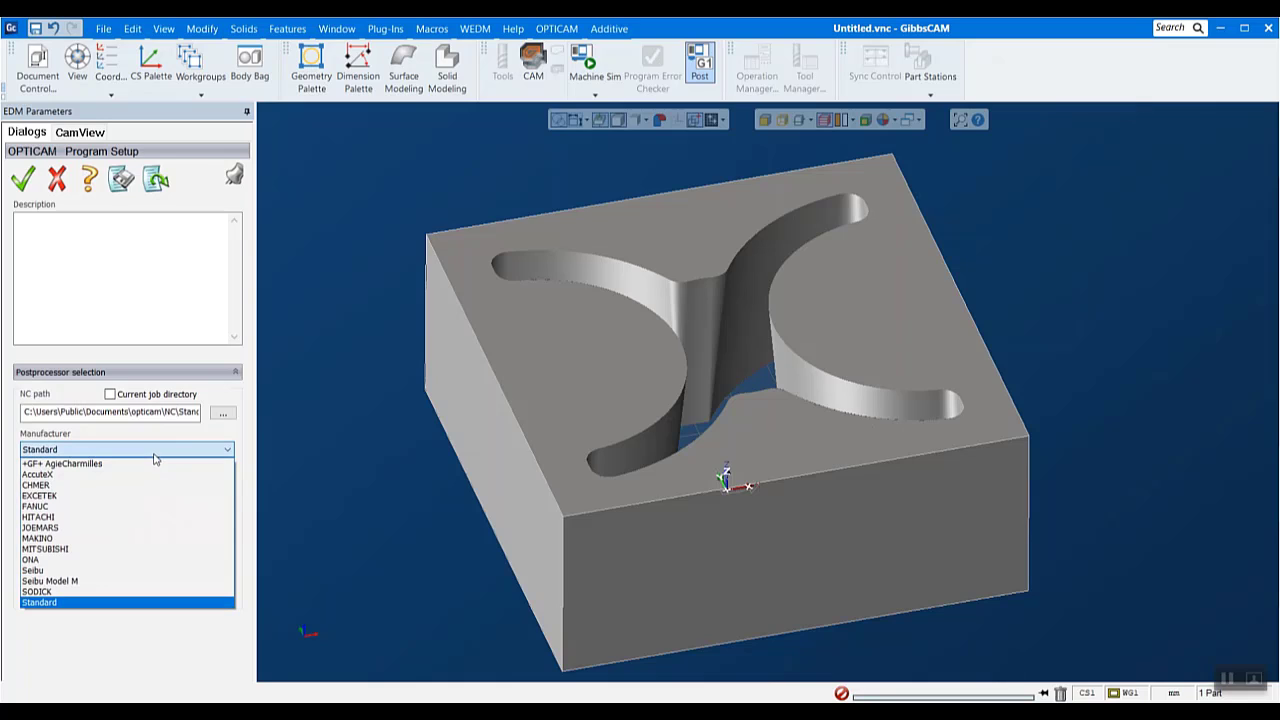
pyautogui.click(48, 549)
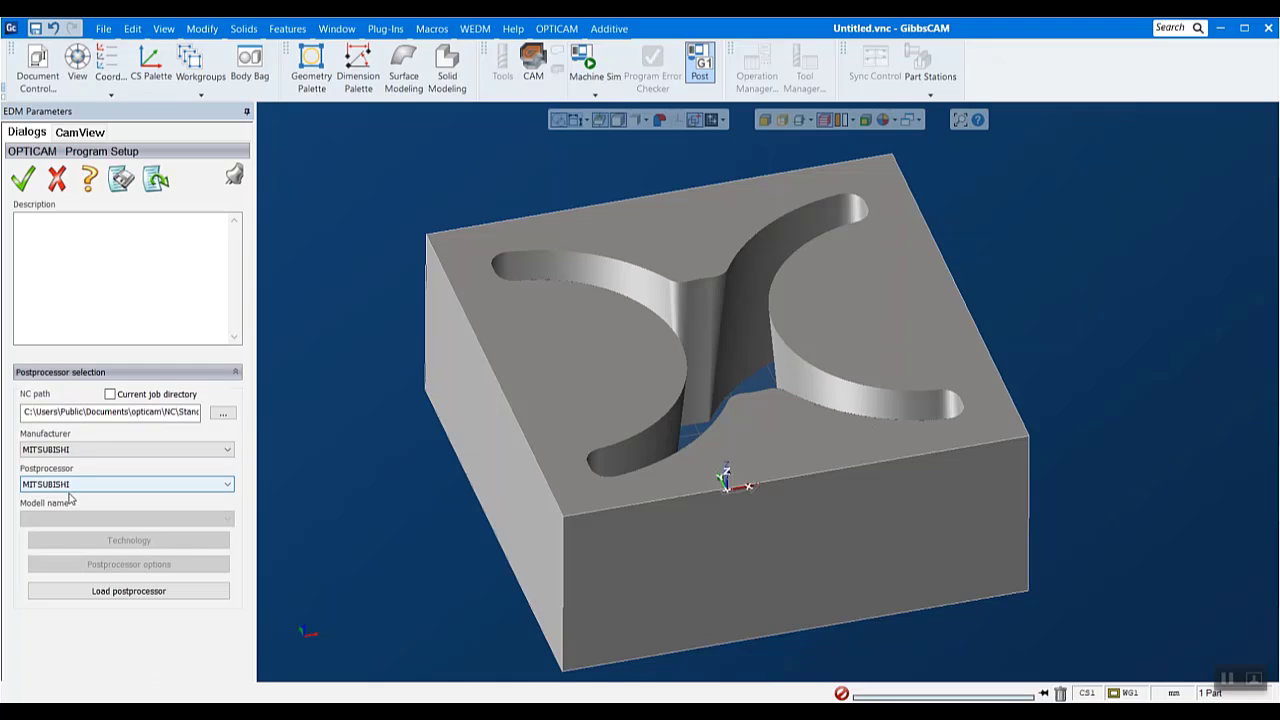
pyautogui.click(134, 597)
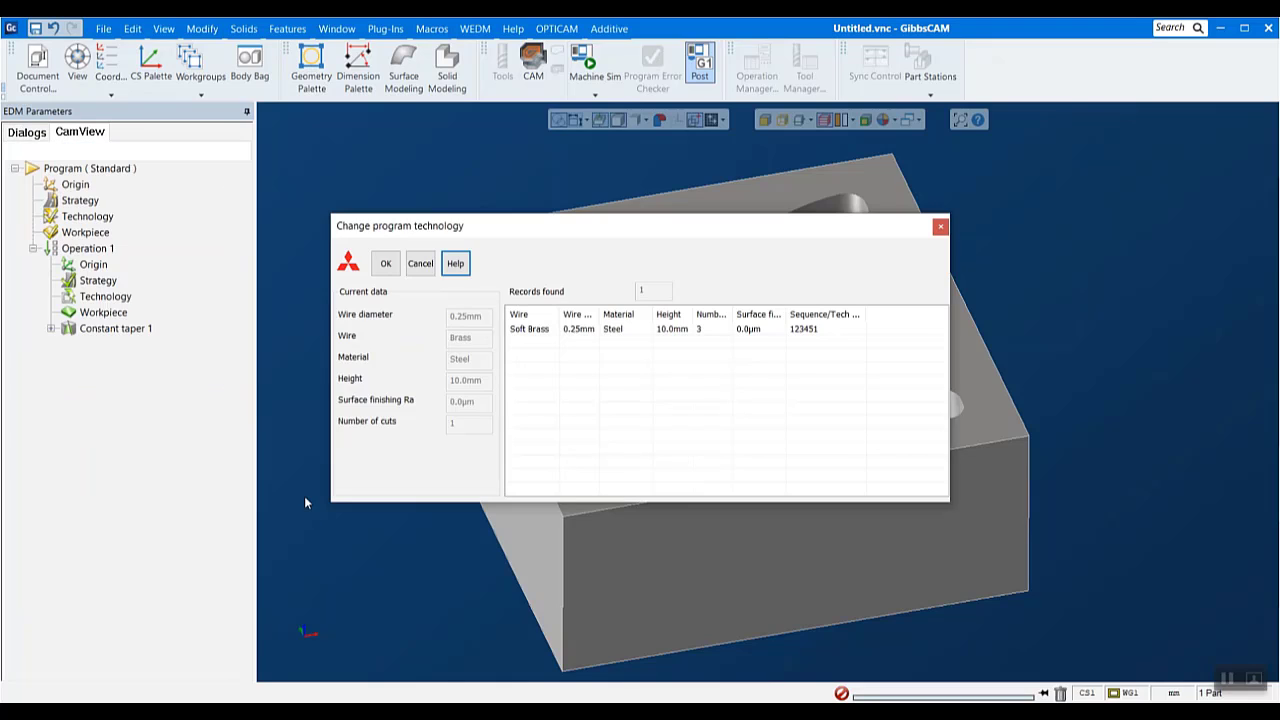
pyautogui.click(531, 328)
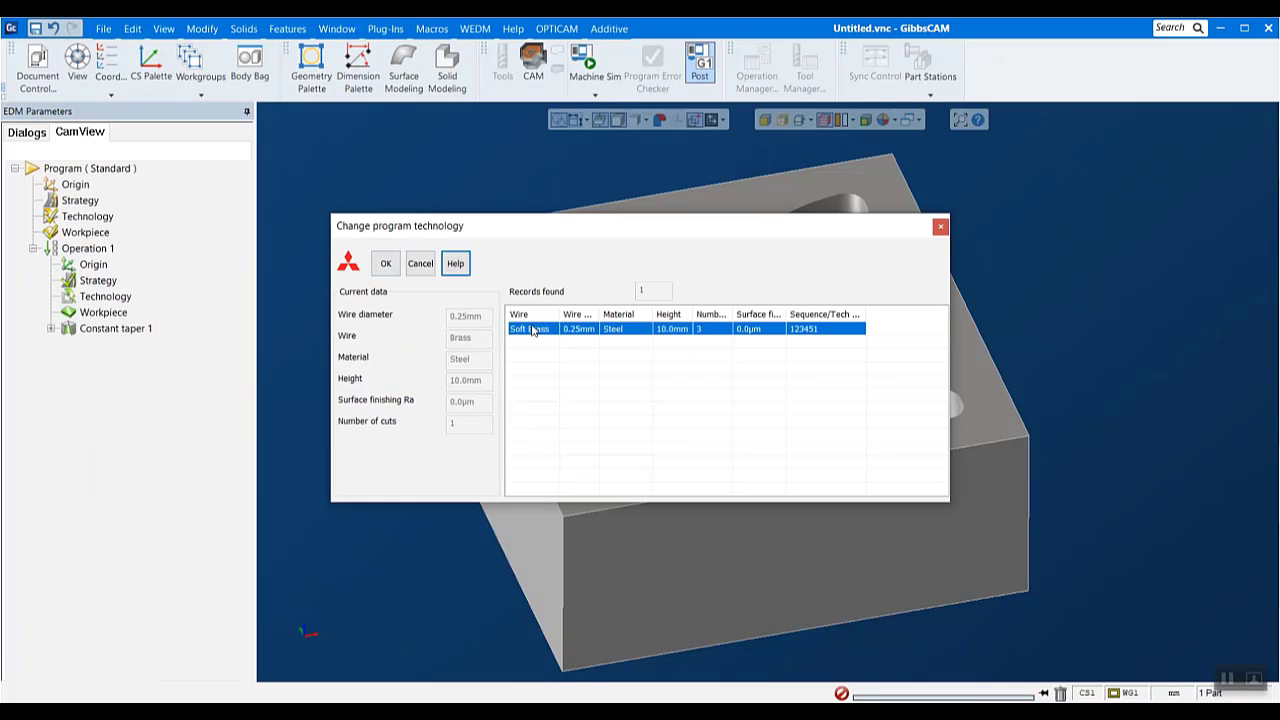
pyautogui.click(385, 263)
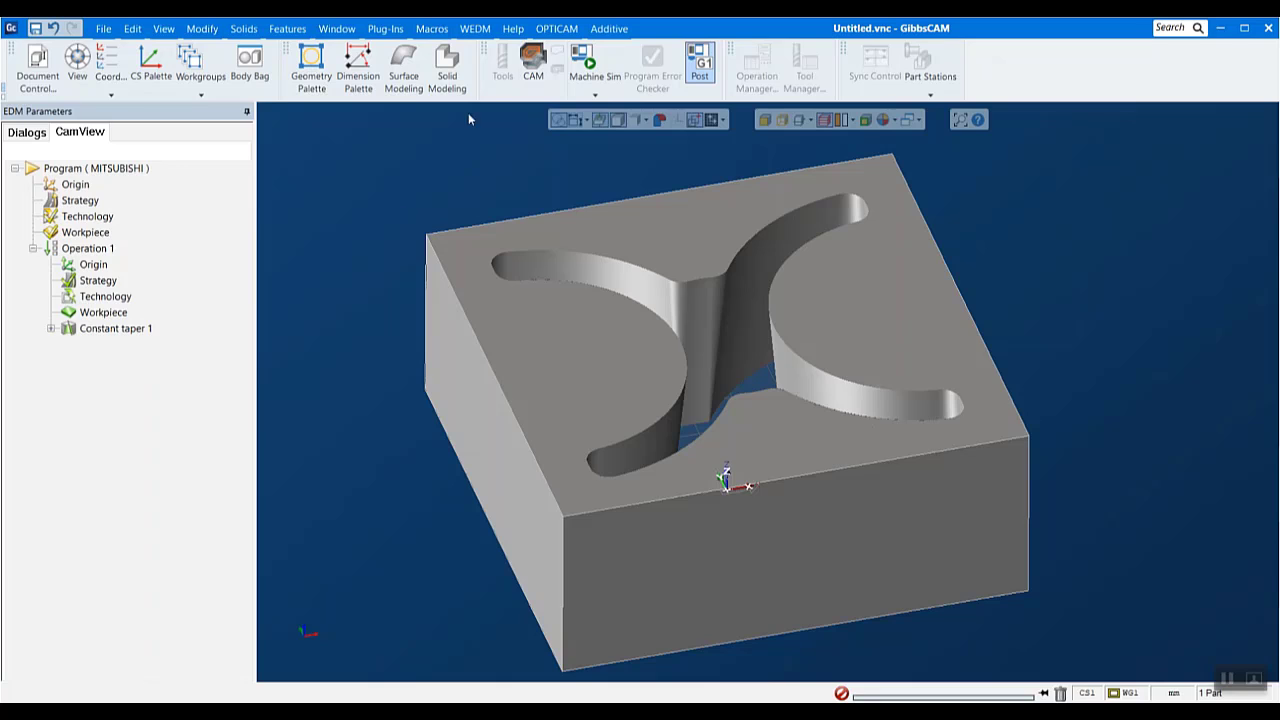
# - Set the Mitsubishi postprocessor's model name to FXA and load the postprocessor for that model
pyautogui.click(554, 29)
pyautogui.click(570, 210)
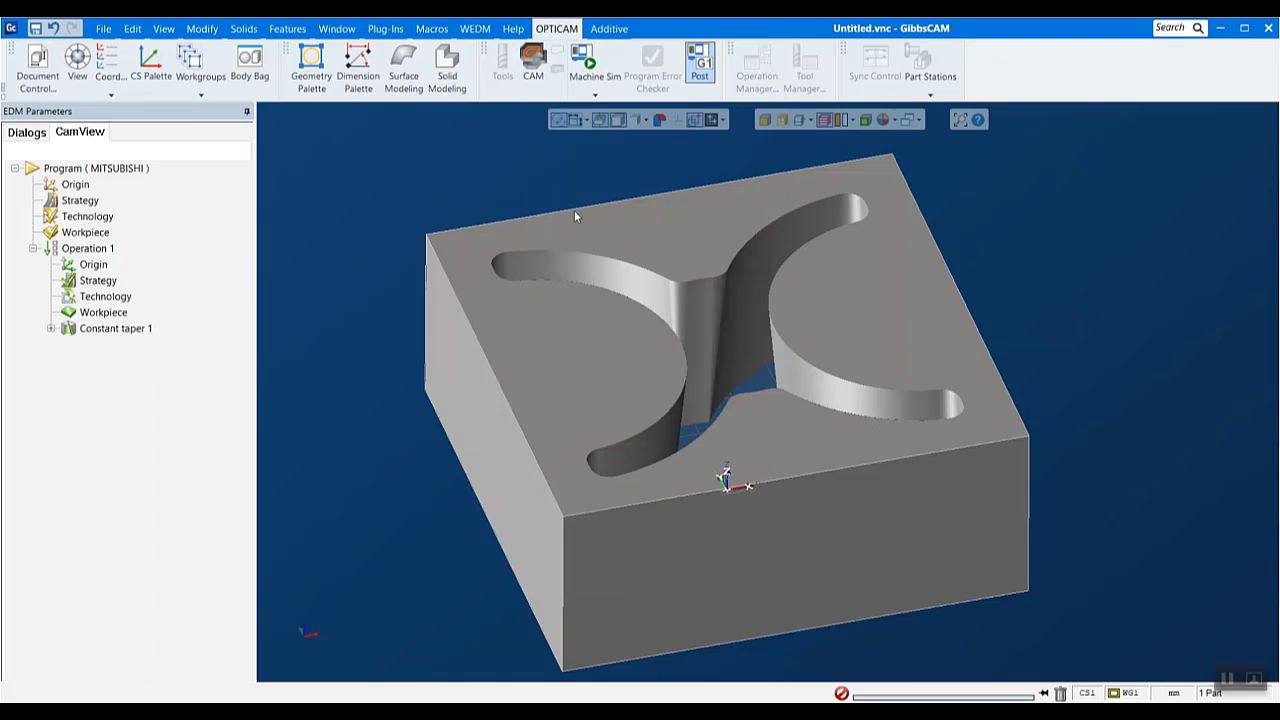
pyautogui.click(85, 519)
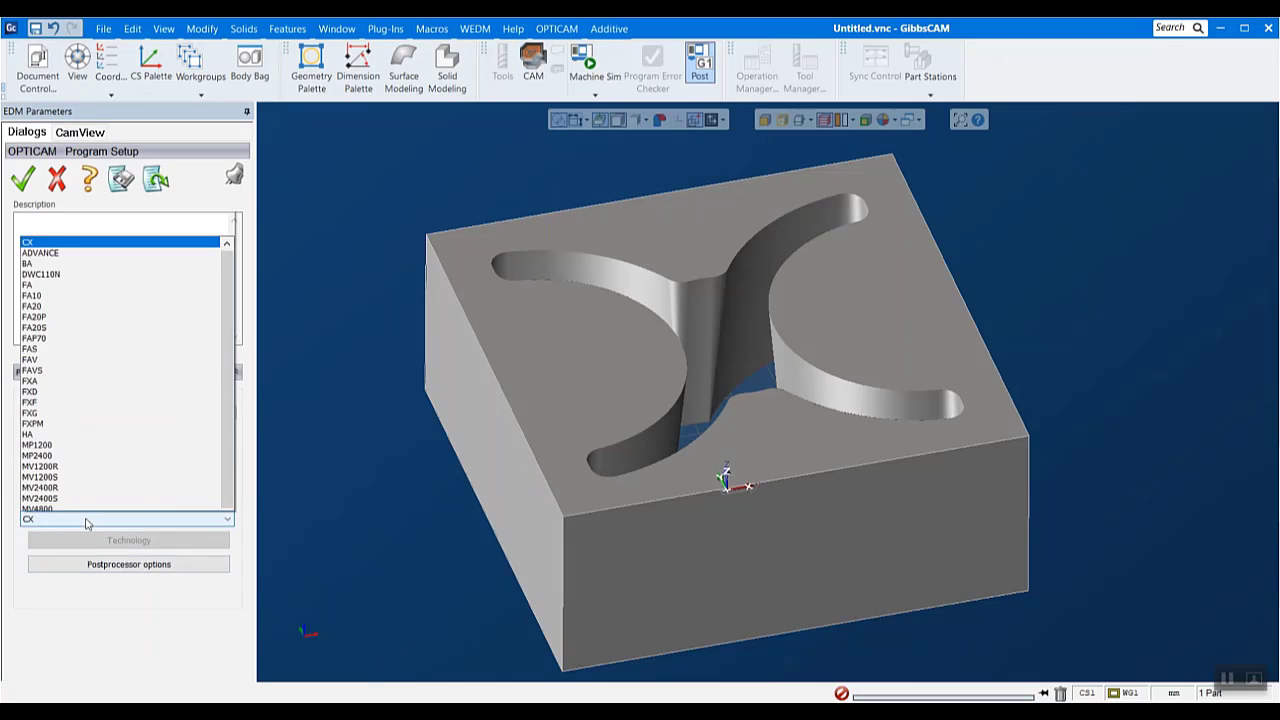
pyautogui.click(28, 336)
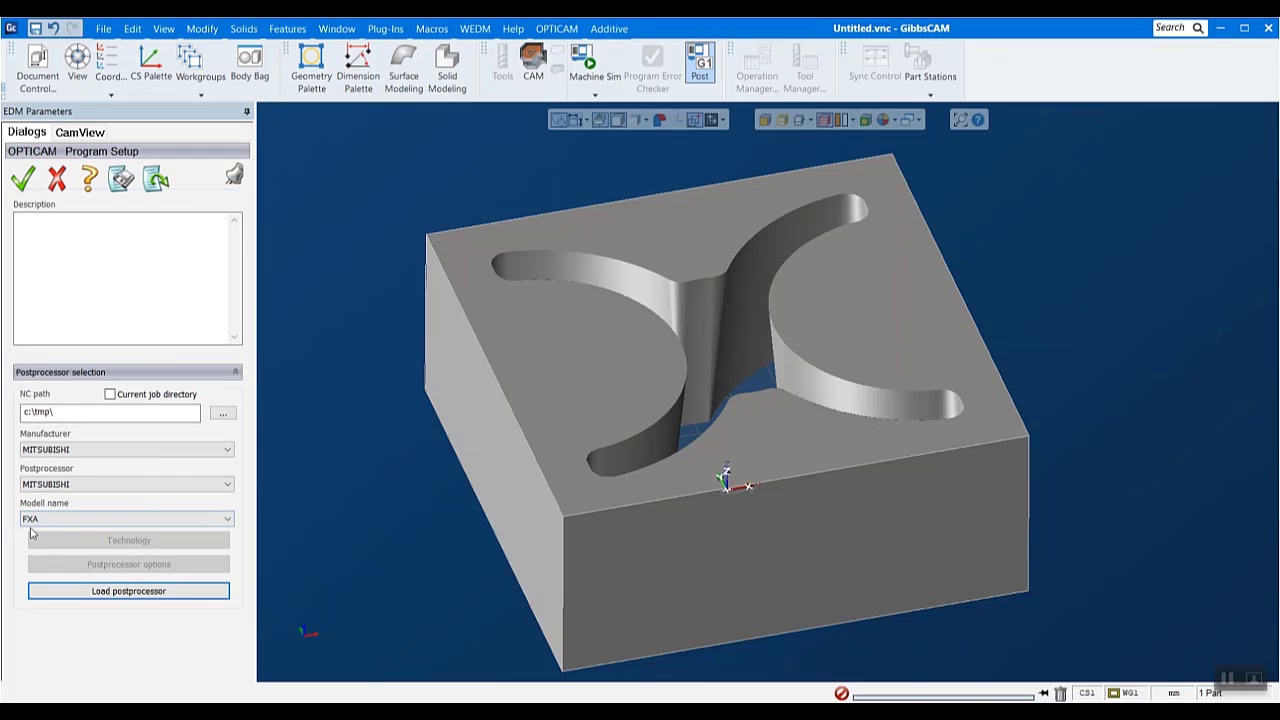
pyautogui.click(113, 593)
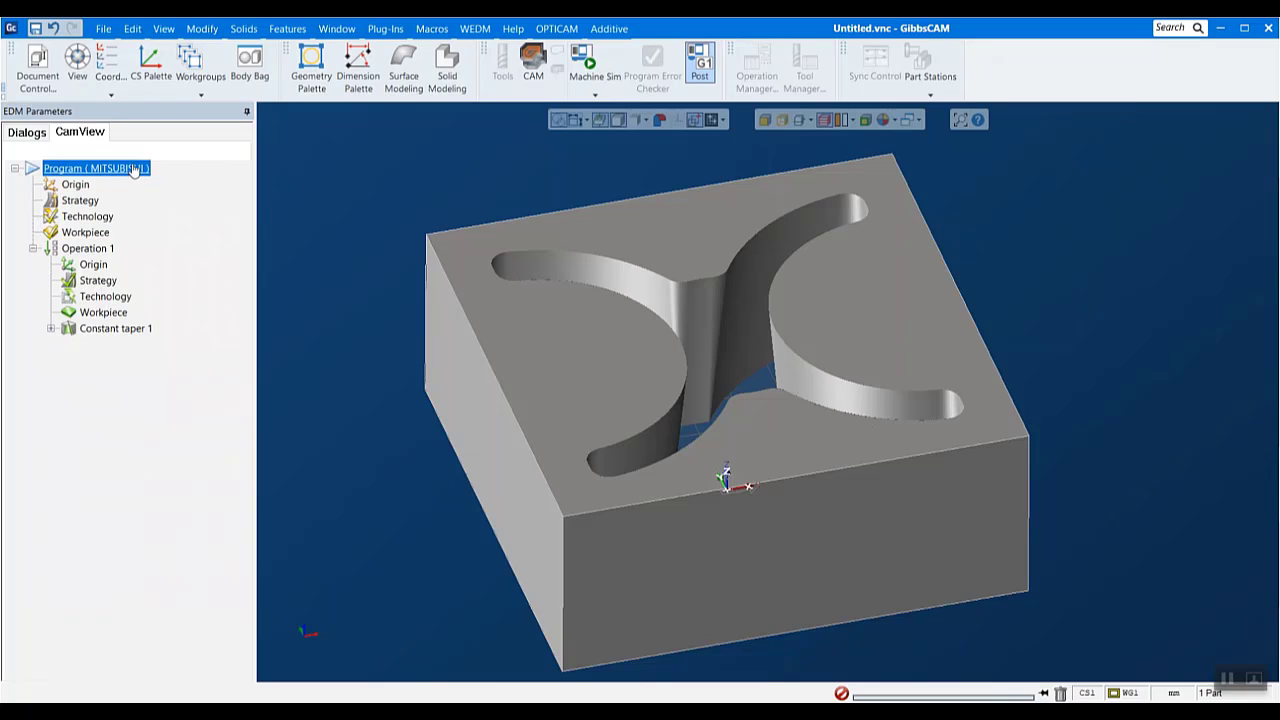
# - Start loading a Mitsubishi technology for the whole program from the database mitsubishi__newmv4800_brd_b13w134_a7
pyautogui.doubleClick(84, 217)
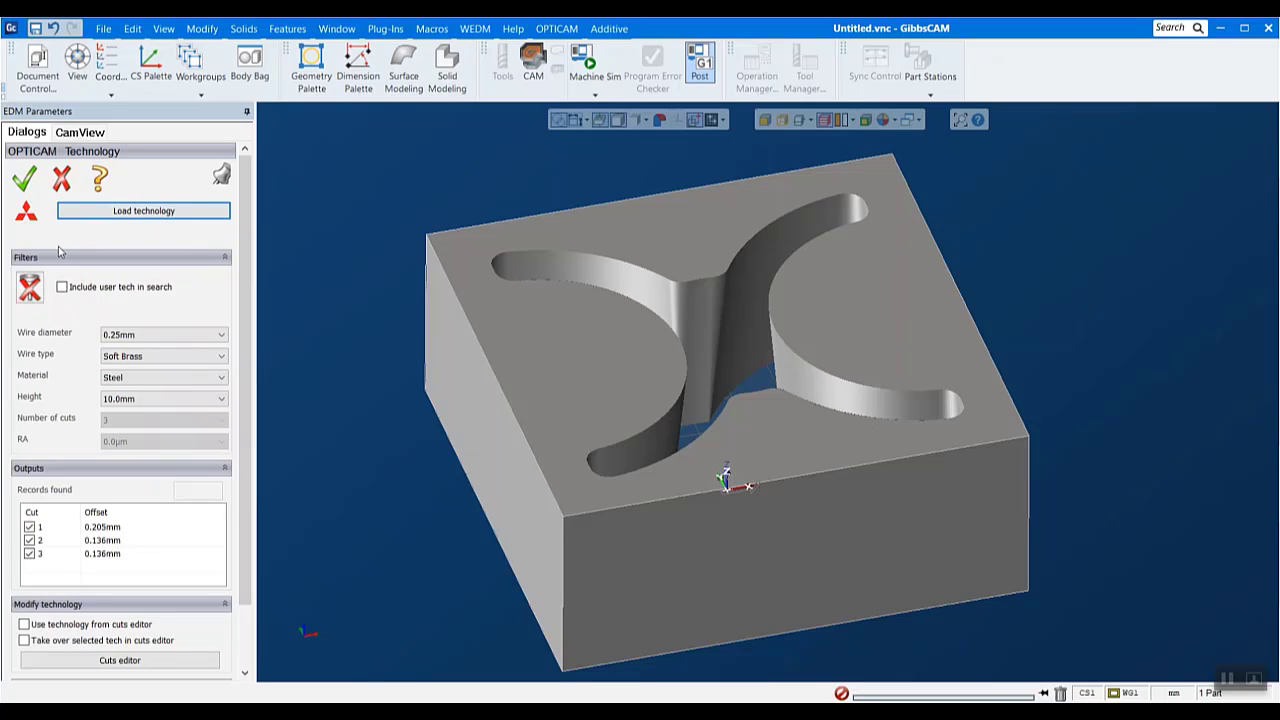
pyautogui.click(115, 211)
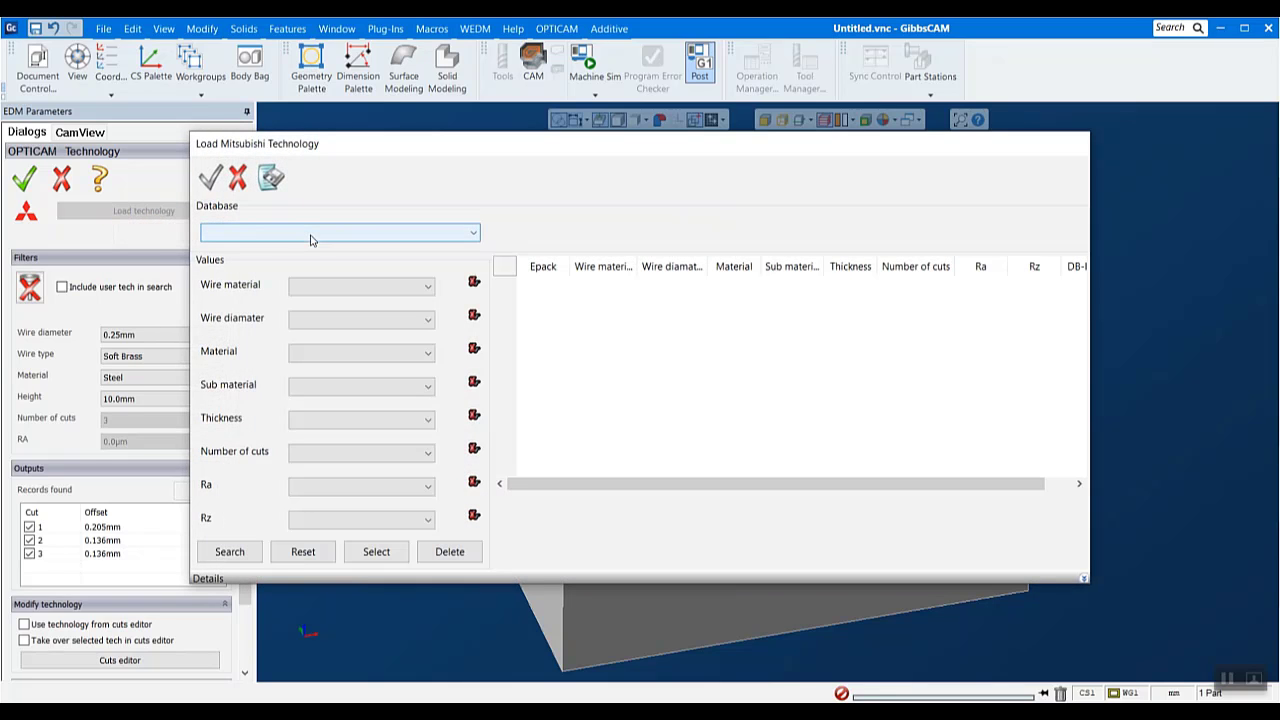
pyautogui.click(310, 238)
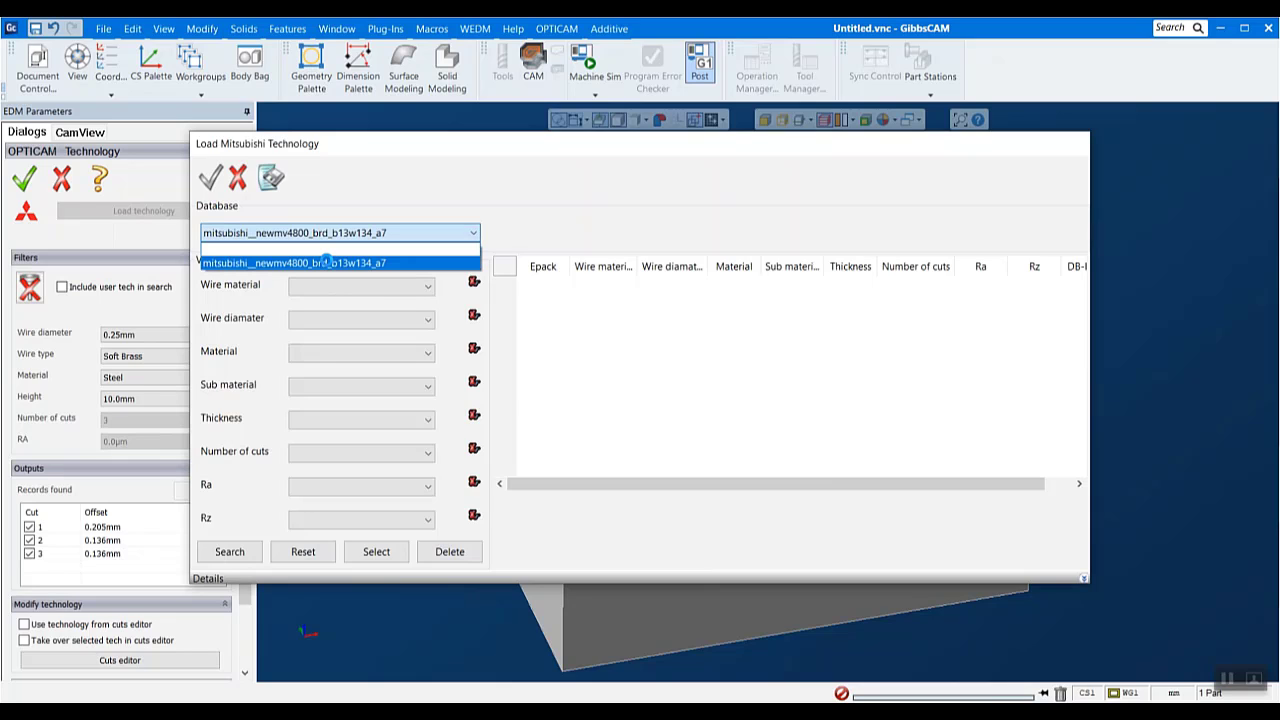
pyautogui.click(327, 263)
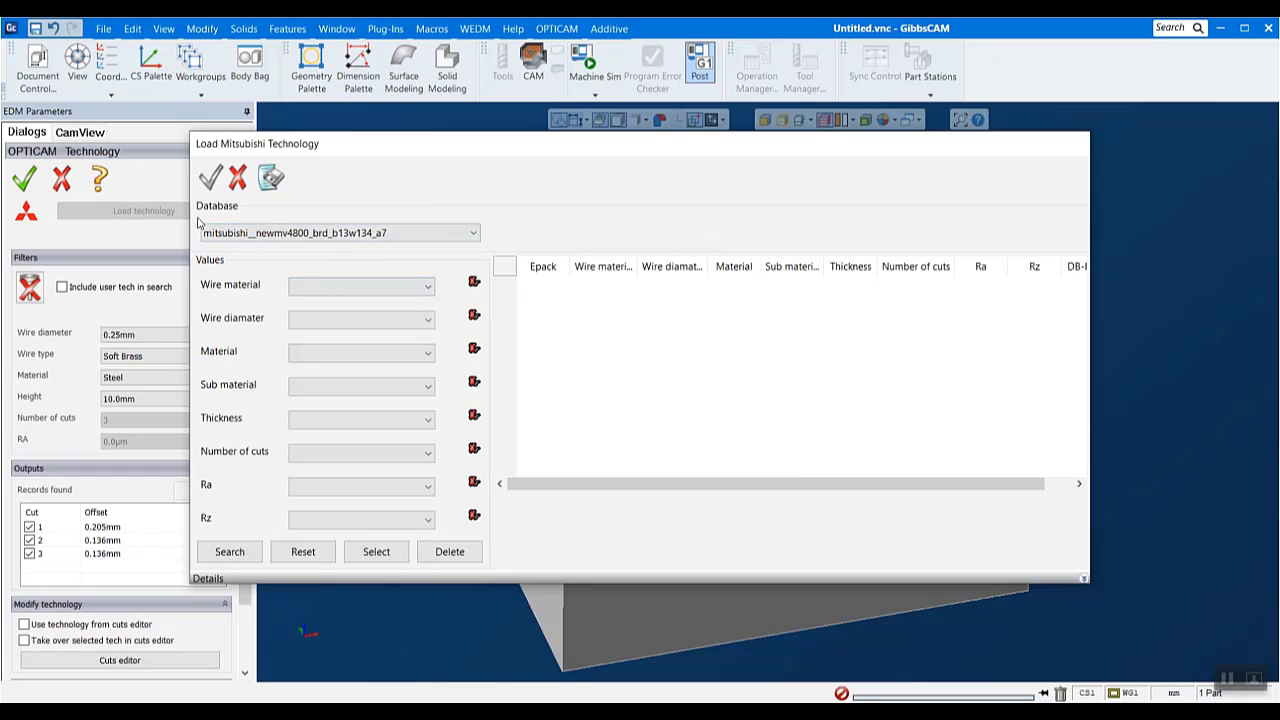
# - Search the technology database for Brass wire with 0.2 diameter and STEEL material
pyautogui.click(355, 287)
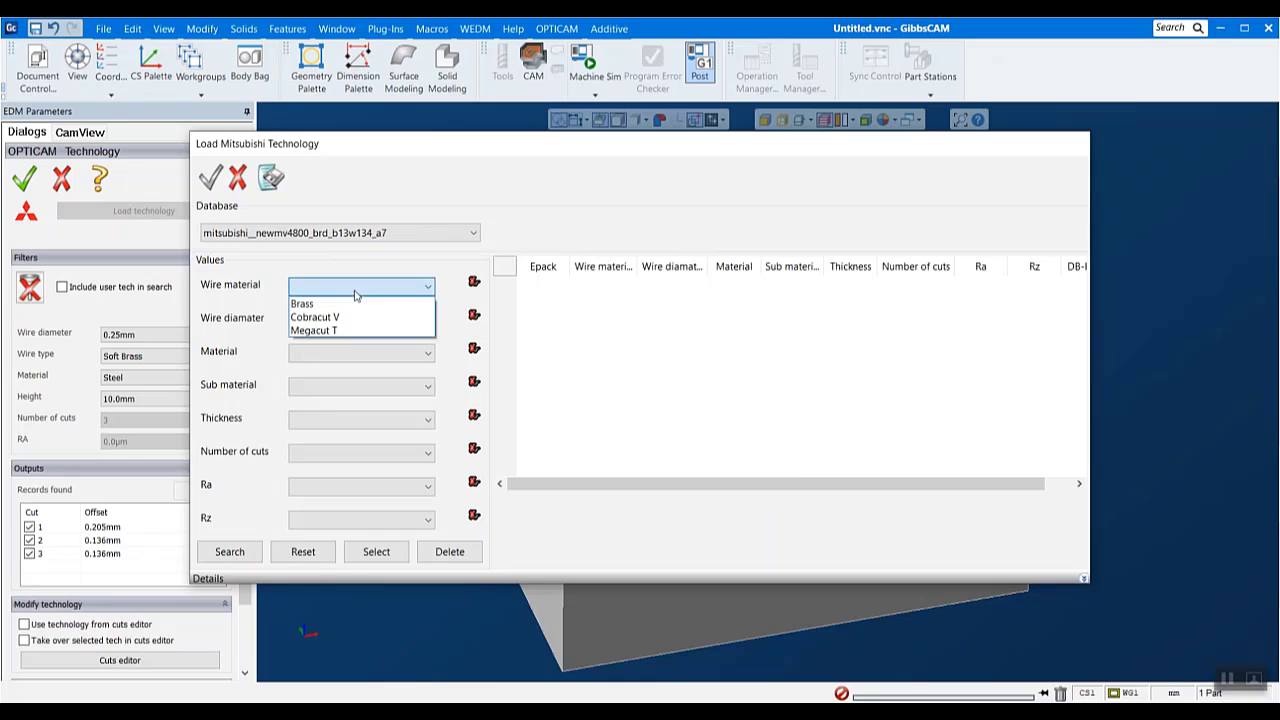
pyautogui.click(348, 302)
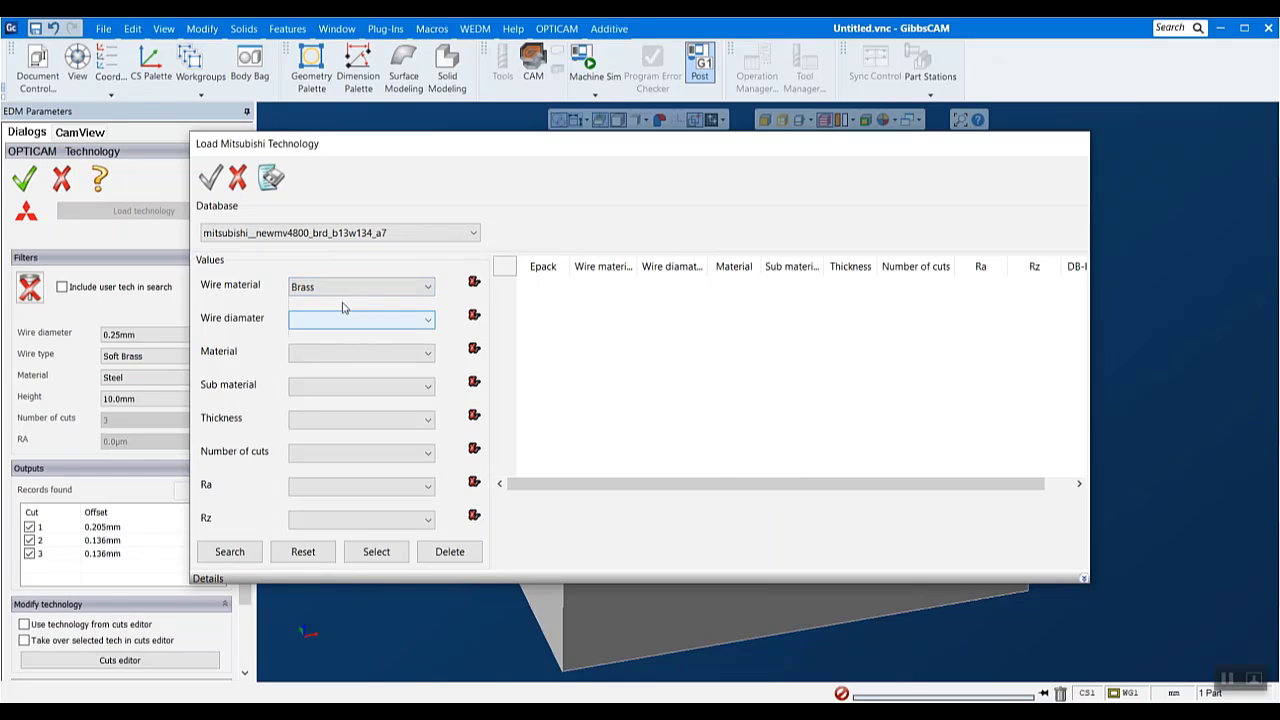
pyautogui.click(321, 318)
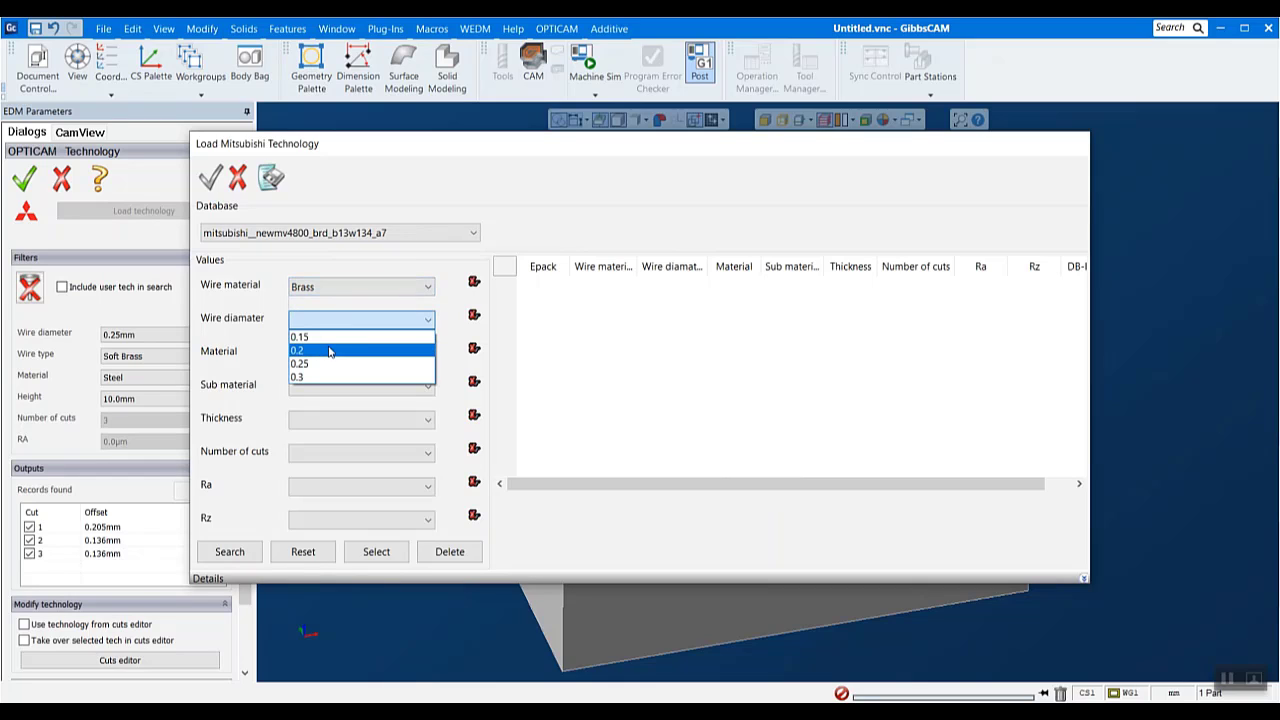
pyautogui.click(330, 350)
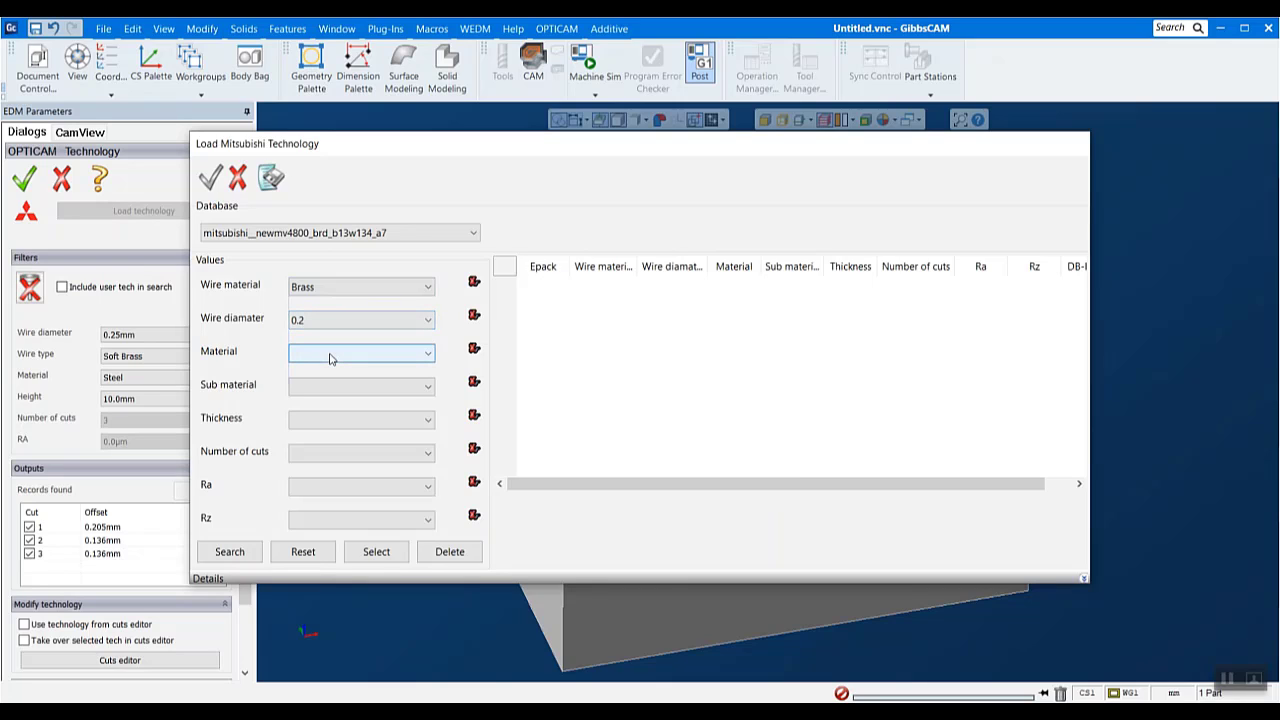
pyautogui.click(331, 356)
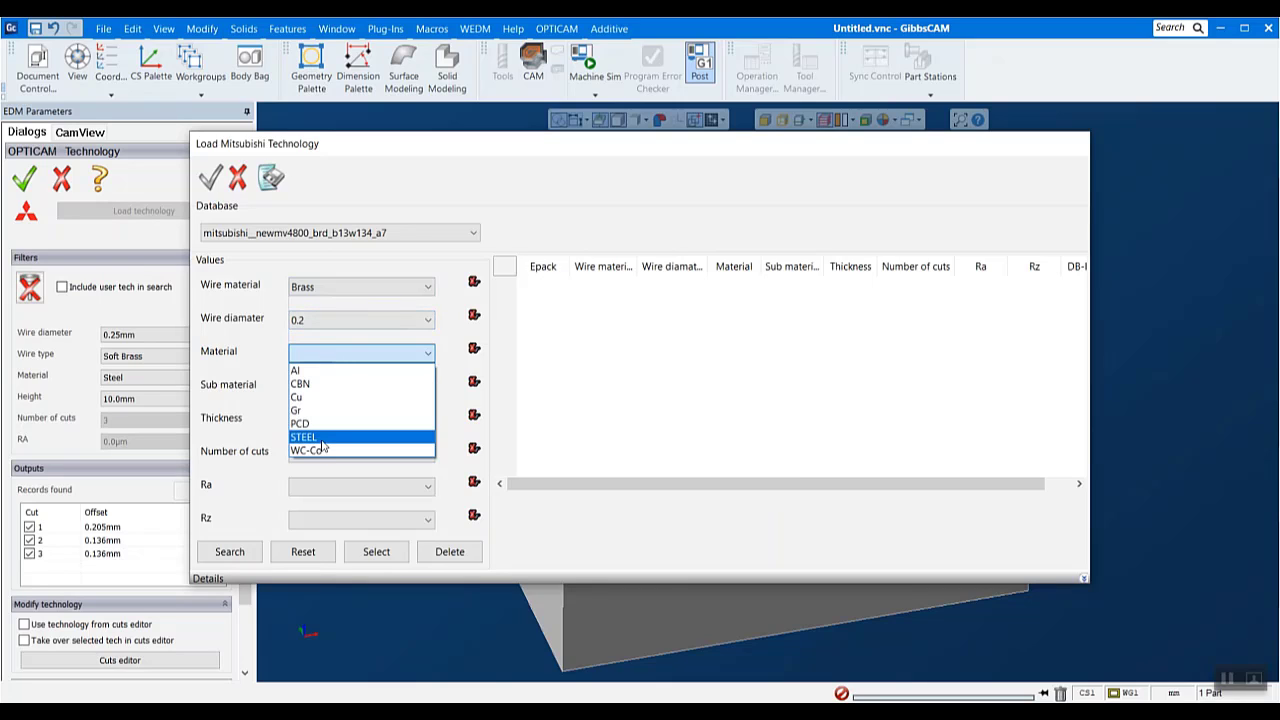
pyautogui.click(323, 442)
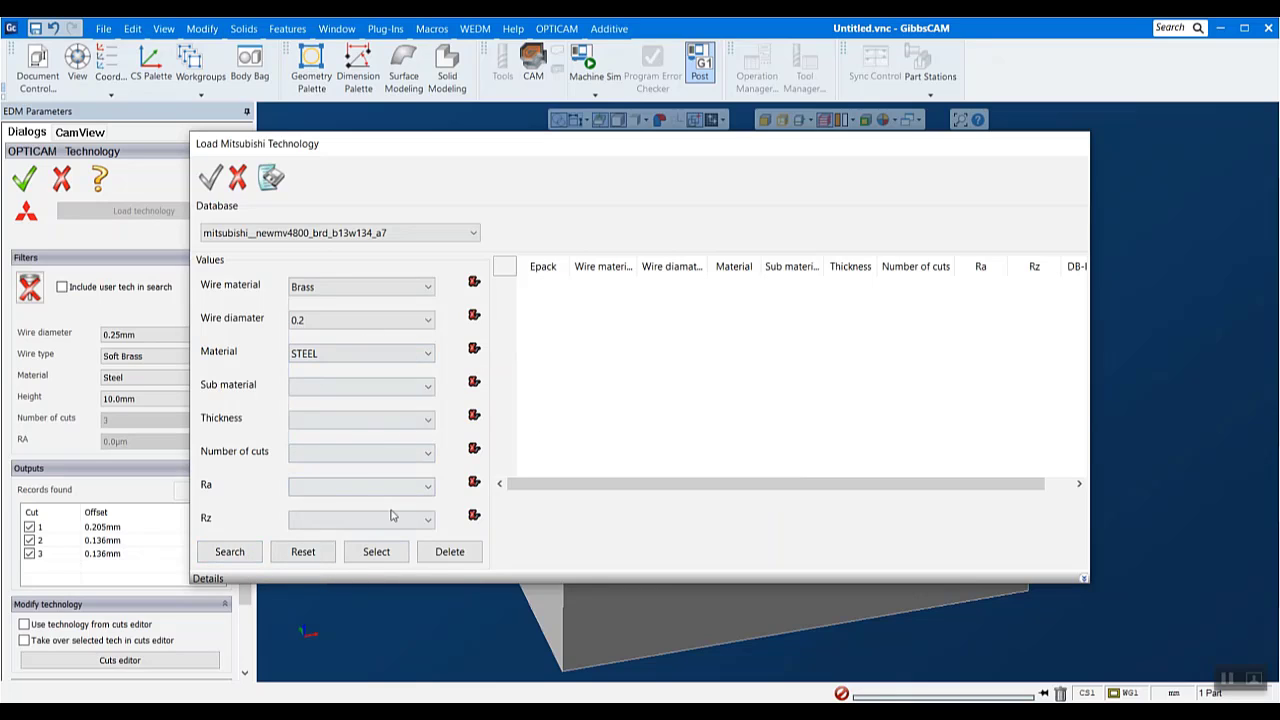
pyautogui.click(247, 553)
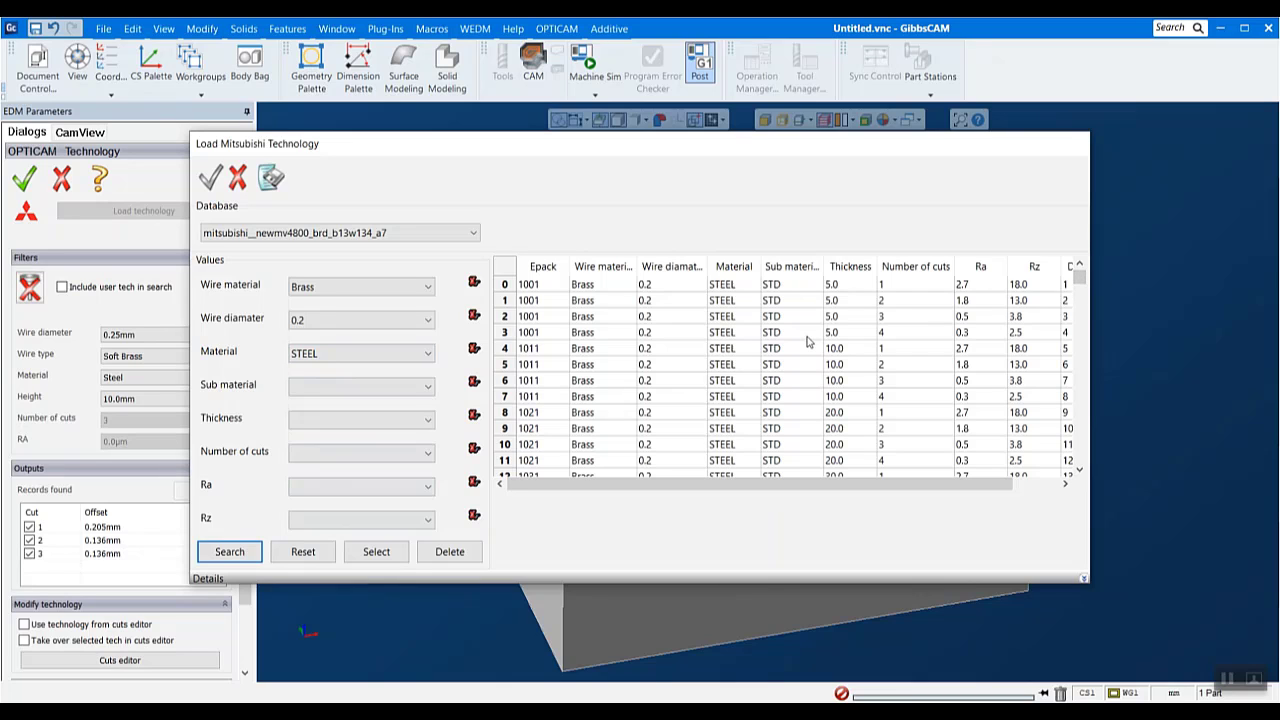
# - Load the Epack 1071 record with 70.0 thickness and 3 cuts from the search results and accept the program technology
pyautogui.scroll(-9, 805, 345)
pyautogui.scroll(-3, 800, 350)
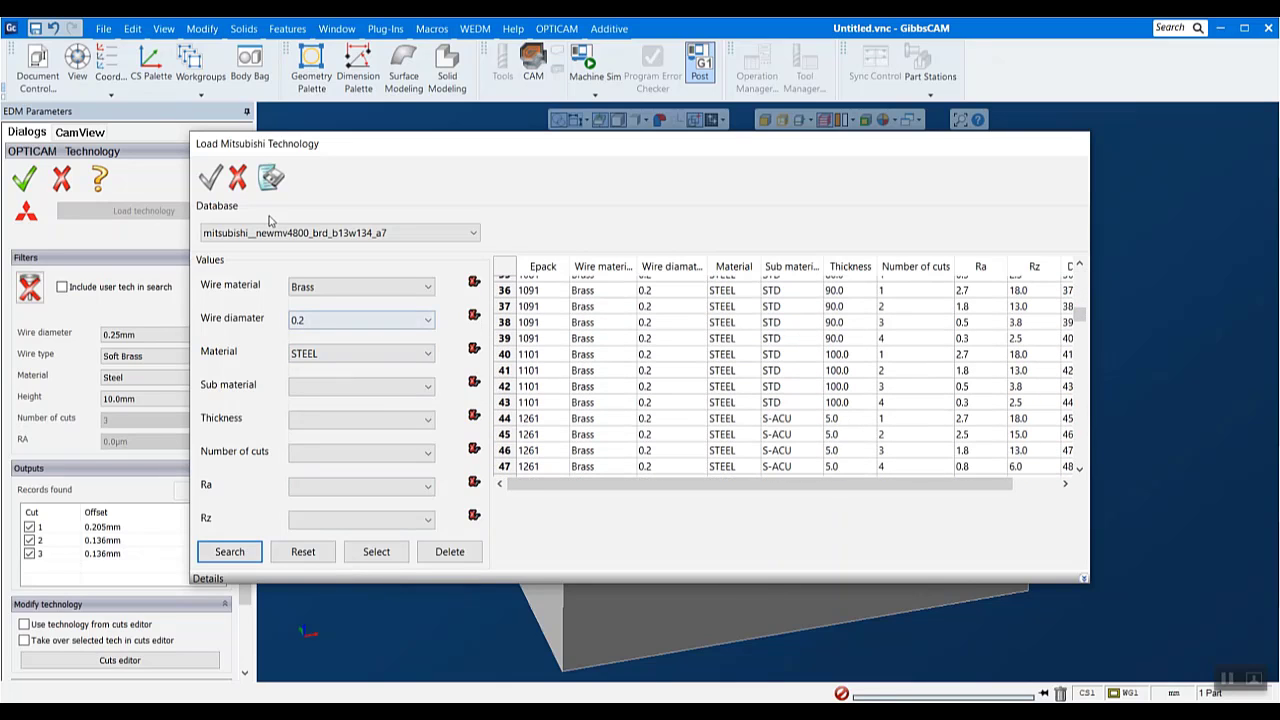
pyautogui.scroll(-20, 790, 395)
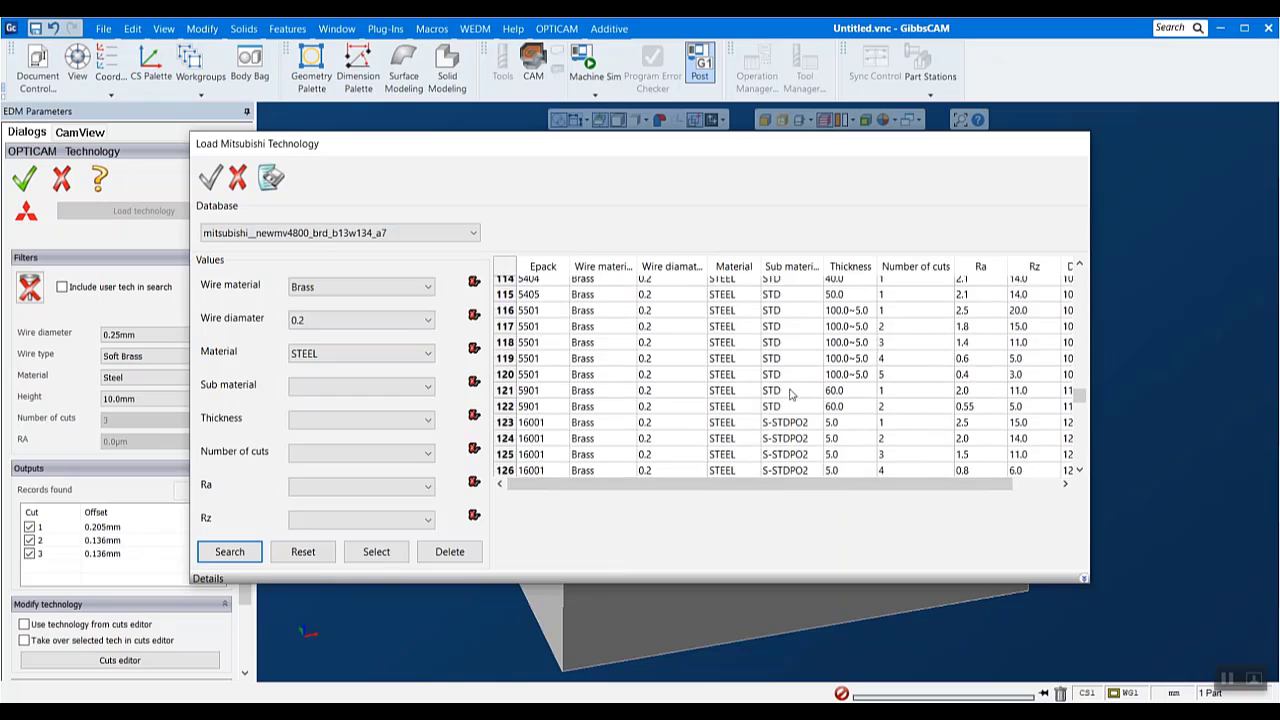
pyautogui.scroll(-4, 790, 395)
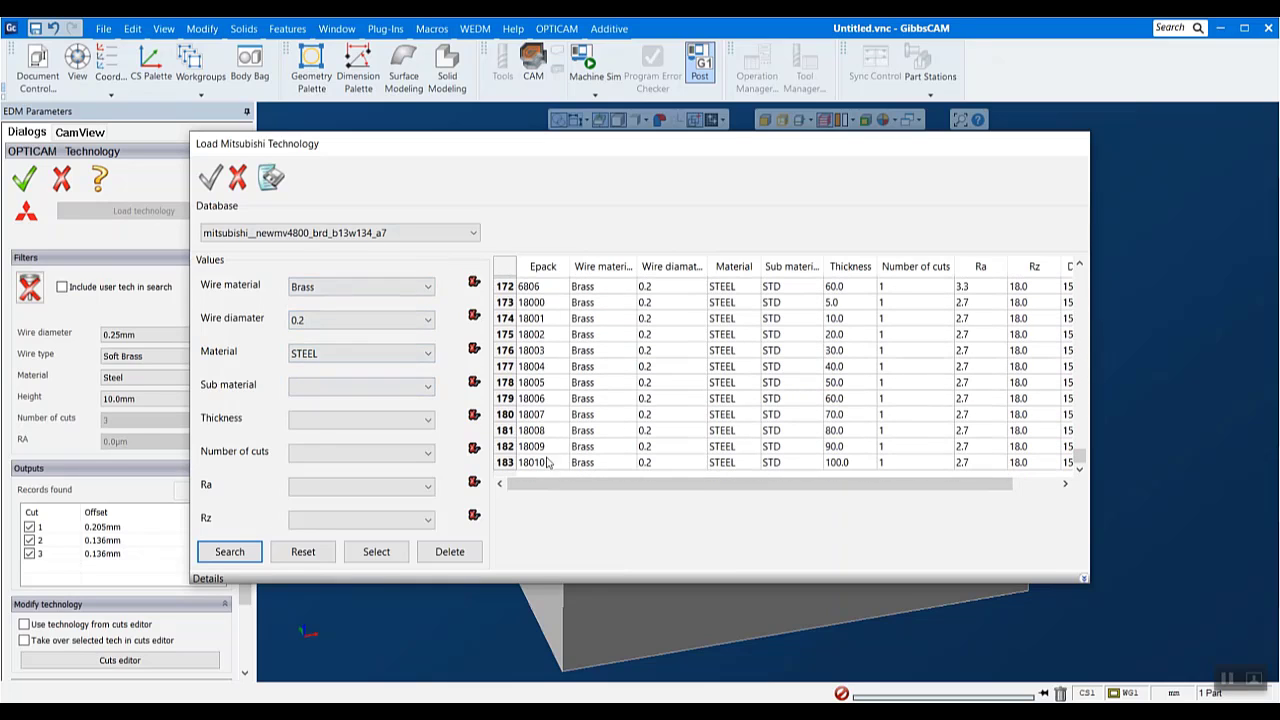
pyautogui.scroll(20, 640, 430)
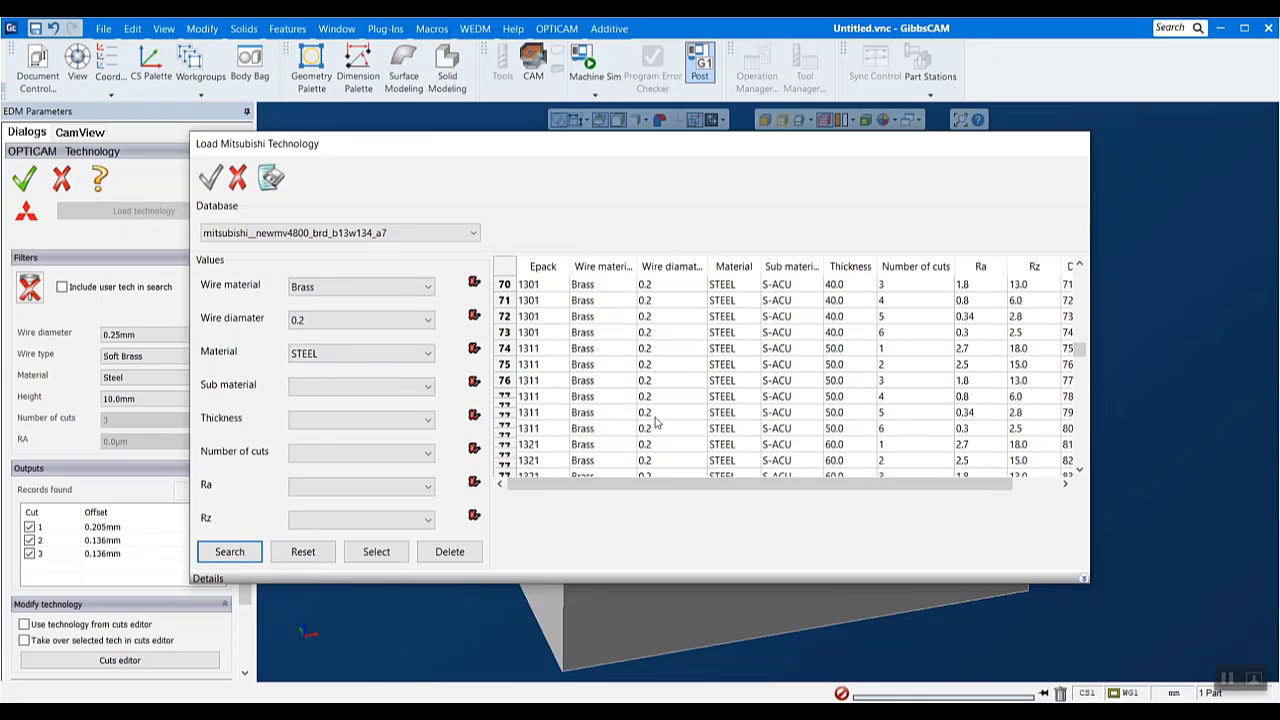
pyautogui.scroll(-20, 656, 424)
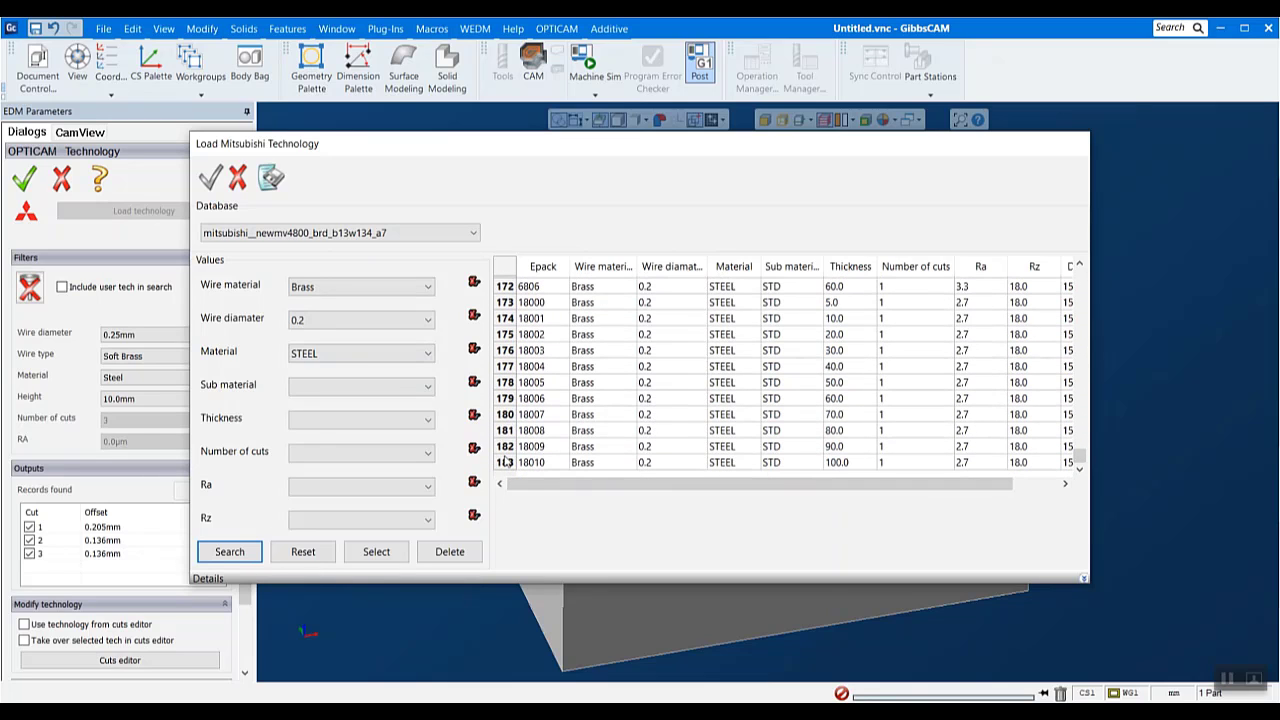
pyautogui.moveTo(1079, 458); pyautogui.dragTo(1043, 313)
pyautogui.click(881, 316)
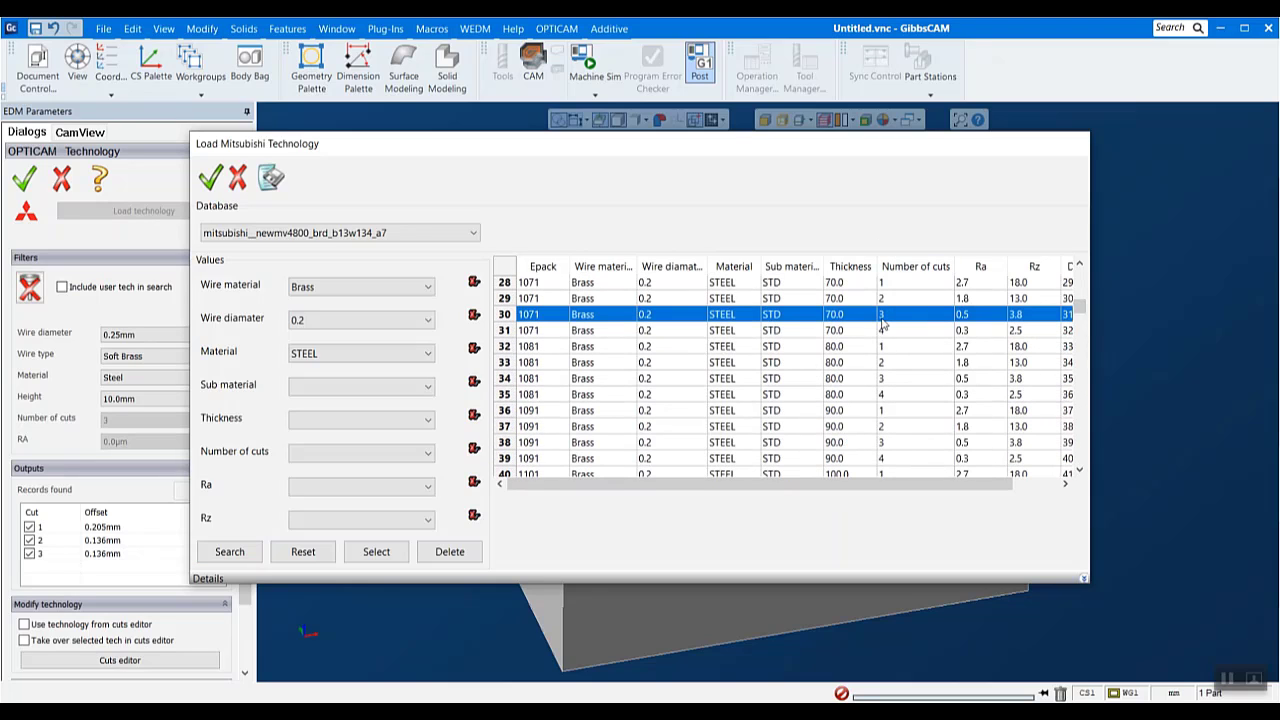
pyautogui.doubleClick(674, 315)
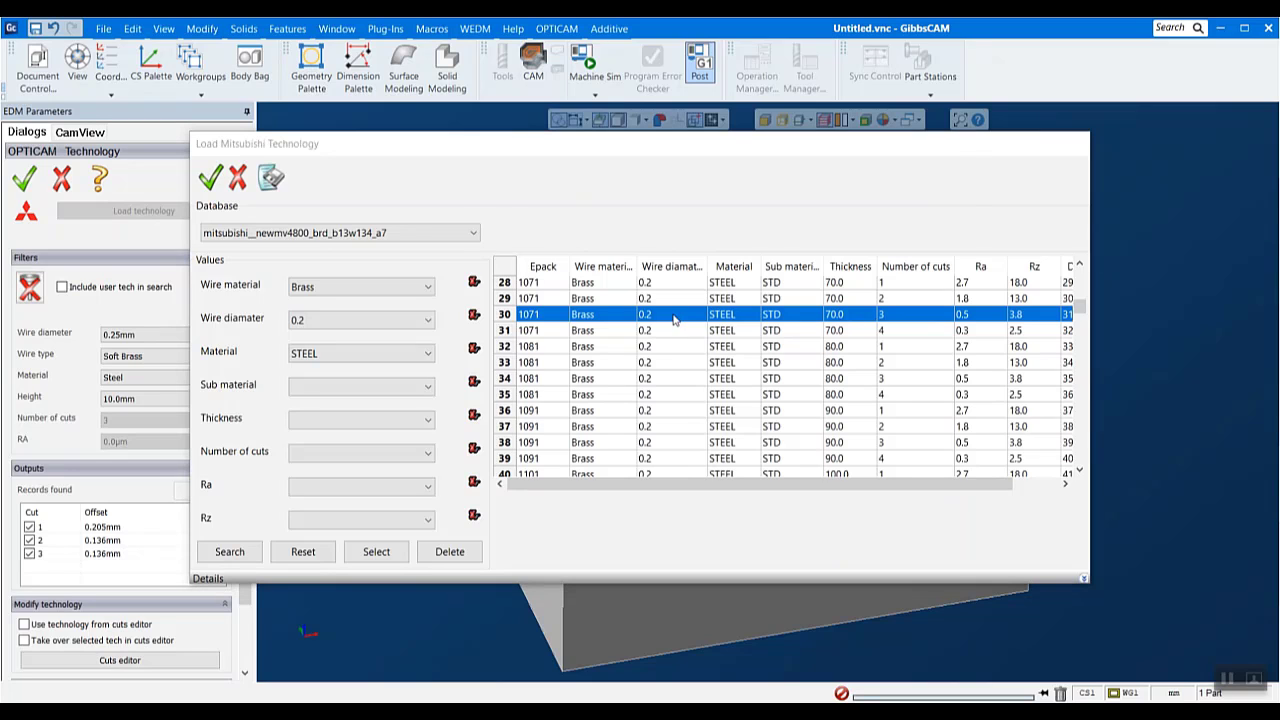
pyautogui.click(468, 210)
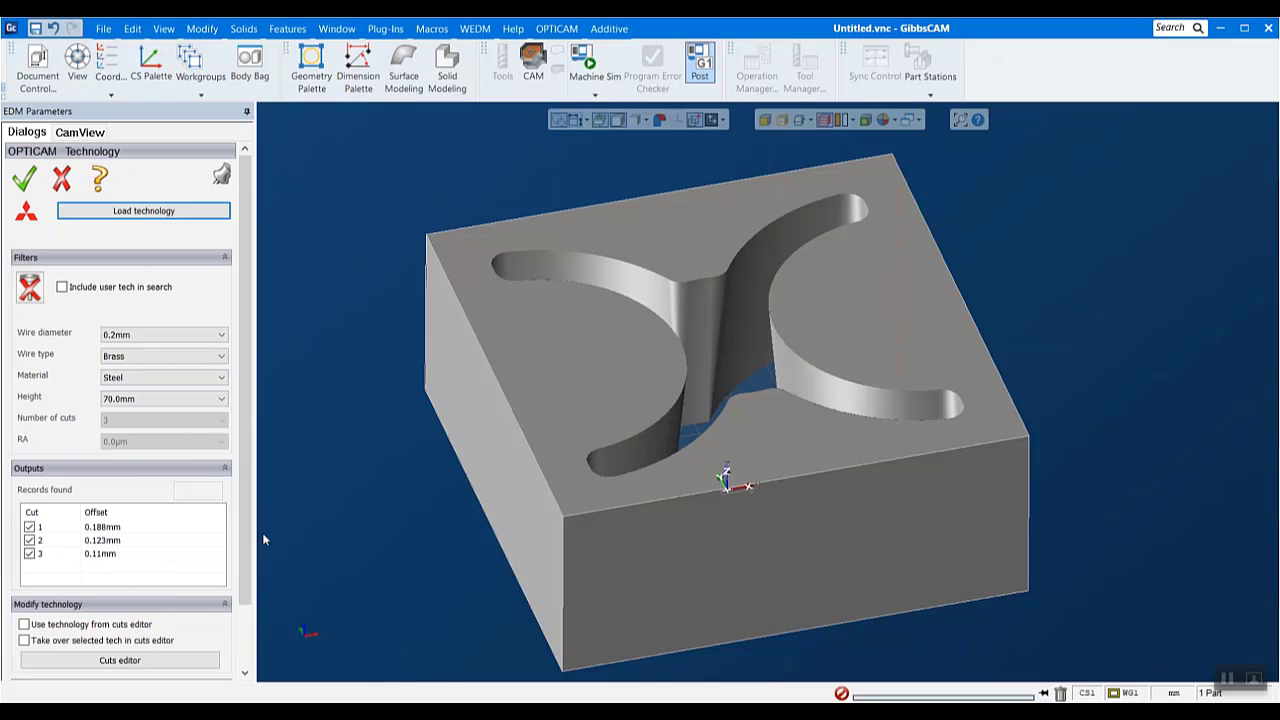
pyautogui.click(24, 180)
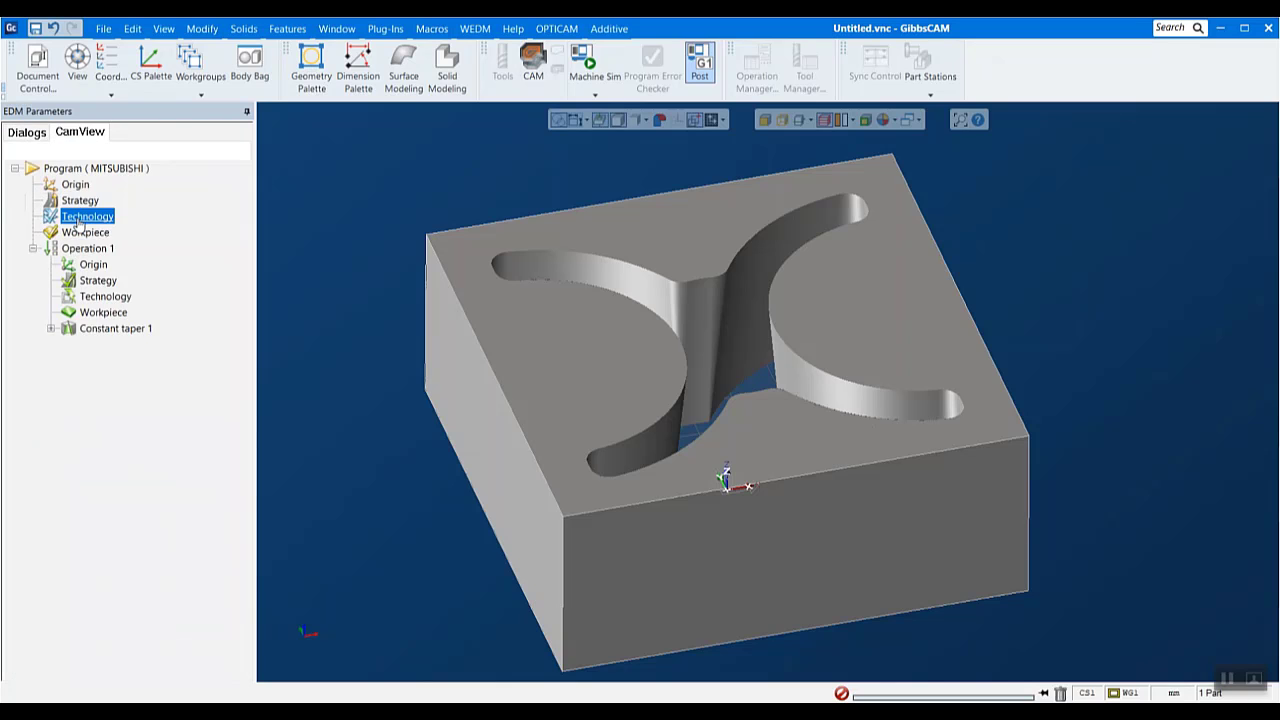
# - Examine the toolpath of the Constant taper 1 feature up close around its start hole
pyautogui.click(105, 329)
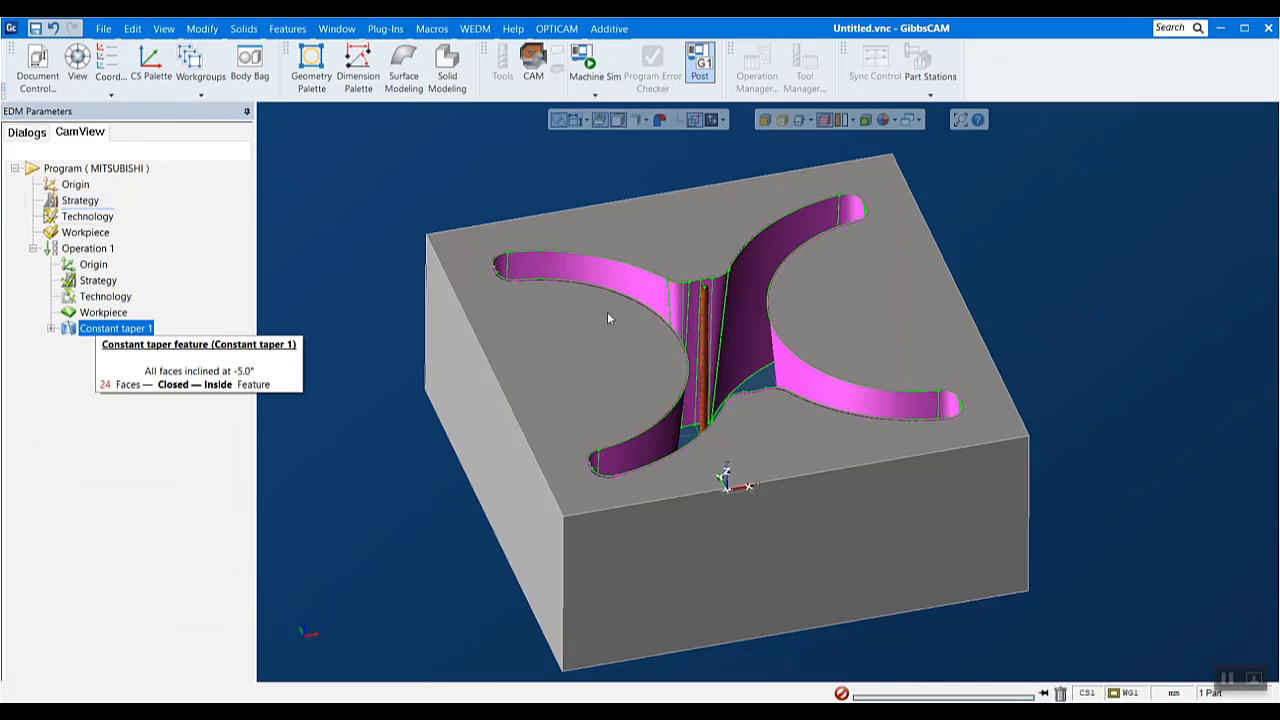
pyautogui.scroll(10, 725, 230)
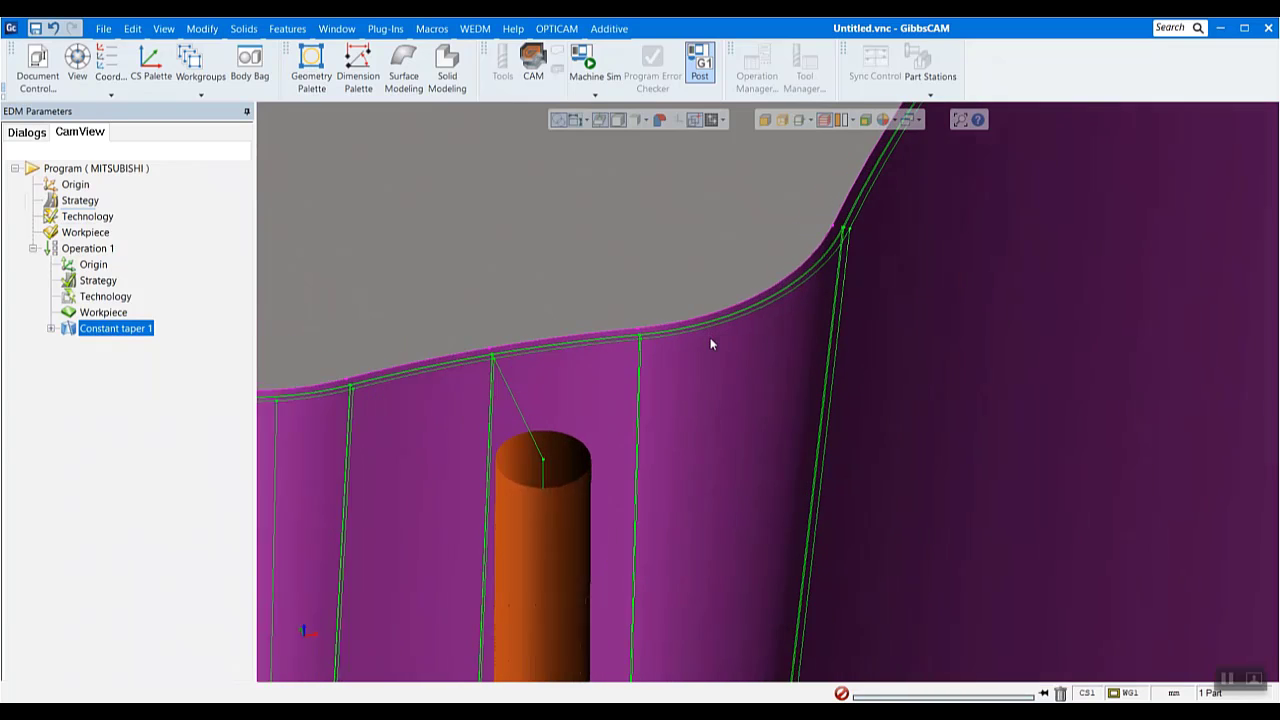
pyautogui.scroll(1, 710, 344)
pyautogui.scroll(-10, 565, 359)
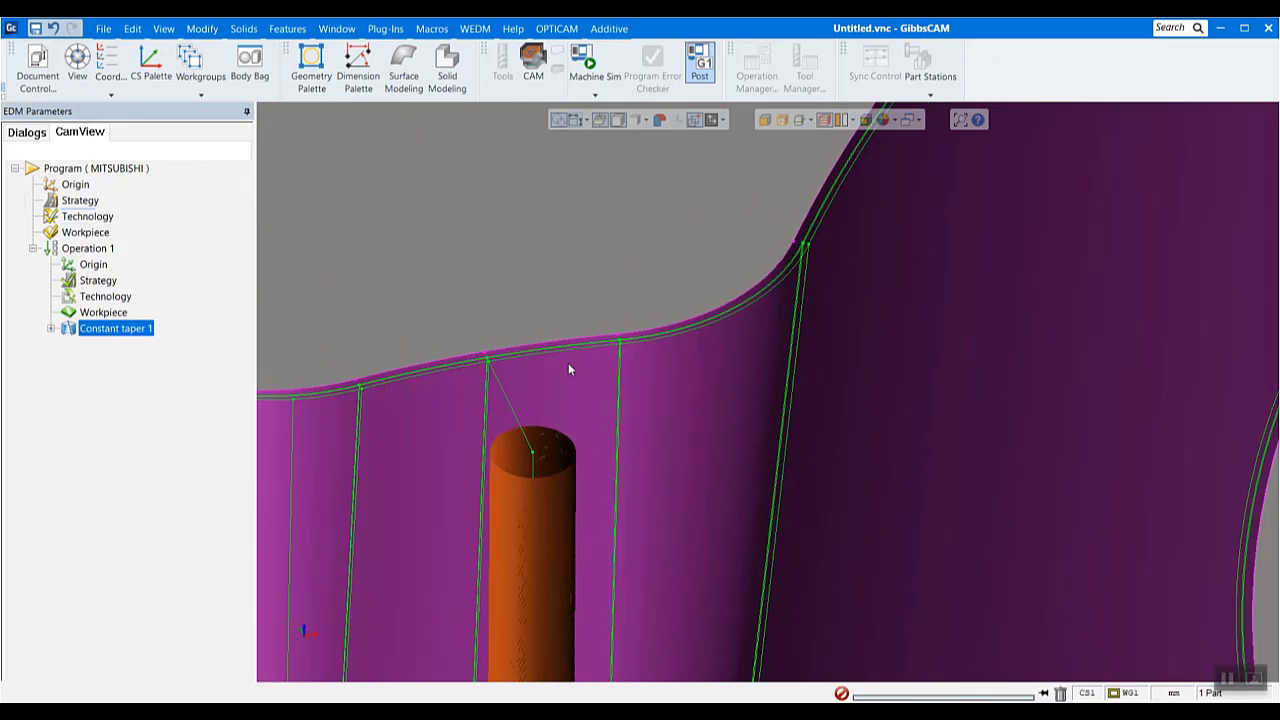
pyautogui.scroll(1, 494, 368)
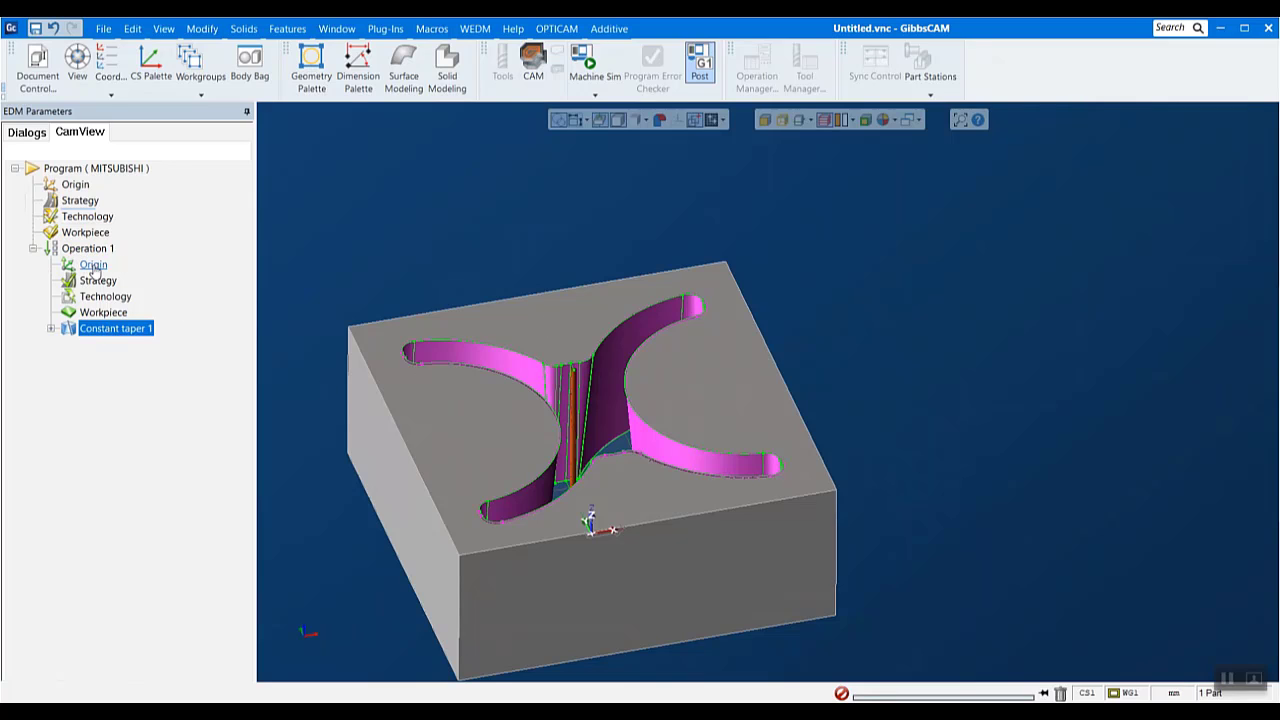
pyautogui.rightClick(93, 334)
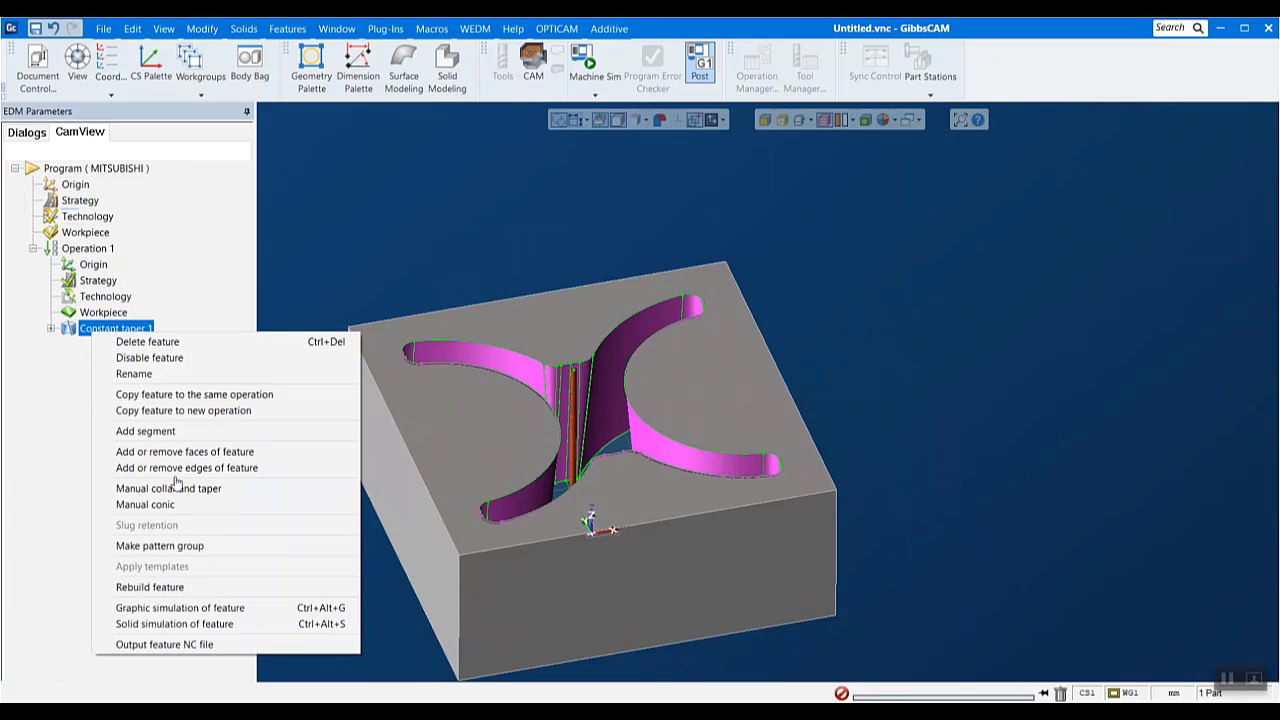
pyautogui.click(190, 610)
# - Review Operation 1's strategy, including the cut sequence and bridge cut options, and accept it
pyautogui.doubleClick(98, 280)
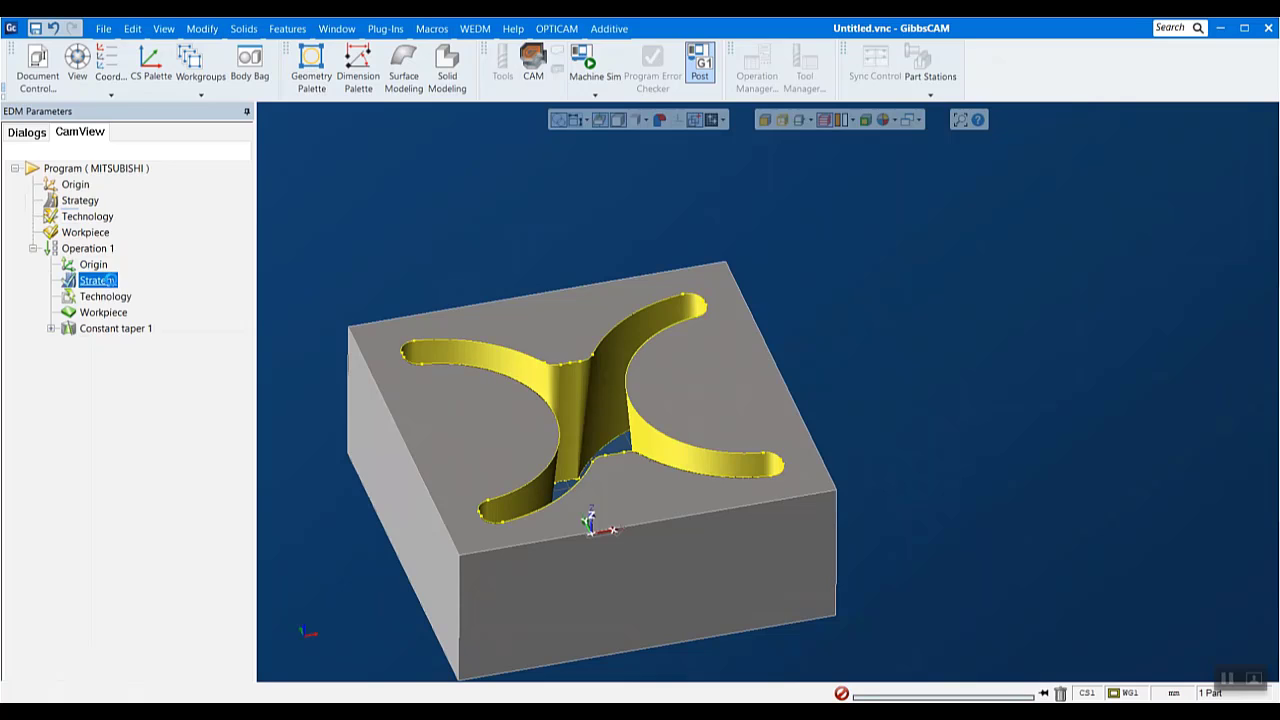
pyautogui.scroll(-3, 220, 457)
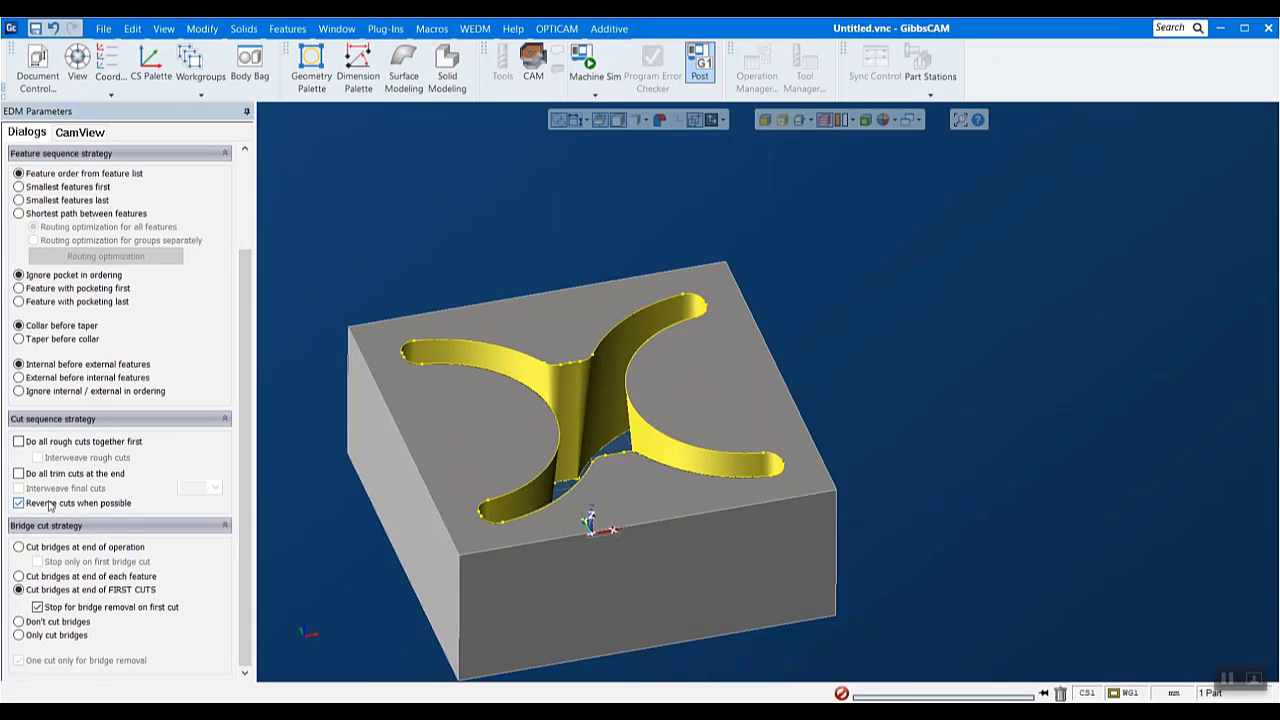
pyautogui.scroll(4, 262, 253)
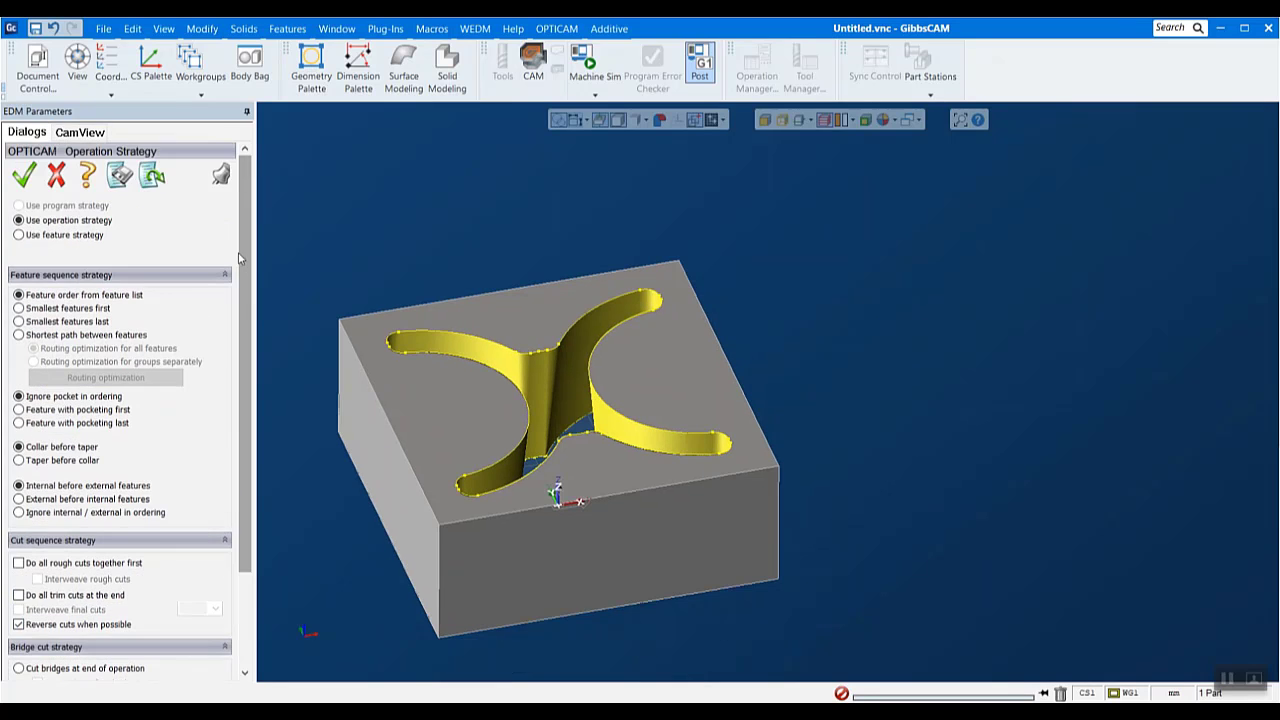
pyautogui.click(23, 184)
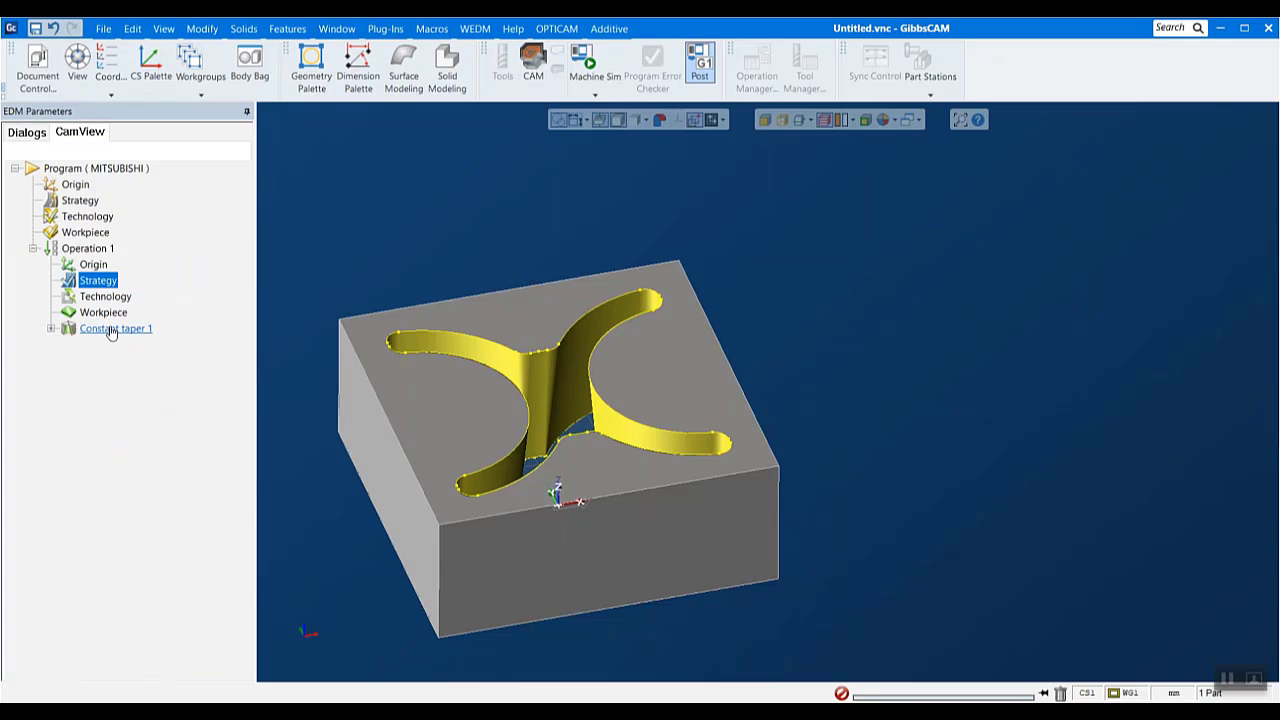
# - Run the graphic simulation of Operation 1 through all three cuts at increased speed and close it
pyautogui.rightClick(97, 250)
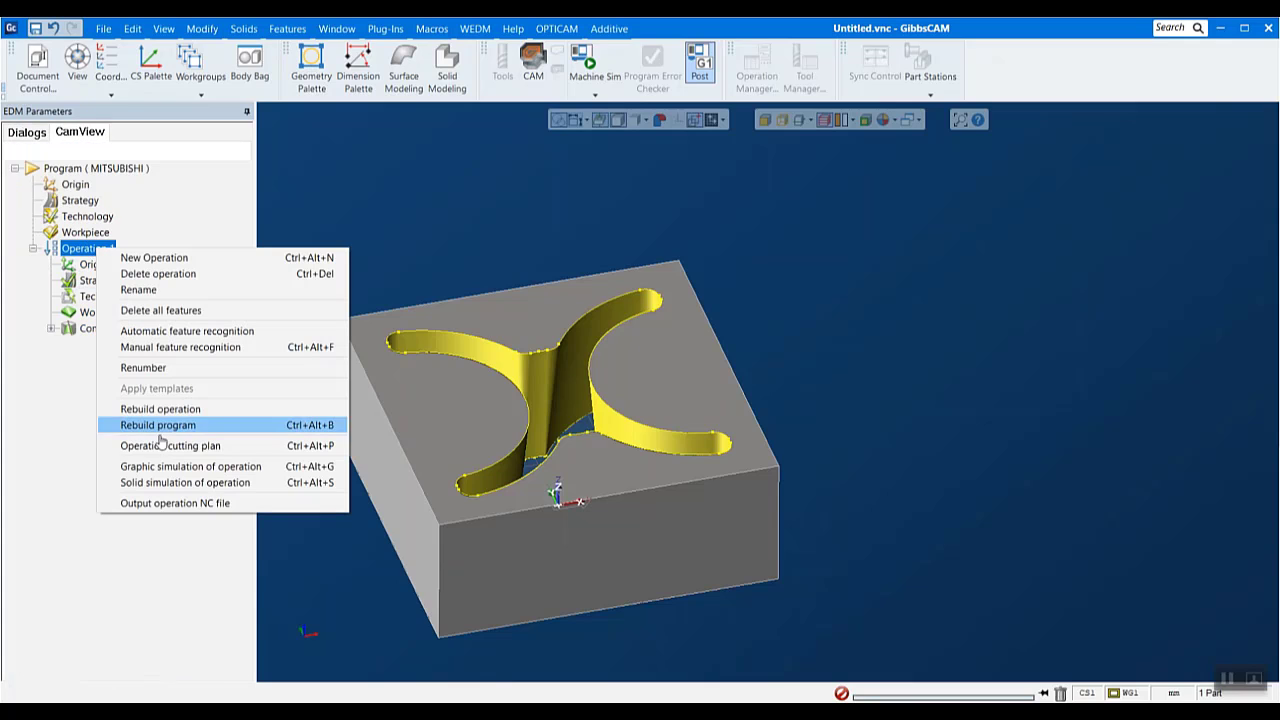
pyautogui.click(165, 467)
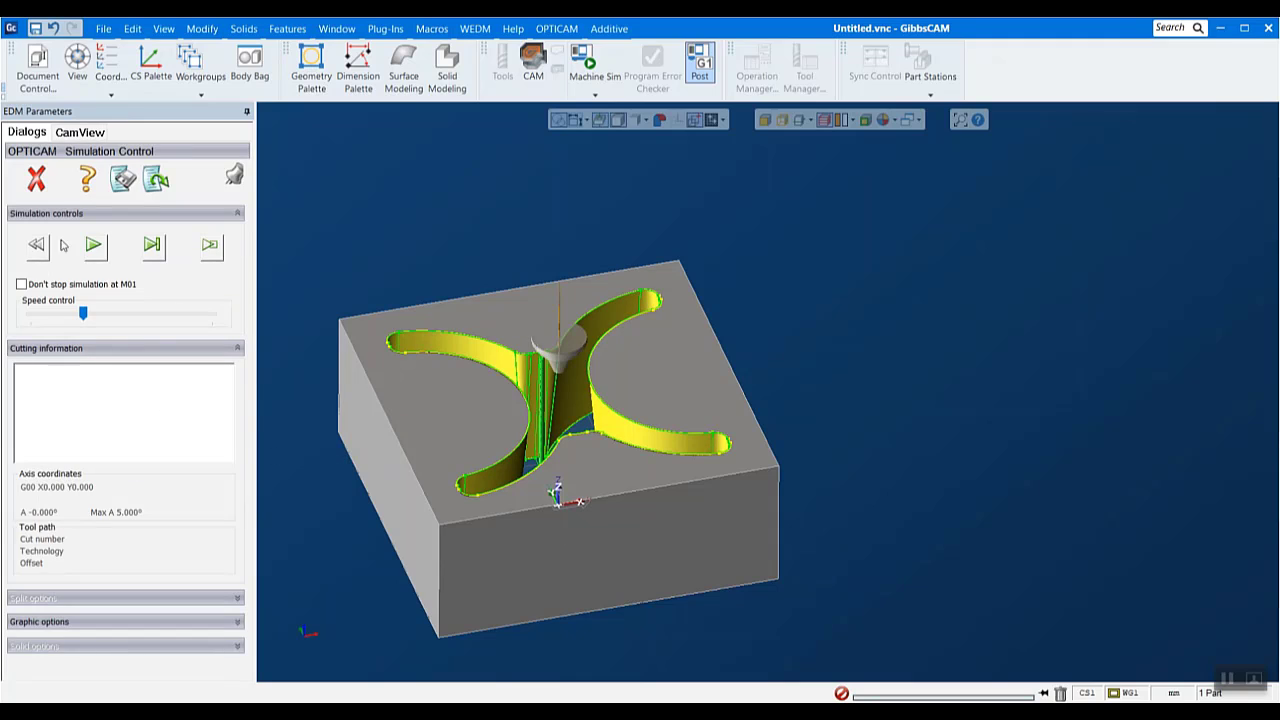
pyautogui.click(90, 258)
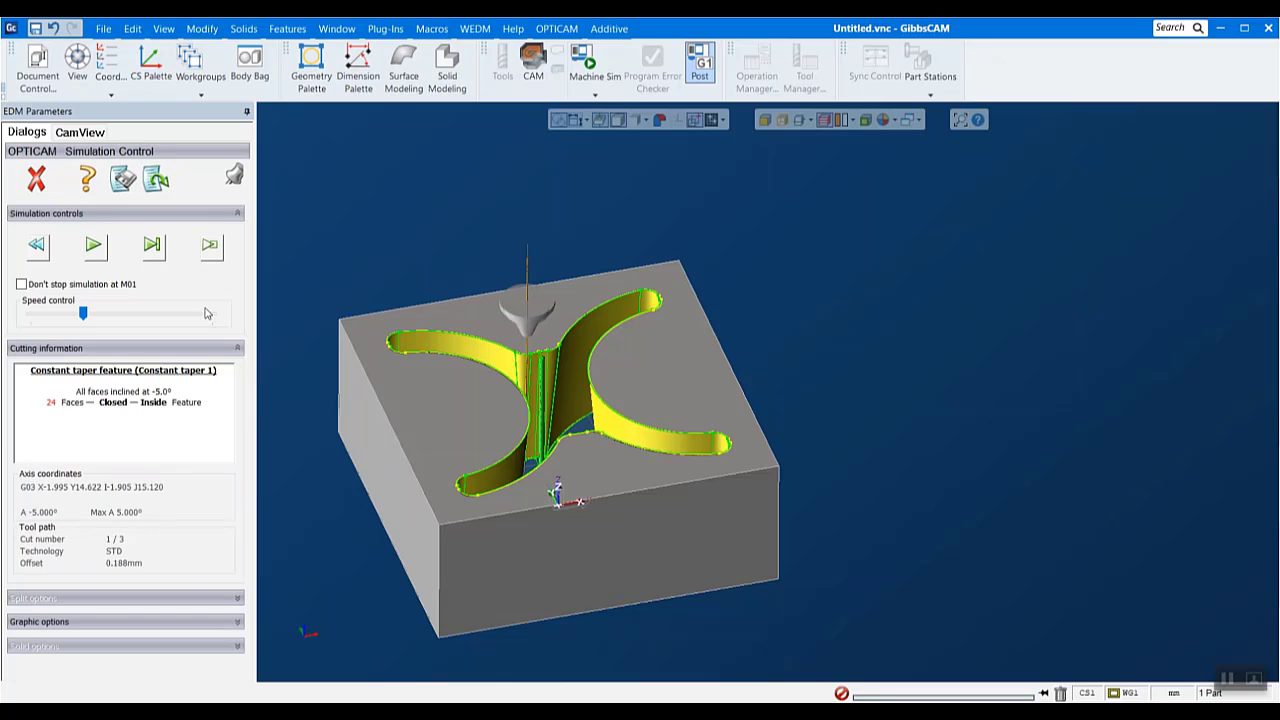
pyautogui.click(100, 247)
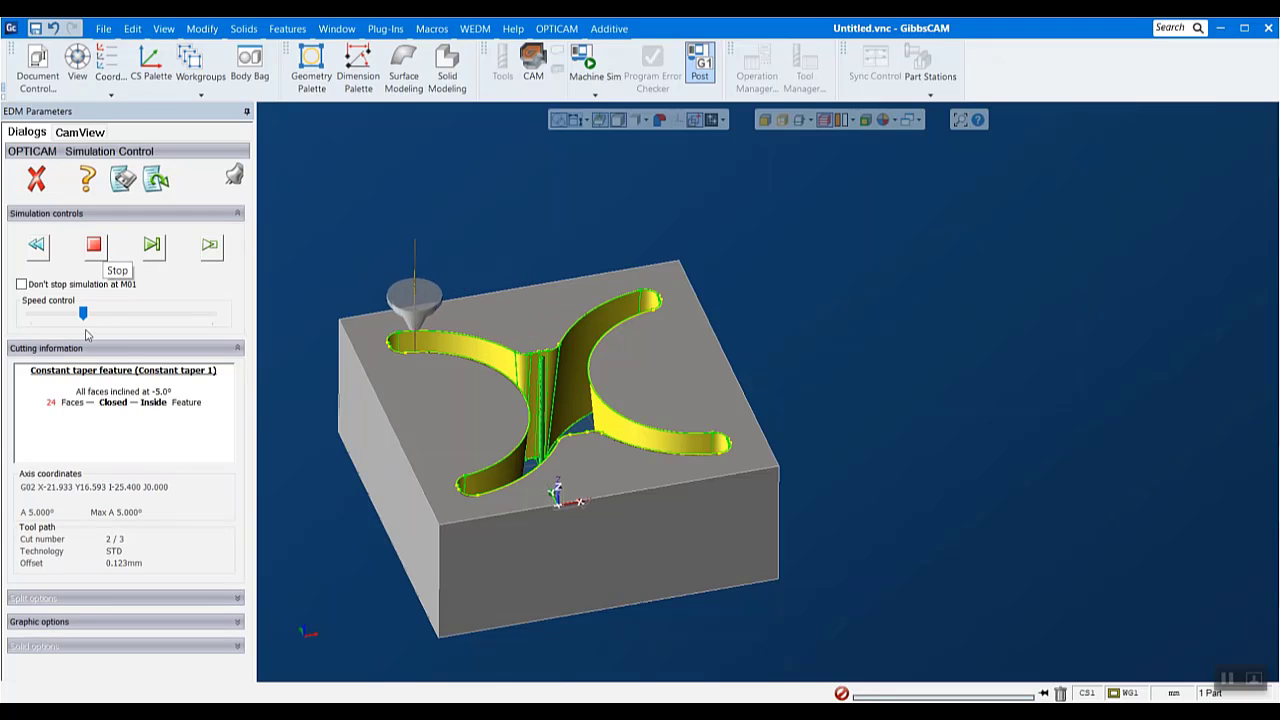
pyautogui.moveTo(86, 335); pyautogui.dragTo(107, 332)
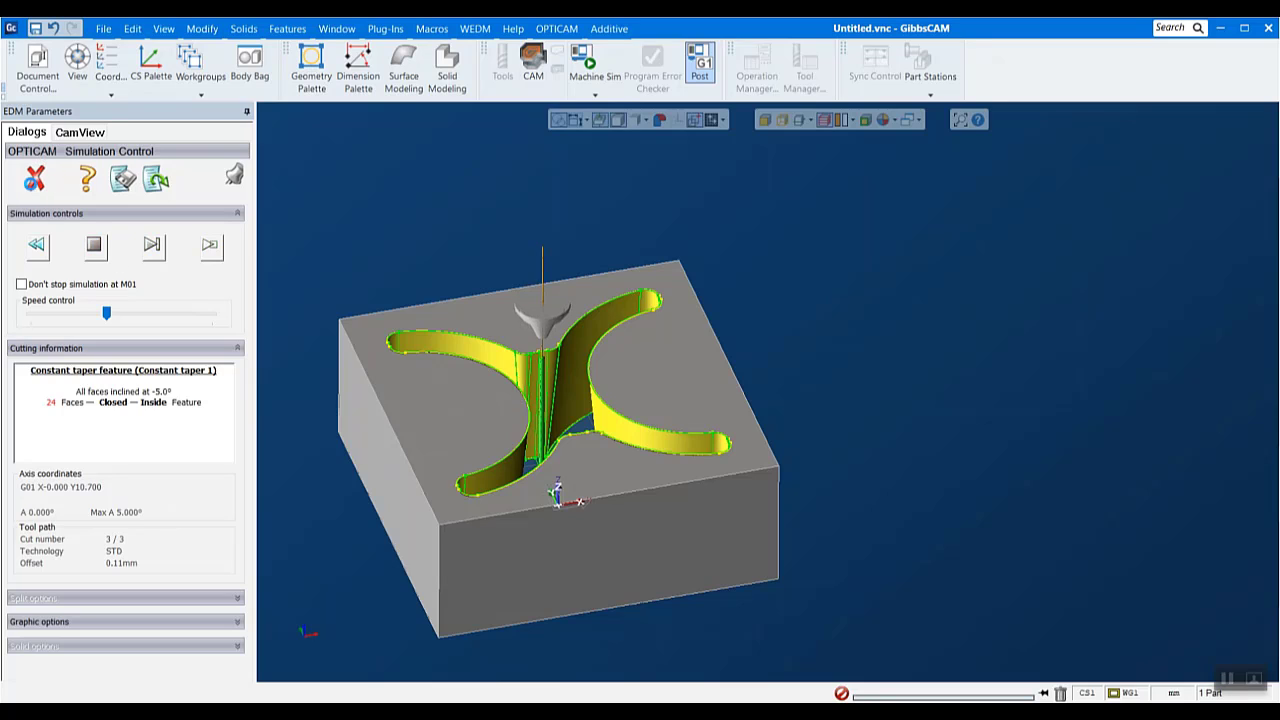
pyautogui.click(40, 182)
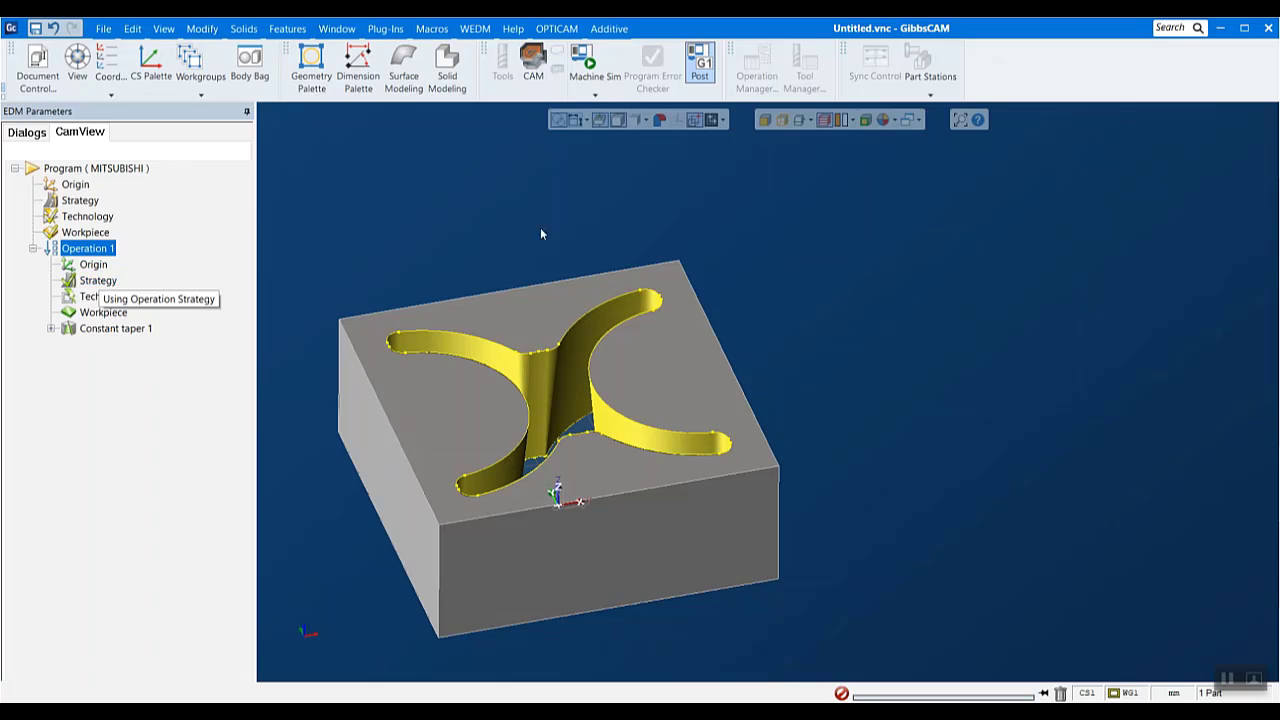
# - Enable Create setup sheet and Add comment for each cut in the Mitsubishi postprocessor options
pyautogui.click(51, 328)
pyautogui.click(553, 30)
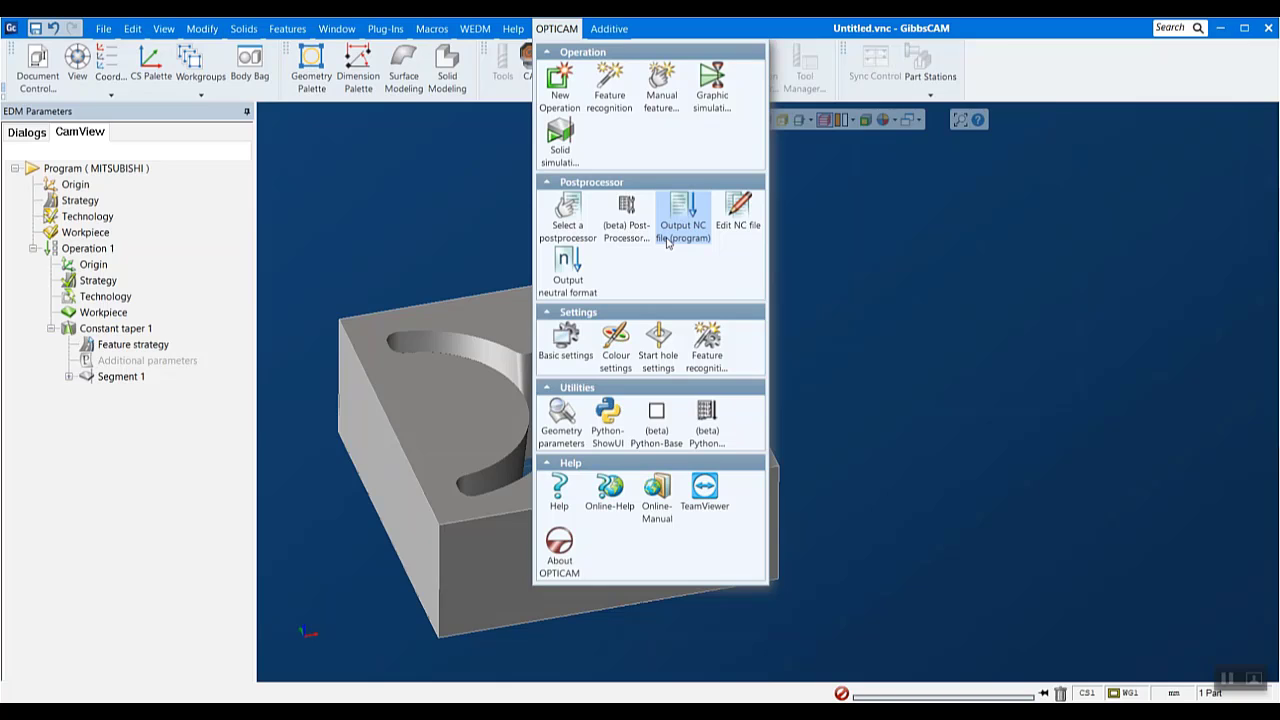
pyautogui.click(578, 213)
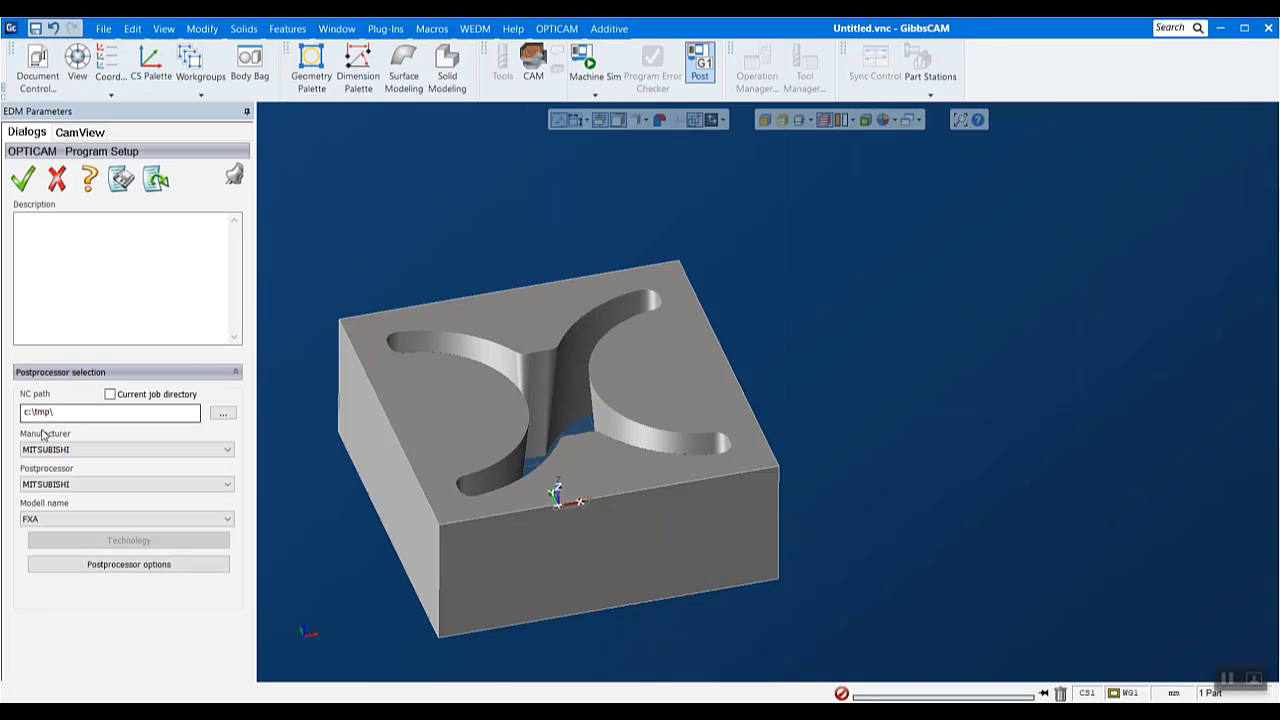
pyautogui.click(123, 566)
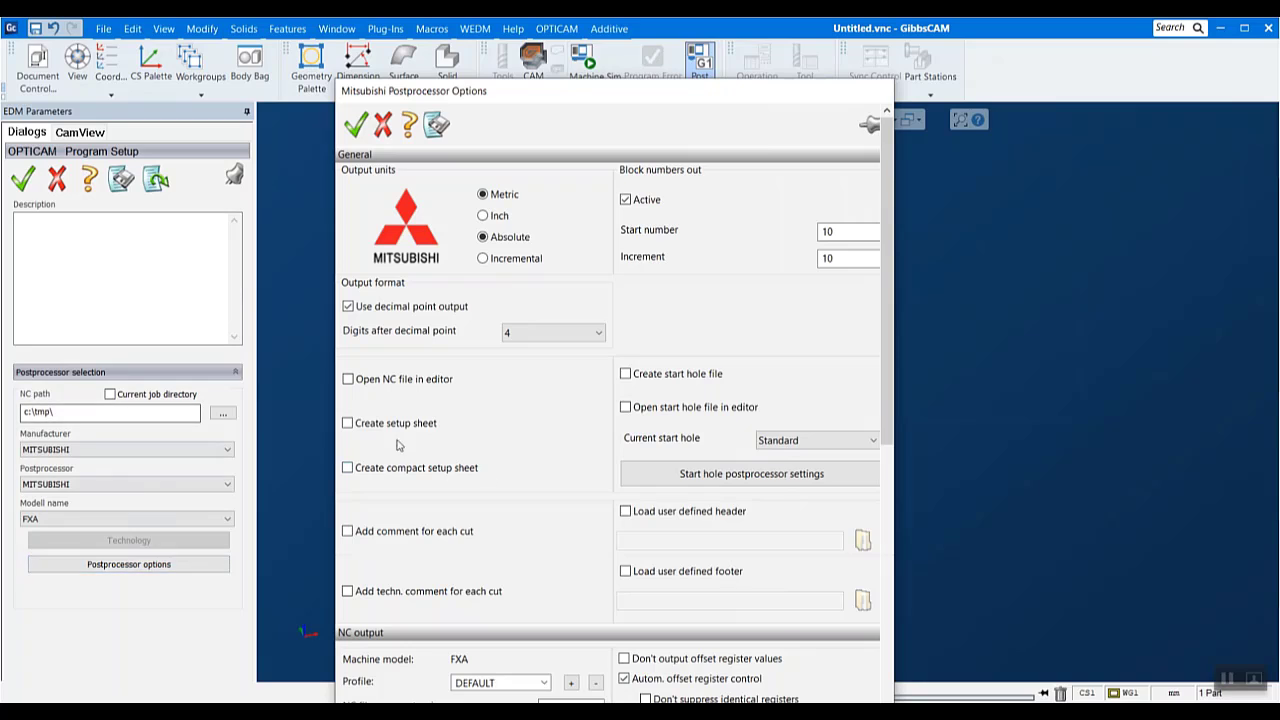
pyautogui.click(358, 427)
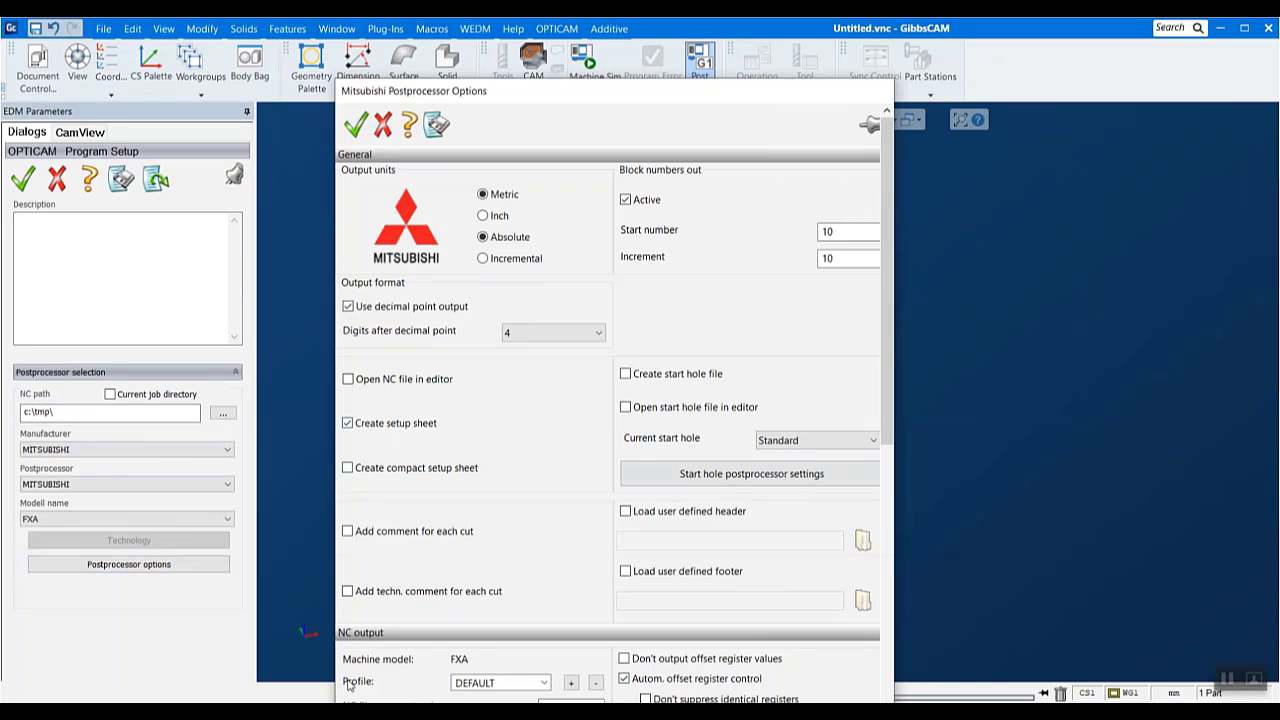
pyautogui.click(433, 533)
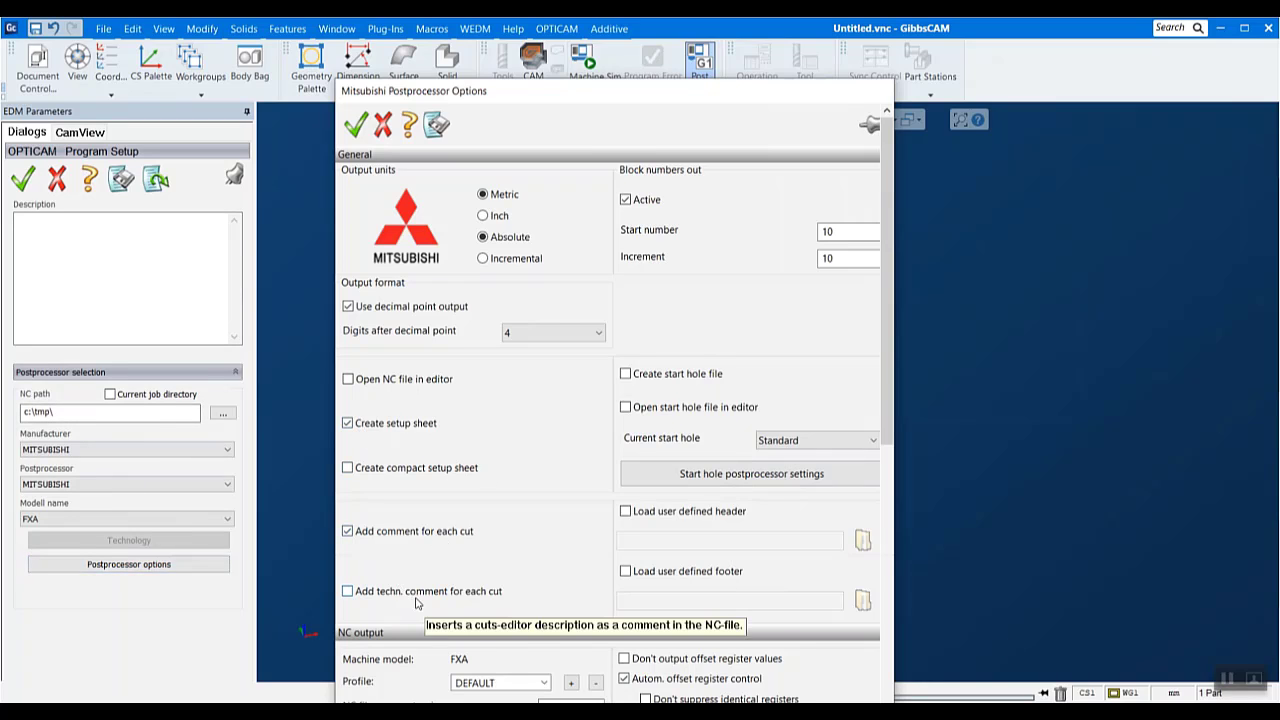
# - Review the remaining general and NC output options of the postprocessor and accept them together with the program setup
pyautogui.scroll(-1, 420, 601)
pyautogui.scroll(-5, 525, 632)
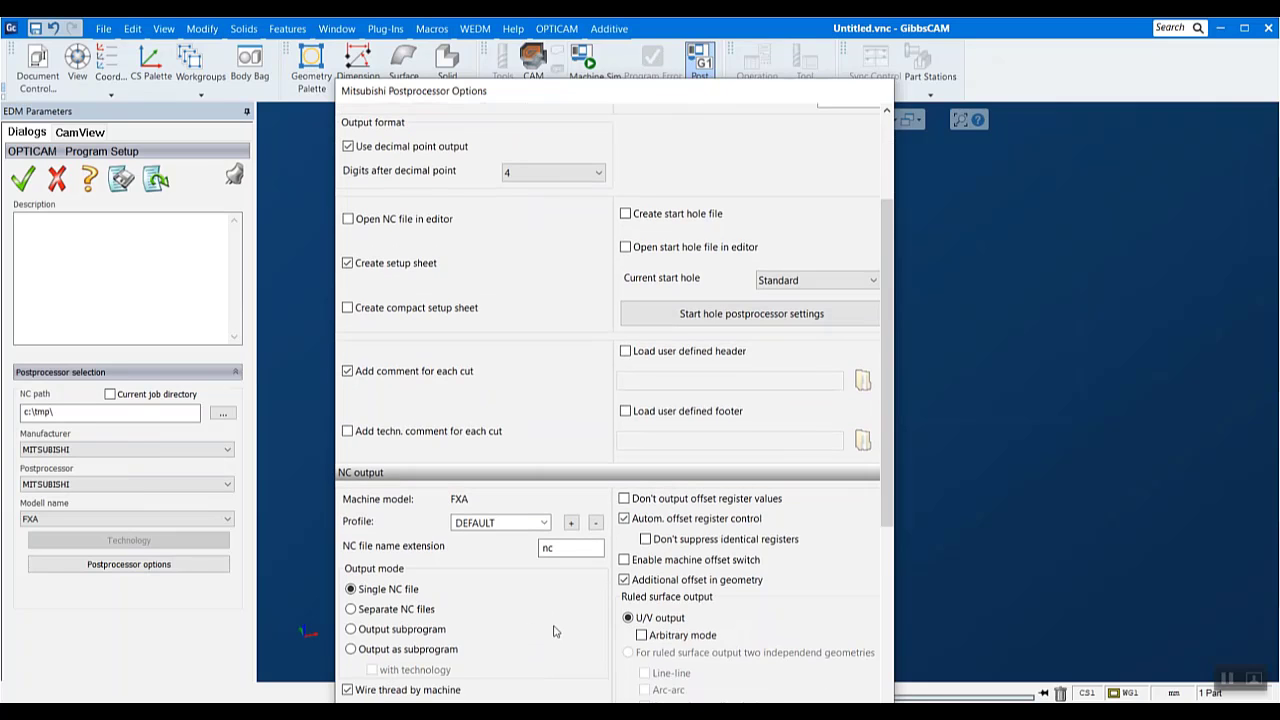
pyautogui.scroll(-8, 724, 556)
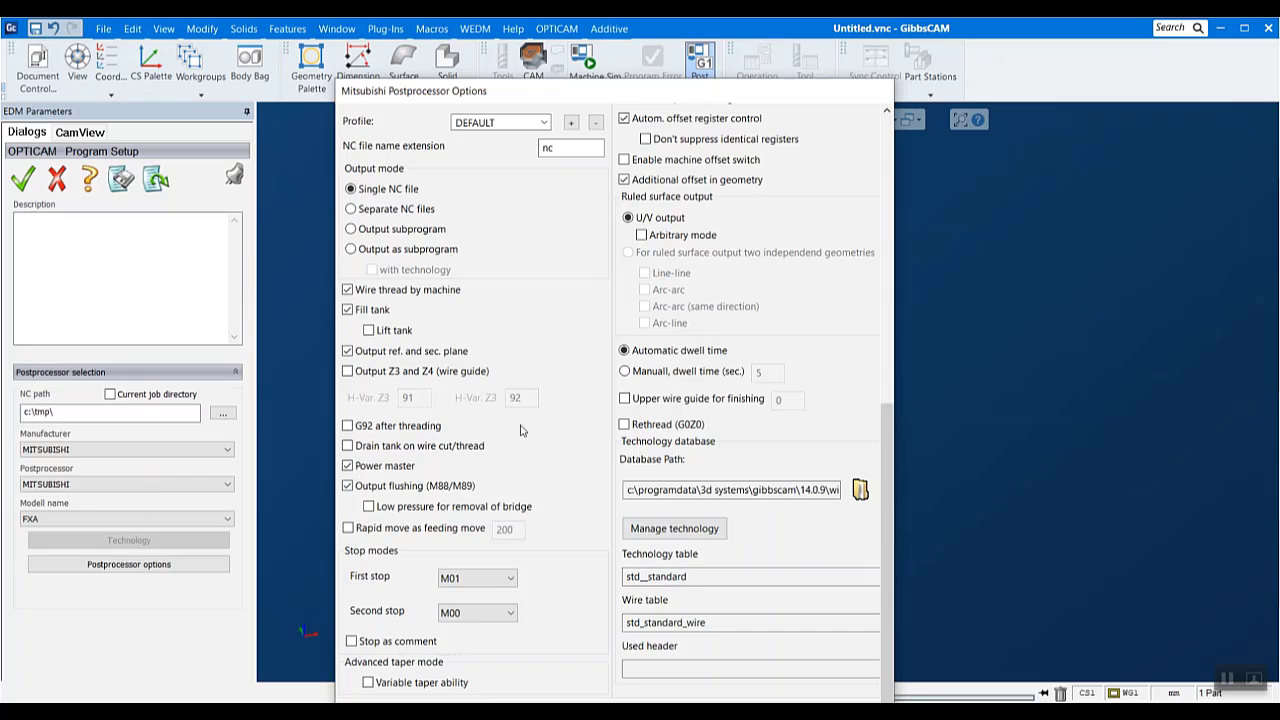
pyautogui.scroll(10, 520, 430)
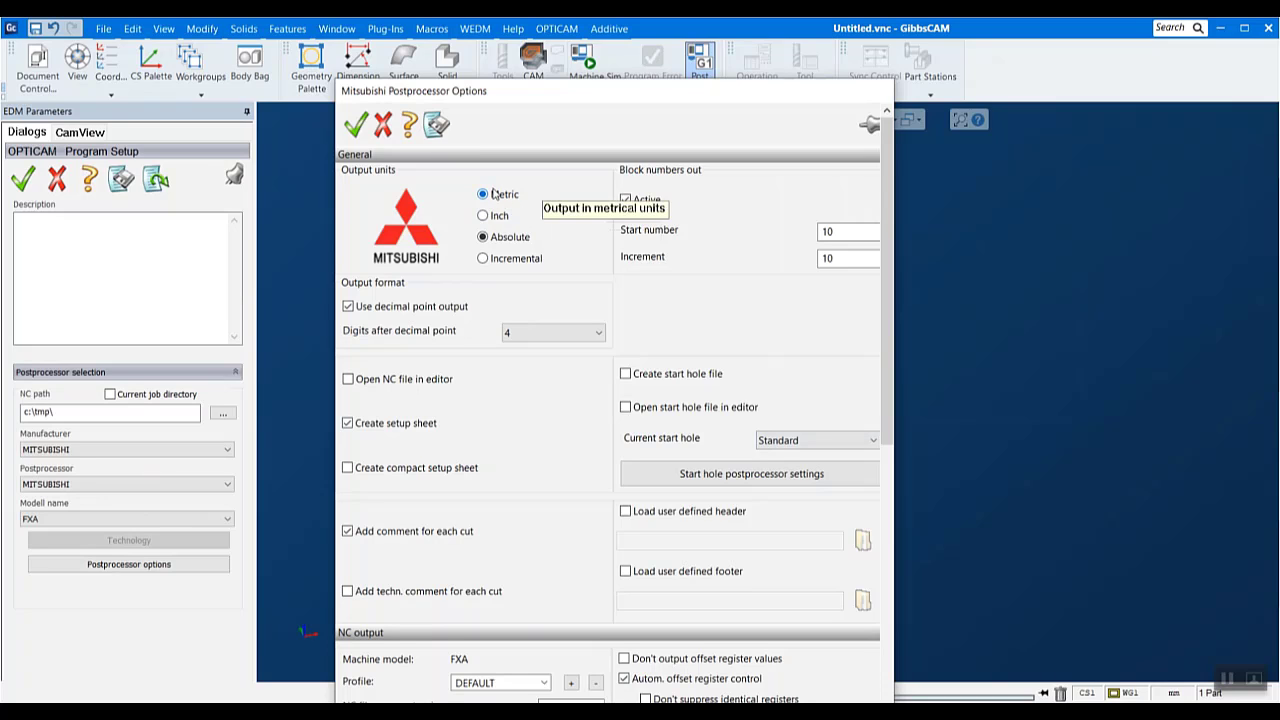
pyautogui.click(355, 124)
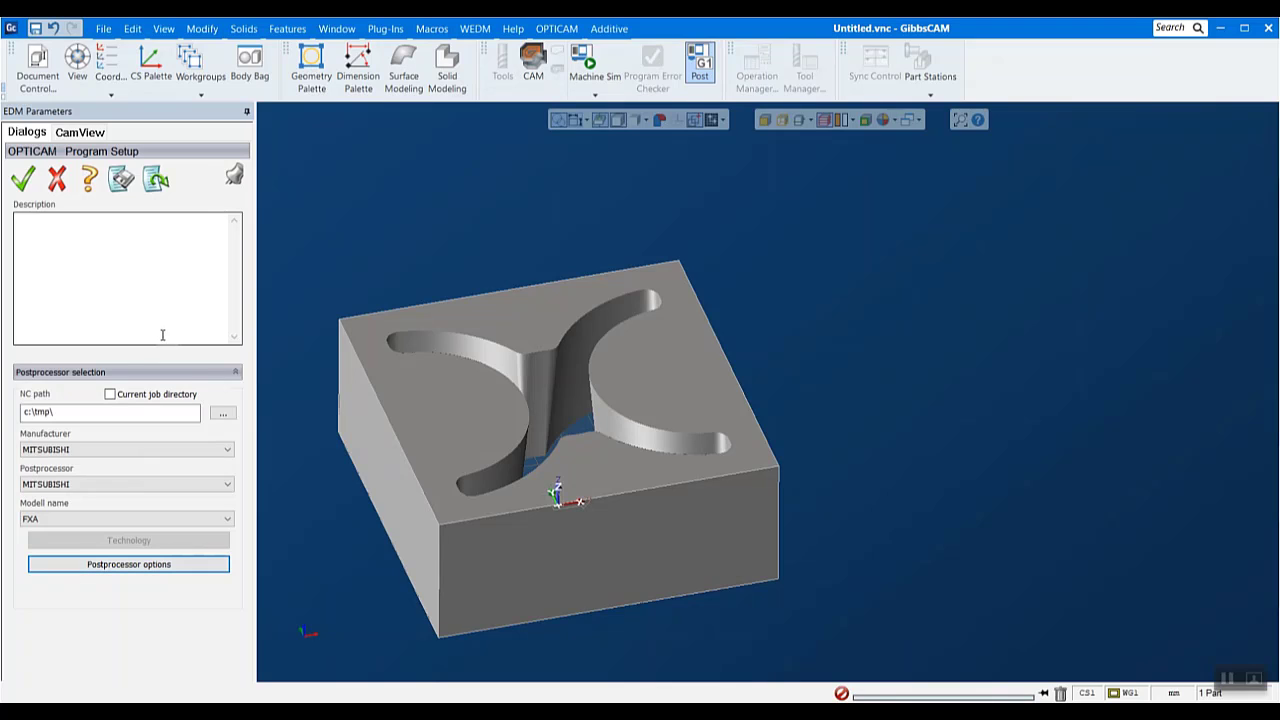
pyautogui.click(23, 179)
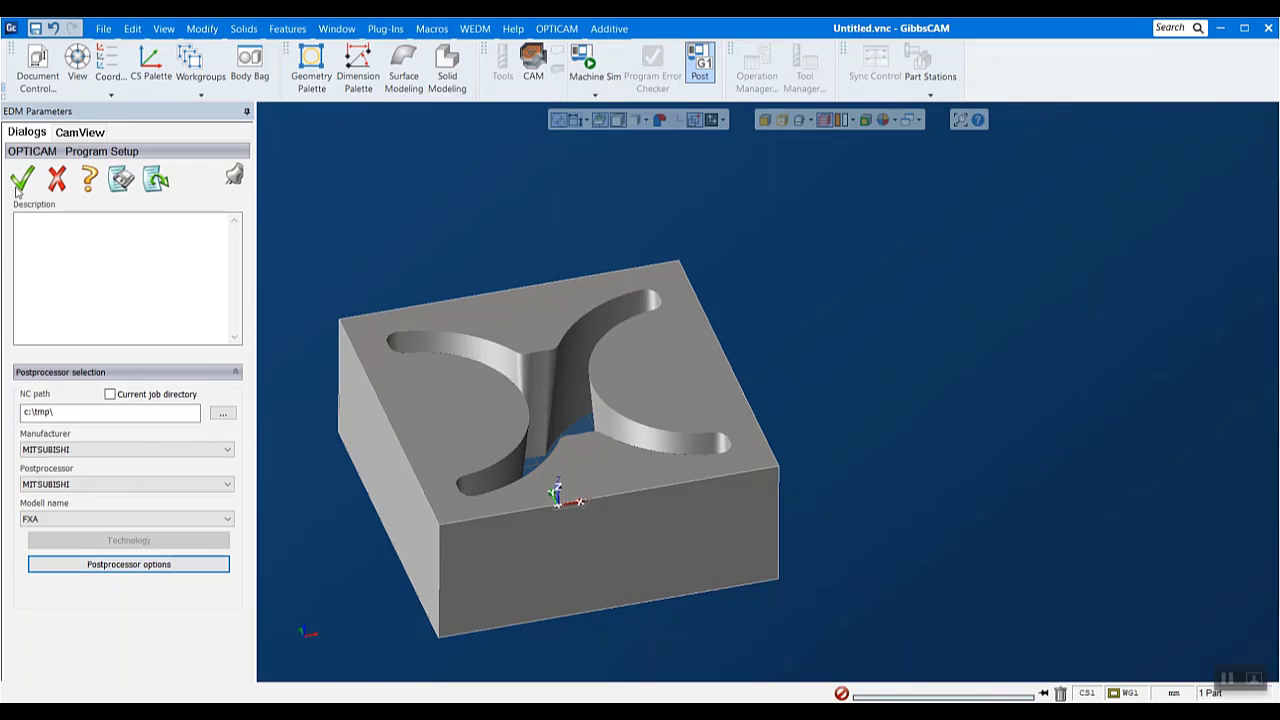
# - Output the NC file for the whole program, overwriting the existing file and acknowledging the demo database warning
pyautogui.click(556, 28)
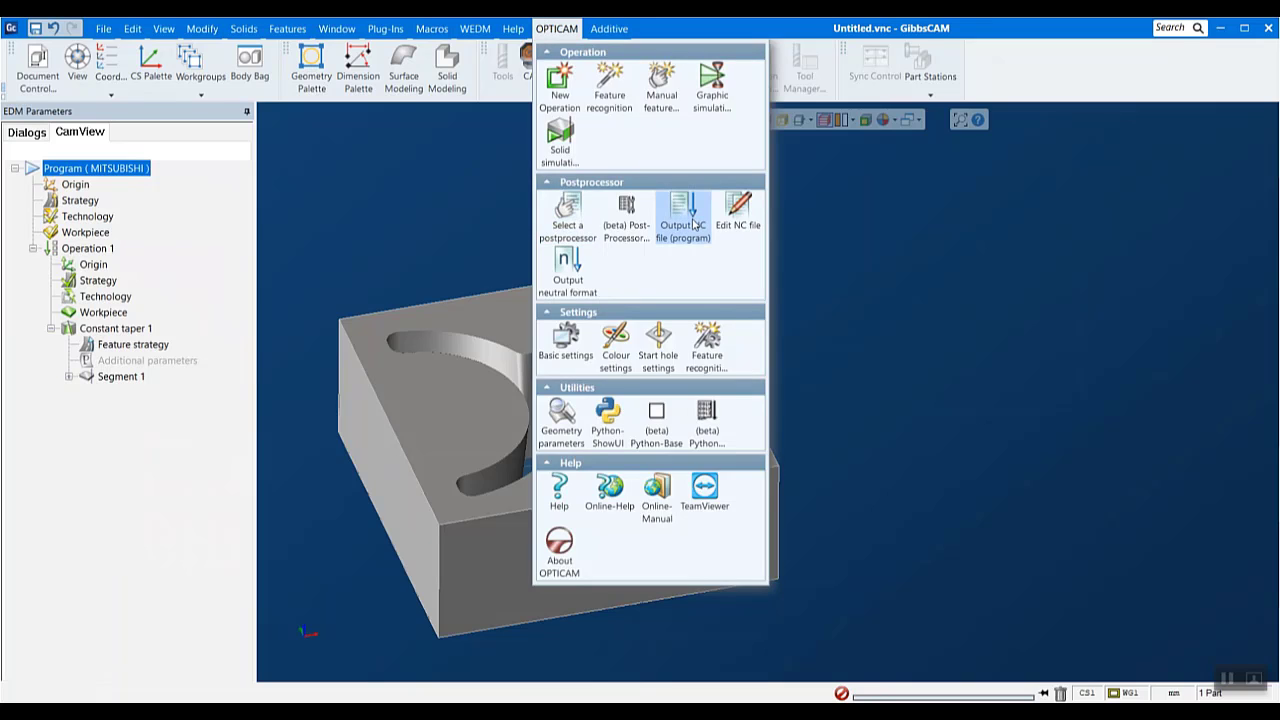
pyautogui.click(693, 224)
pyautogui.click(663, 433)
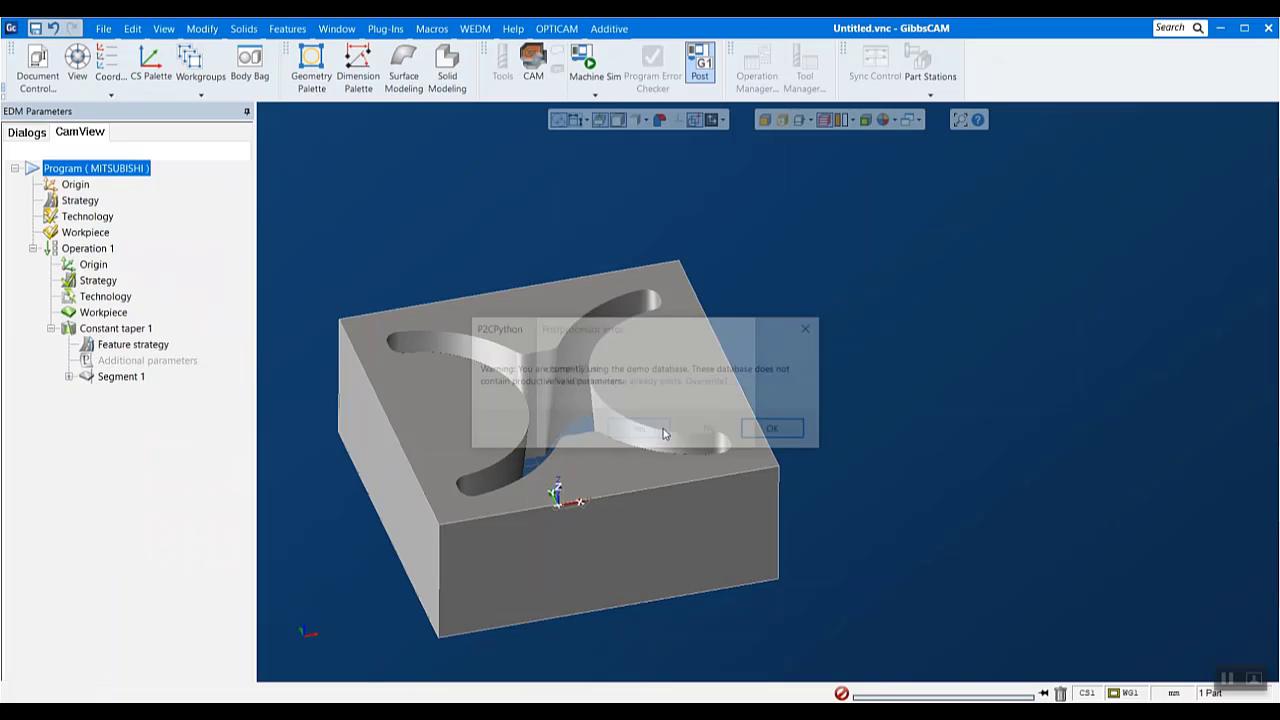
pyautogui.click(762, 433)
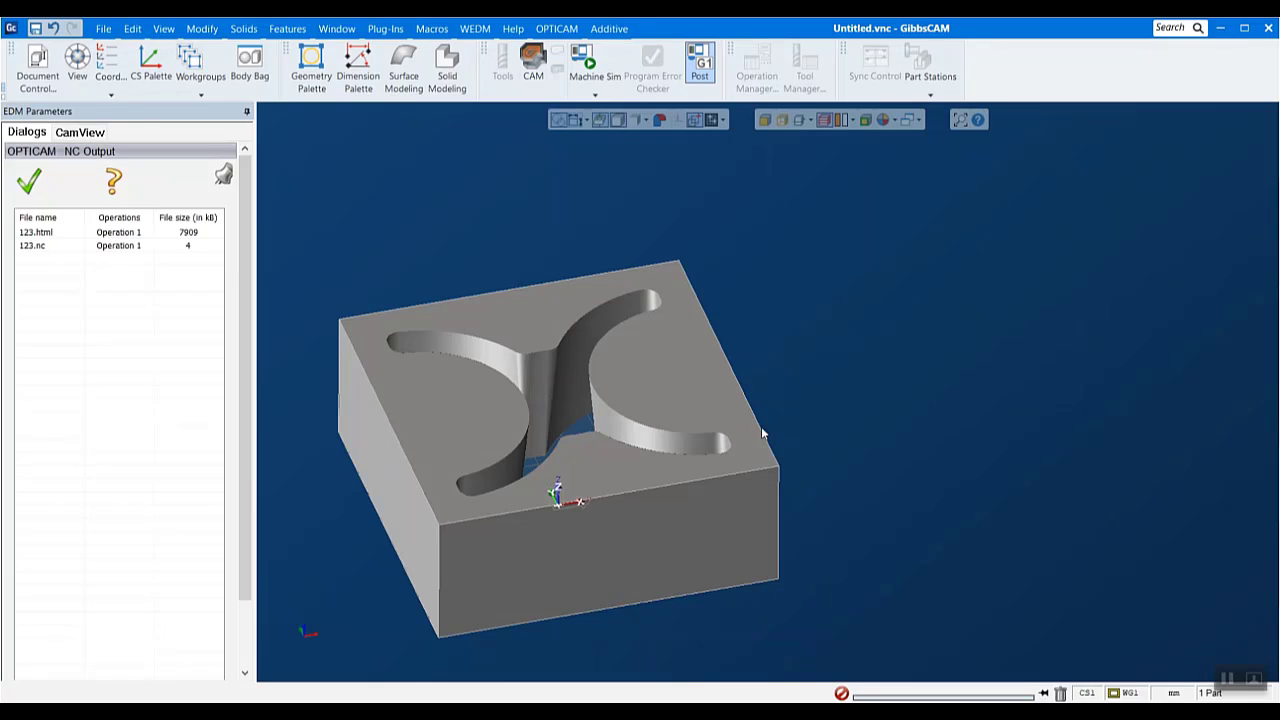
# - Open the setup sheet 123.html and examine its program summary and the tables for the rough and trim cuts
pyautogui.doubleClick(54, 233)
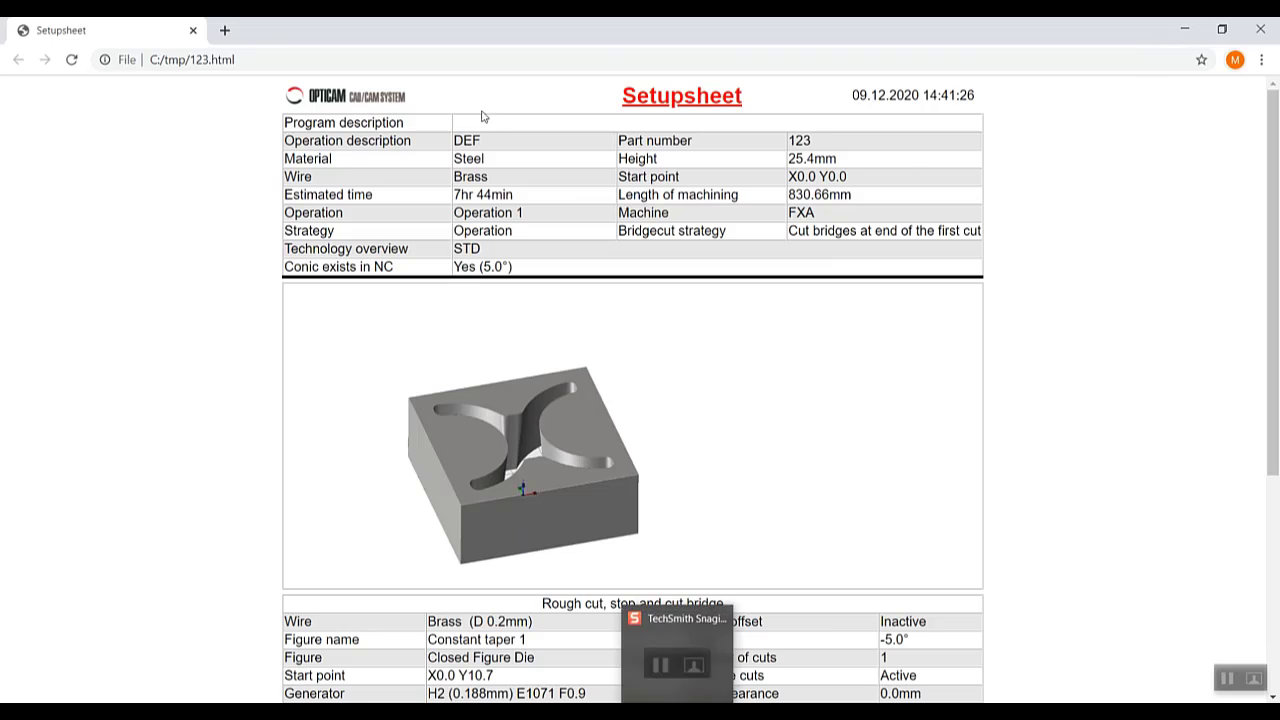
pyautogui.scroll(-4, 641, 208)
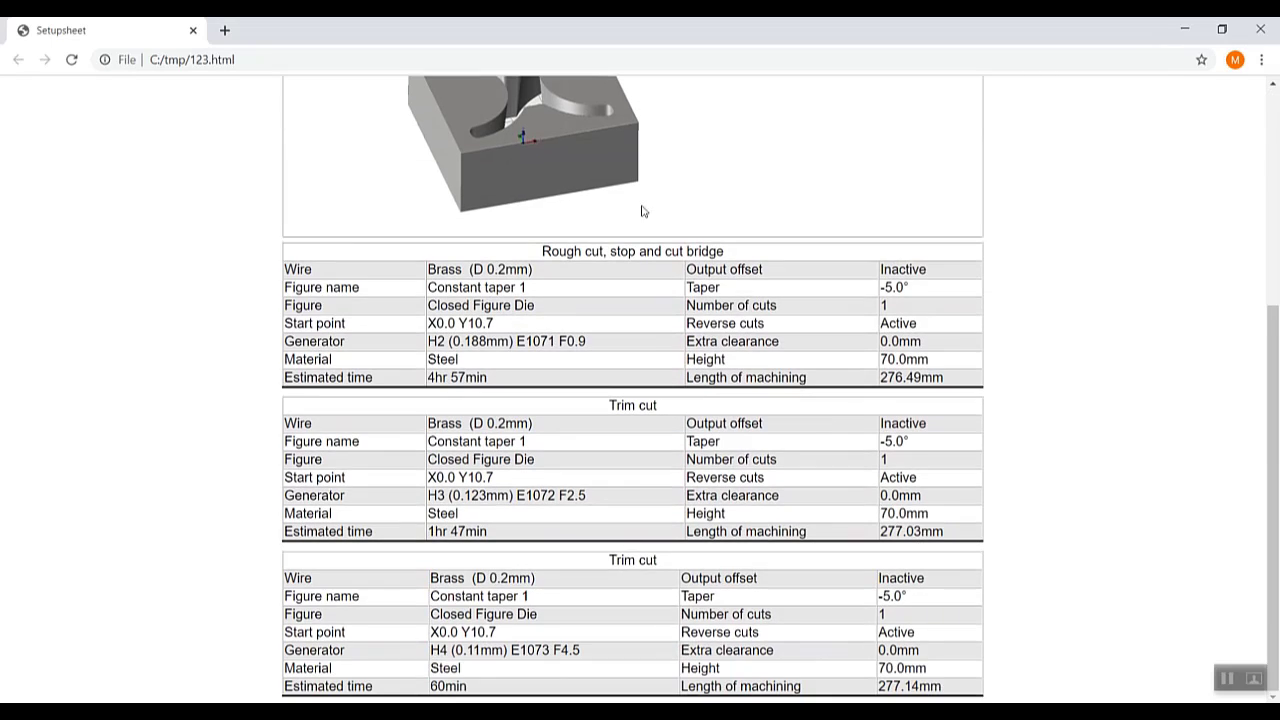
pyautogui.moveTo(913, 449); pyautogui.dragTo(881, 451)
pyautogui.click(991, 437)
pyautogui.moveTo(1266, 486); pyautogui.dragTo(1262, 257)
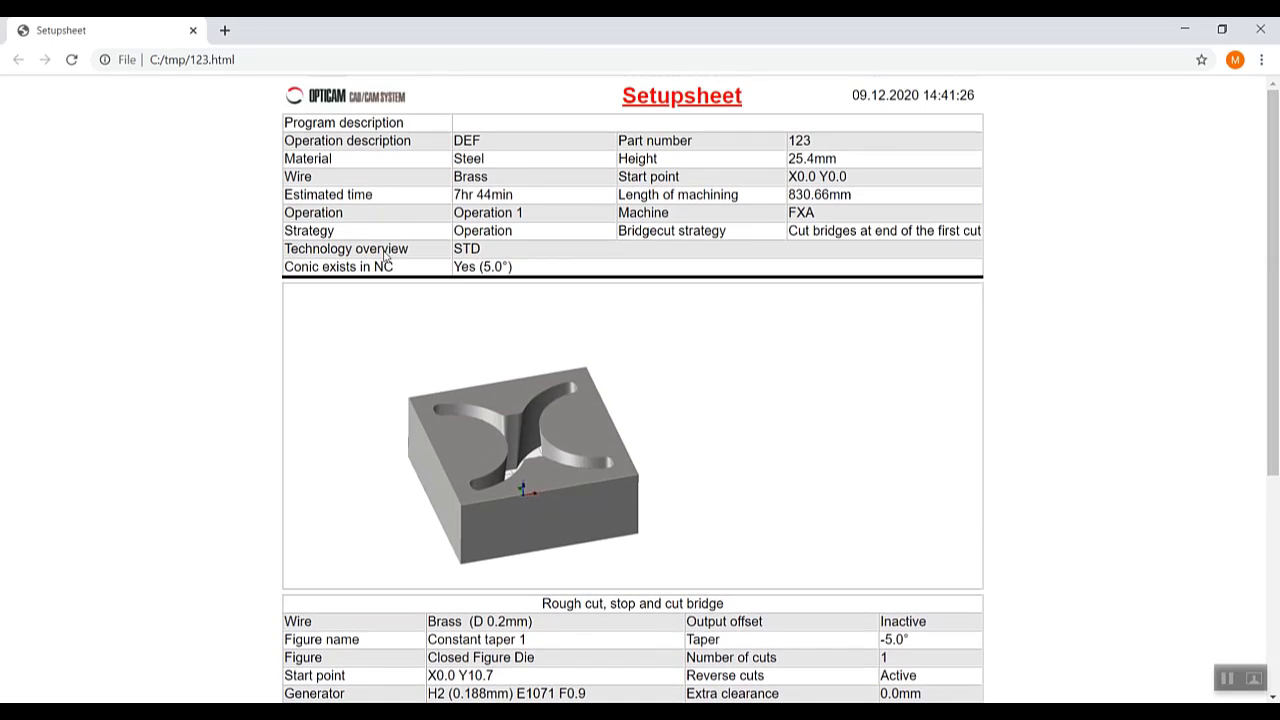
pyautogui.scroll(-3, 1086, 495)
pyautogui.scroll(-1, 1086, 495)
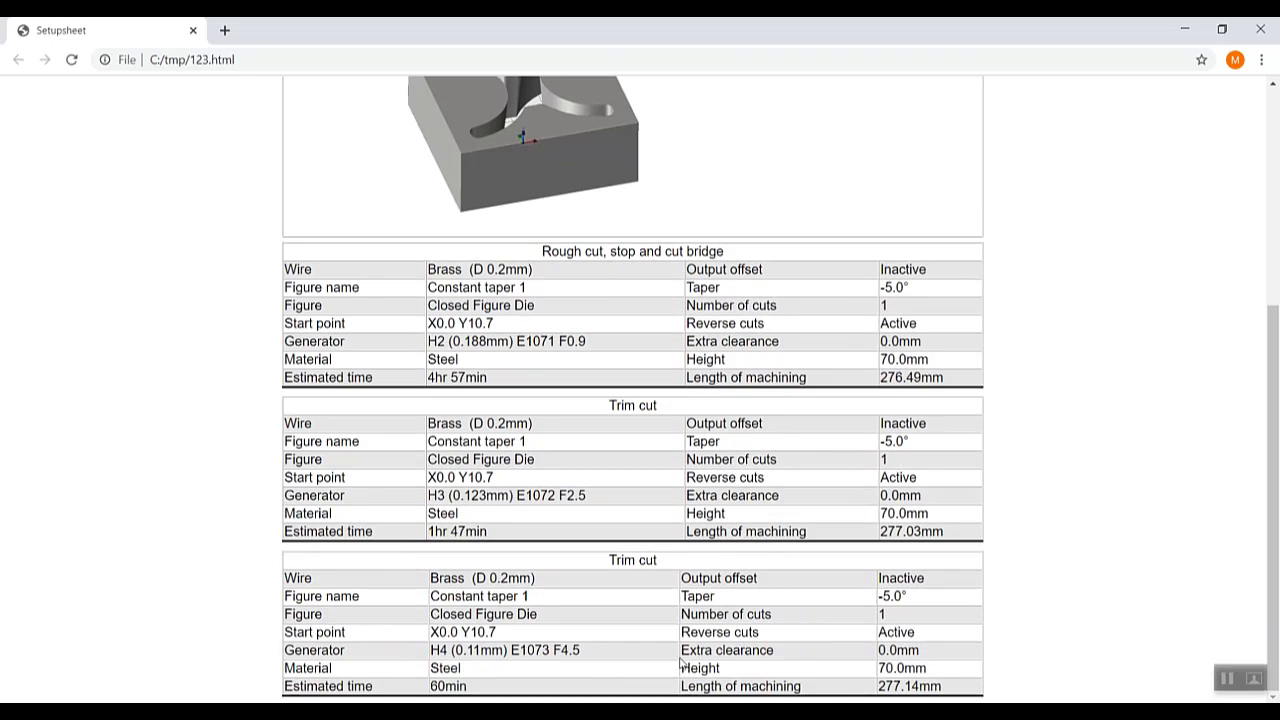
# - Switch back to GibbsCAM from the setup sheet and accept the OPTICAM NC Output file list
pyautogui.moveTo(636, 712)
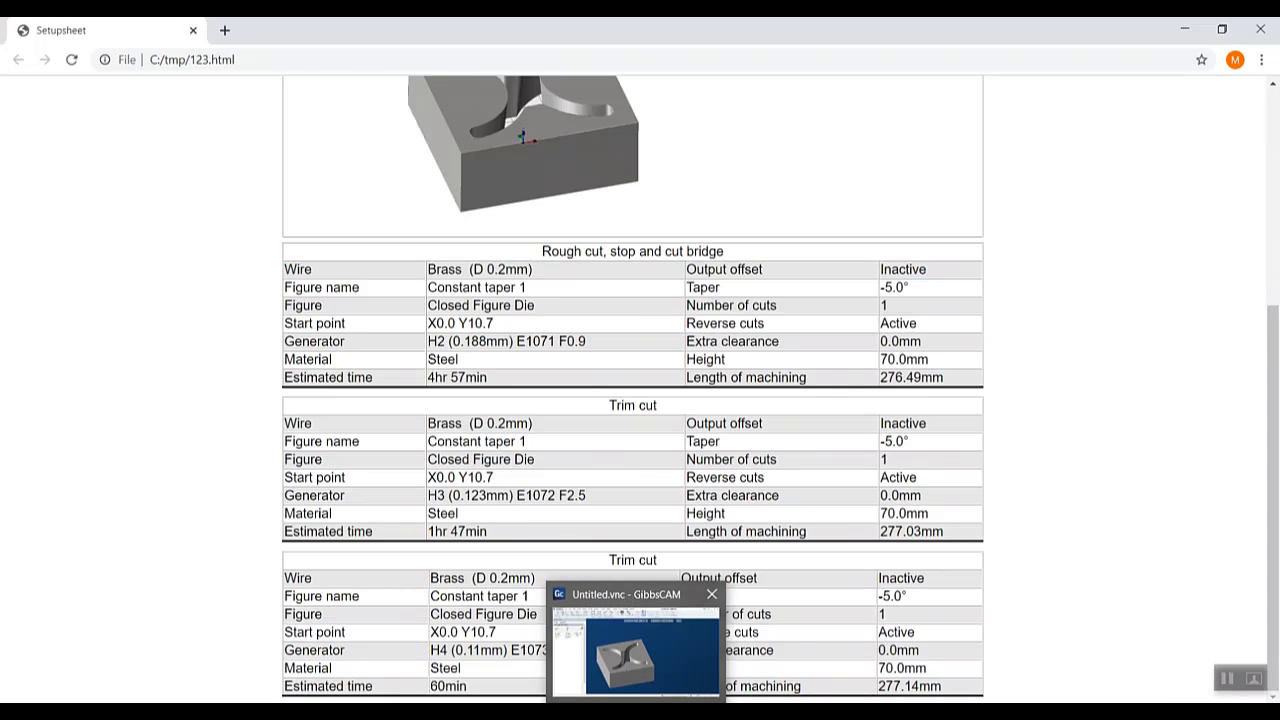
pyautogui.click(636, 655)
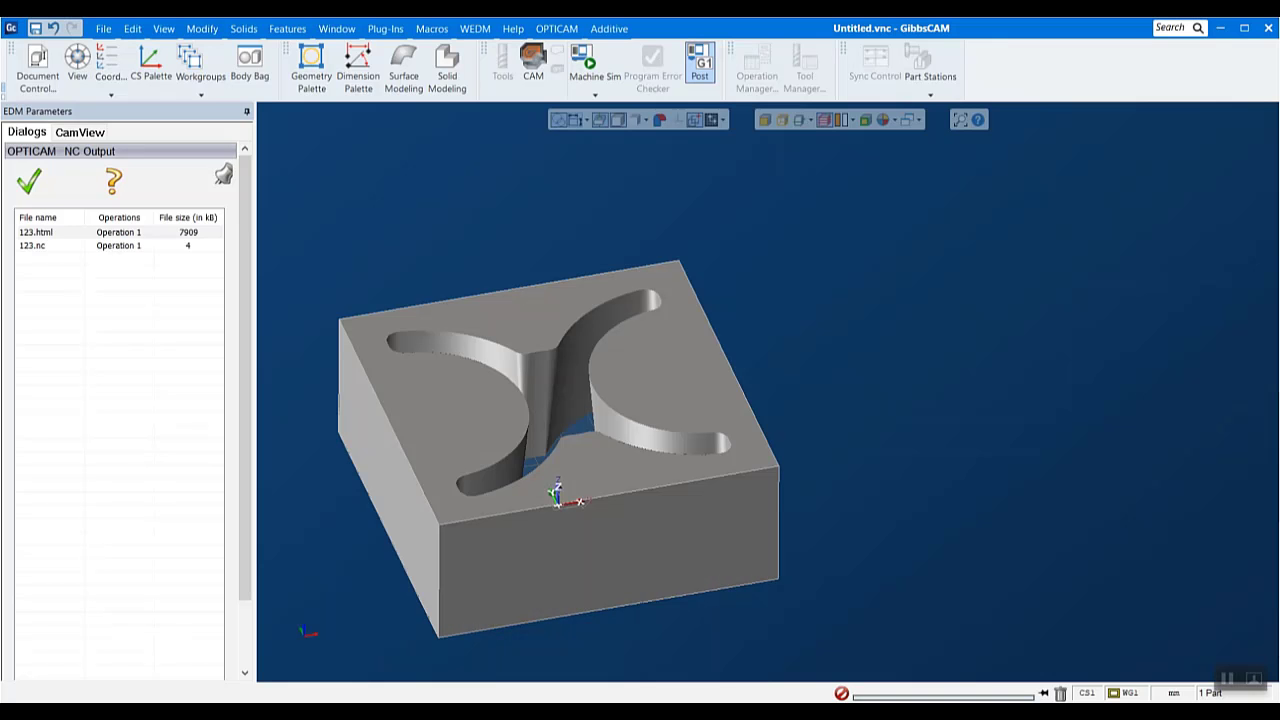
pyautogui.click(41, 180)
# - Open the OPTICAM basic settings and examine the input units, geometric tolerances and colour settings
pyautogui.click(564, 32)
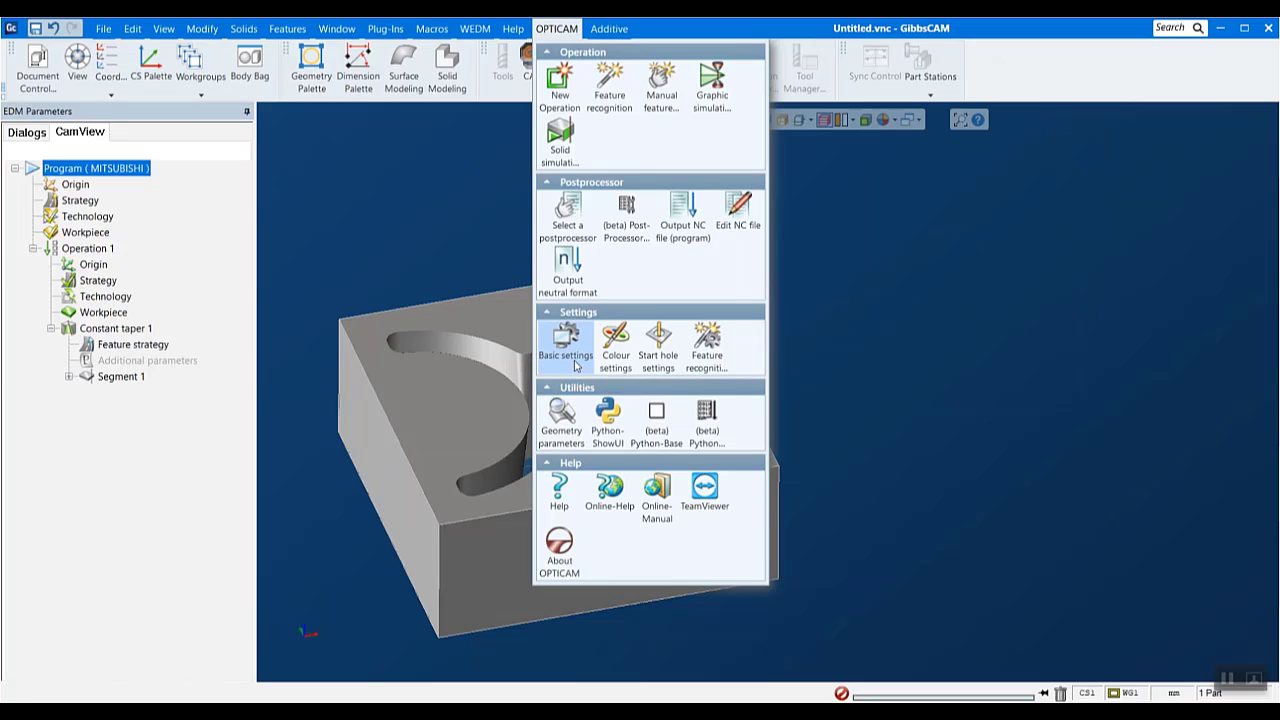
pyautogui.click(585, 348)
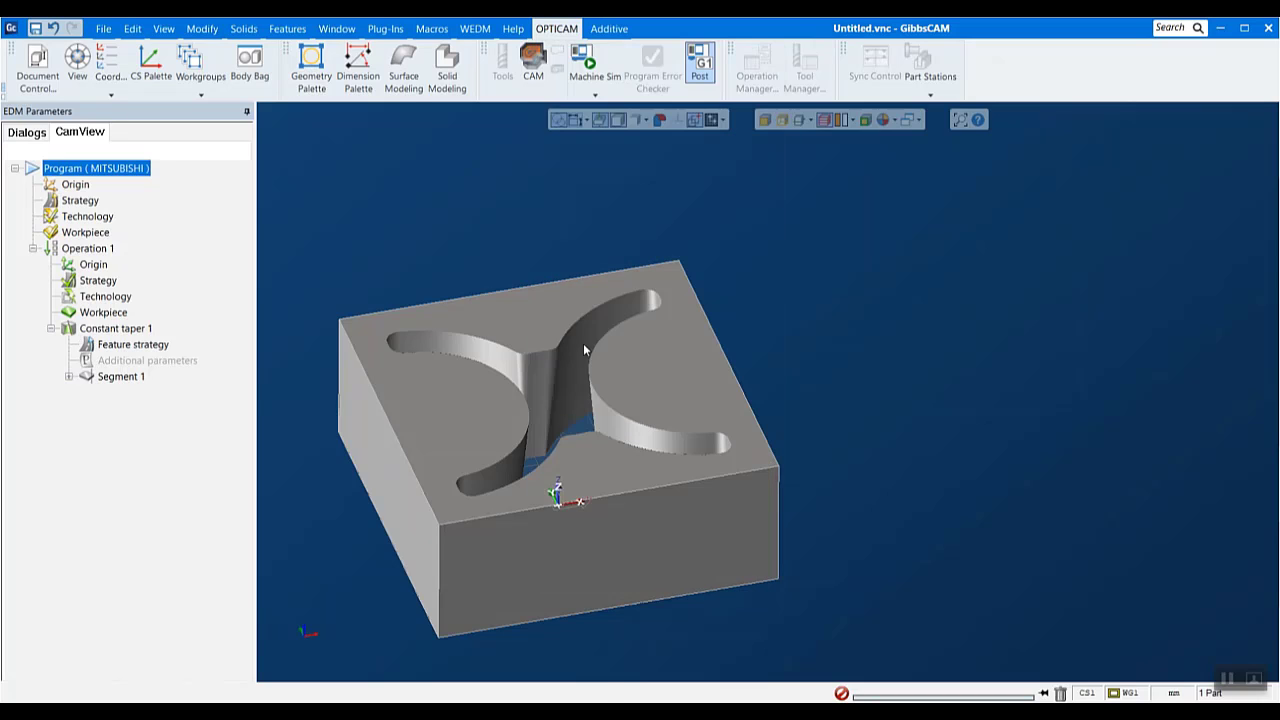
pyautogui.moveTo(292, 178); pyautogui.dragTo(558, 120)
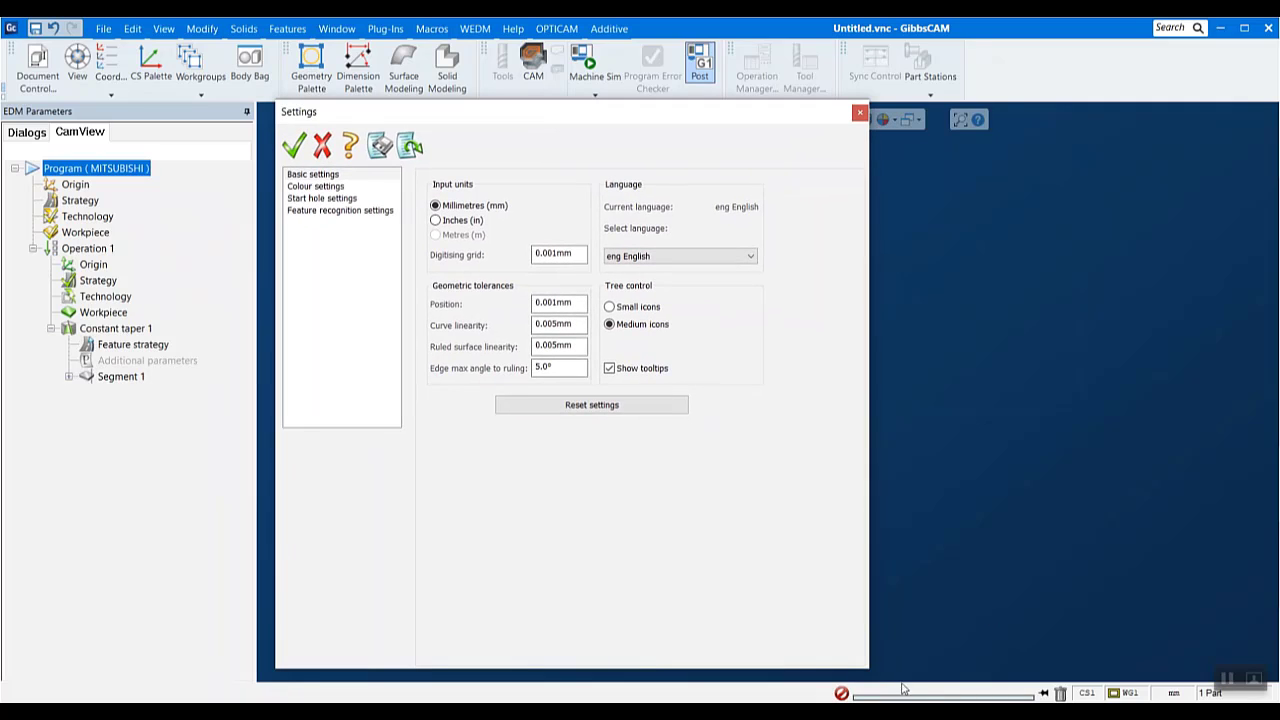
pyautogui.moveTo(866, 667); pyautogui.dragTo(775, 449)
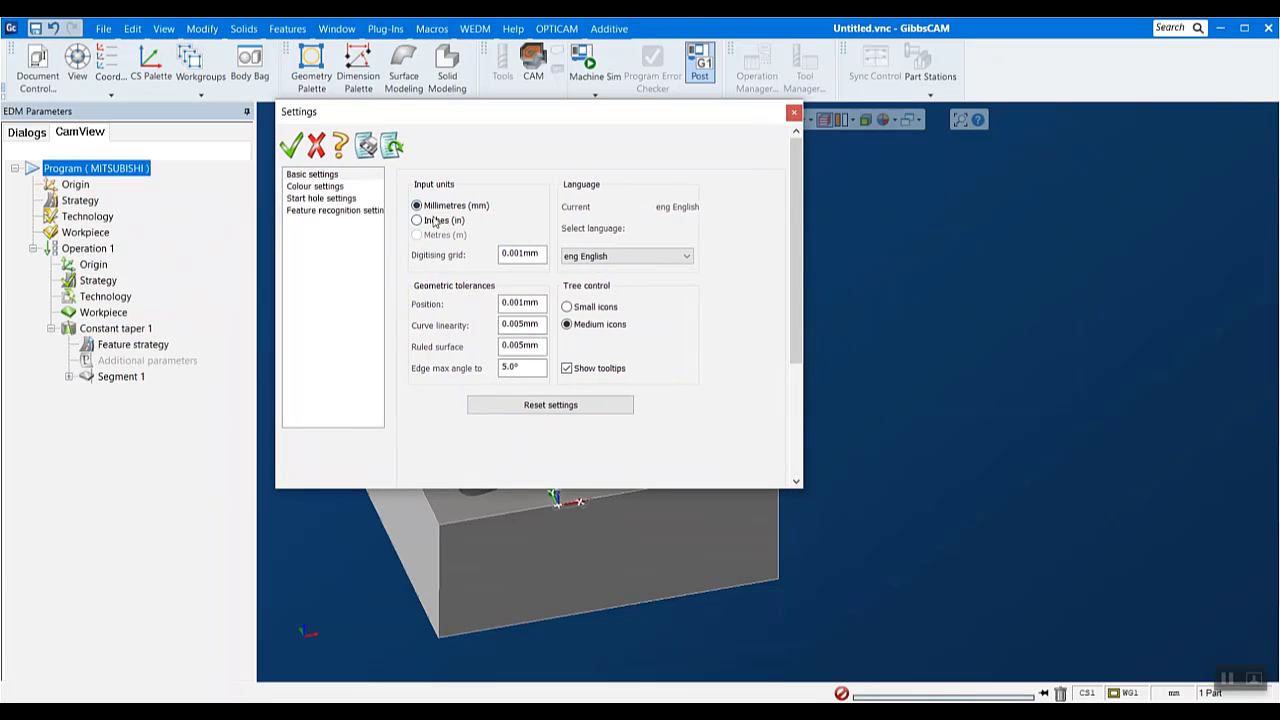
pyautogui.click(526, 303)
pyautogui.click(534, 325)
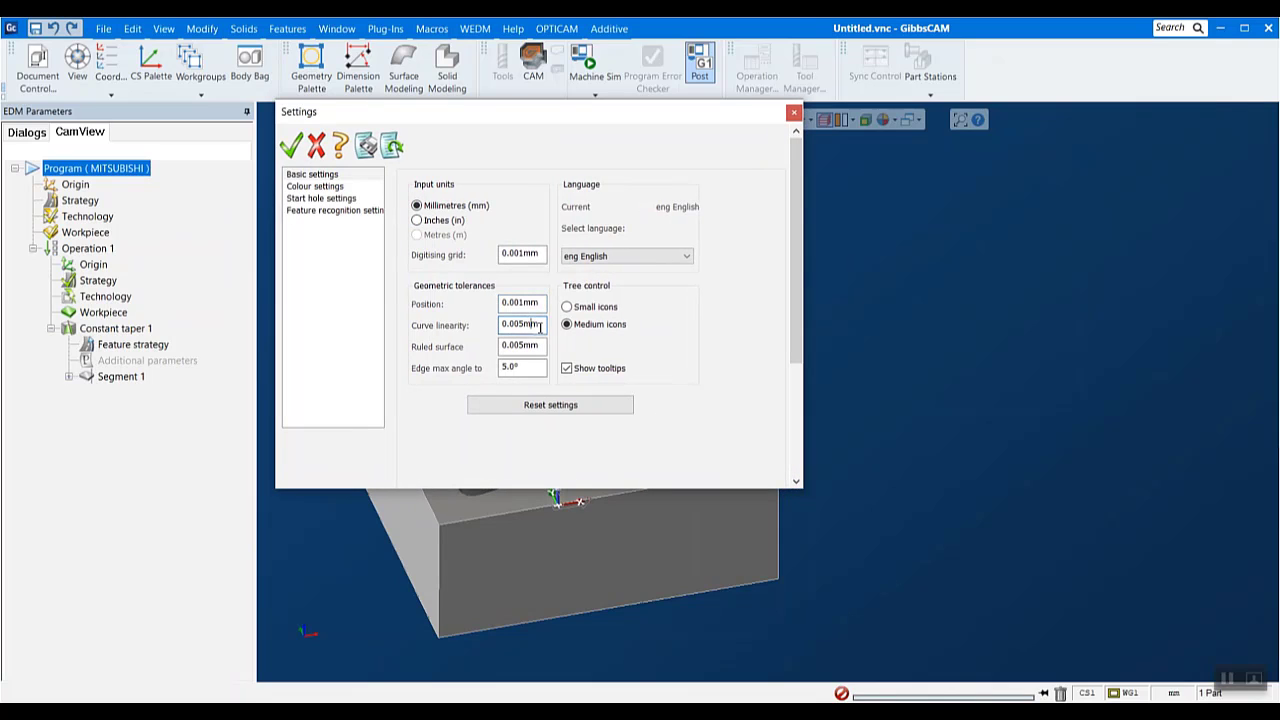
pyautogui.click(316, 188)
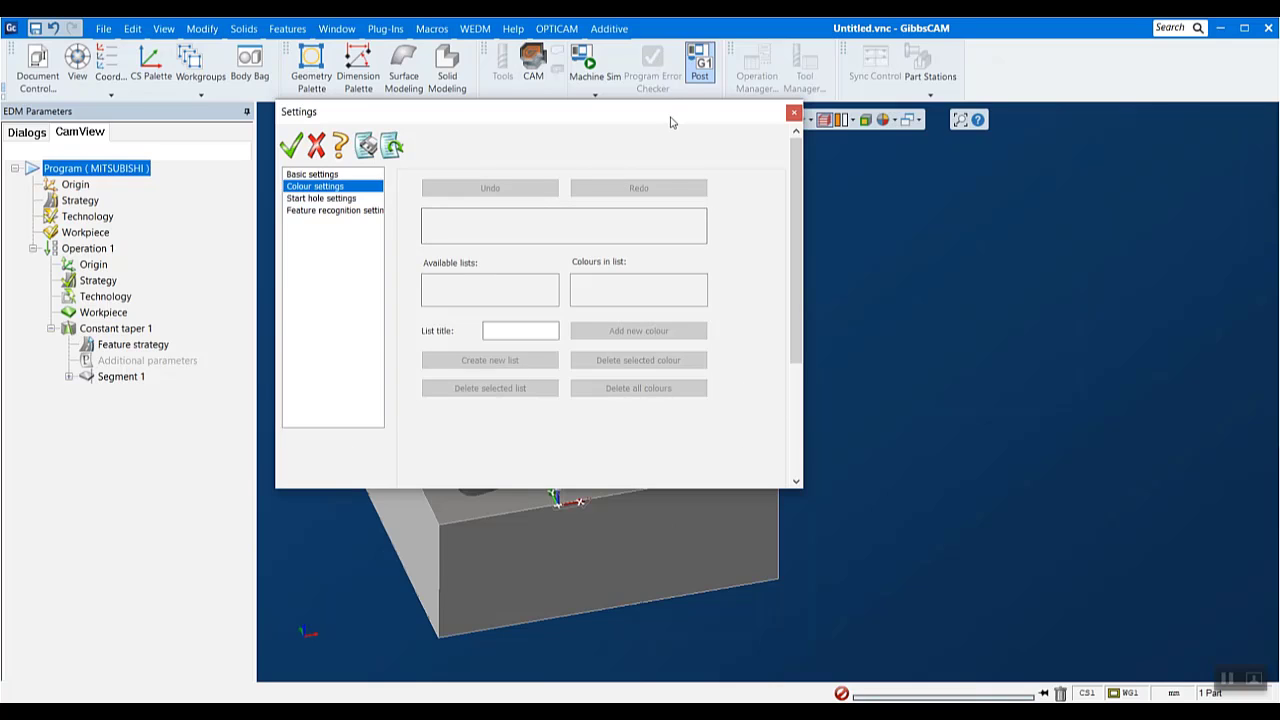
pyautogui.moveTo(671, 113); pyautogui.dragTo(759, 183)
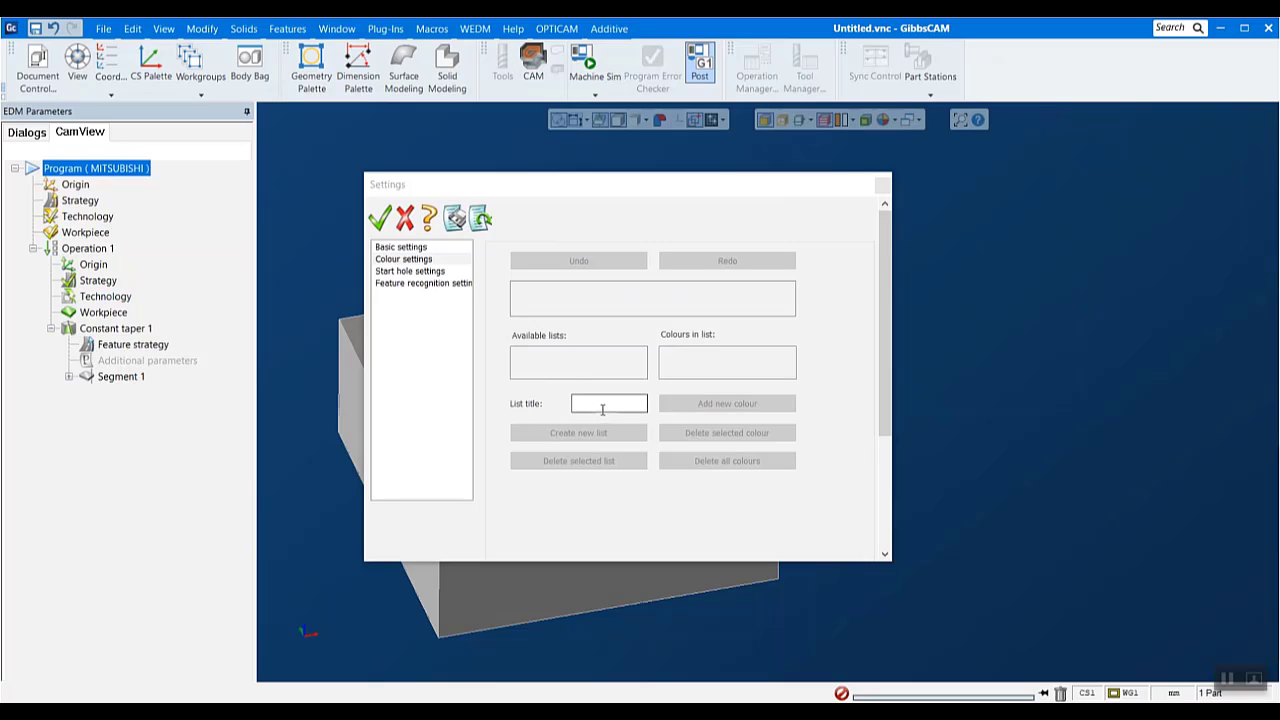
# - In the start hole settings, choose Quadrilateral as the internal (die) feature type and use an explicit start hole distance
pyautogui.click(420, 272)
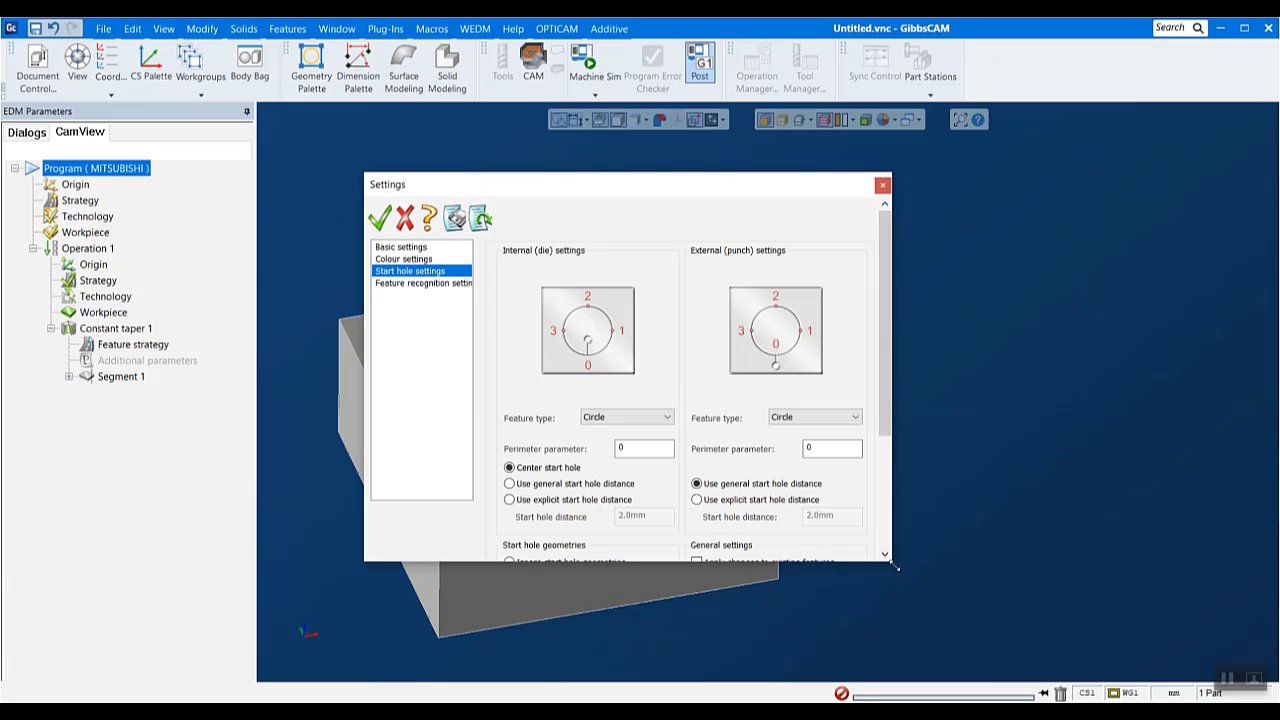
pyautogui.moveTo(895, 567); pyautogui.dragTo(1140, 672)
pyautogui.moveTo(829, 192); pyautogui.dragTo(781, 127)
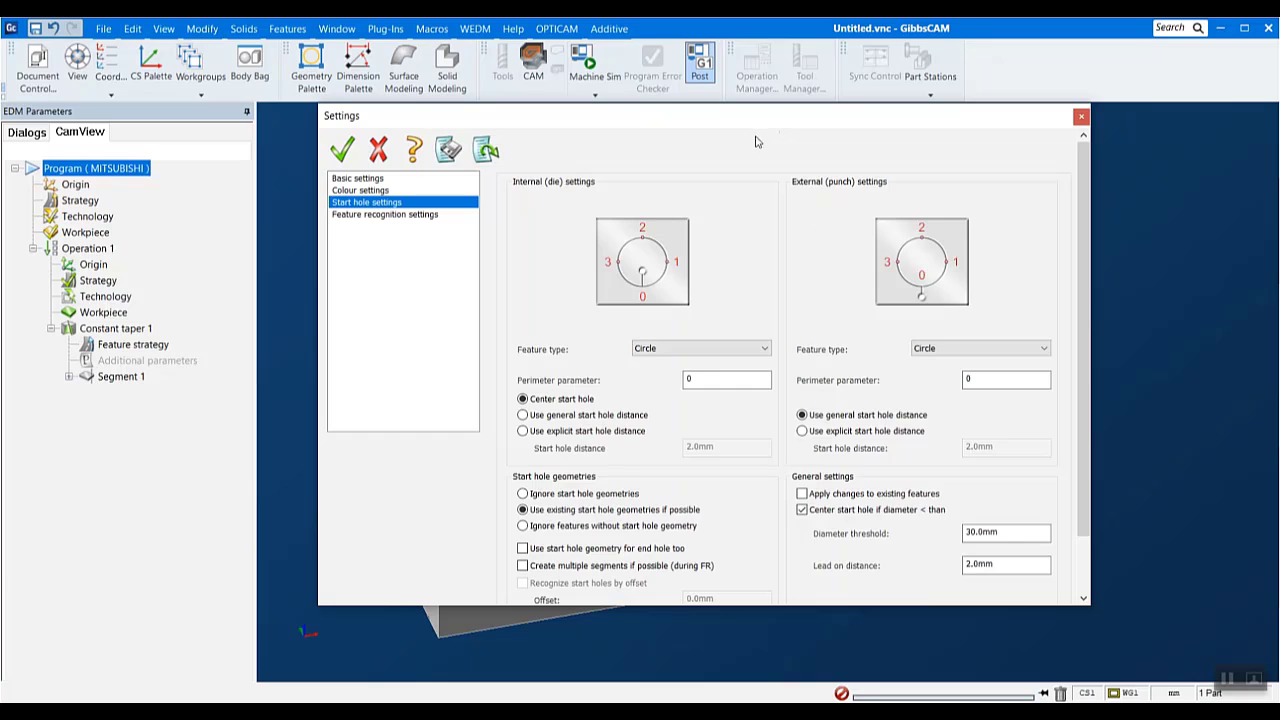
pyautogui.click(726, 352)
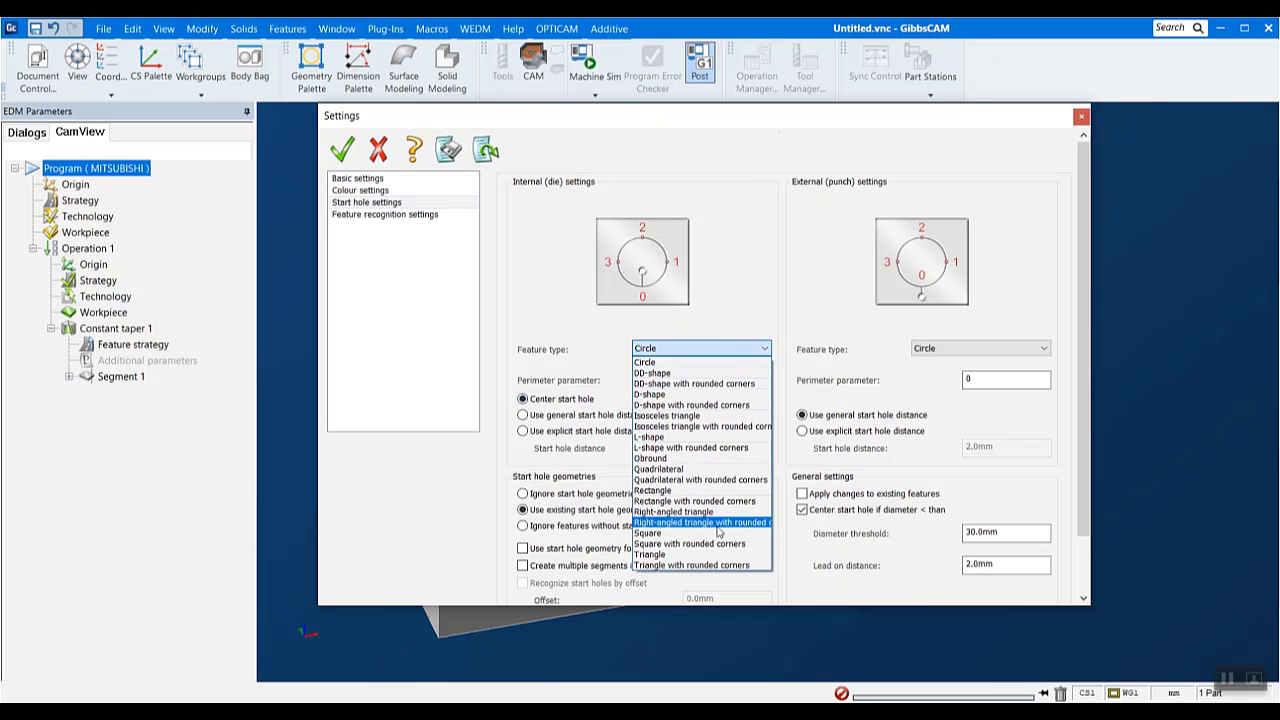
pyautogui.click(660, 469)
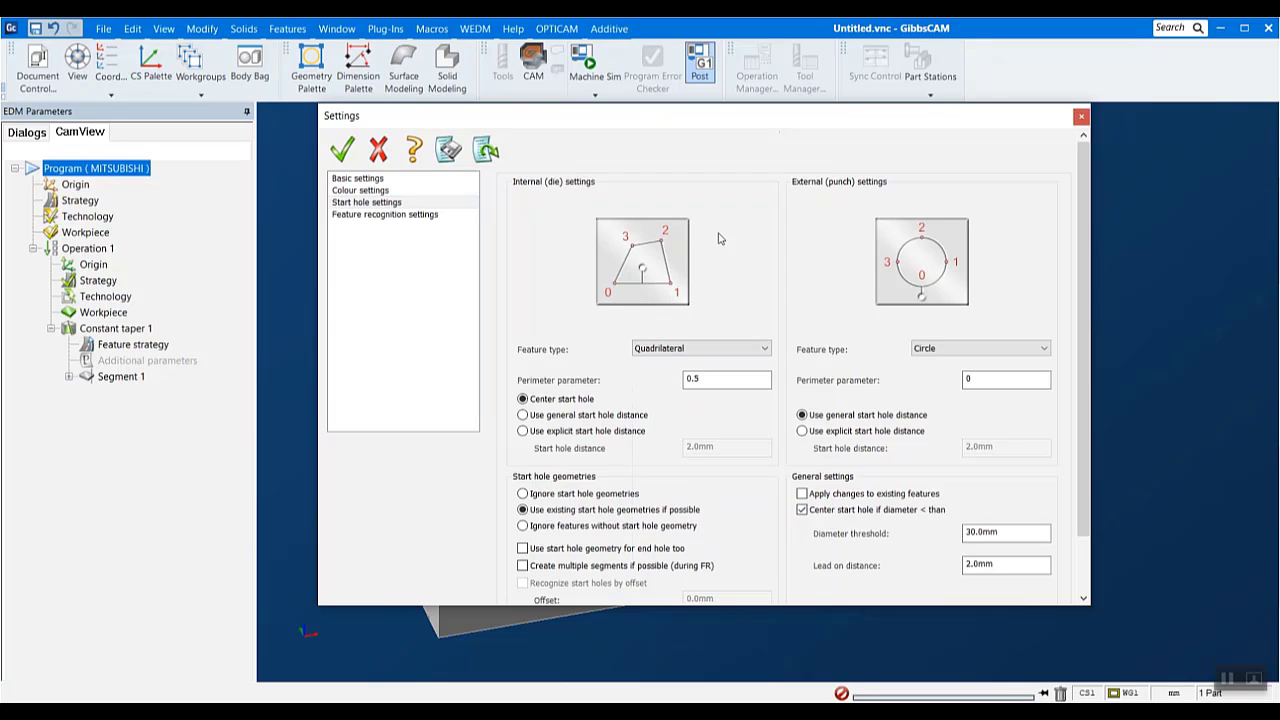
pyautogui.click(523, 431)
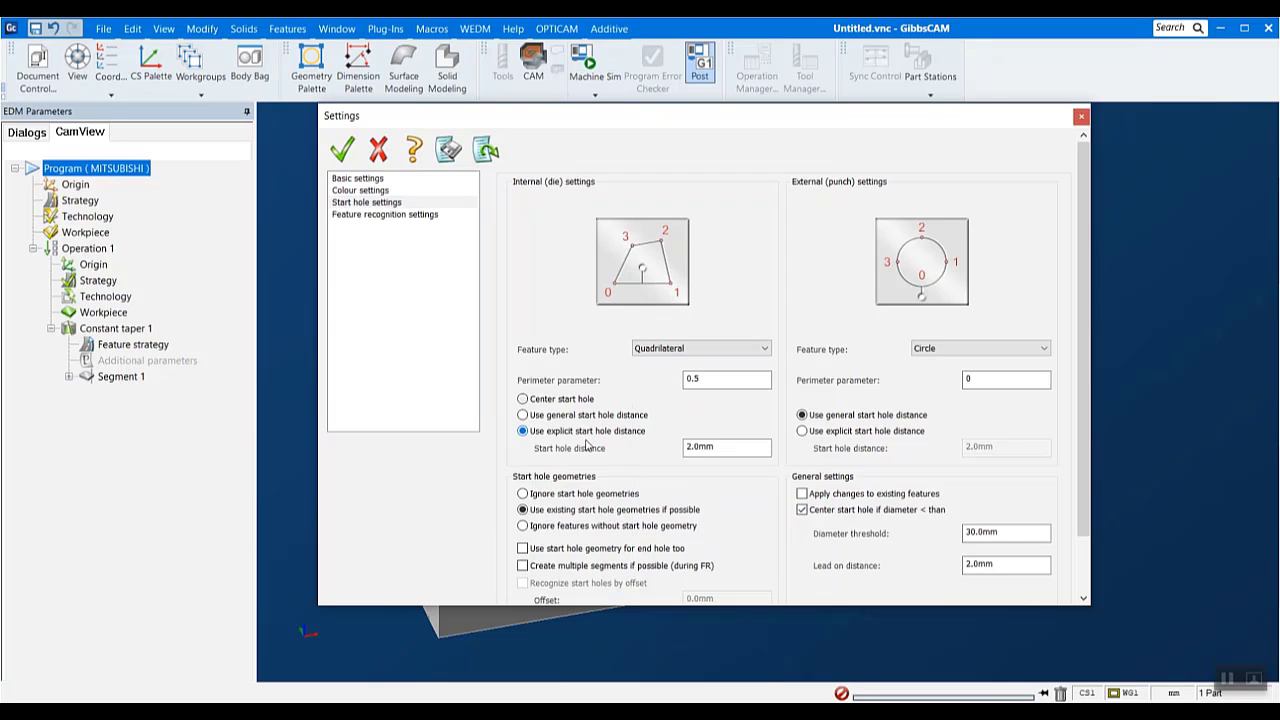
pyautogui.moveTo(723, 447); pyautogui.dragTo(450, 452)
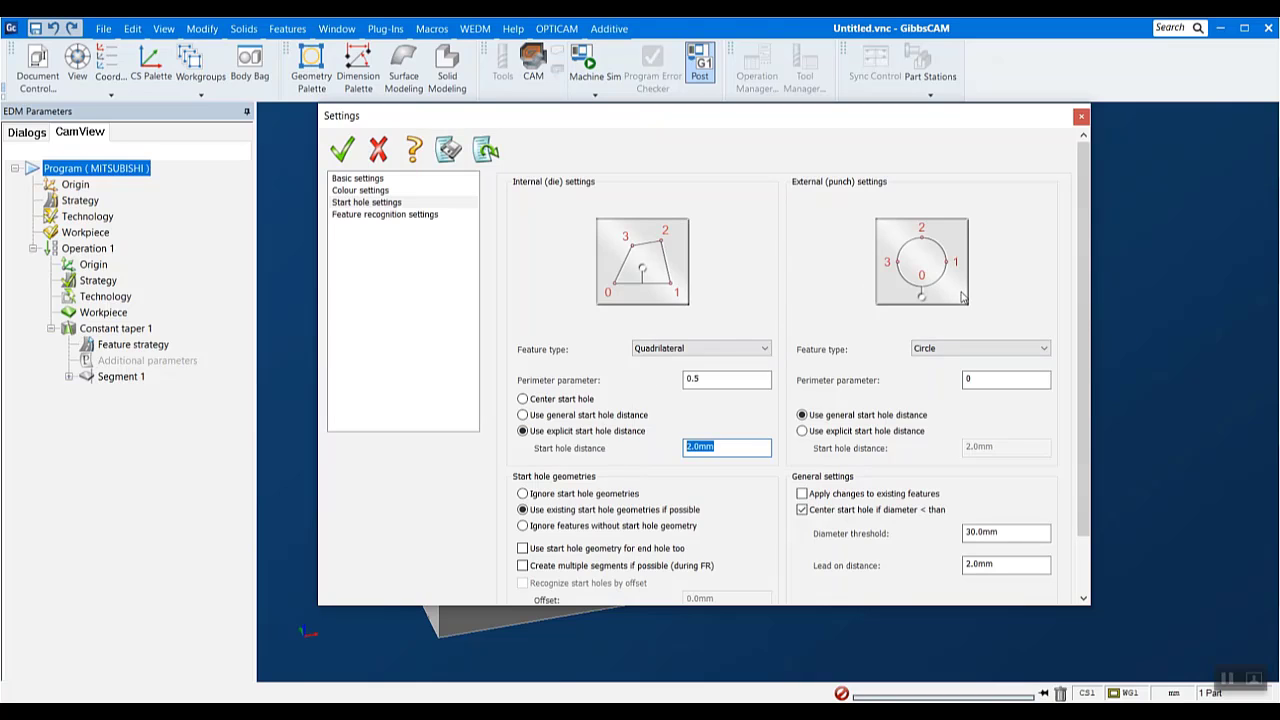
# - Examine the start hole geometry and general options and the feature types offered for internal and external features
pyautogui.scroll(-2, 825, 418)
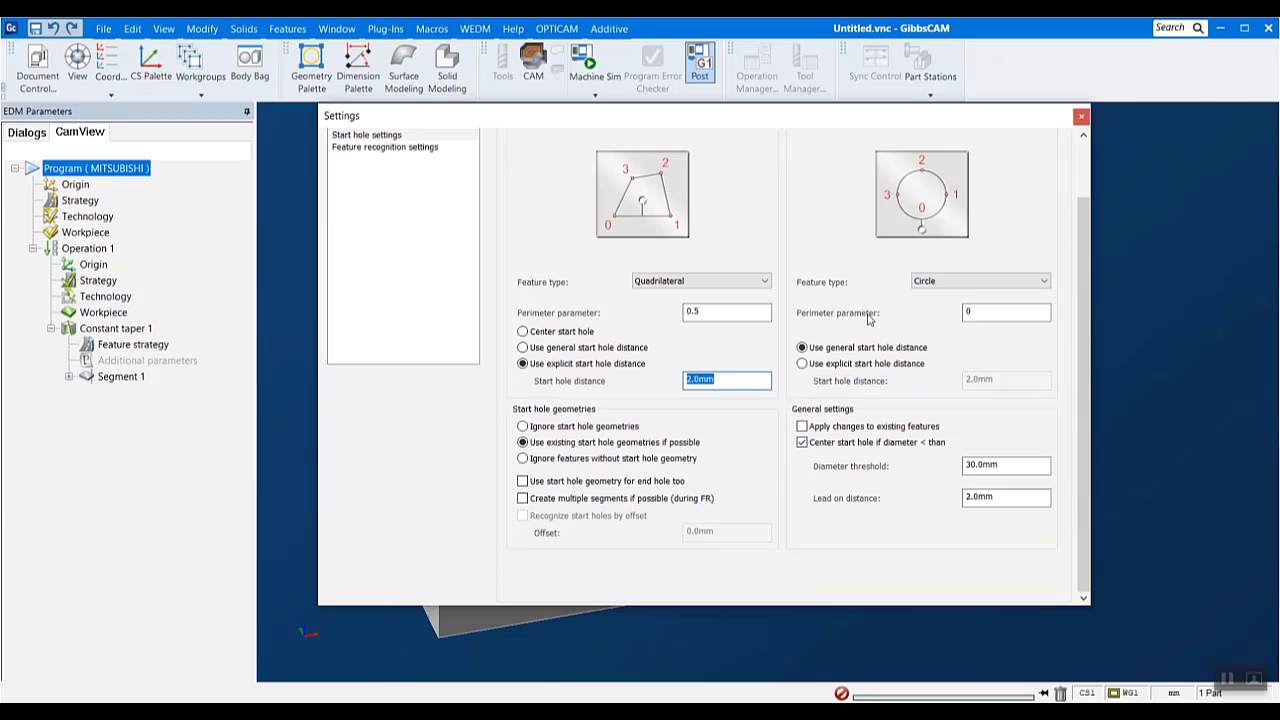
pyautogui.click(734, 284)
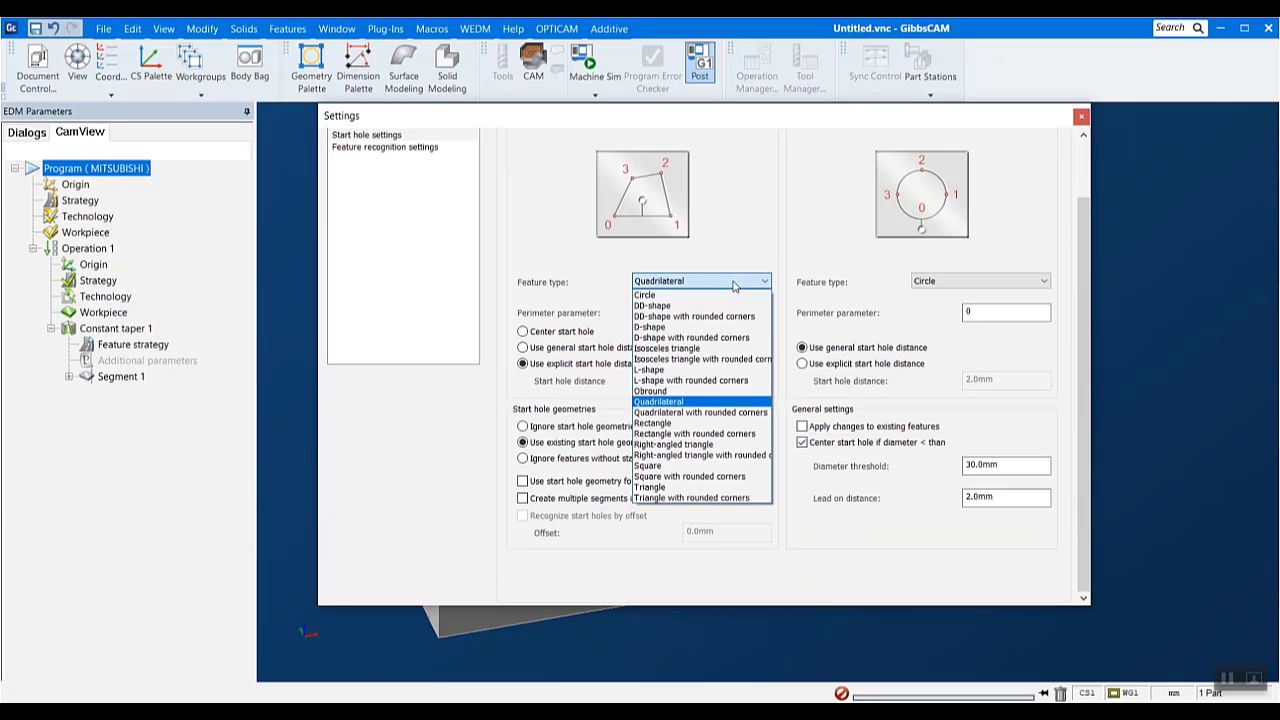
pyautogui.click(734, 286)
pyautogui.click(928, 288)
pyautogui.click(928, 288)
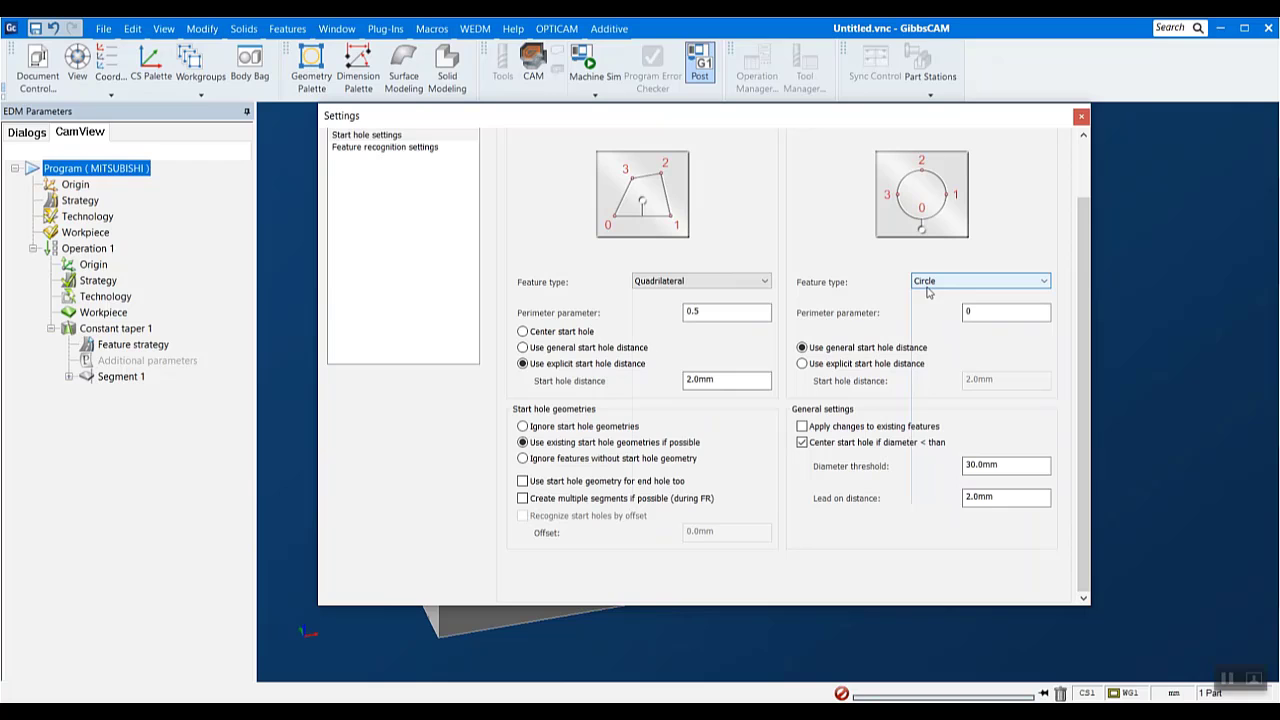
# - Exclude Four axis from the feature types in the feature recognition settings, then close the settings without accepting them
pyautogui.click(424, 148)
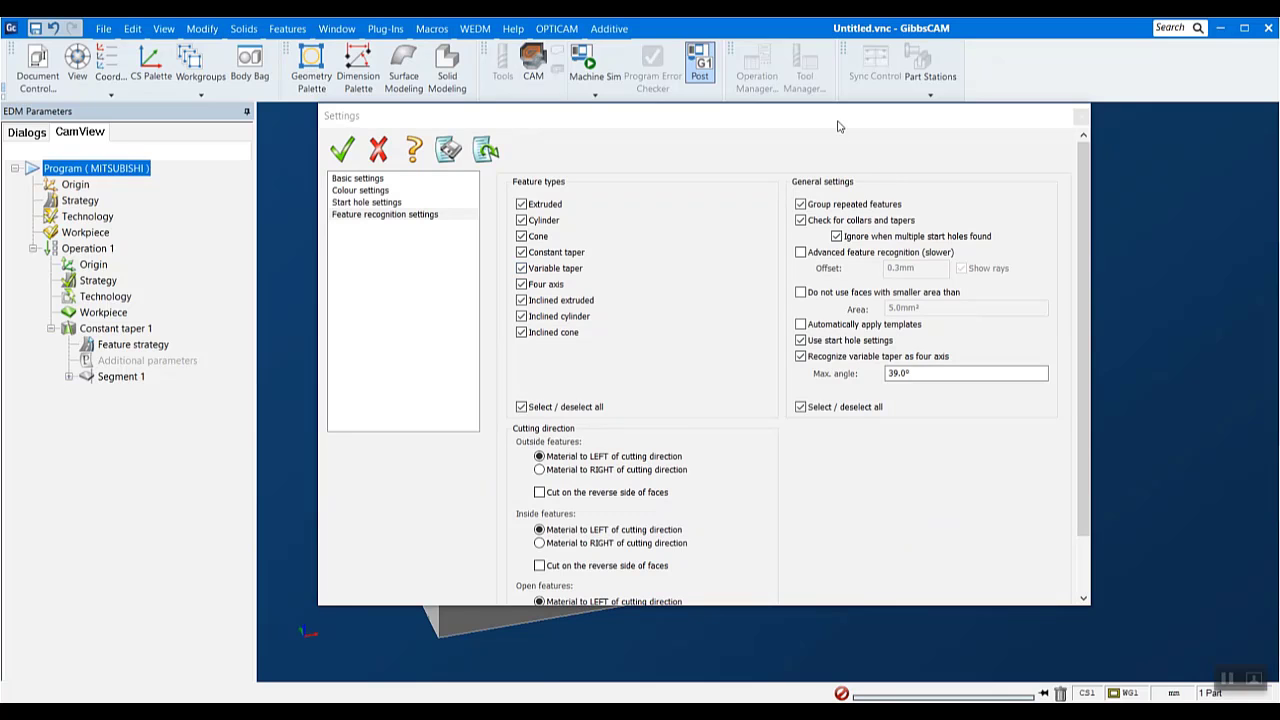
pyautogui.moveTo(838, 126); pyautogui.dragTo(891, 174)
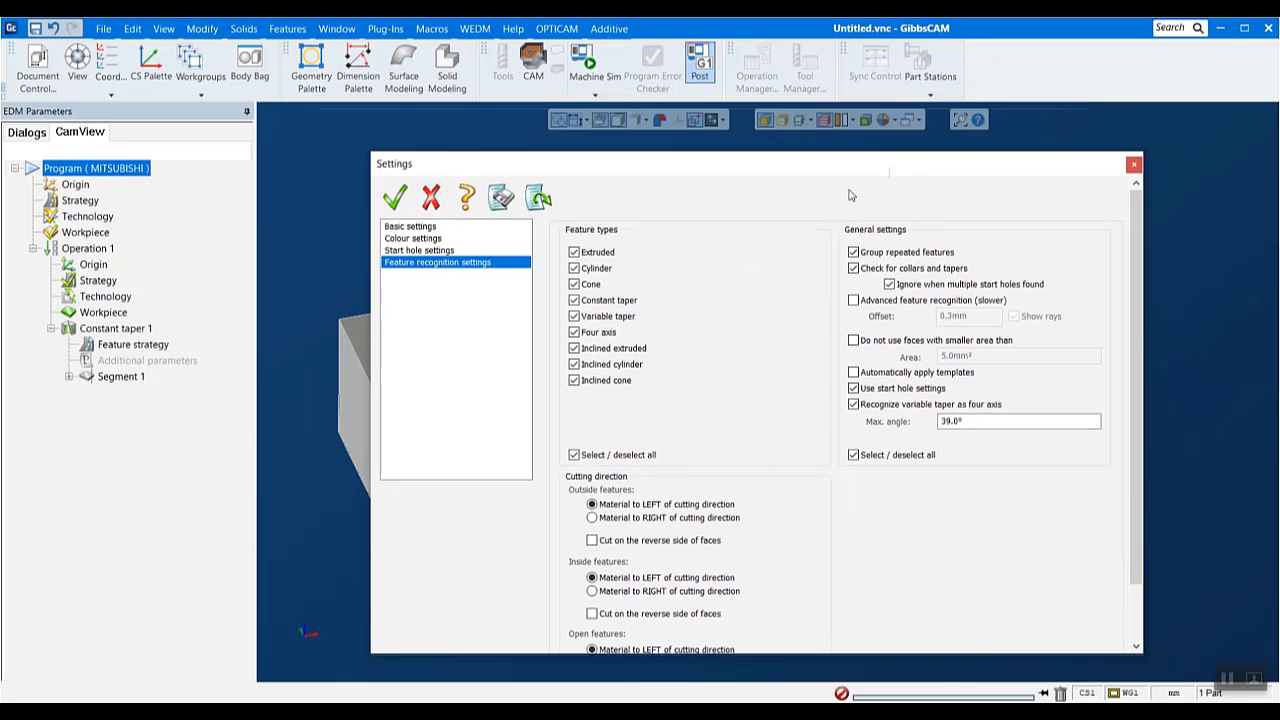
pyautogui.click(595, 332)
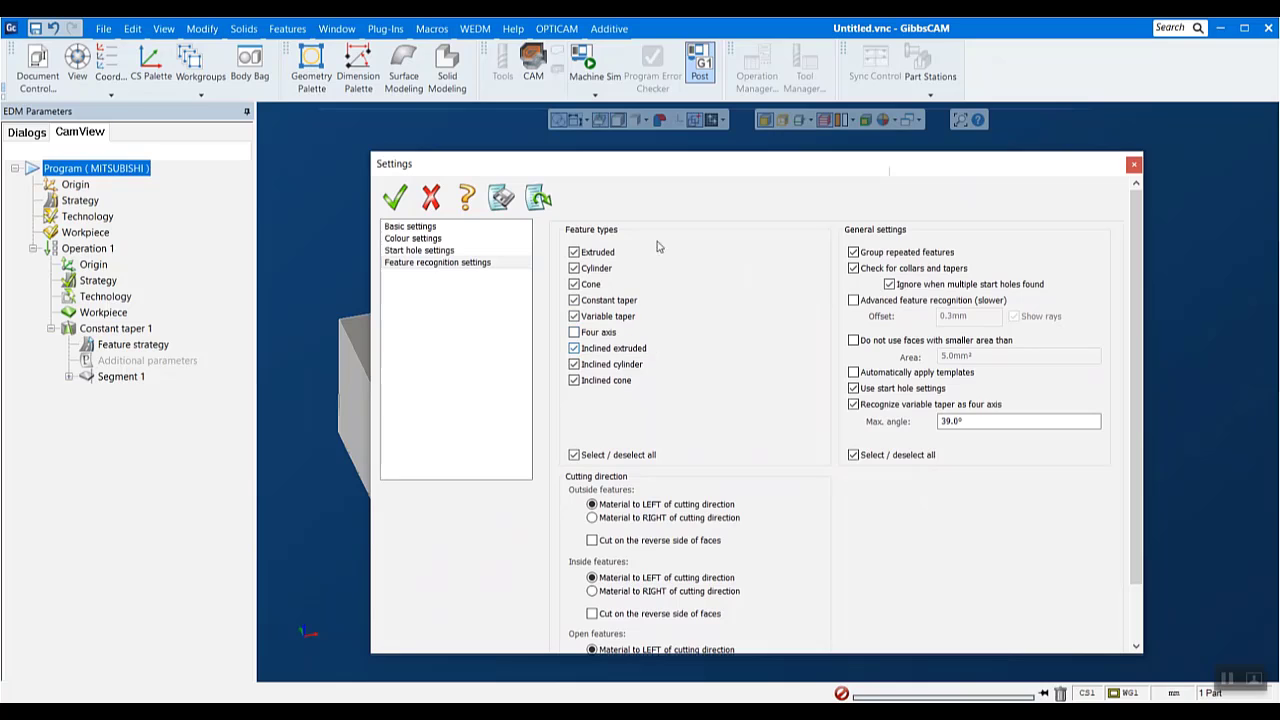
pyautogui.moveTo(689, 171); pyautogui.dragTo(944, 287)
pyautogui.click(556, 28)
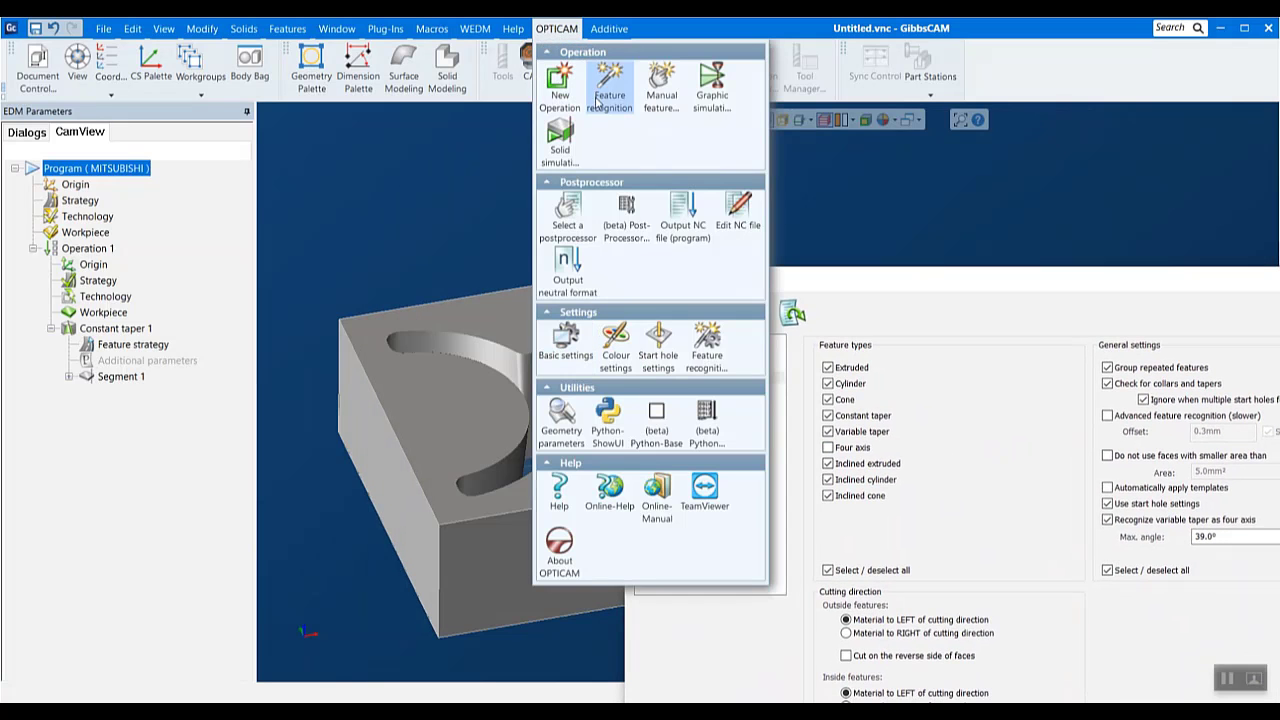
pyautogui.click(995, 283)
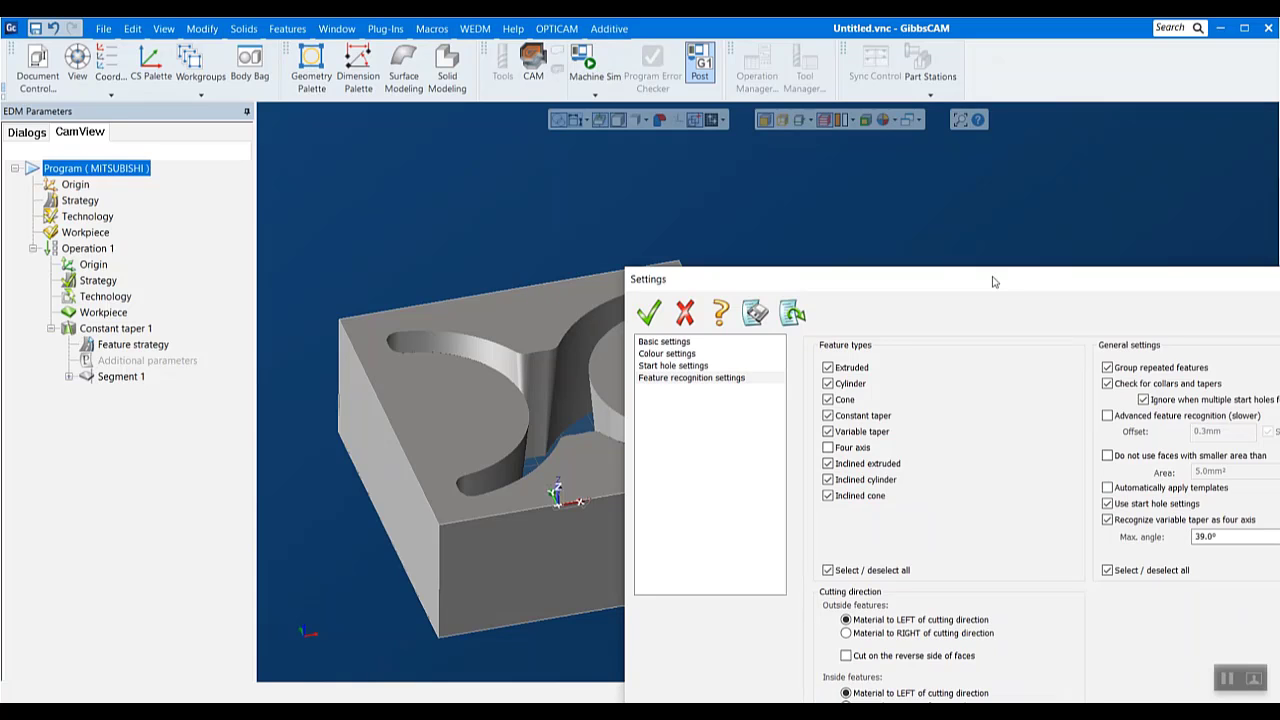
pyautogui.moveTo(993, 282); pyautogui.dragTo(719, 182)
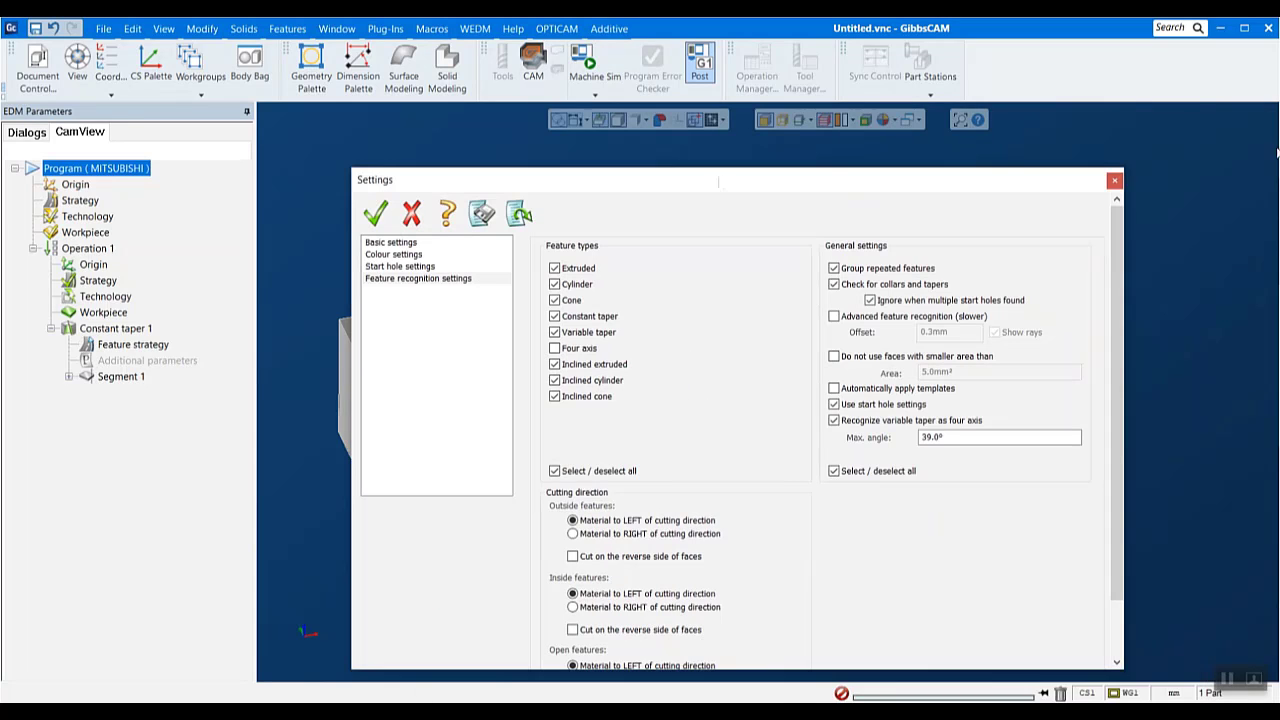
pyautogui.click(1114, 183)
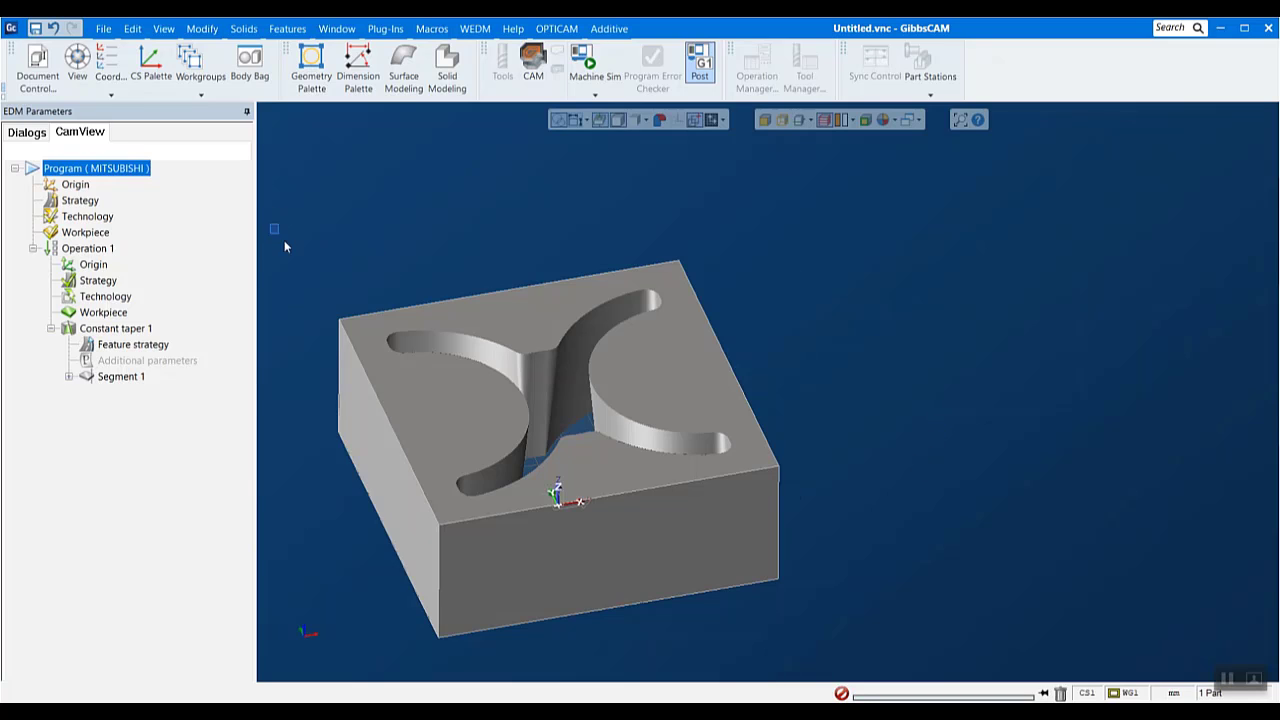
pyautogui.moveTo(284, 246); pyautogui.dragTo(875, 670)
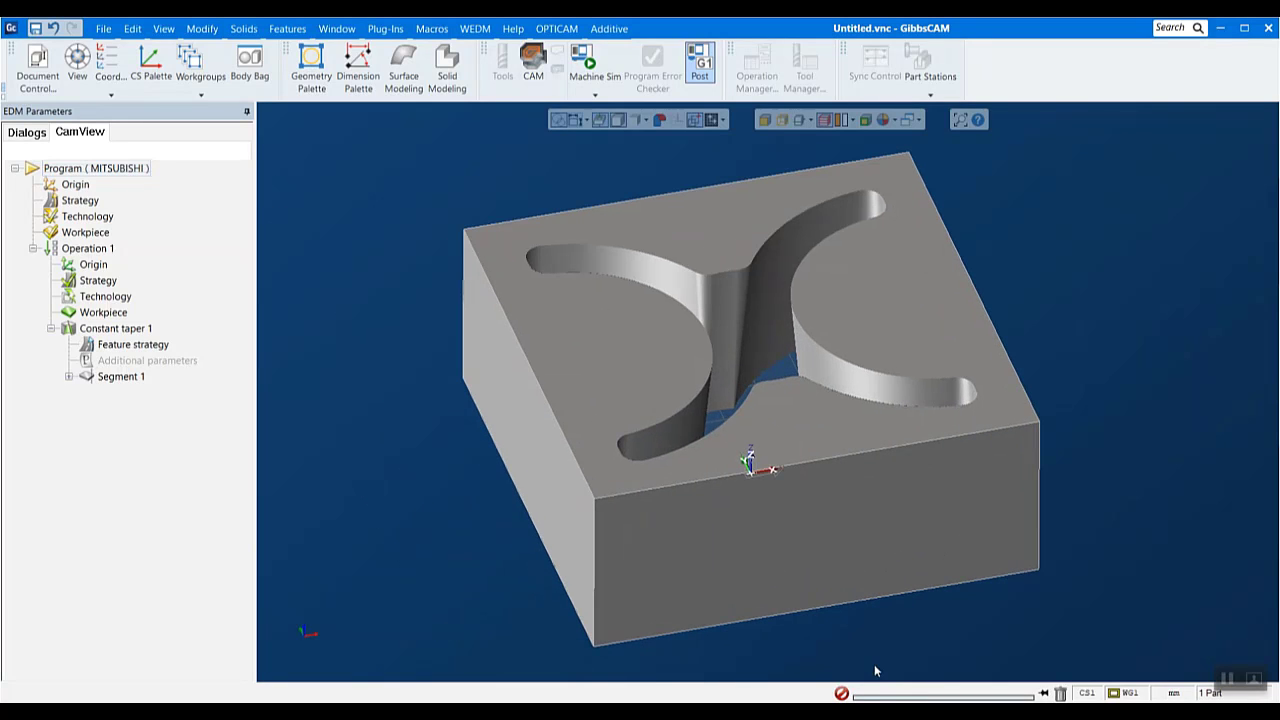